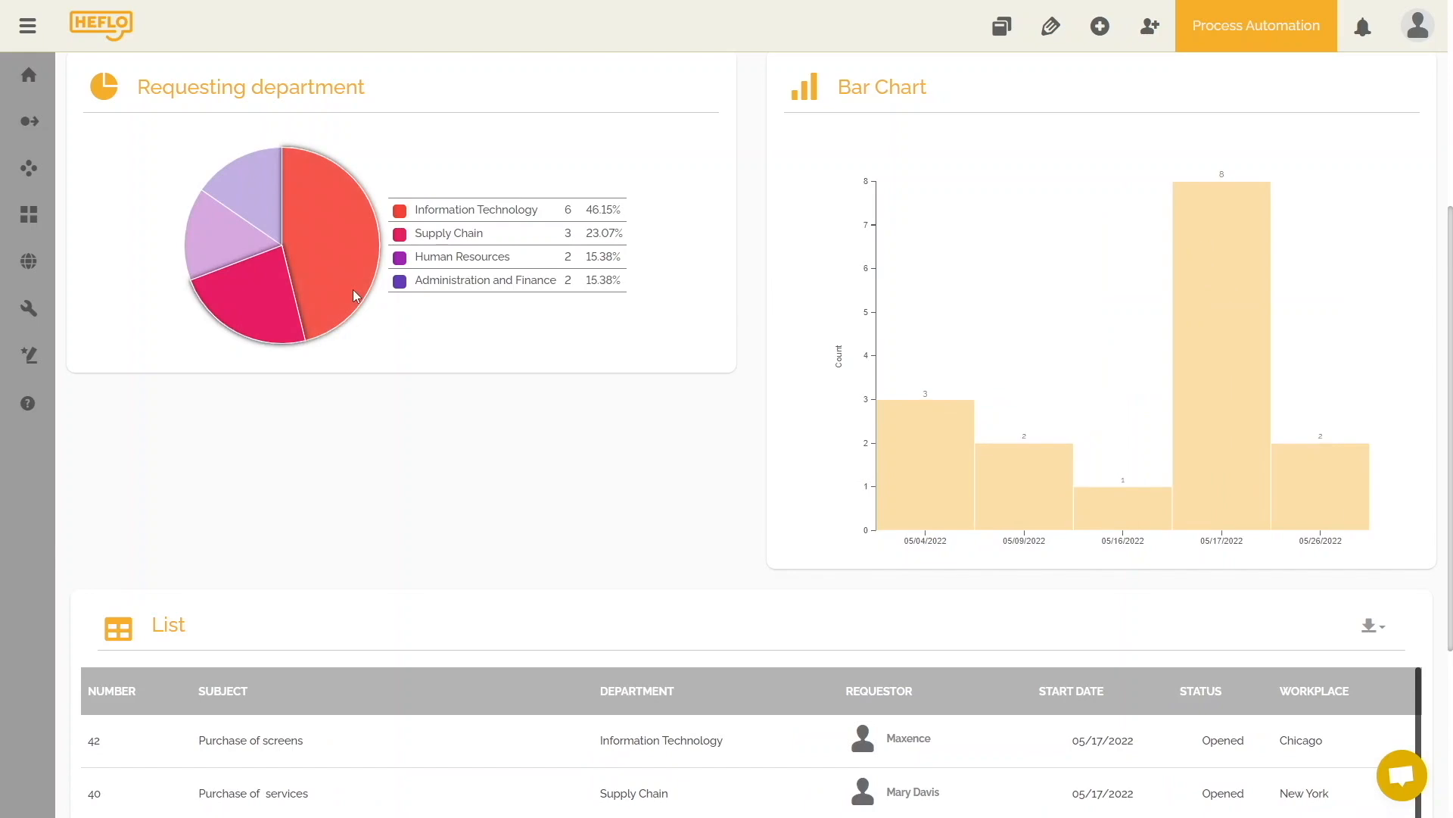
Clear the Information Technology and Supply Chain filters from the Requesting department pie chart.
click(352, 289)
click(251, 312)
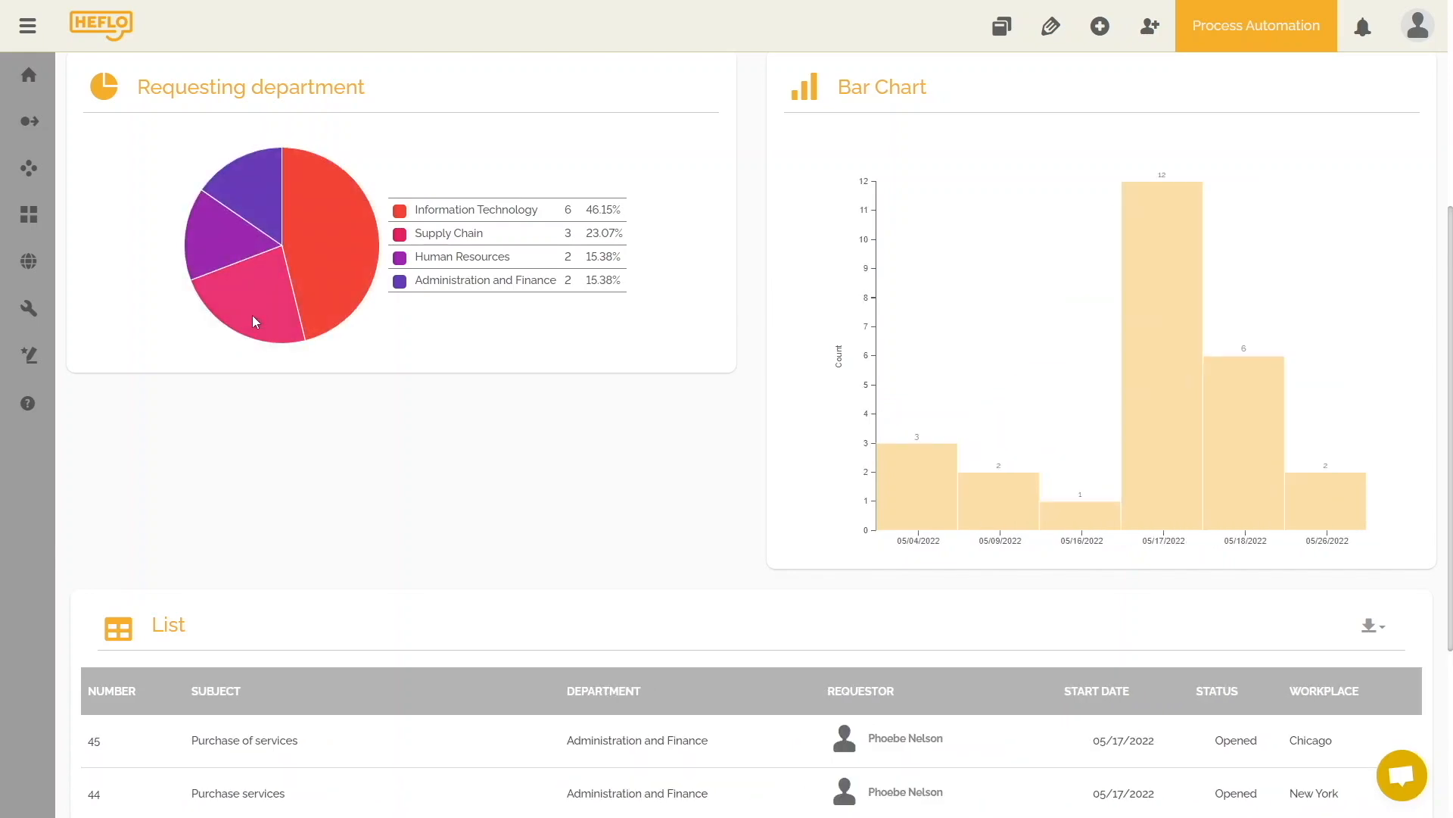
Add the Requester column to the Recently completed purchases list, and close the list.
scroll(1071, 343, up, 5)
click(1239, 250)
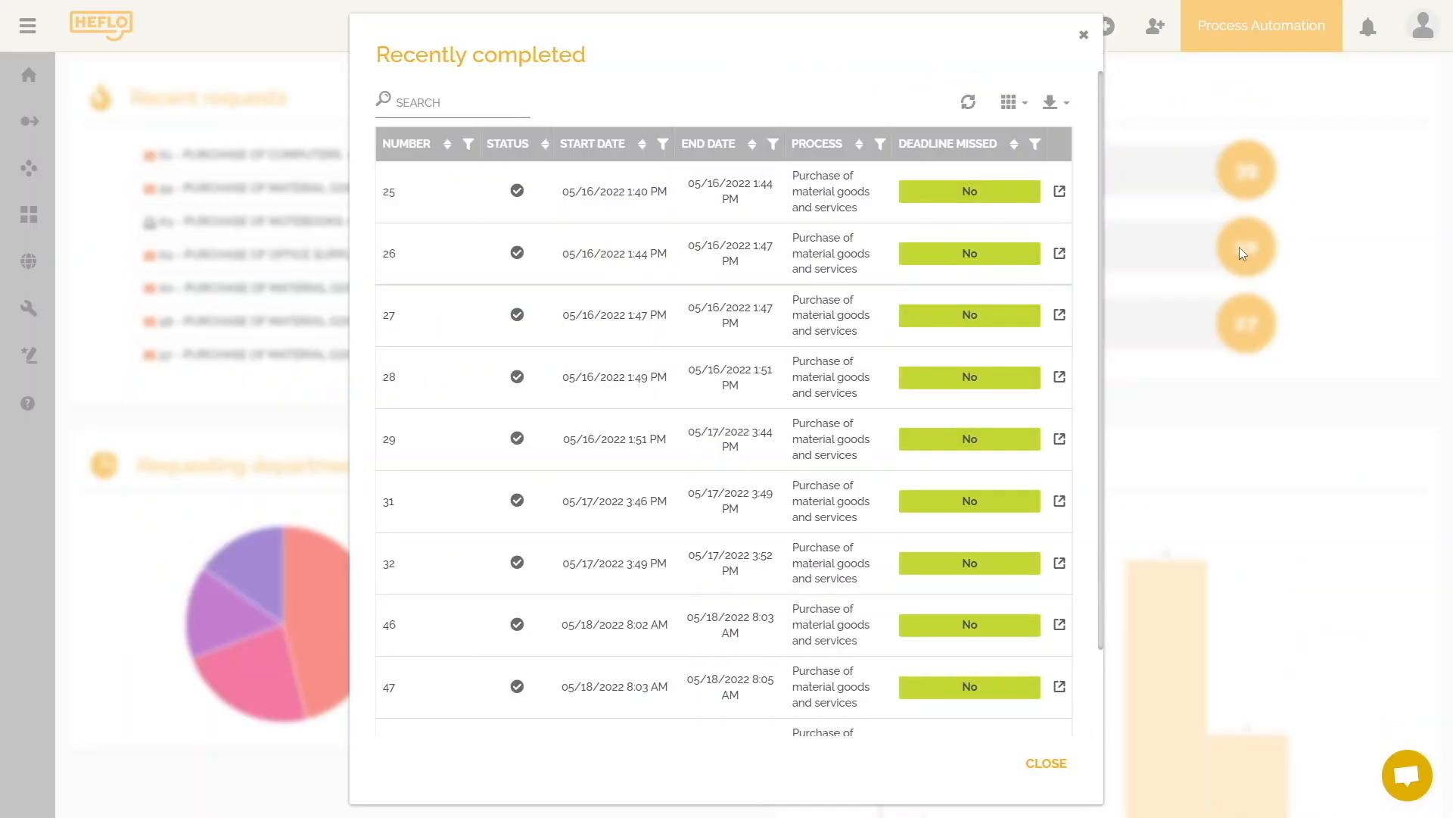
click(1010, 102)
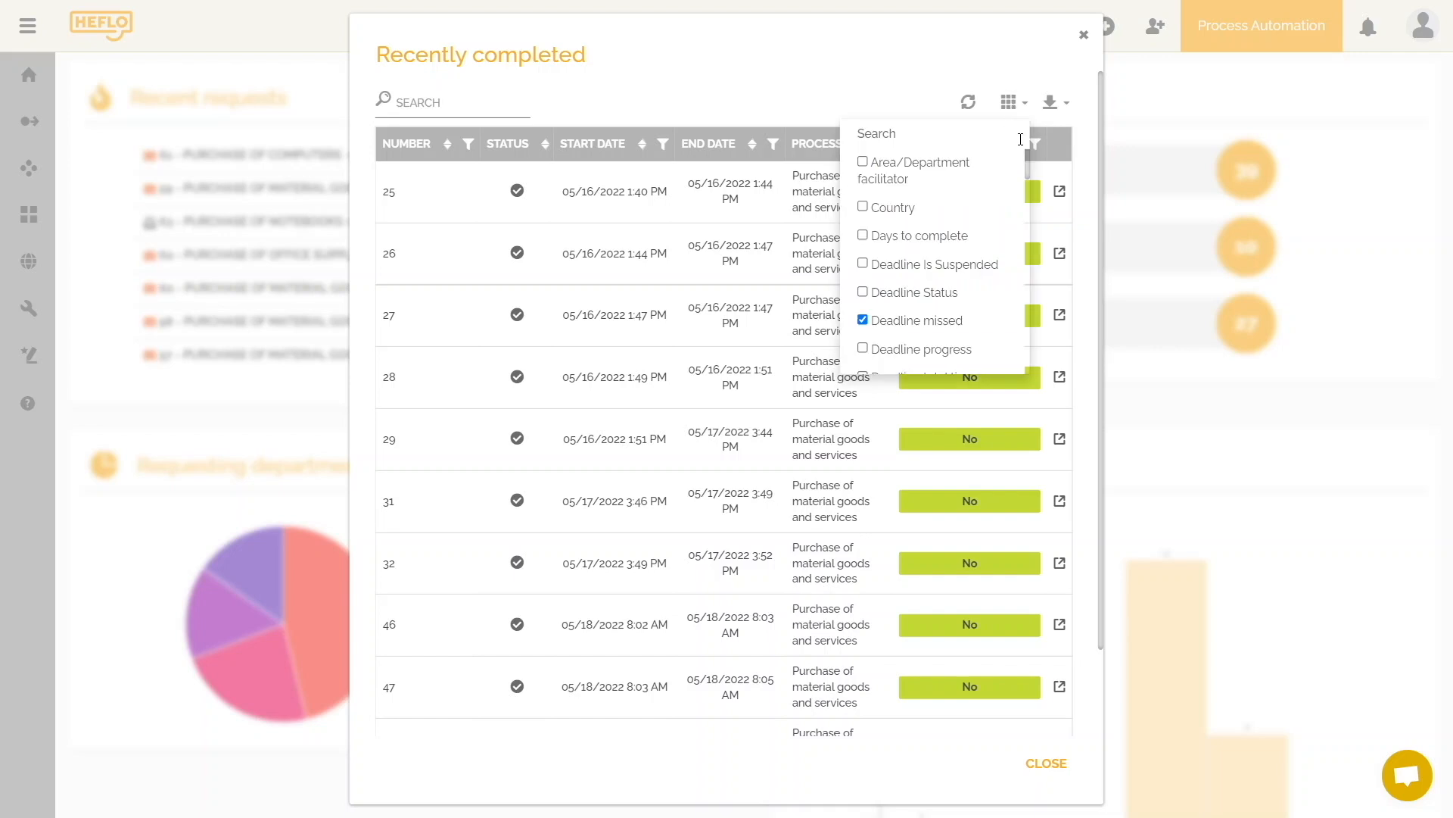
drag(1026, 165, 1022, 360)
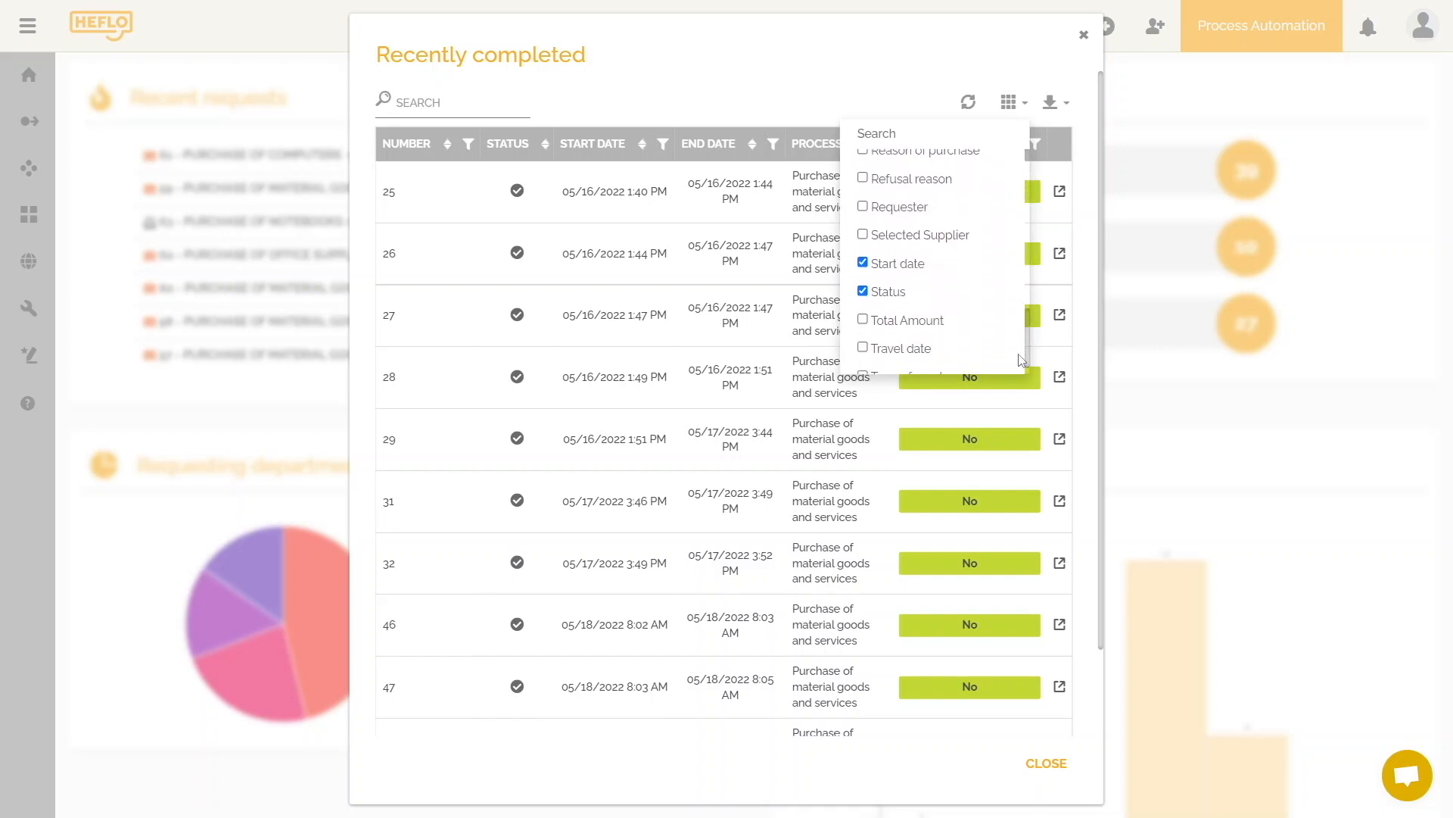
click(864, 206)
click(902, 73)
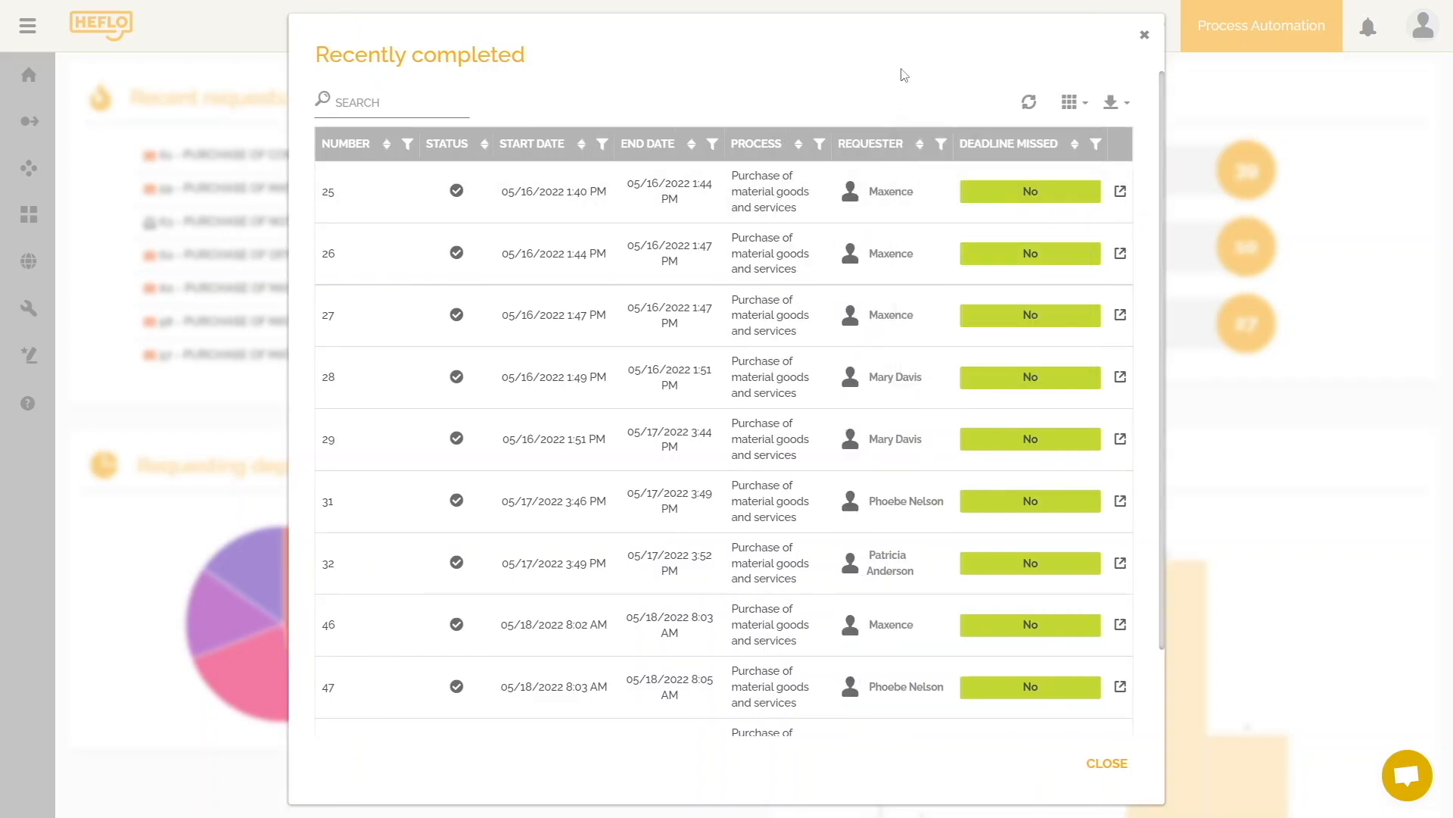
click(1143, 39)
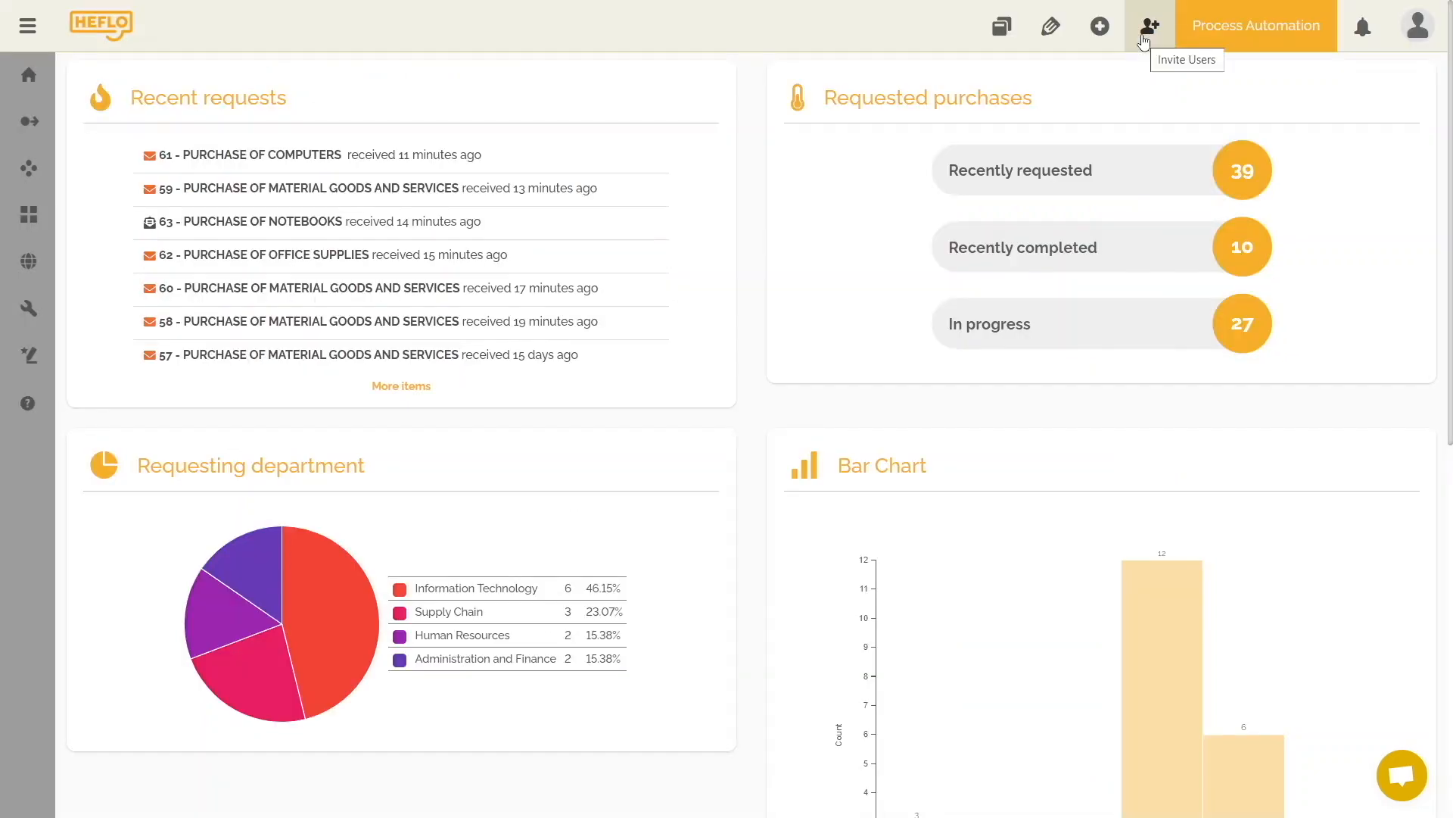
Open the Purchase of computers request from the recent requests.
click(318, 154)
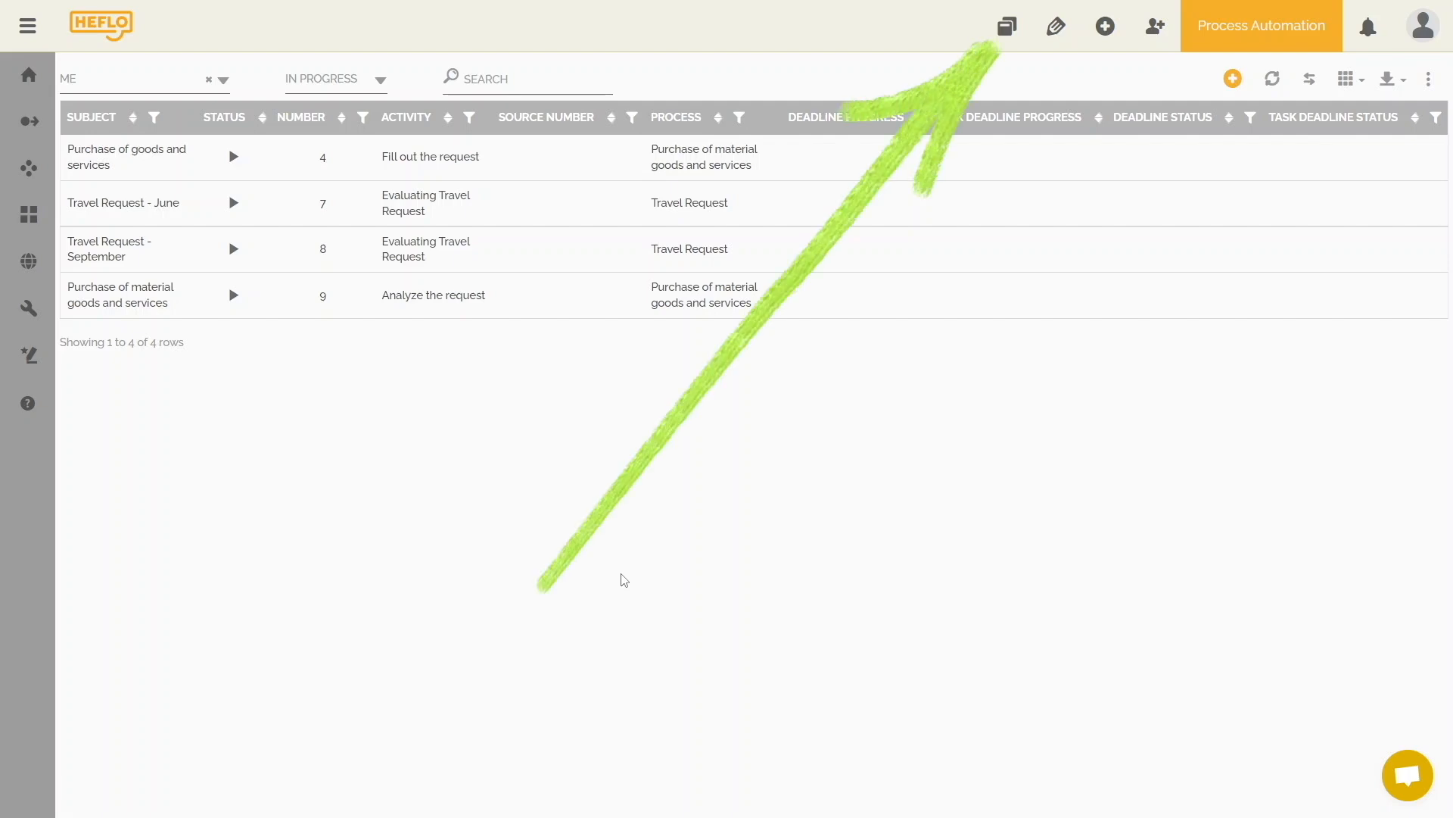
Create a new page named "Purchases in progress" with the description "Purchases in progress".
click(1007, 29)
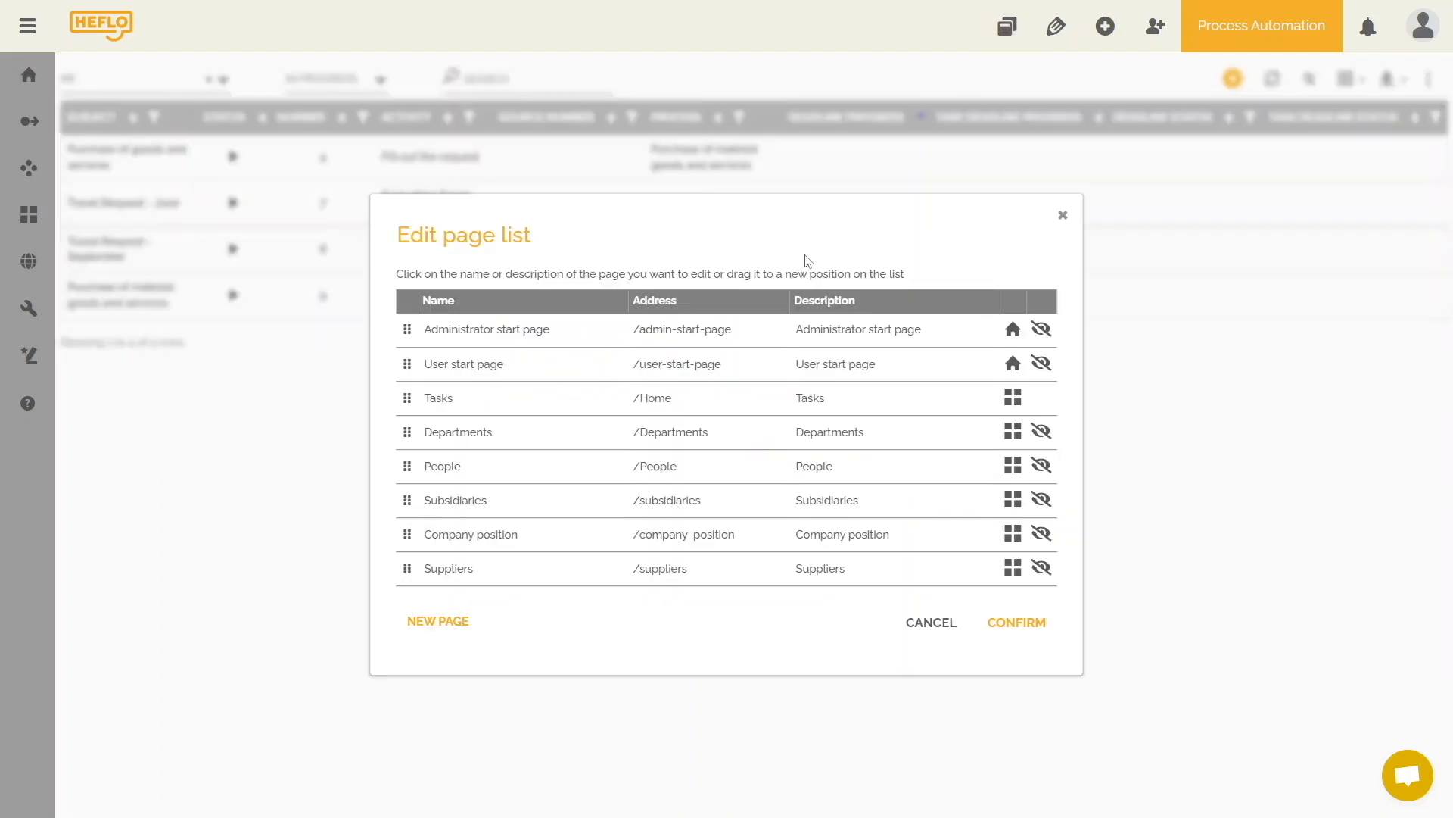
click(437, 636)
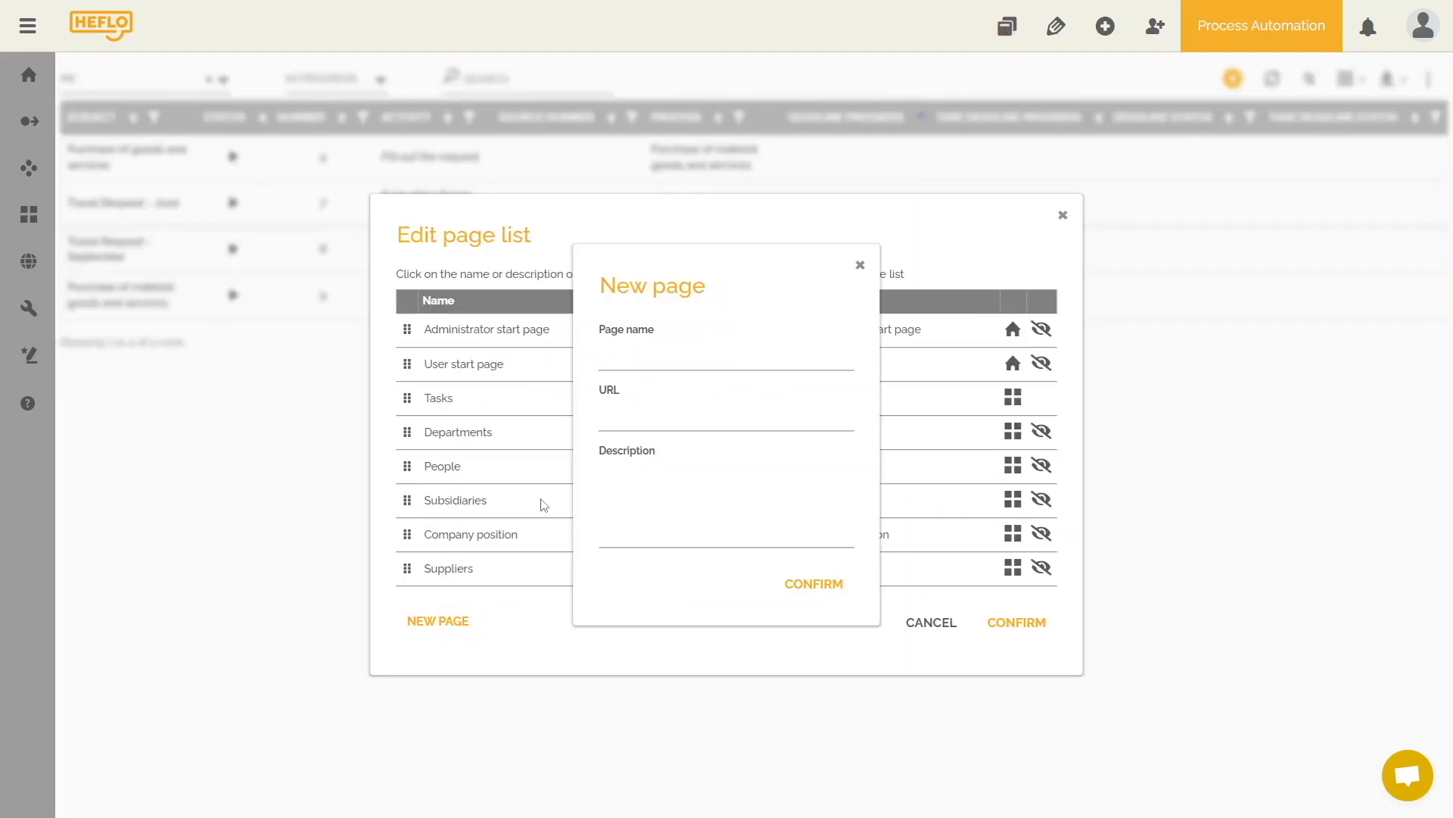
click(617, 353)
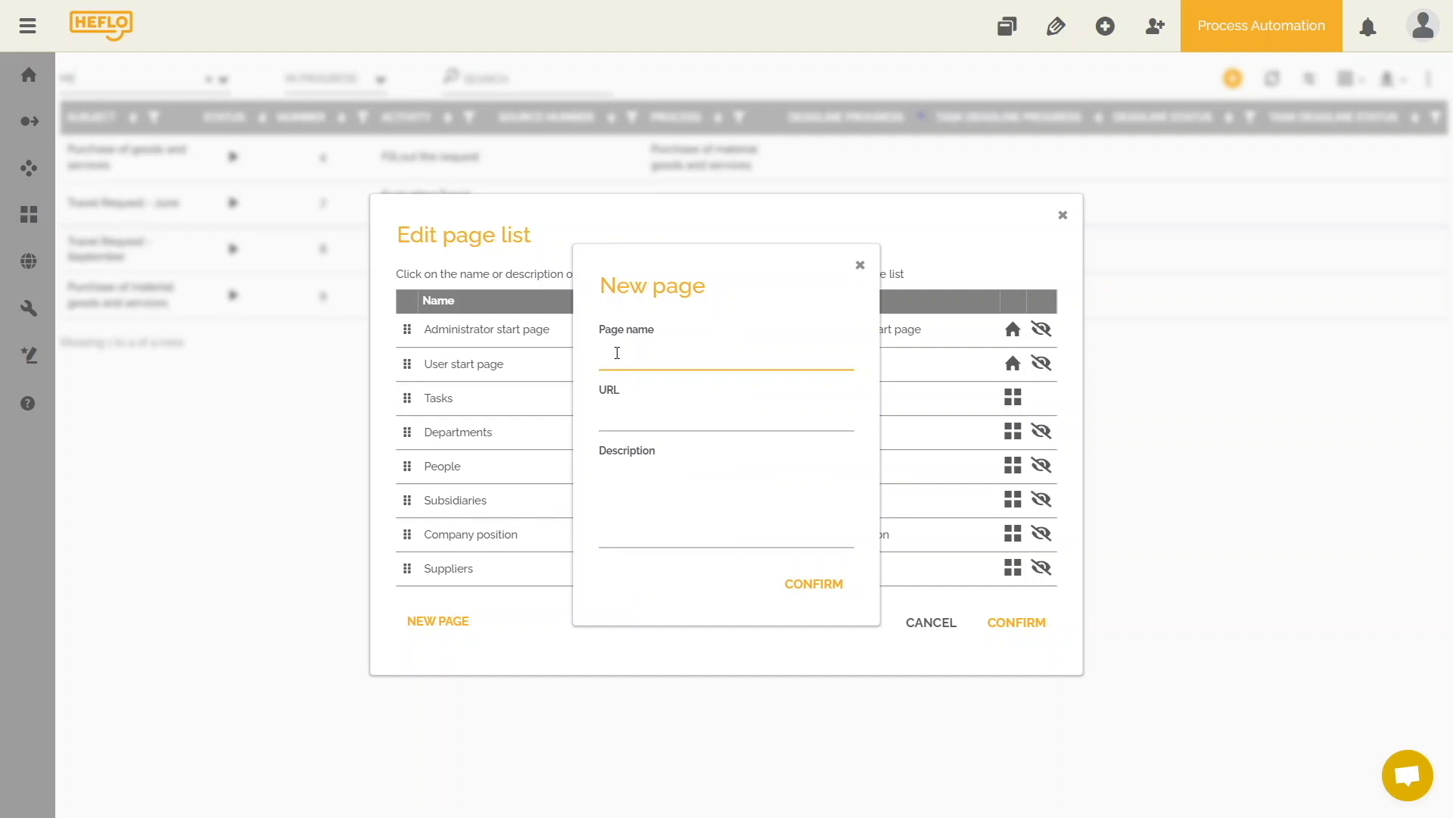
text(Purchases in progress)
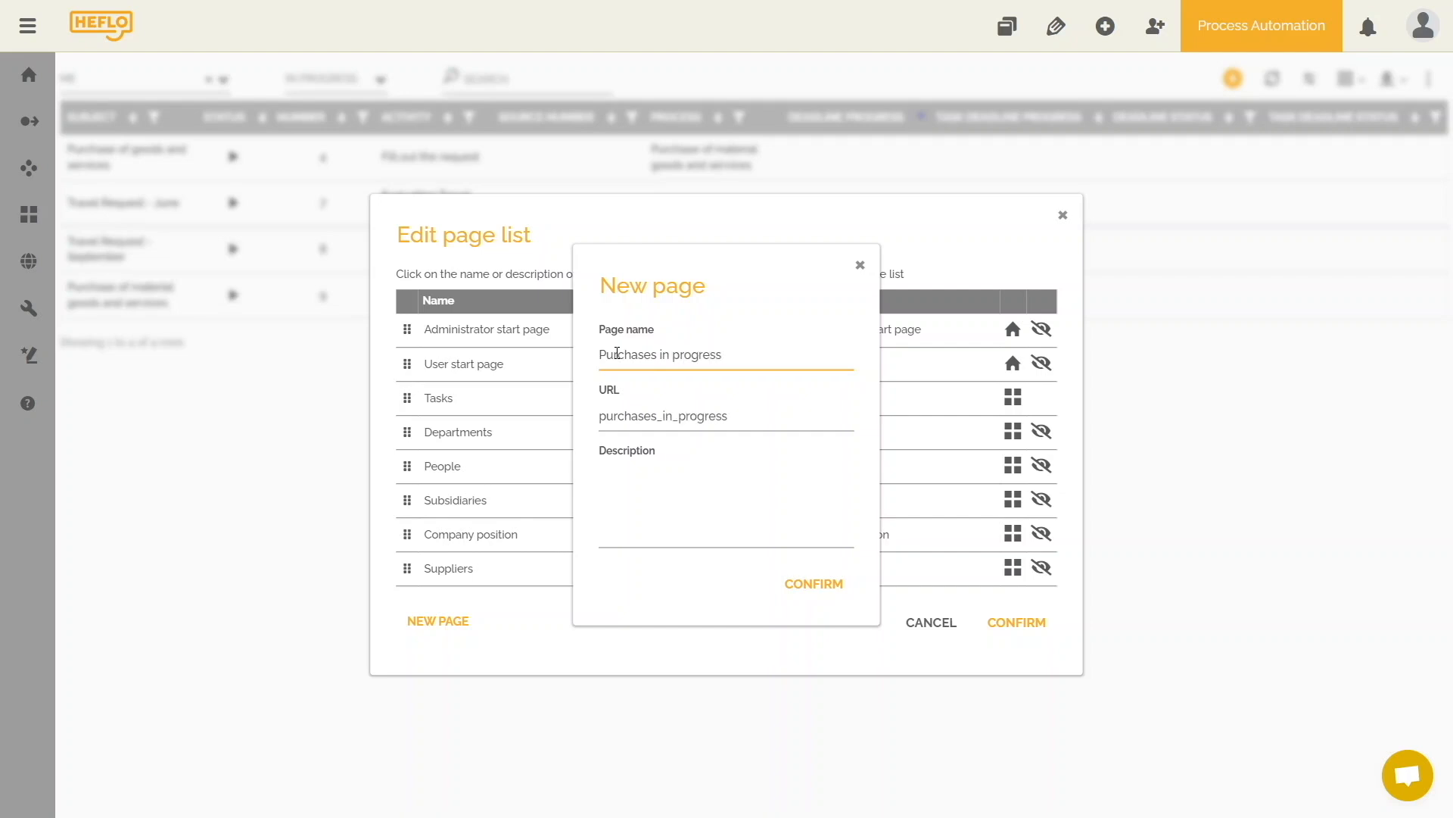
click(614, 486)
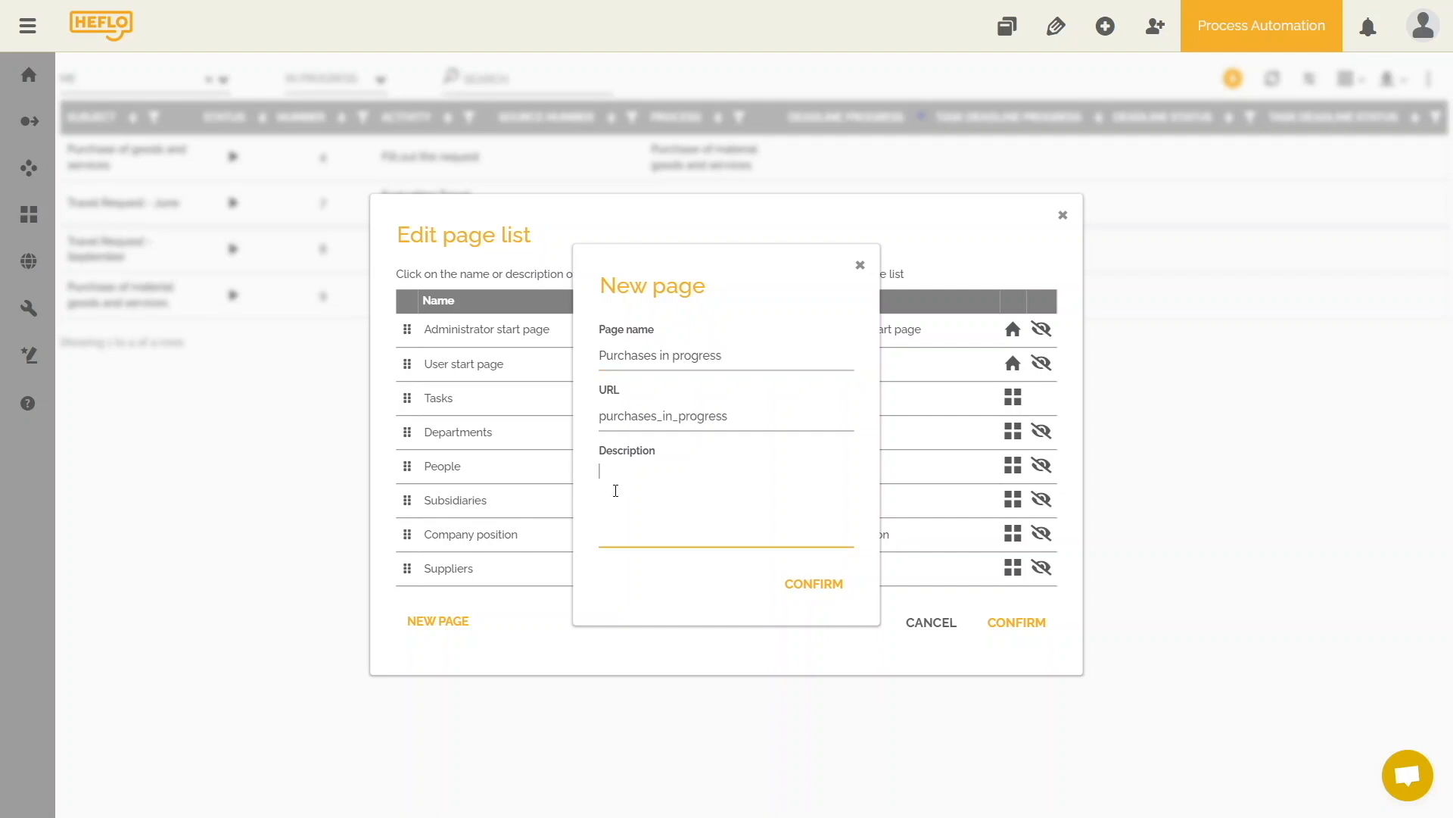
text(Purchases in progress)
click(804, 595)
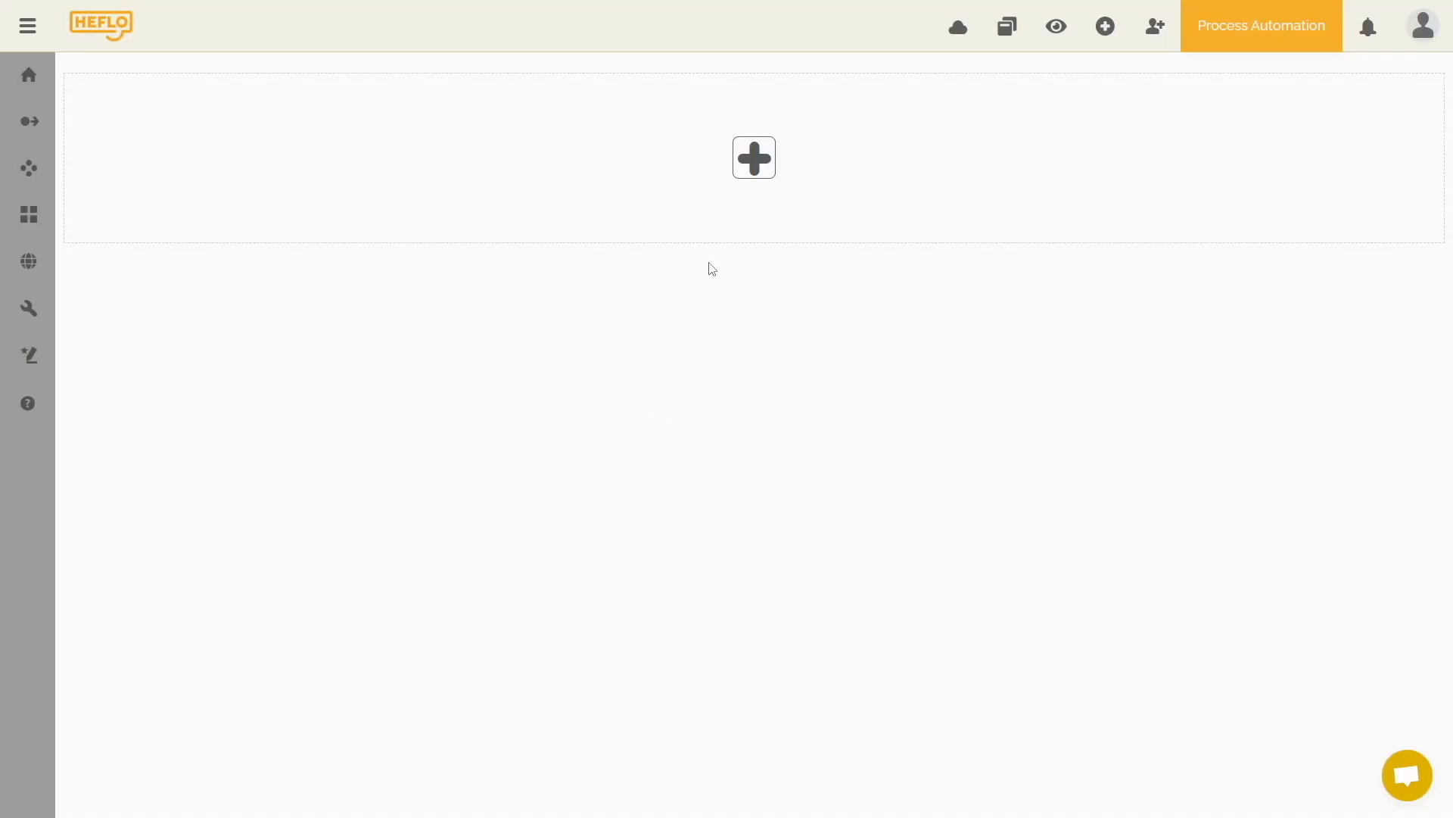
Add a Recent Items widget to the empty Purchases in progress page.
click(752, 161)
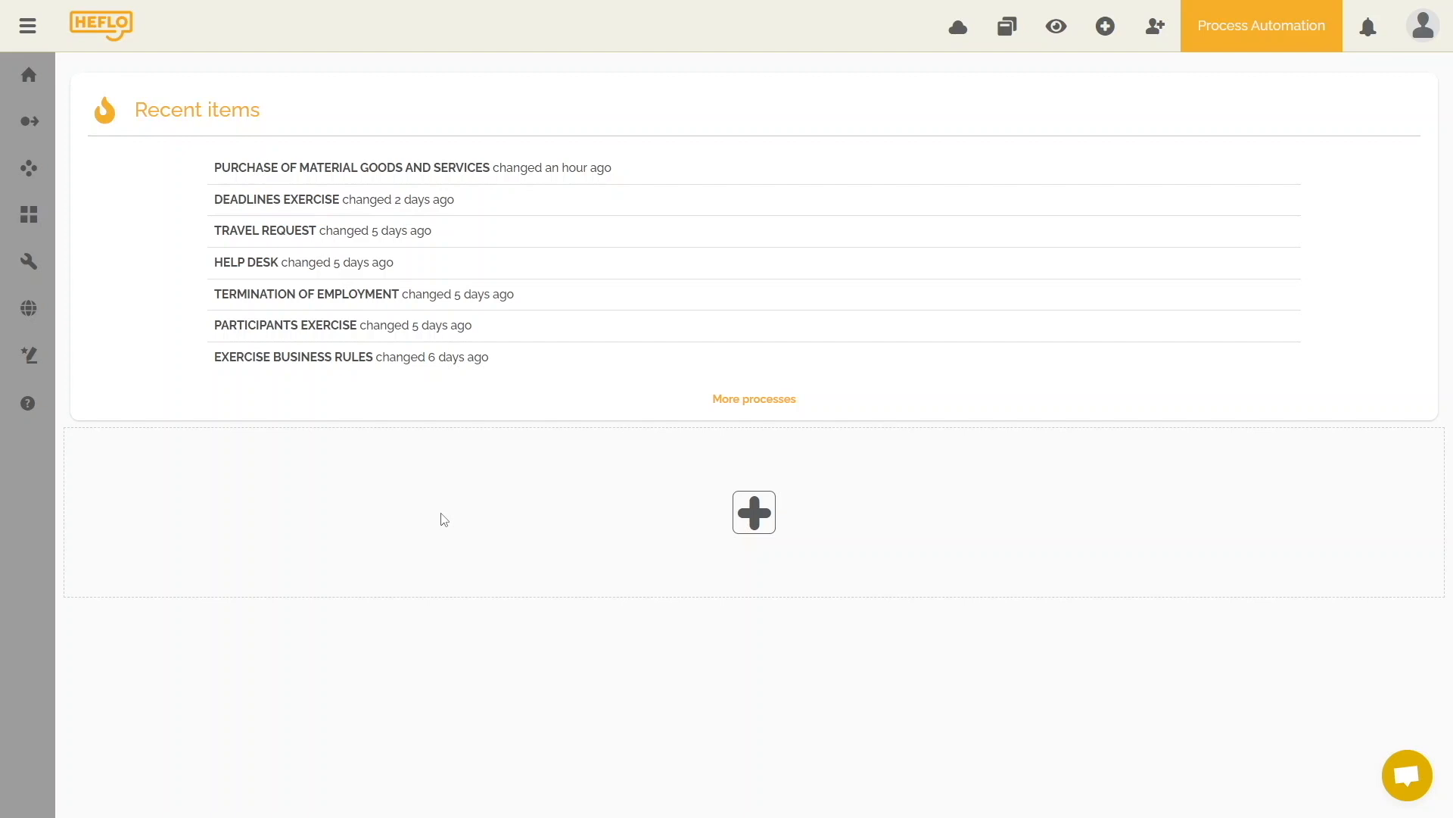
click(754, 512)
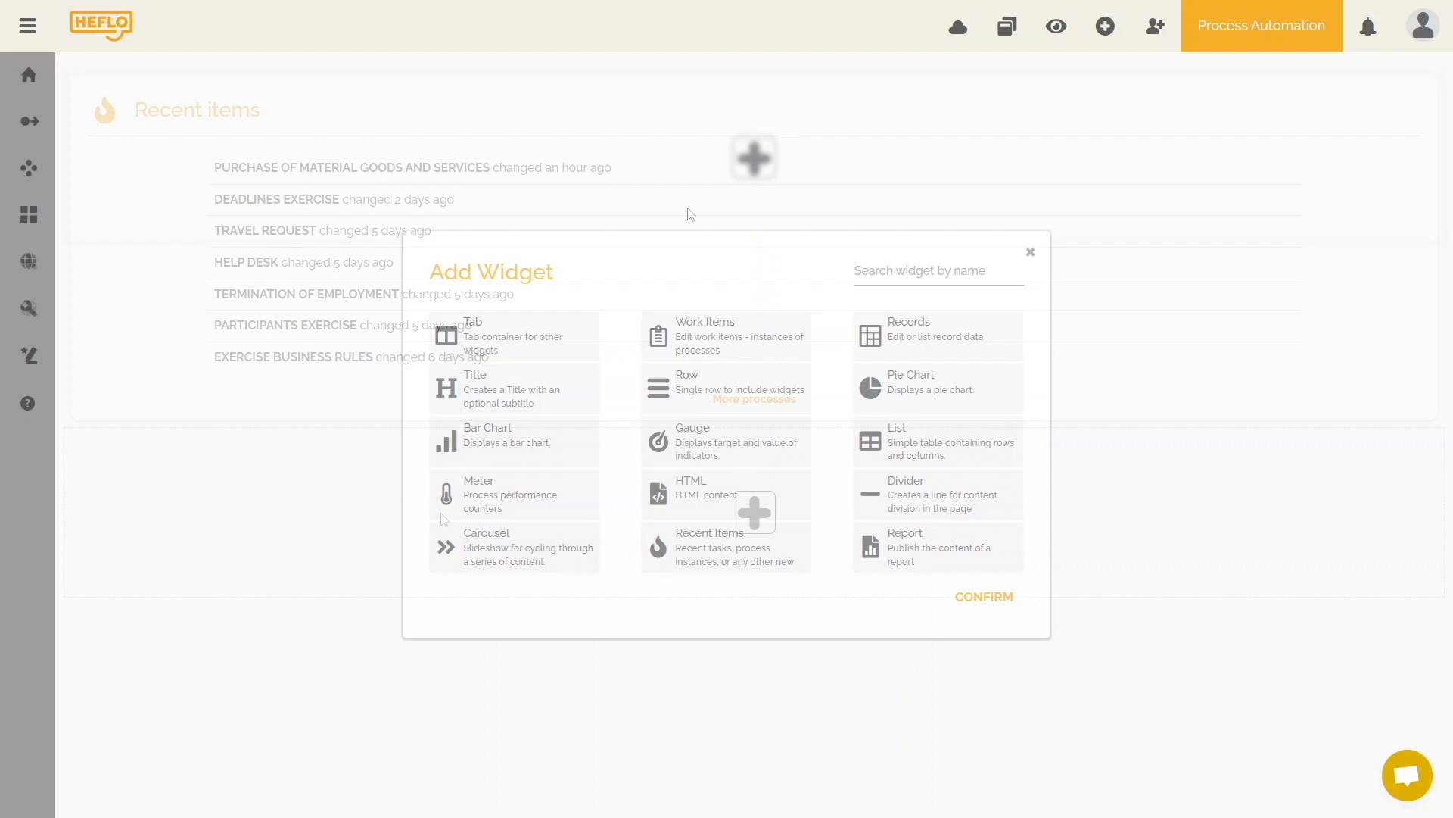
click(695, 558)
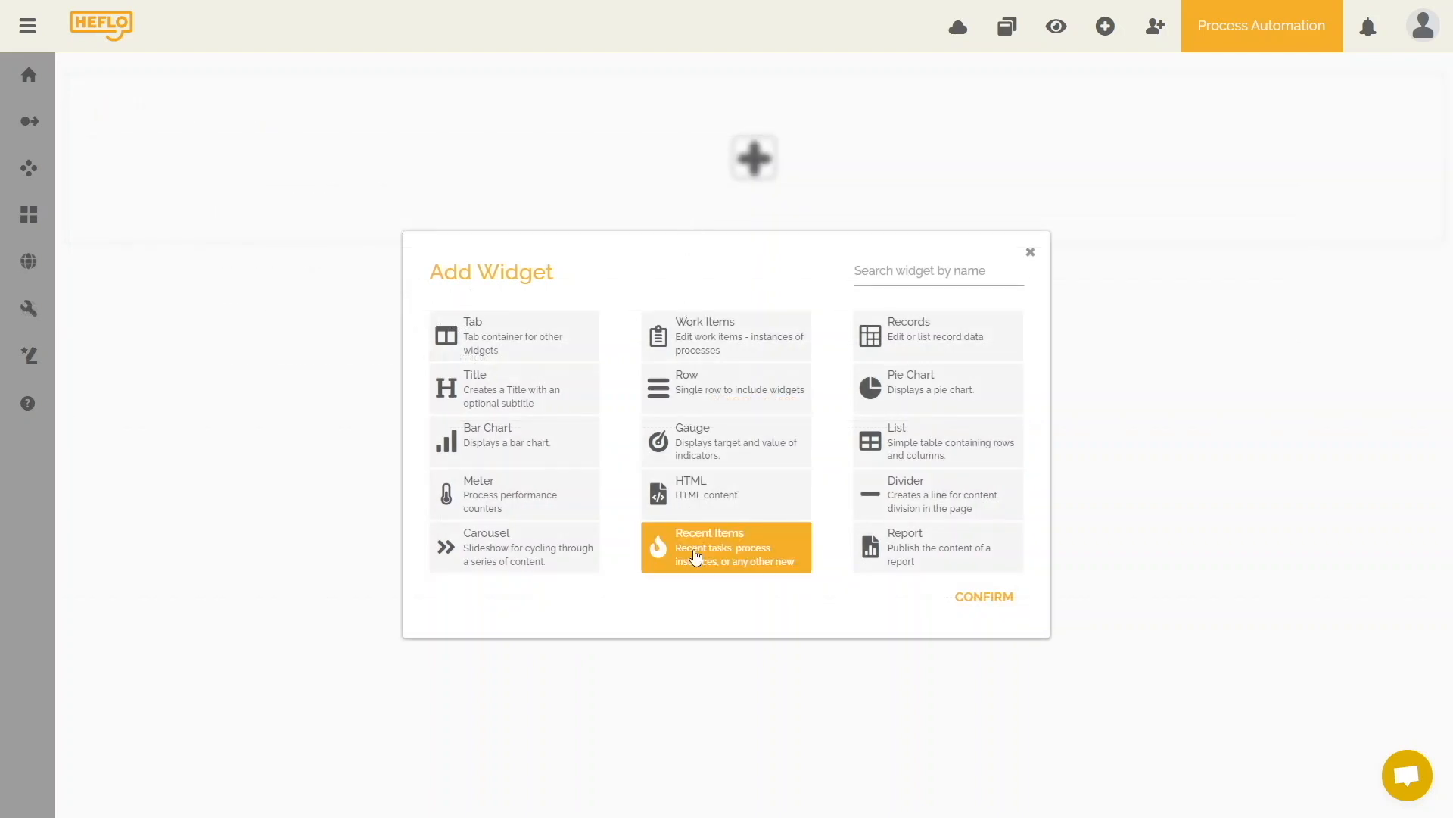
click(970, 611)
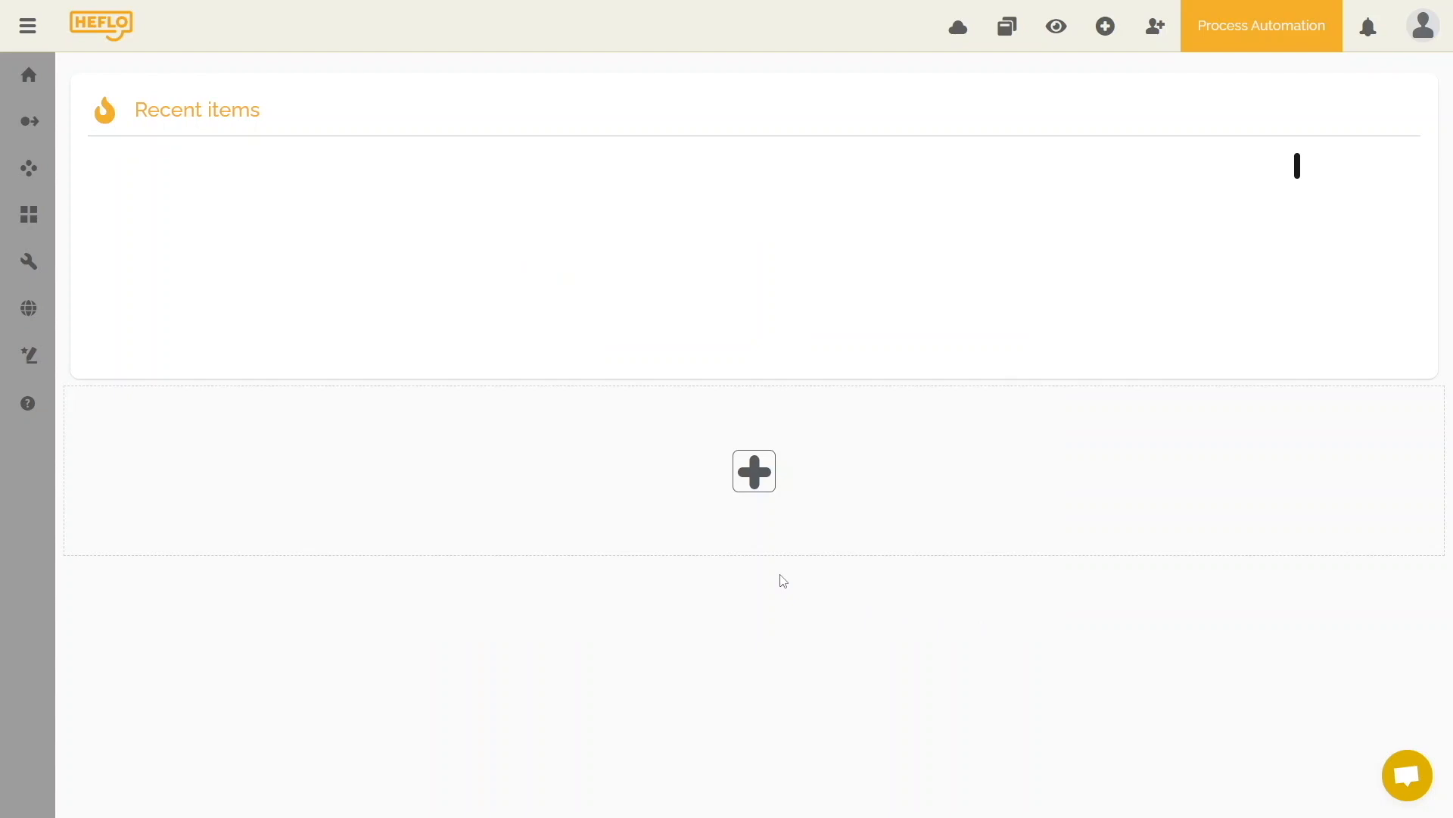
Set the Recent Items widget to query New Tasks for the Purchase of material goods and services process.
mouse_move(733, 295)
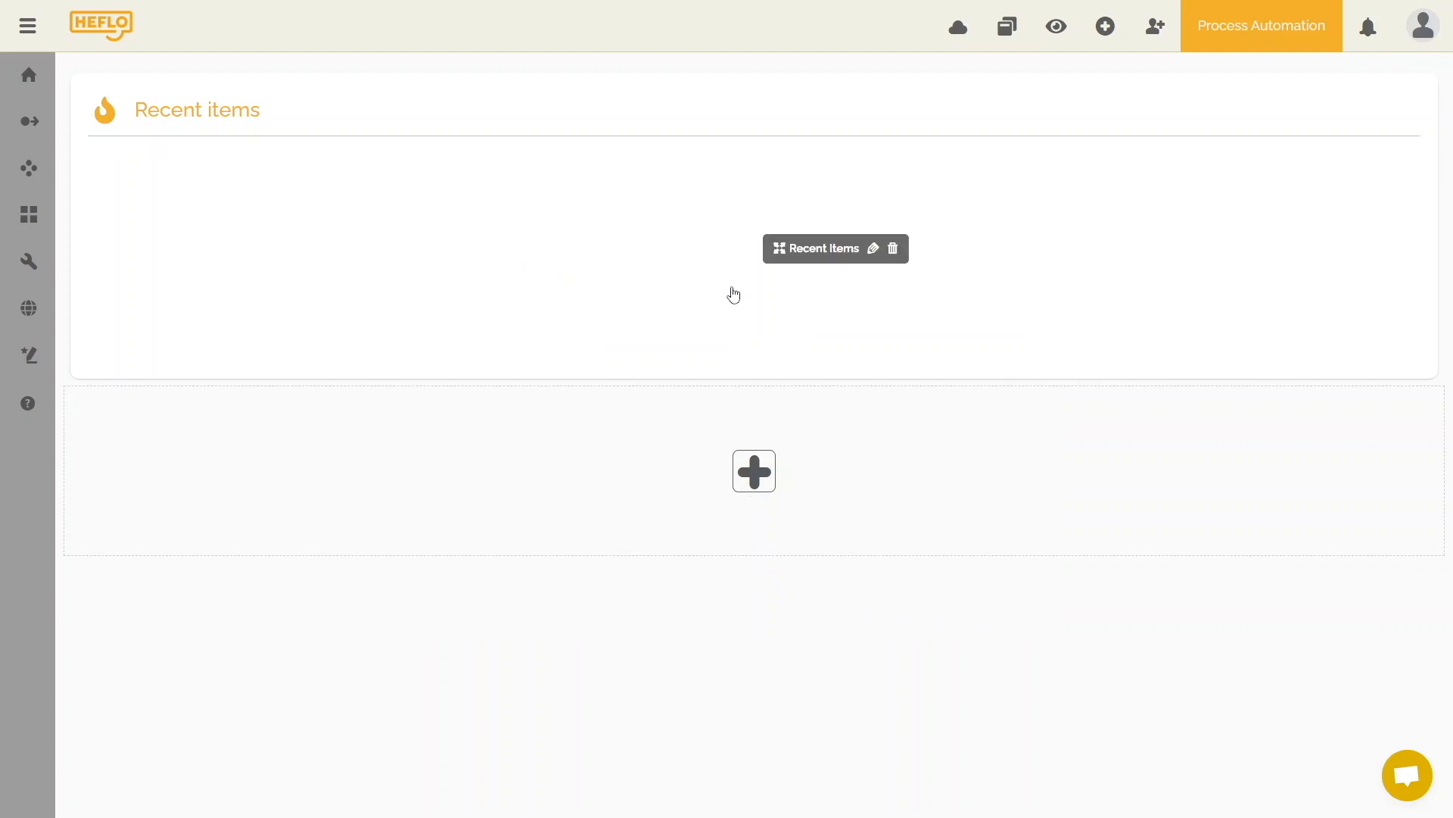
click(873, 256)
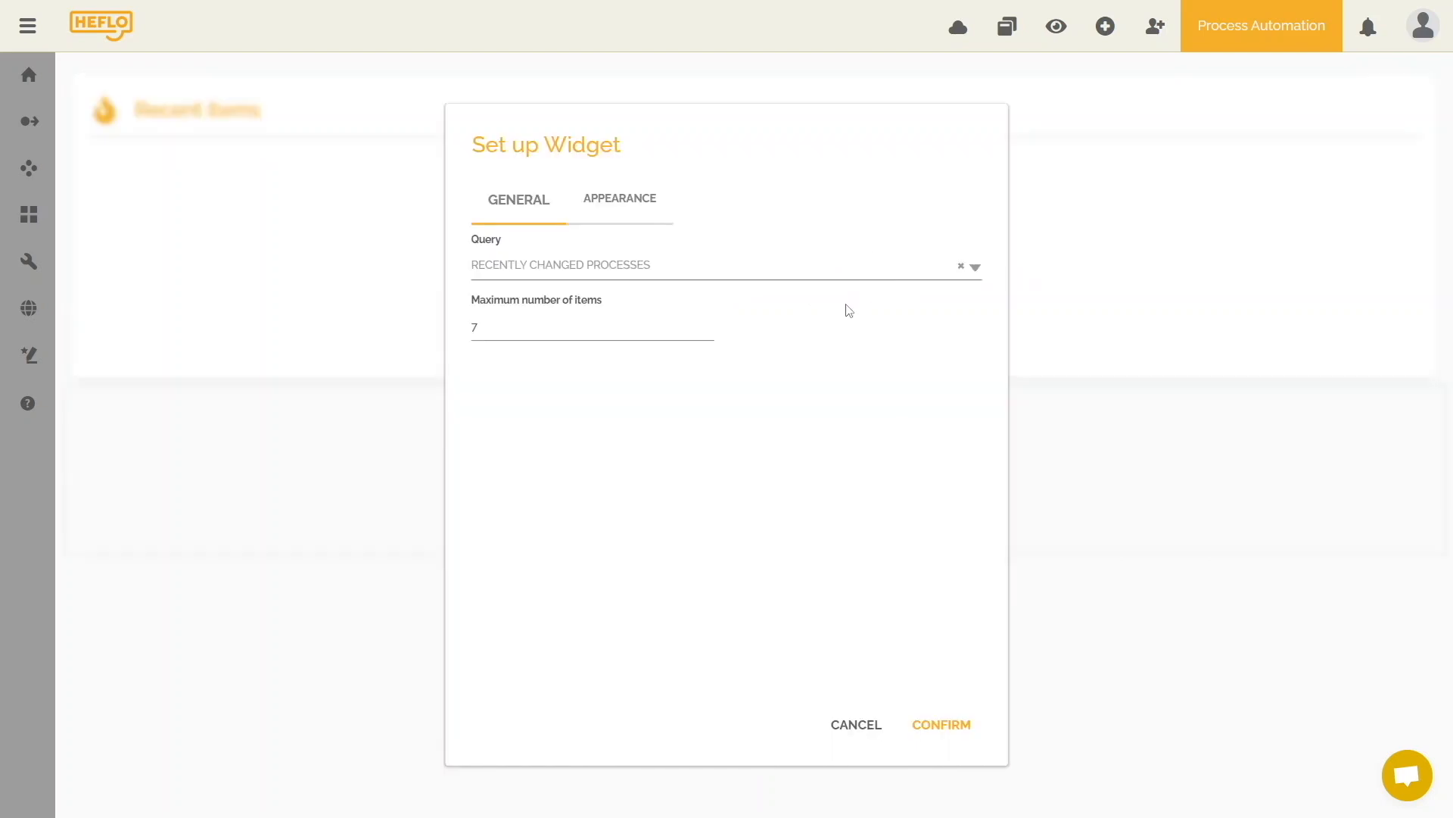
click(854, 276)
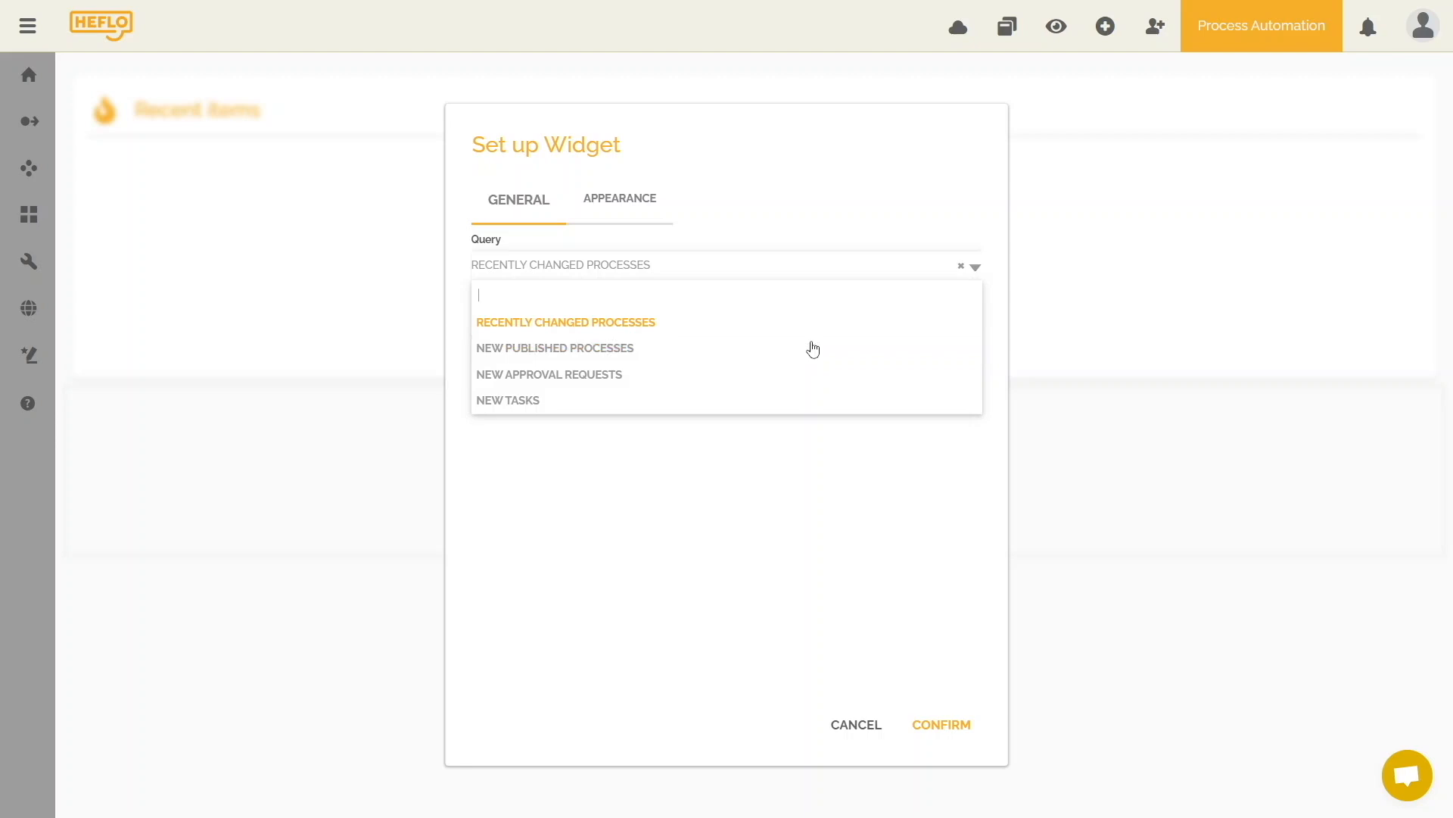
click(773, 407)
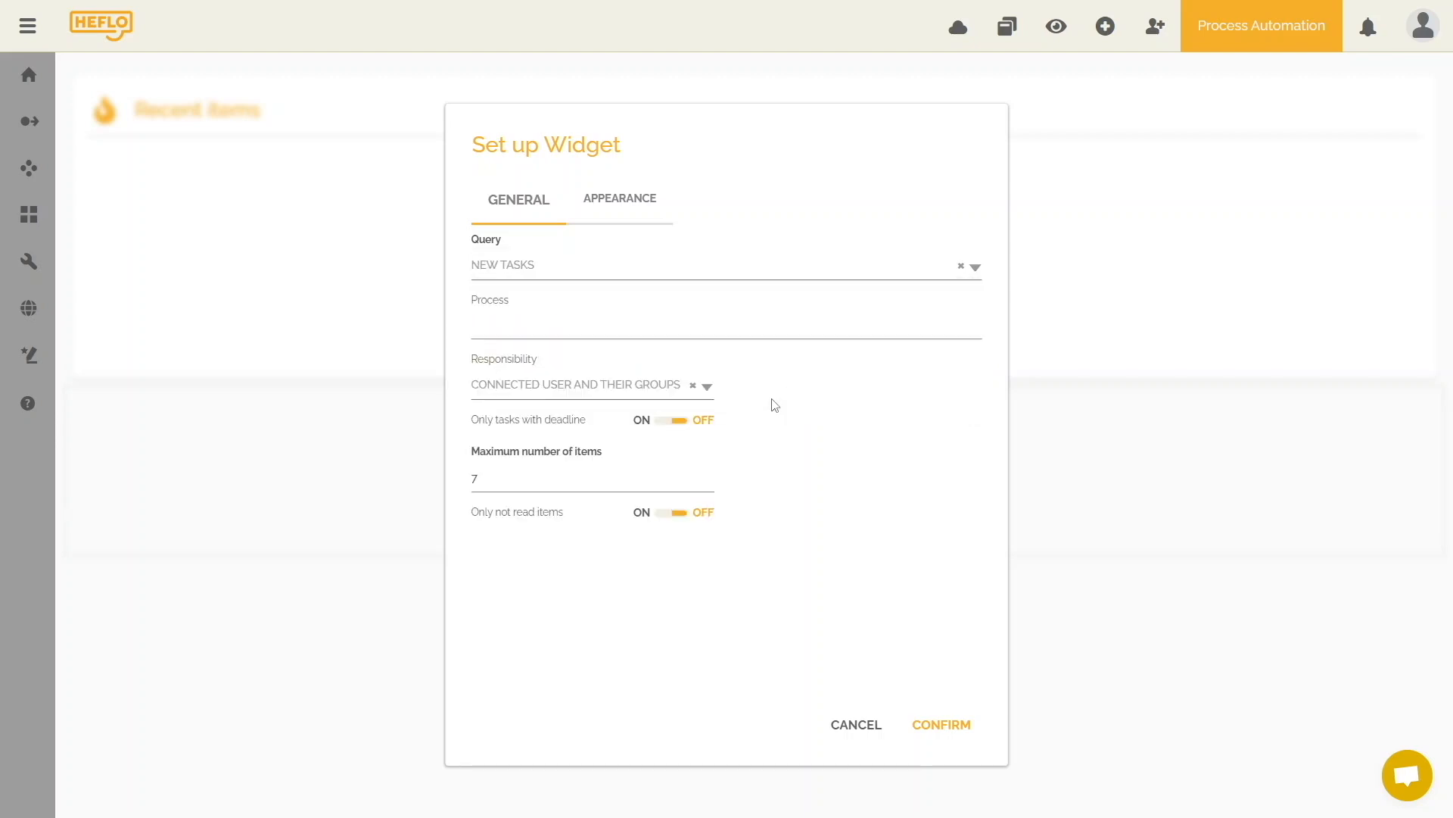
click(778, 333)
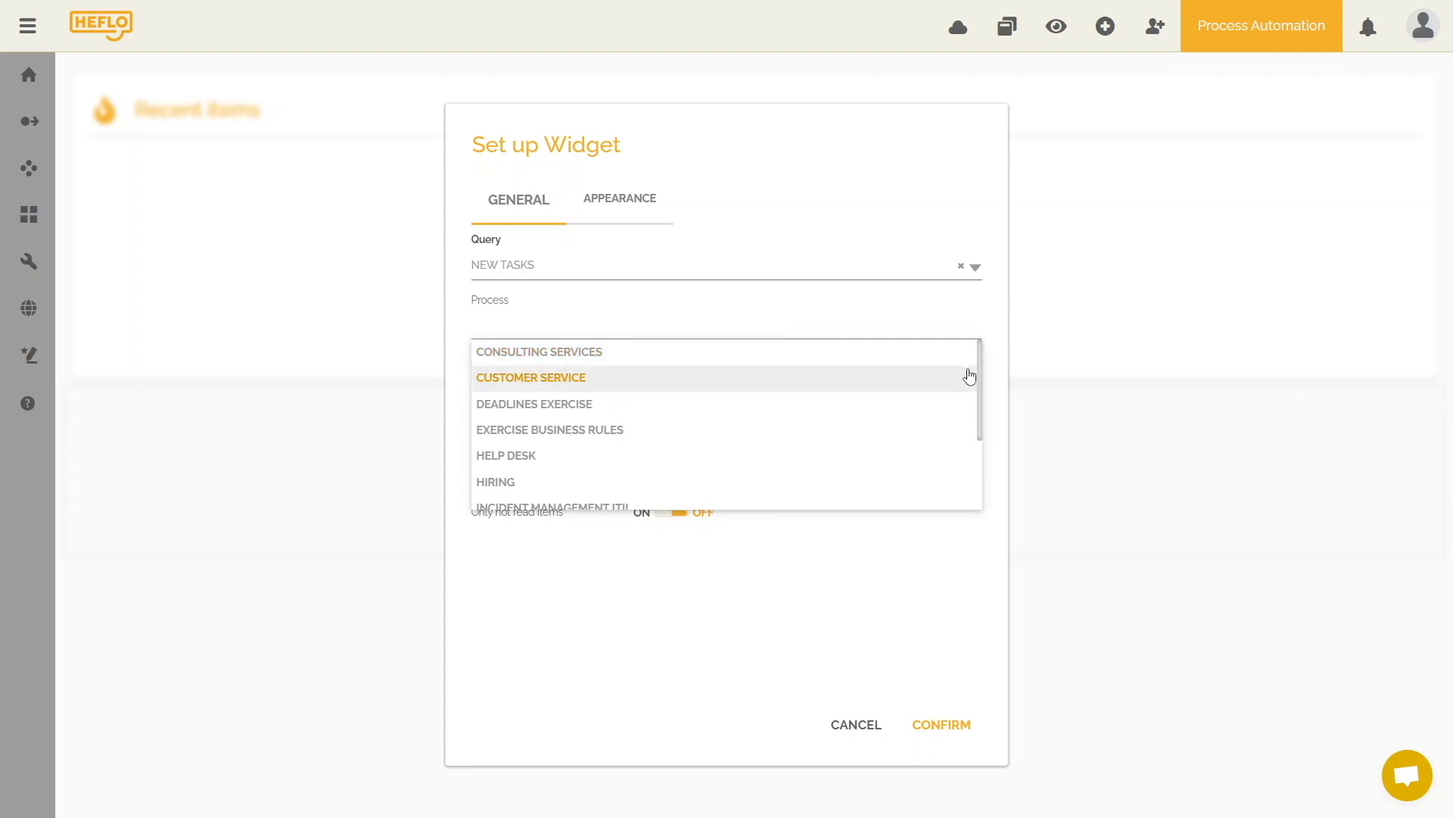
drag(978, 371, 963, 451)
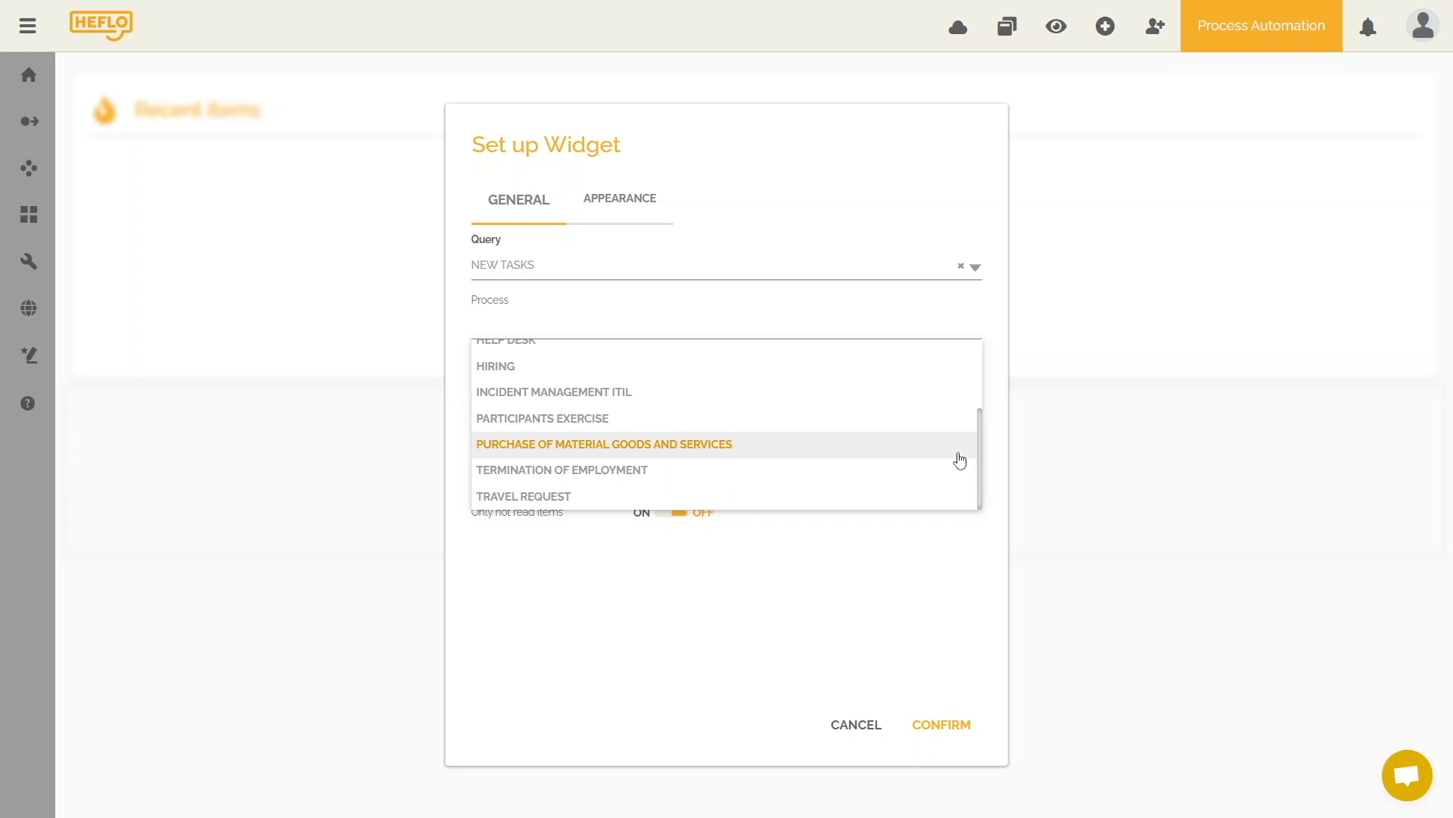
click(712, 447)
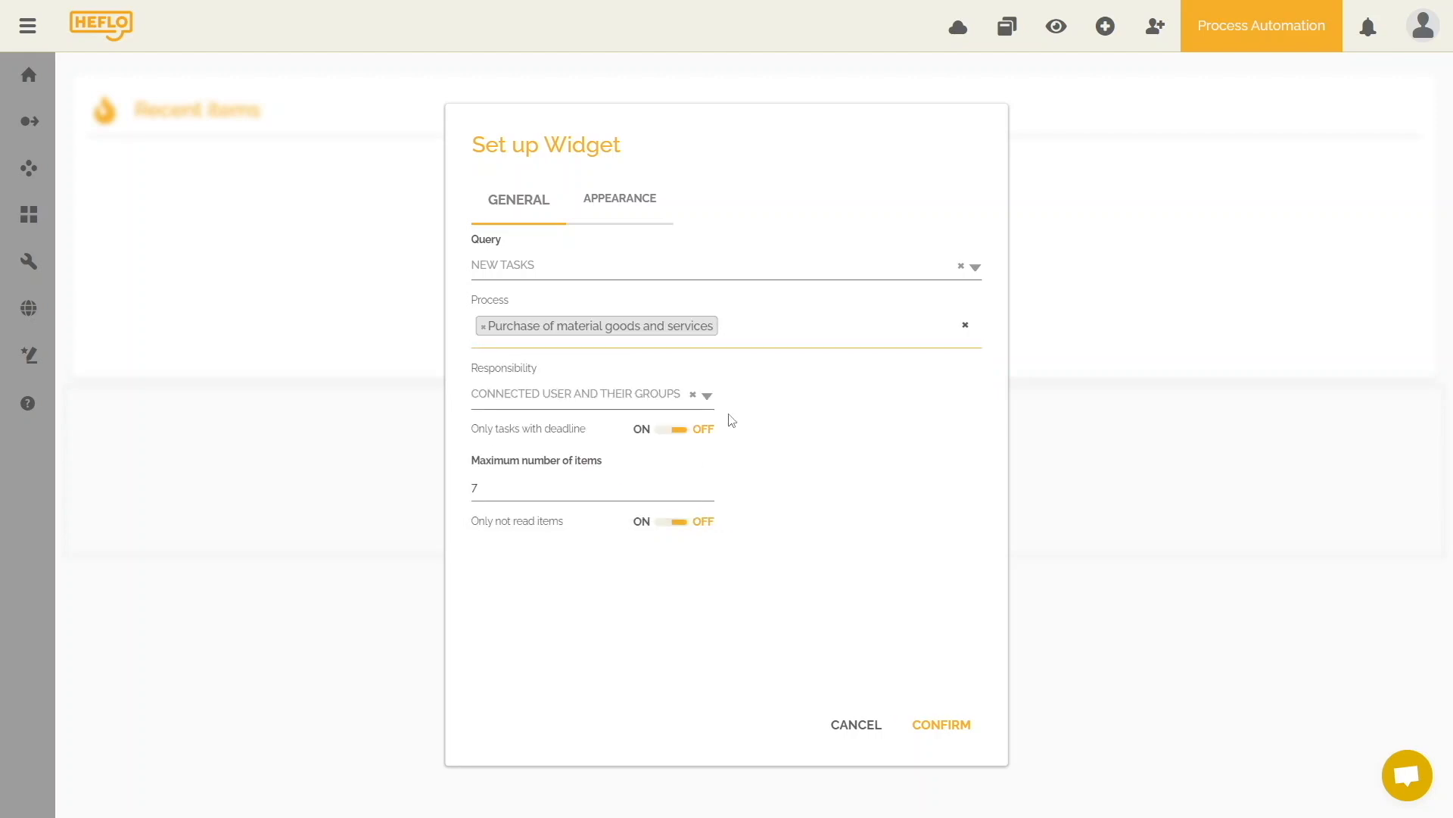
Set the Recent Items widget's responsibility to All and apply the widget setup.
click(707, 395)
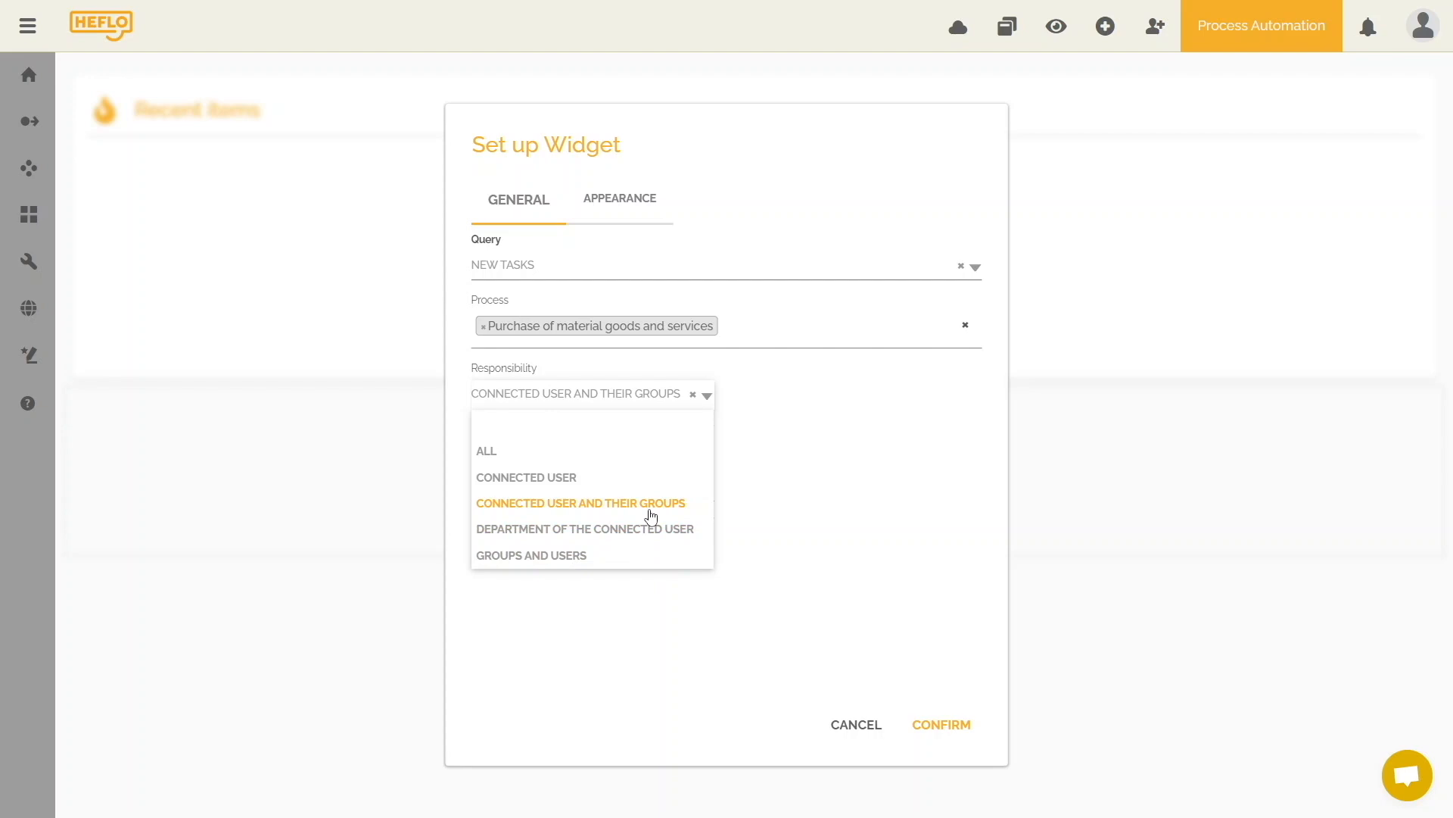
click(502, 459)
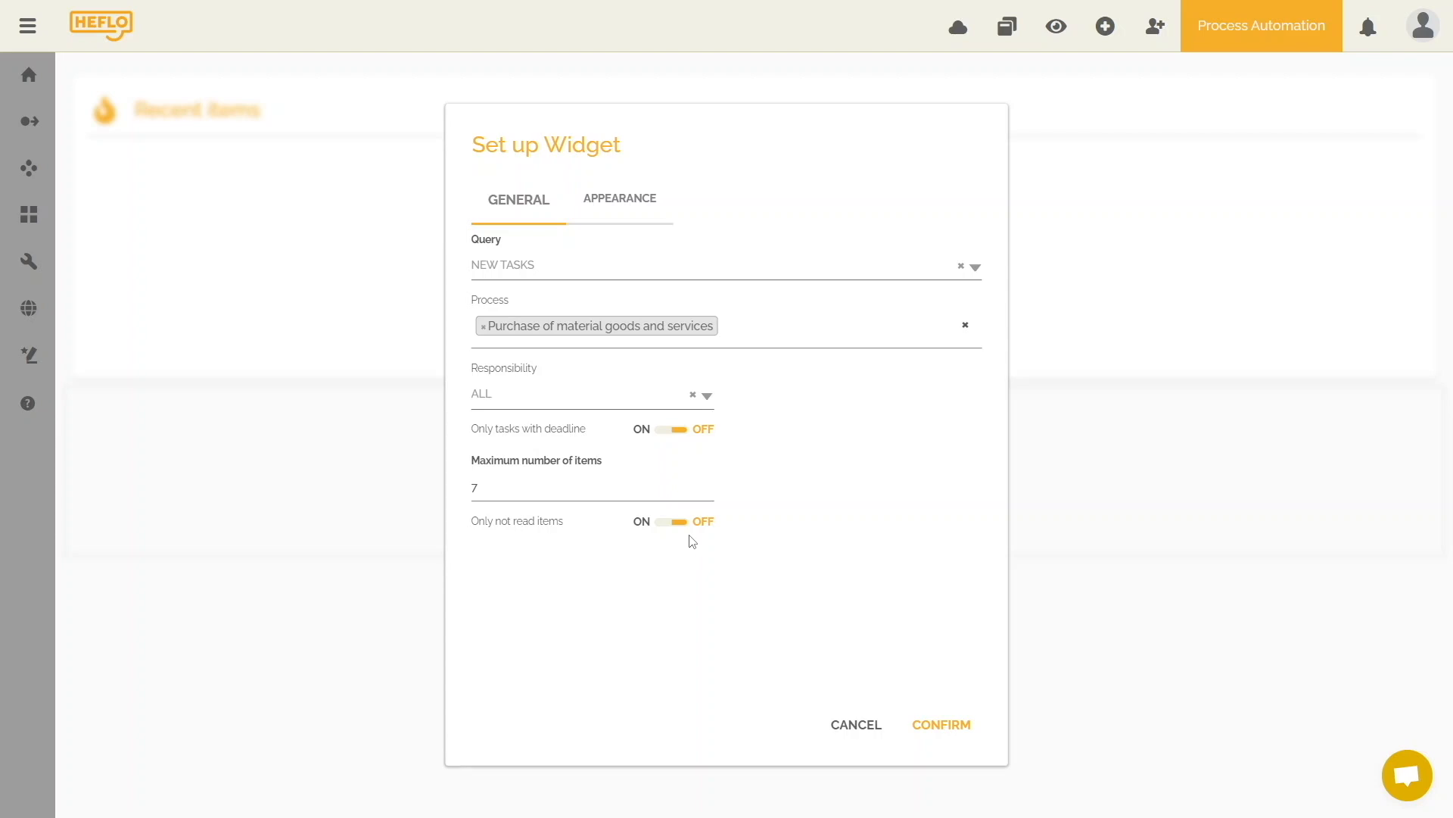
click(973, 728)
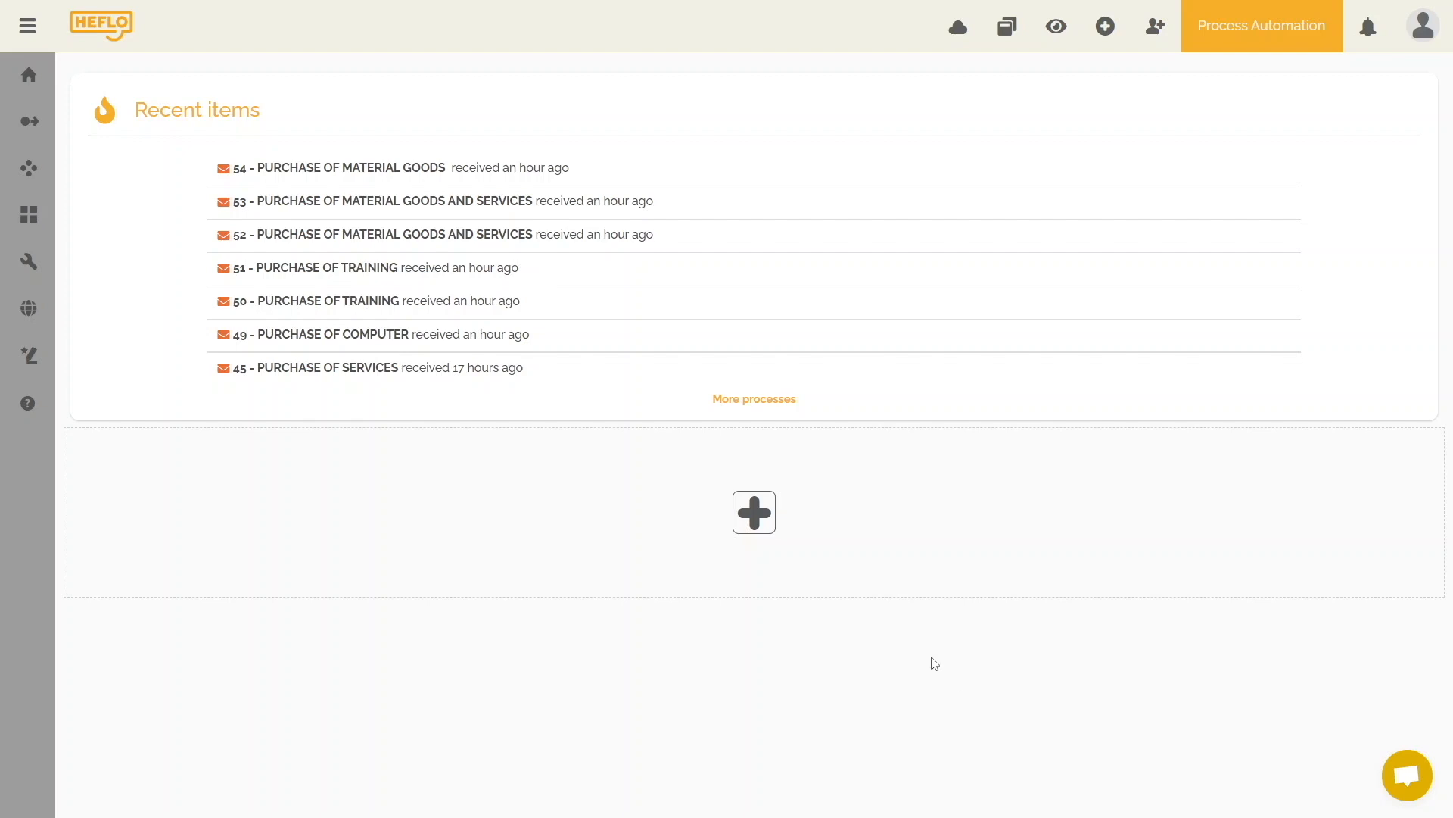
Open the Purchases in progress page from the list of available pages.
click(409, 163)
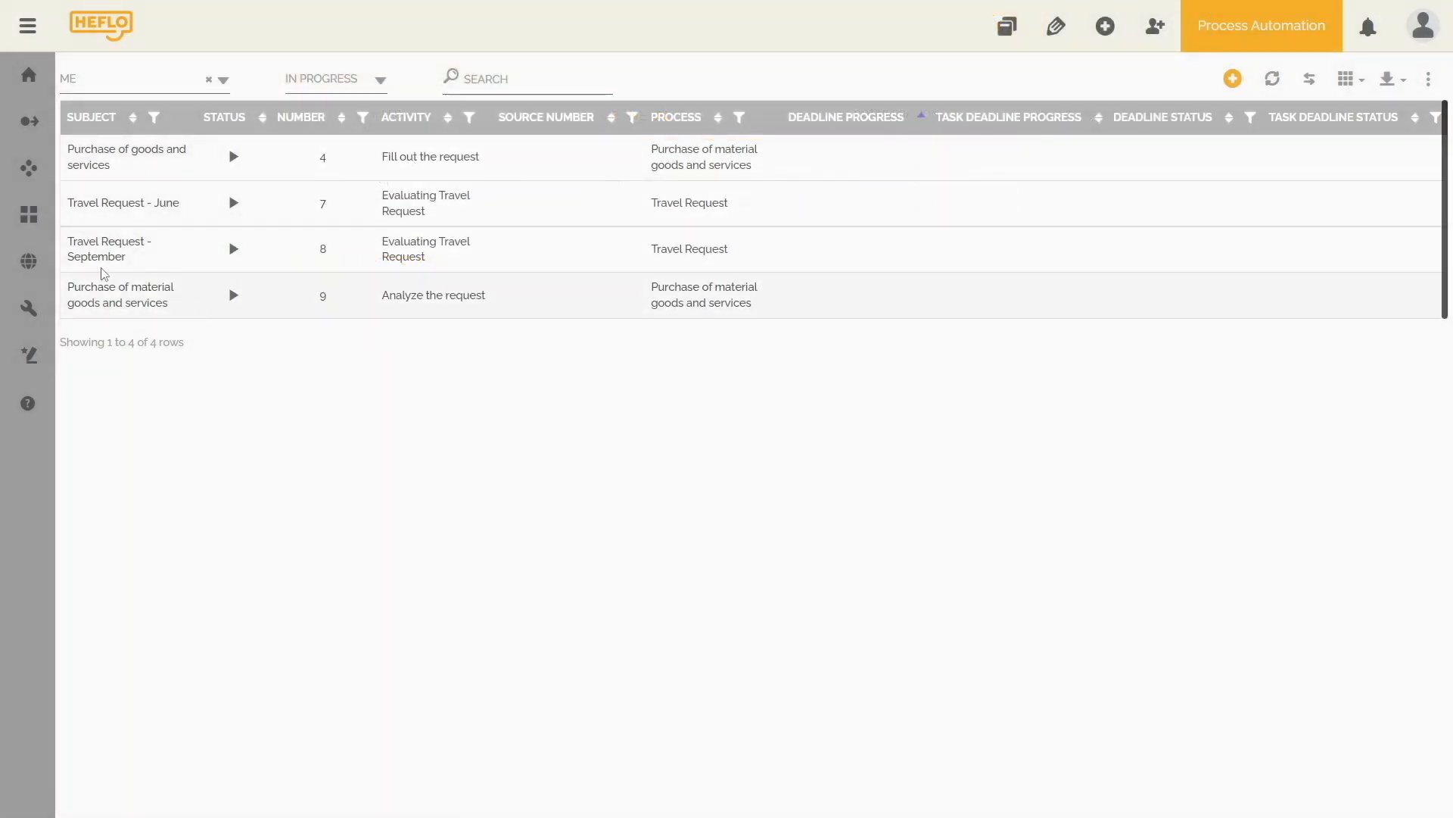
mouse_move(28, 227)
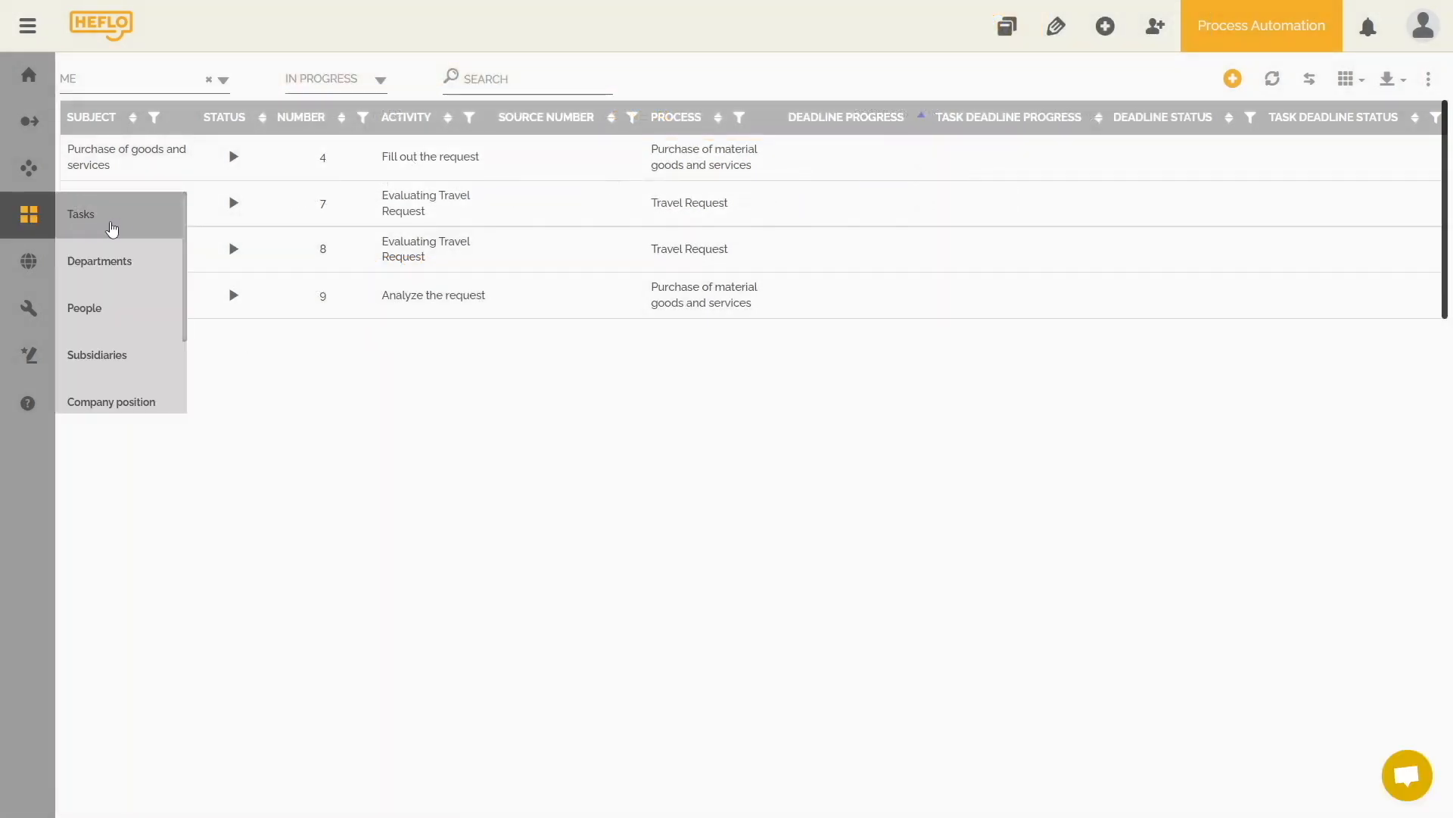
drag(184, 273, 184, 336)
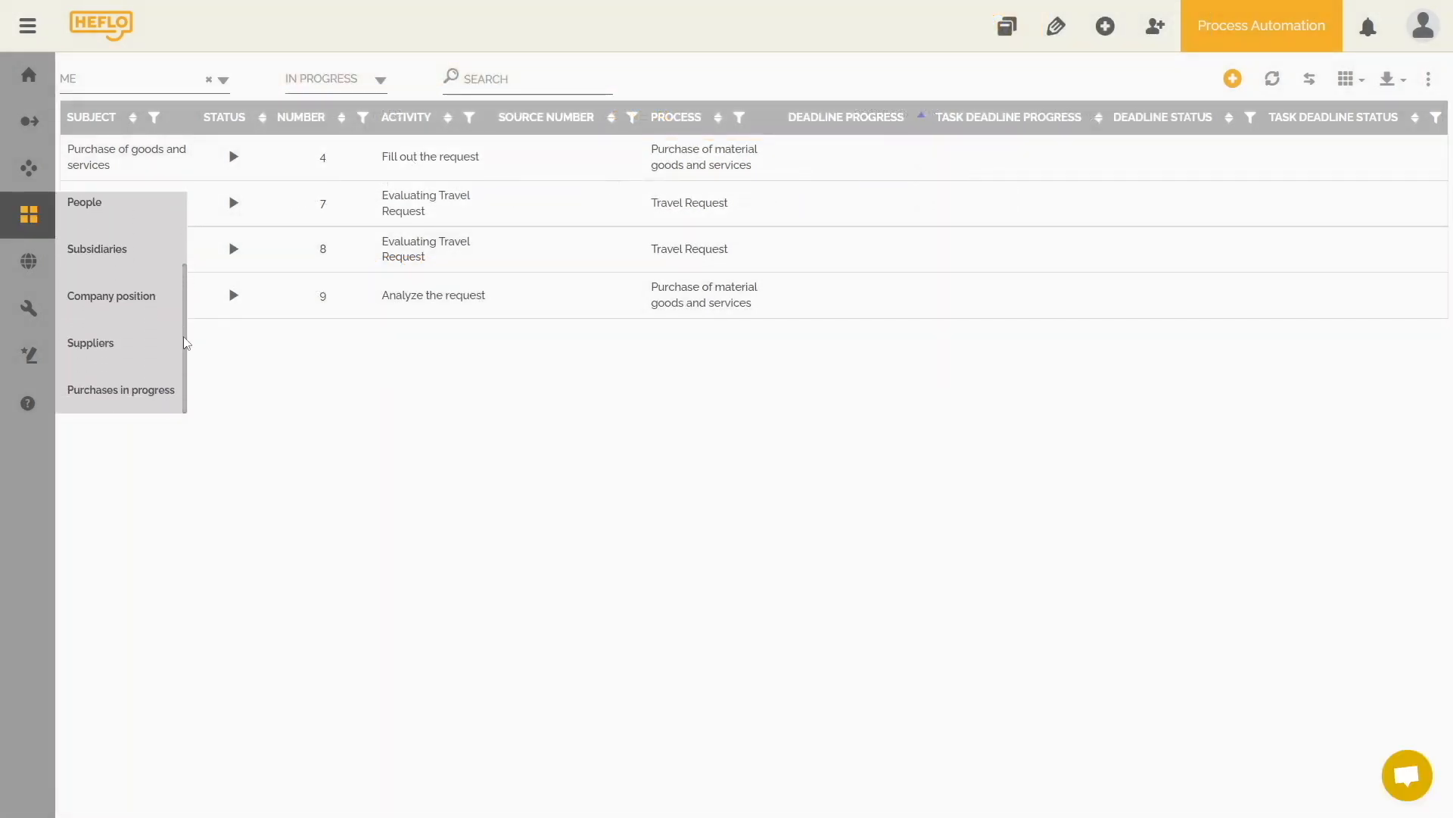
click(168, 402)
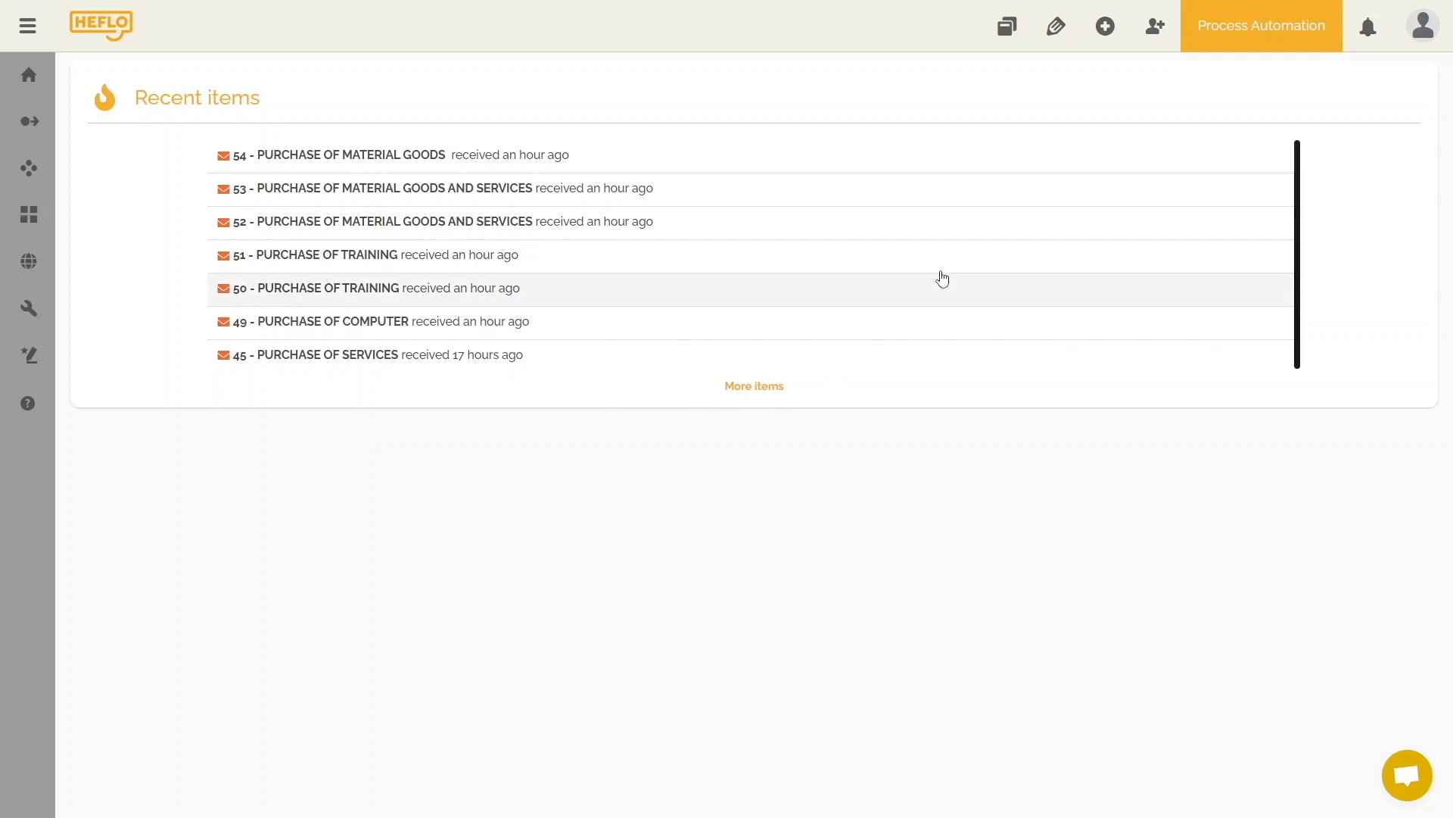
Switch the page to editing and add a Meter widget below the Recent items widget.
click(1060, 45)
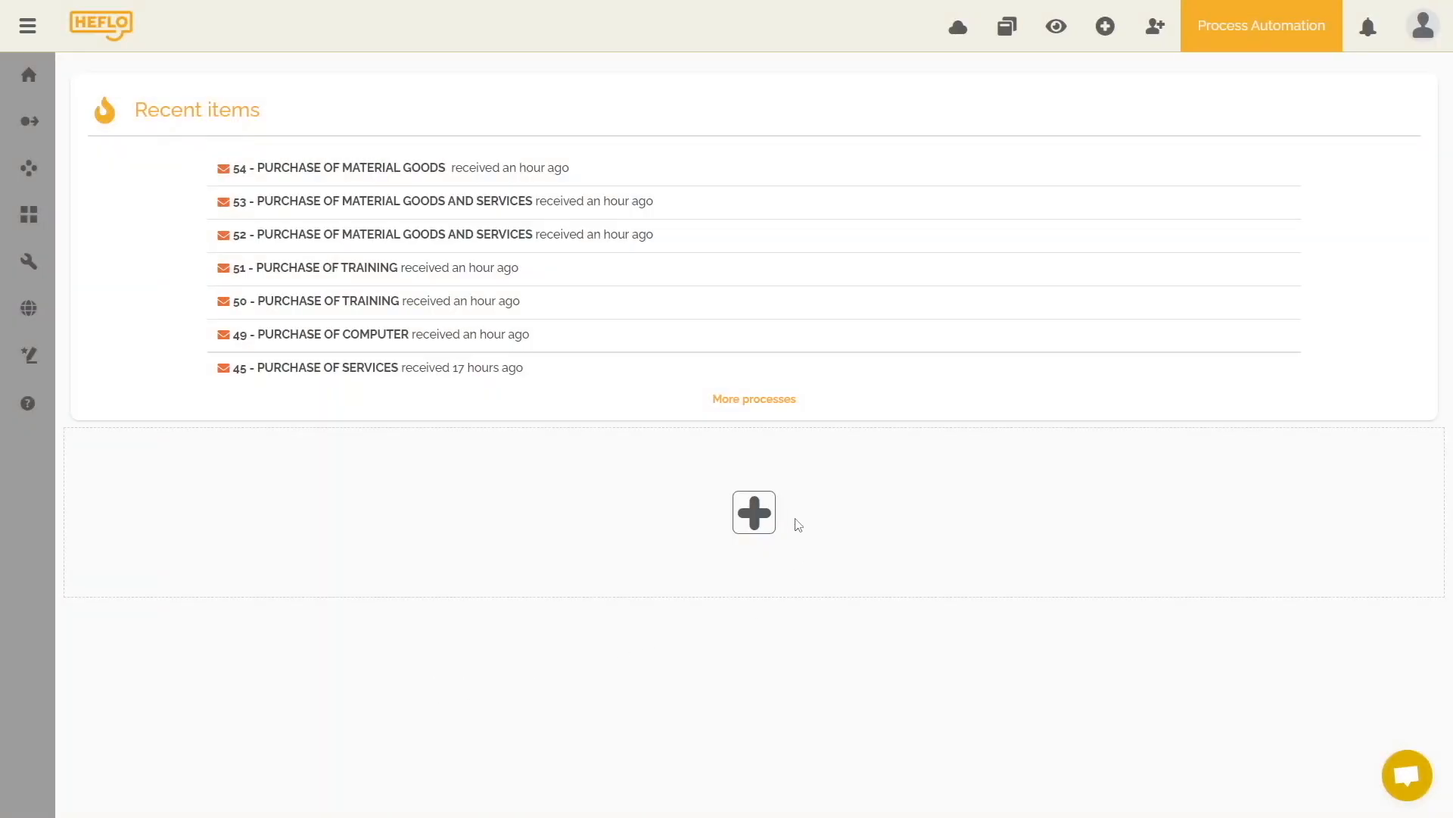
click(759, 521)
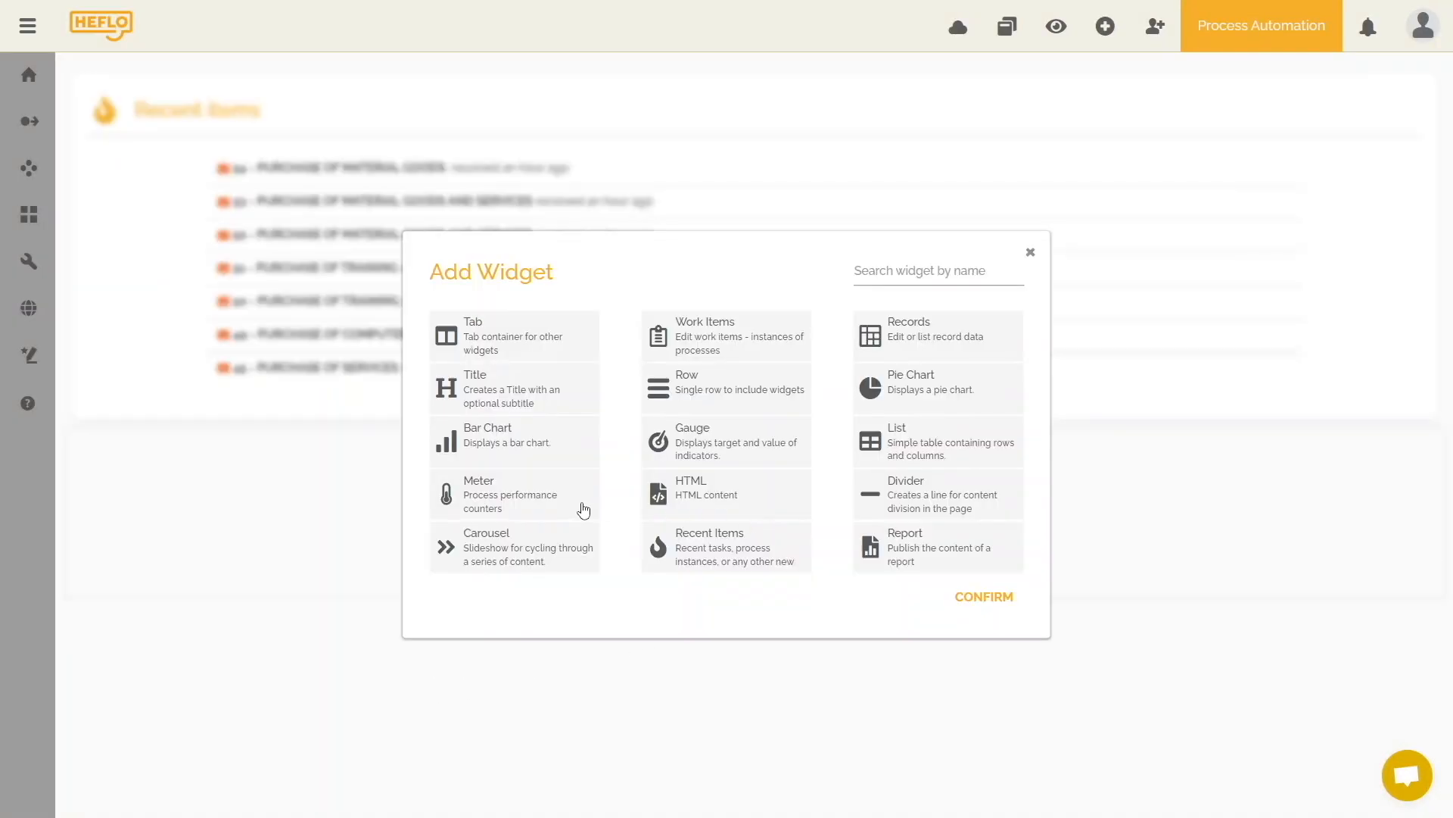
click(532, 505)
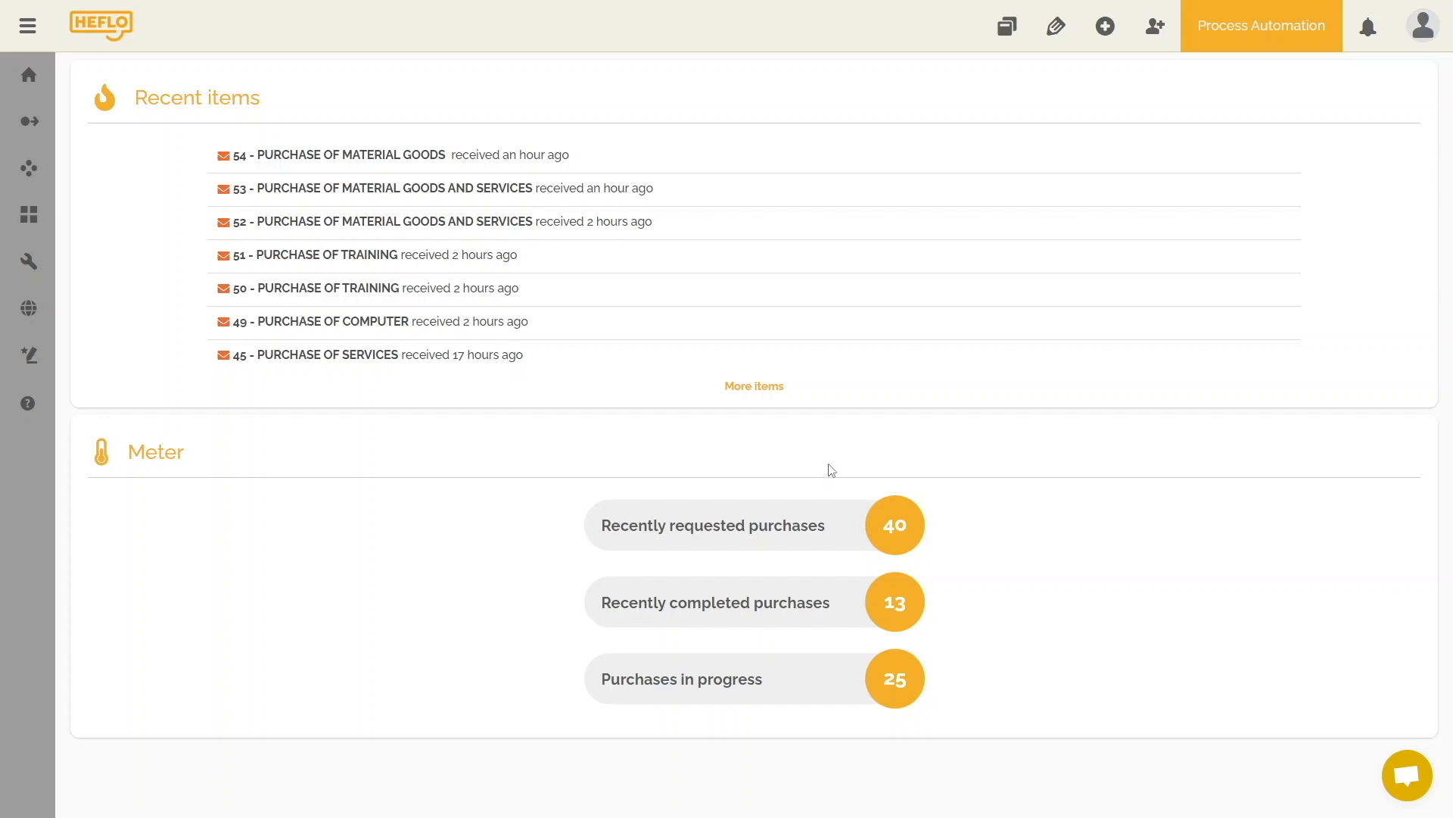
click(904, 607)
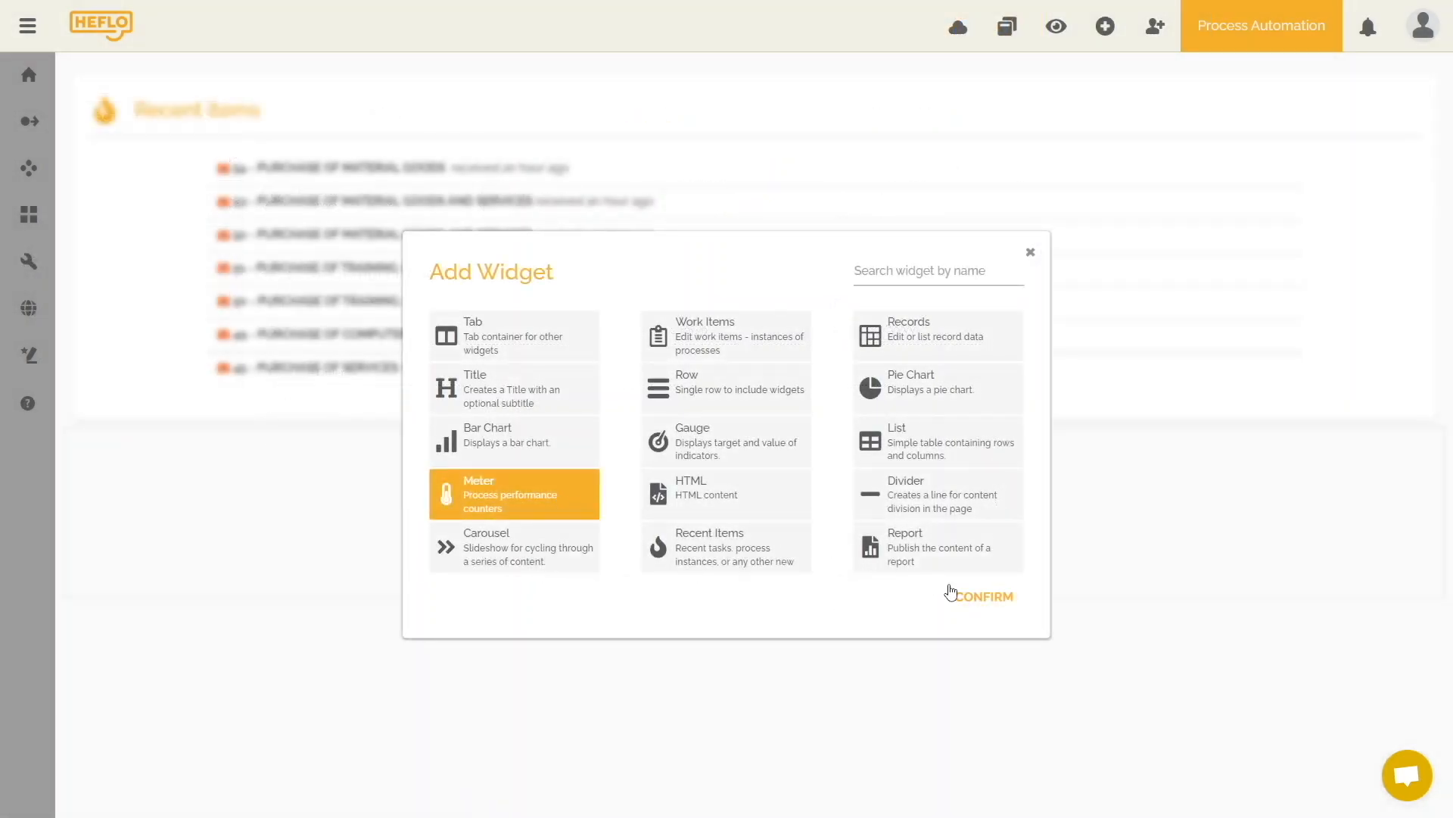
click(970, 598)
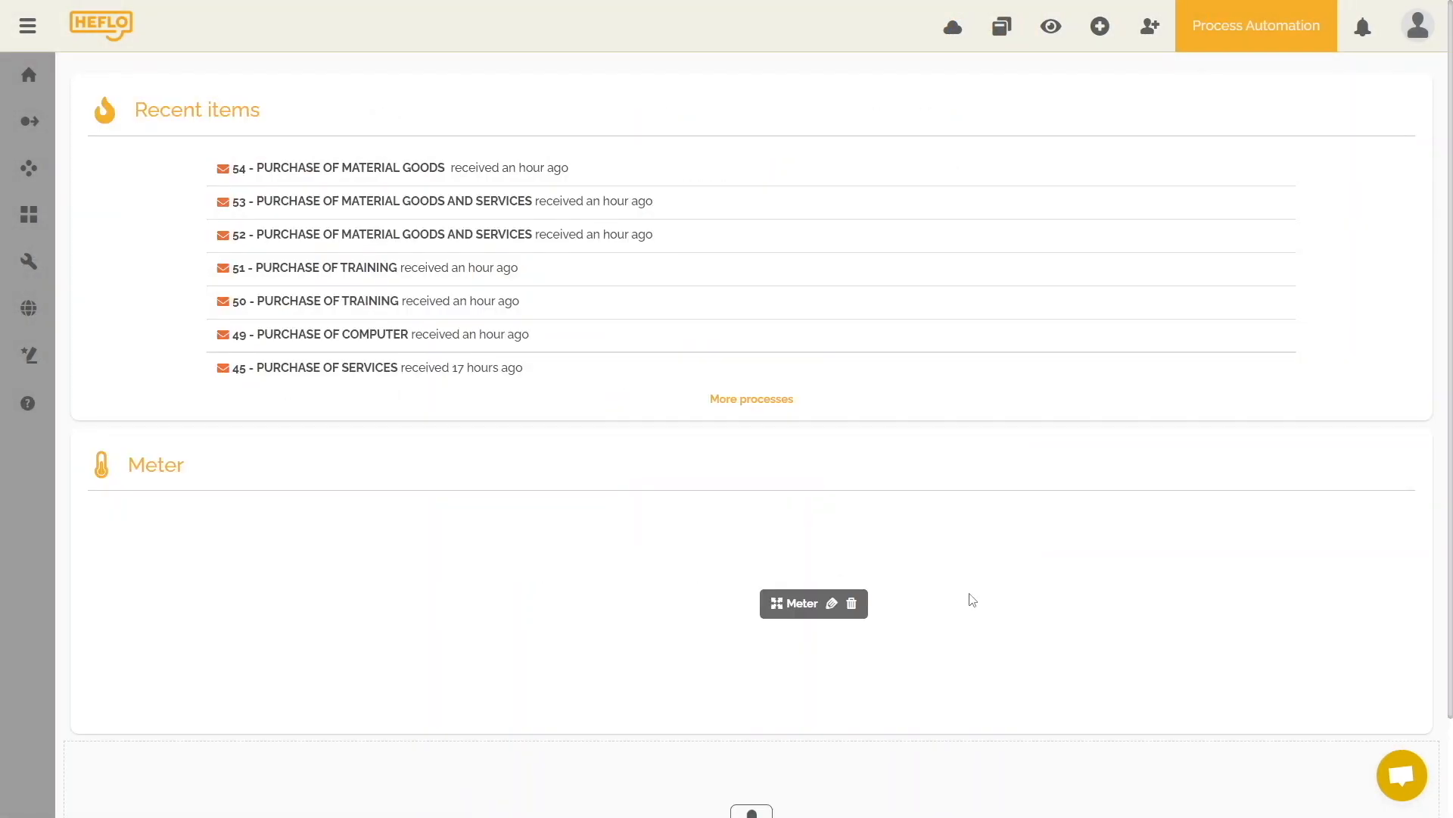
Create a new meter in the Meter widget that queries Work Items Created for the Purchase of material goods and services process.
click(833, 604)
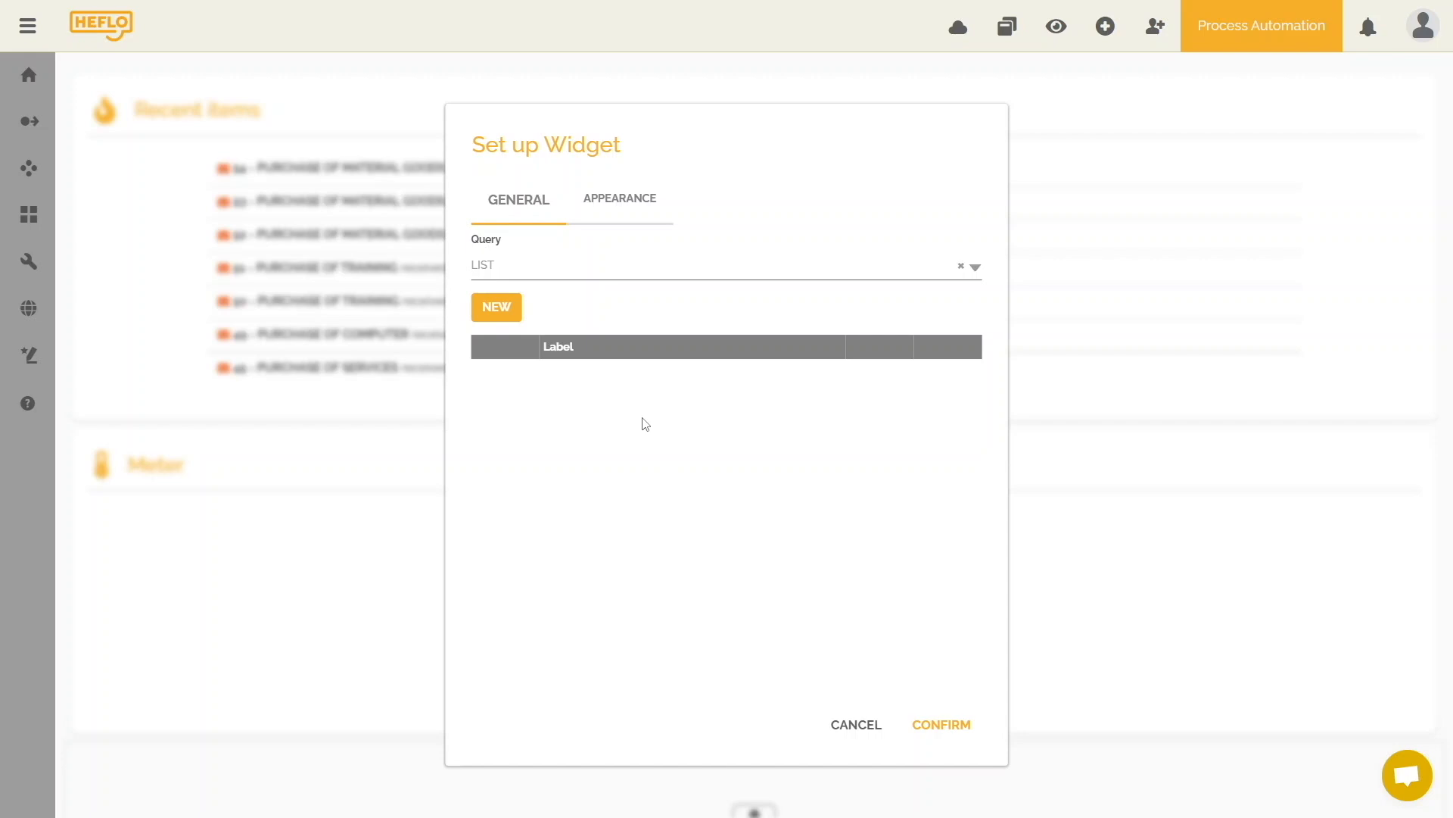
click(496, 311)
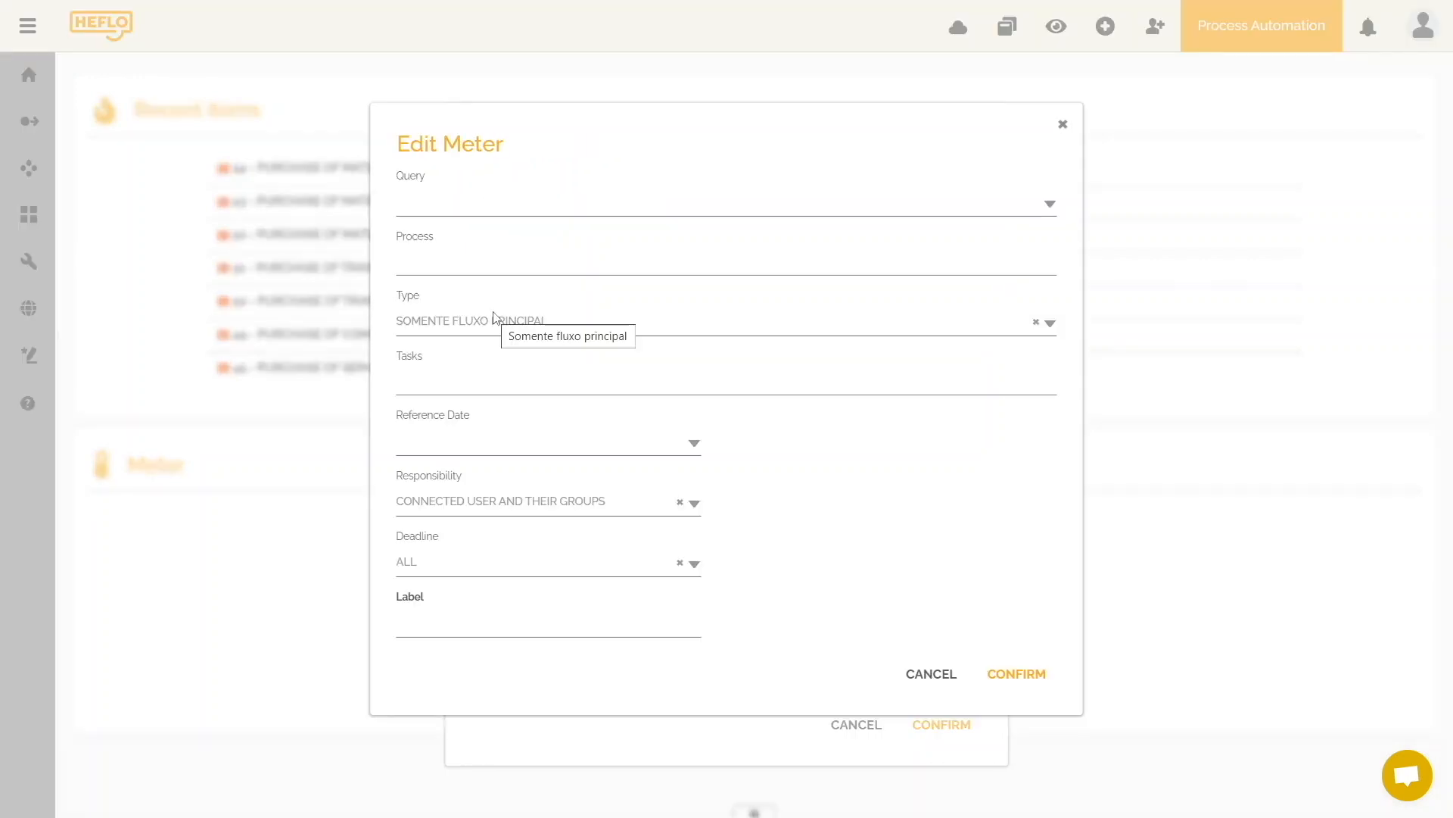
click(494, 217)
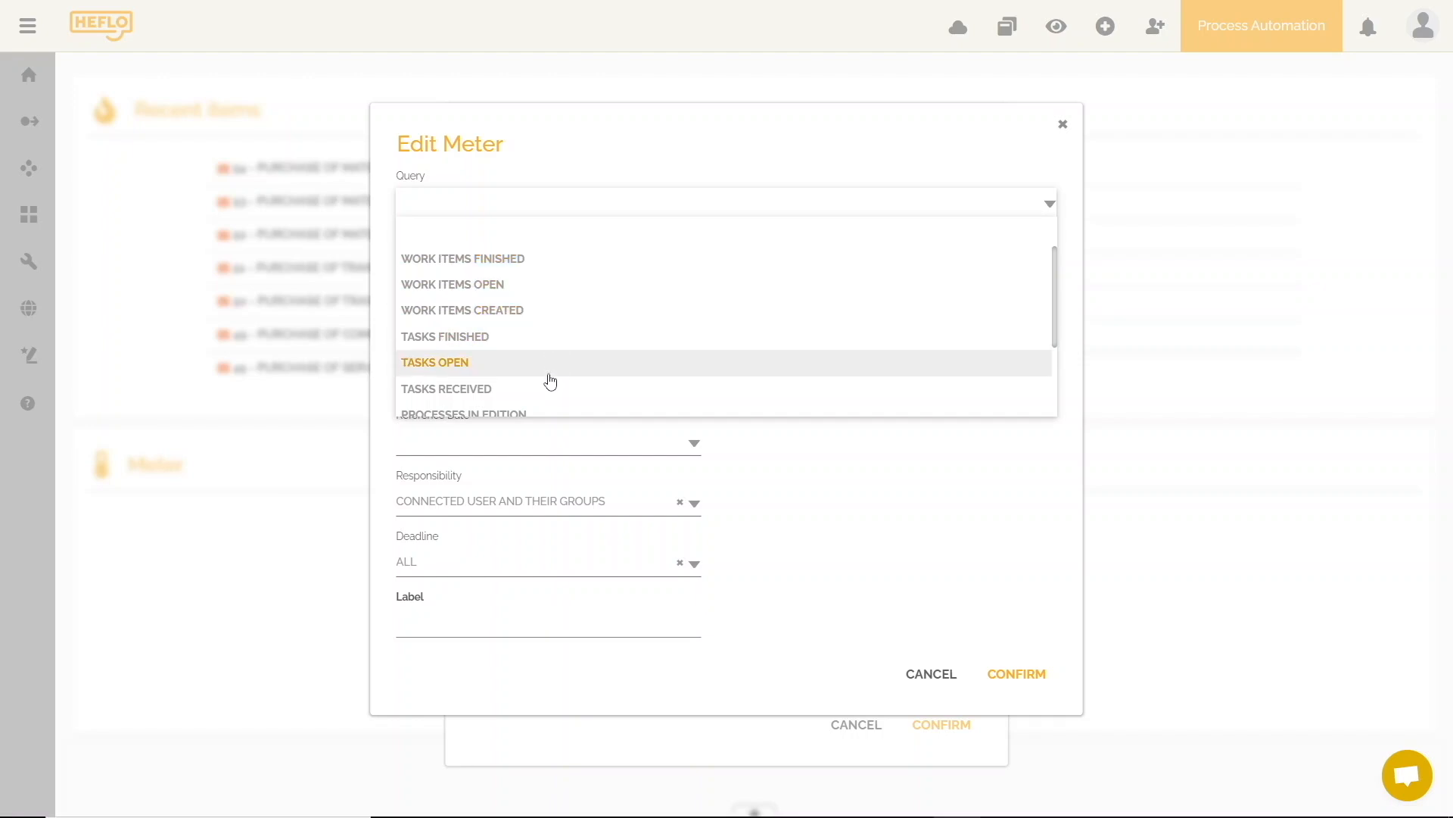
scroll(549, 396, down, 3)
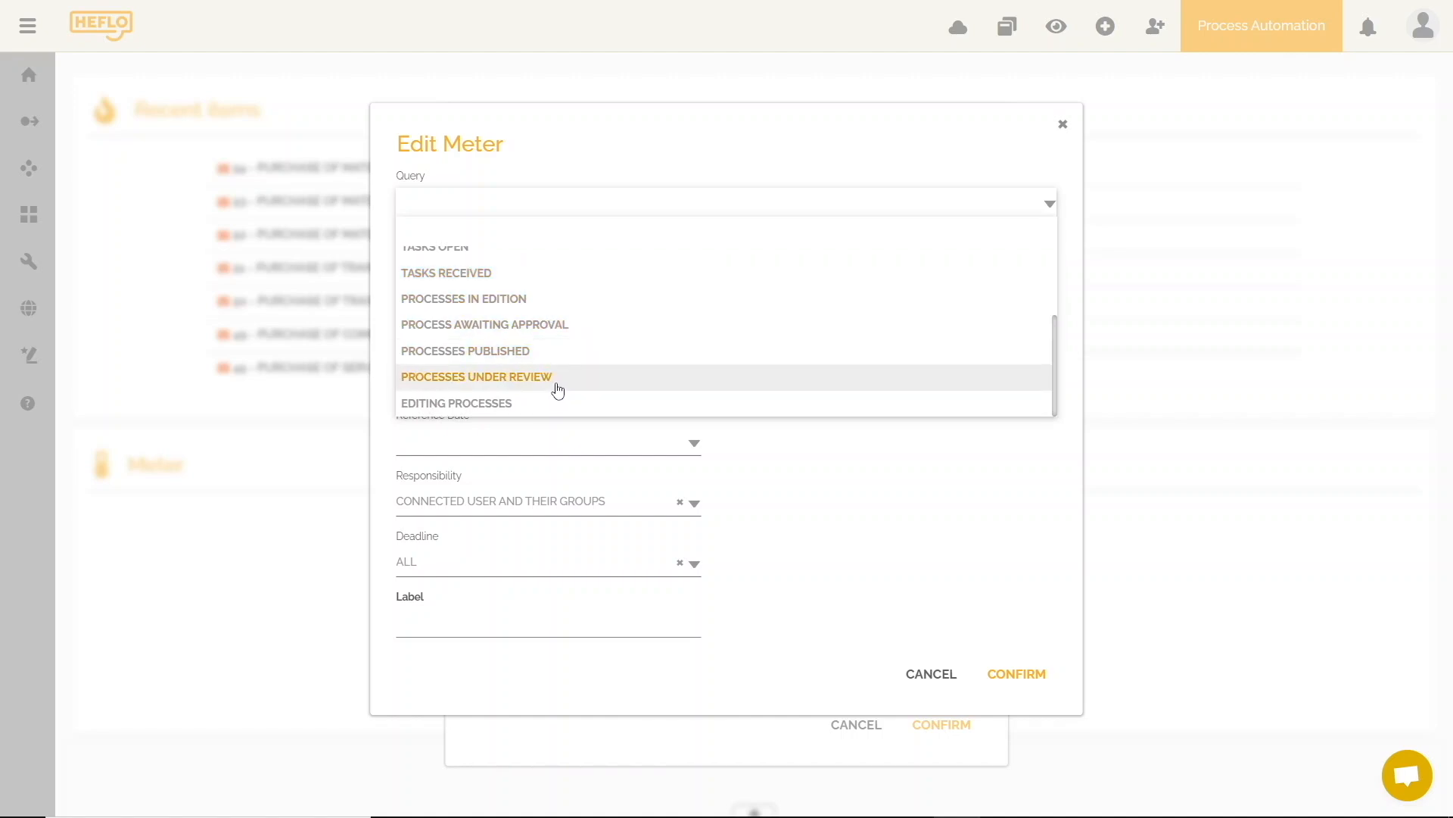
scroll(558, 384, up, 3)
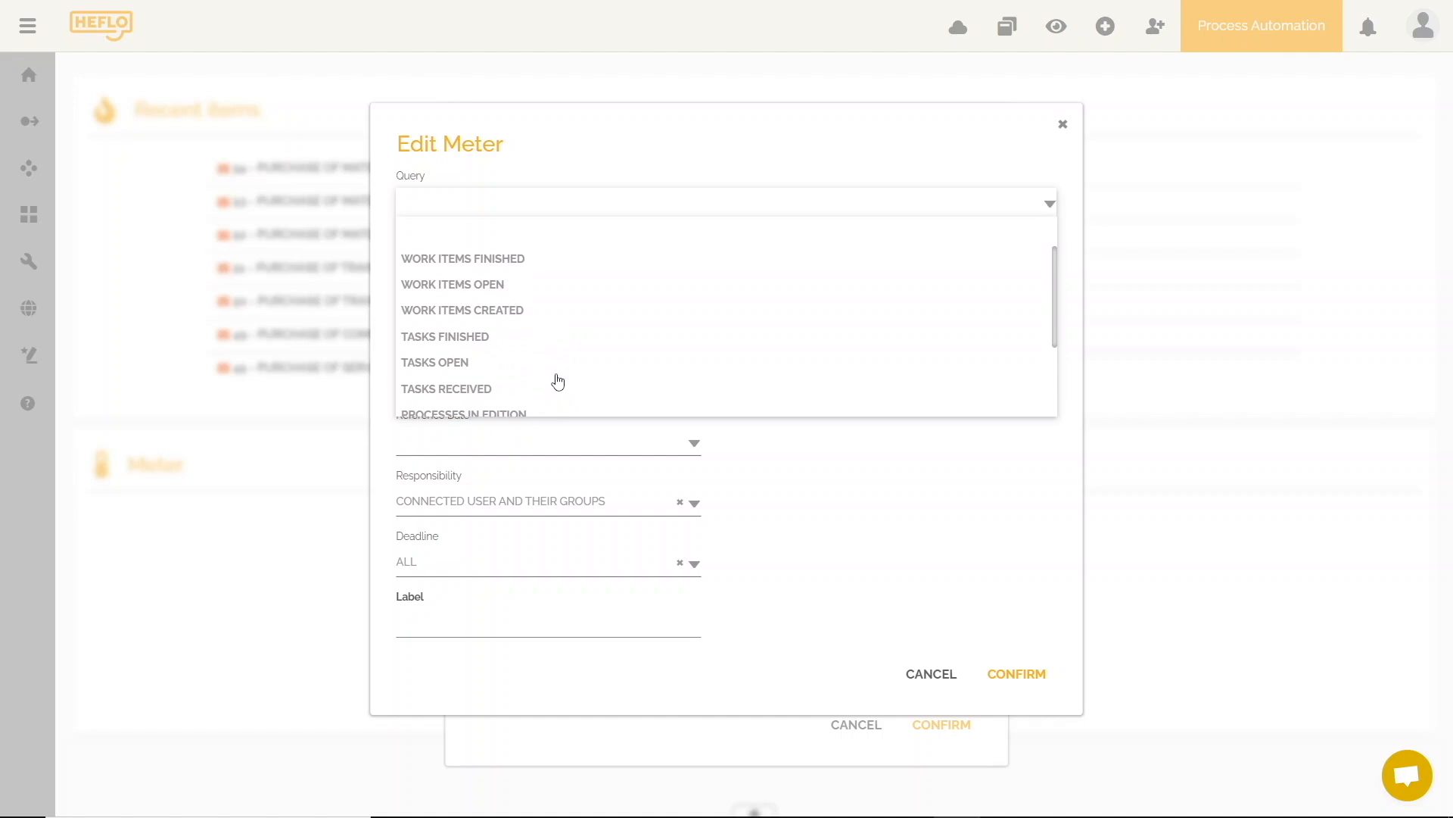
click(549, 315)
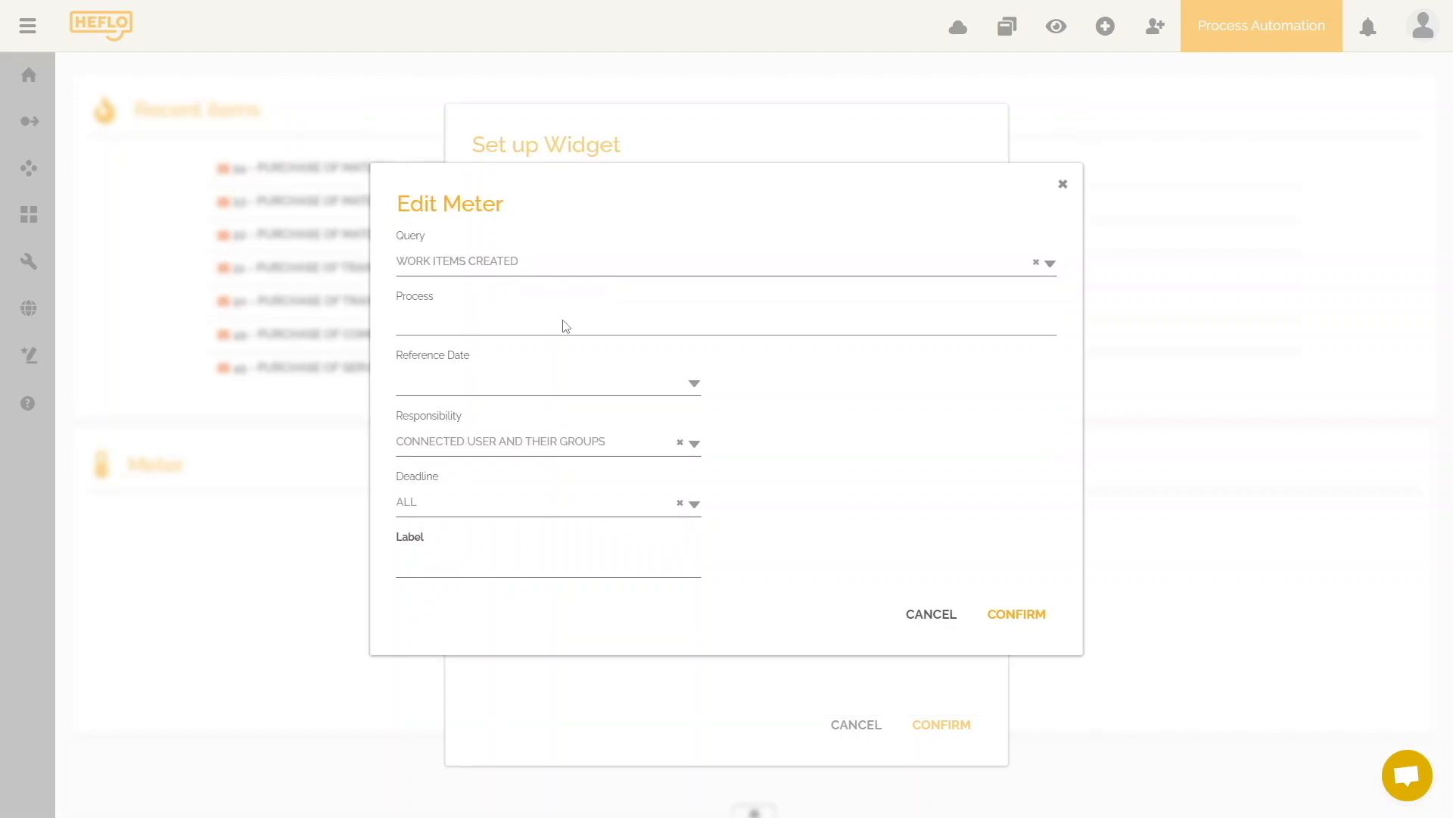
click(564, 324)
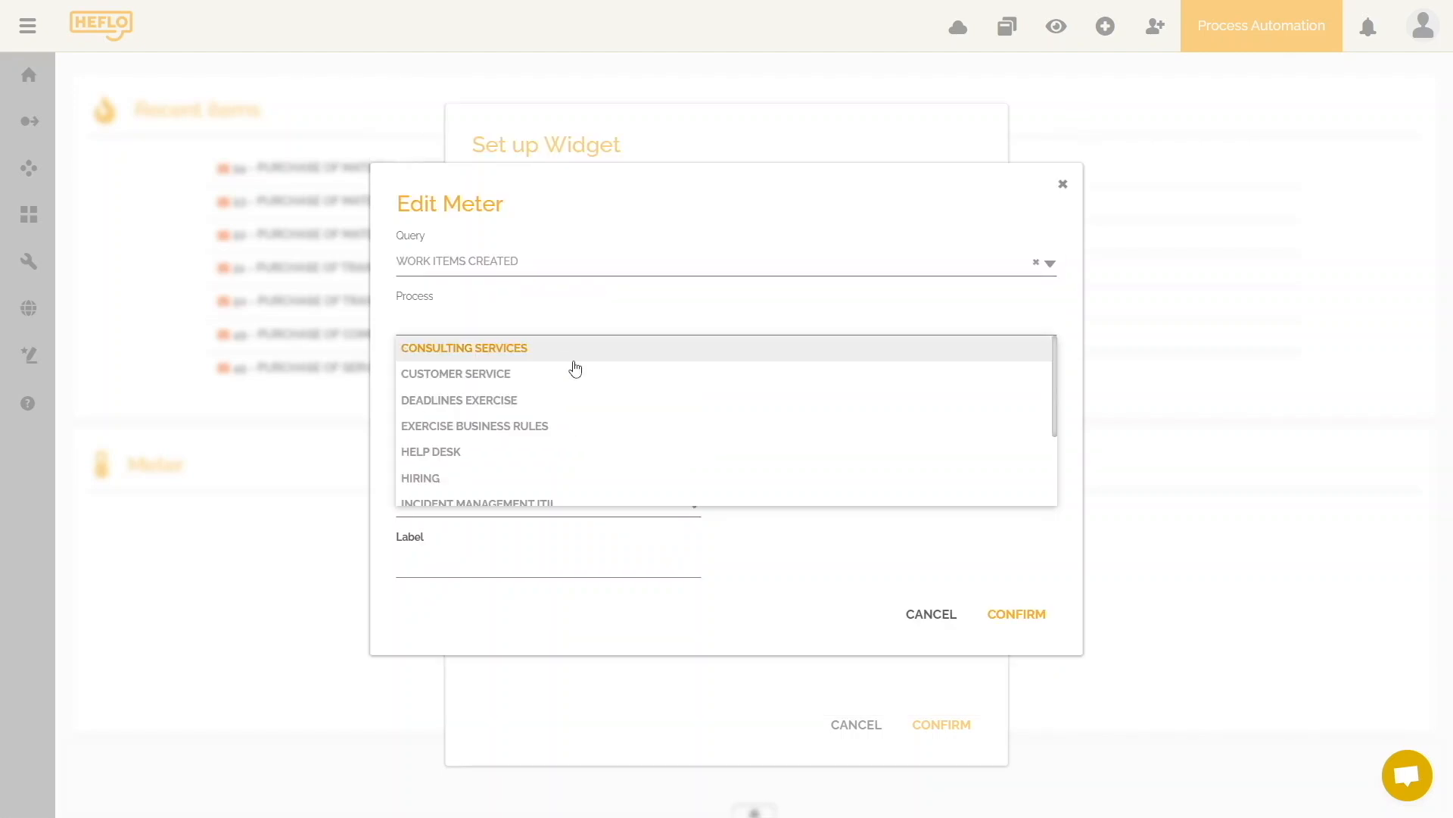
scroll(588, 399, down, 2)
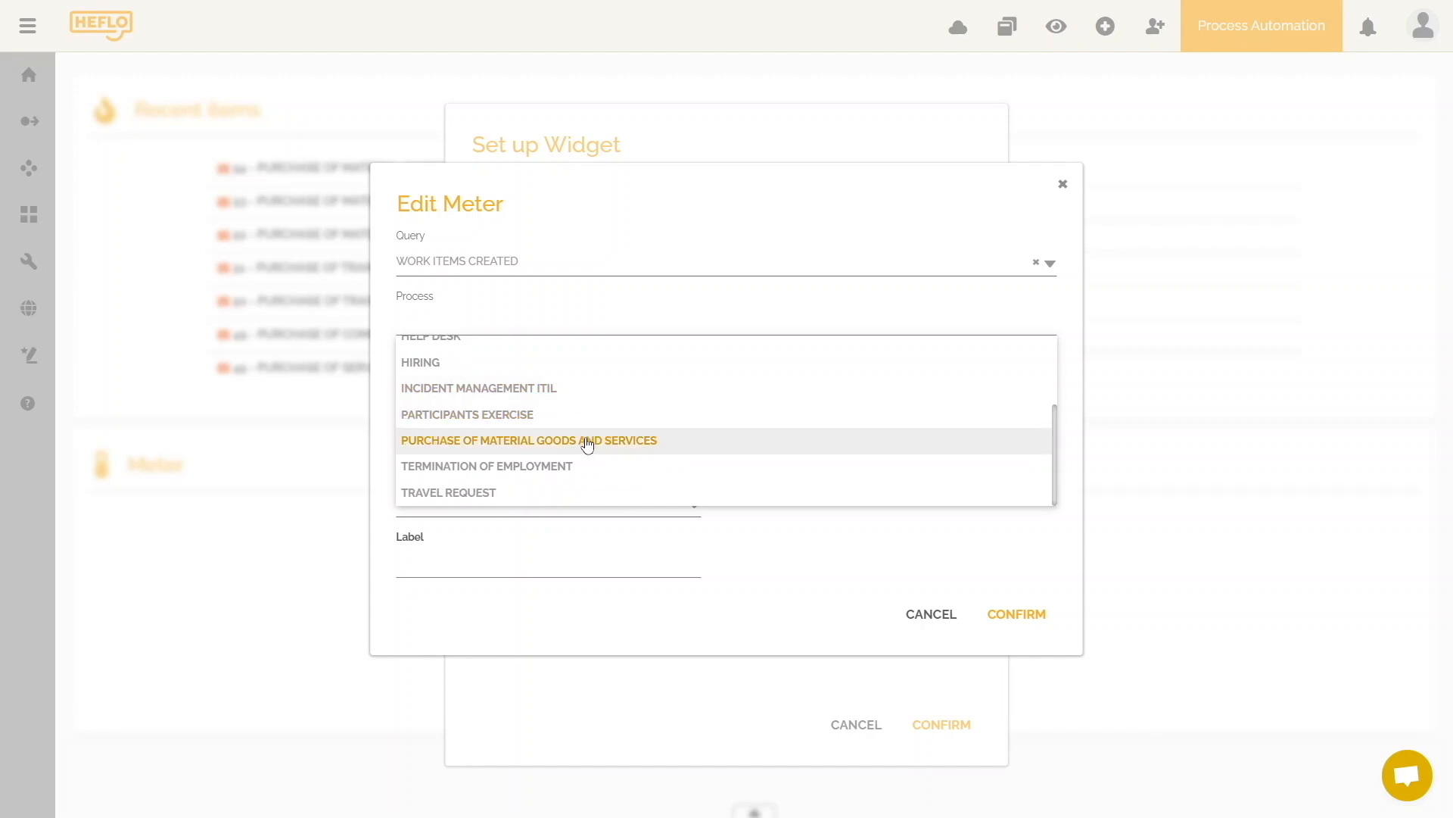
click(670, 443)
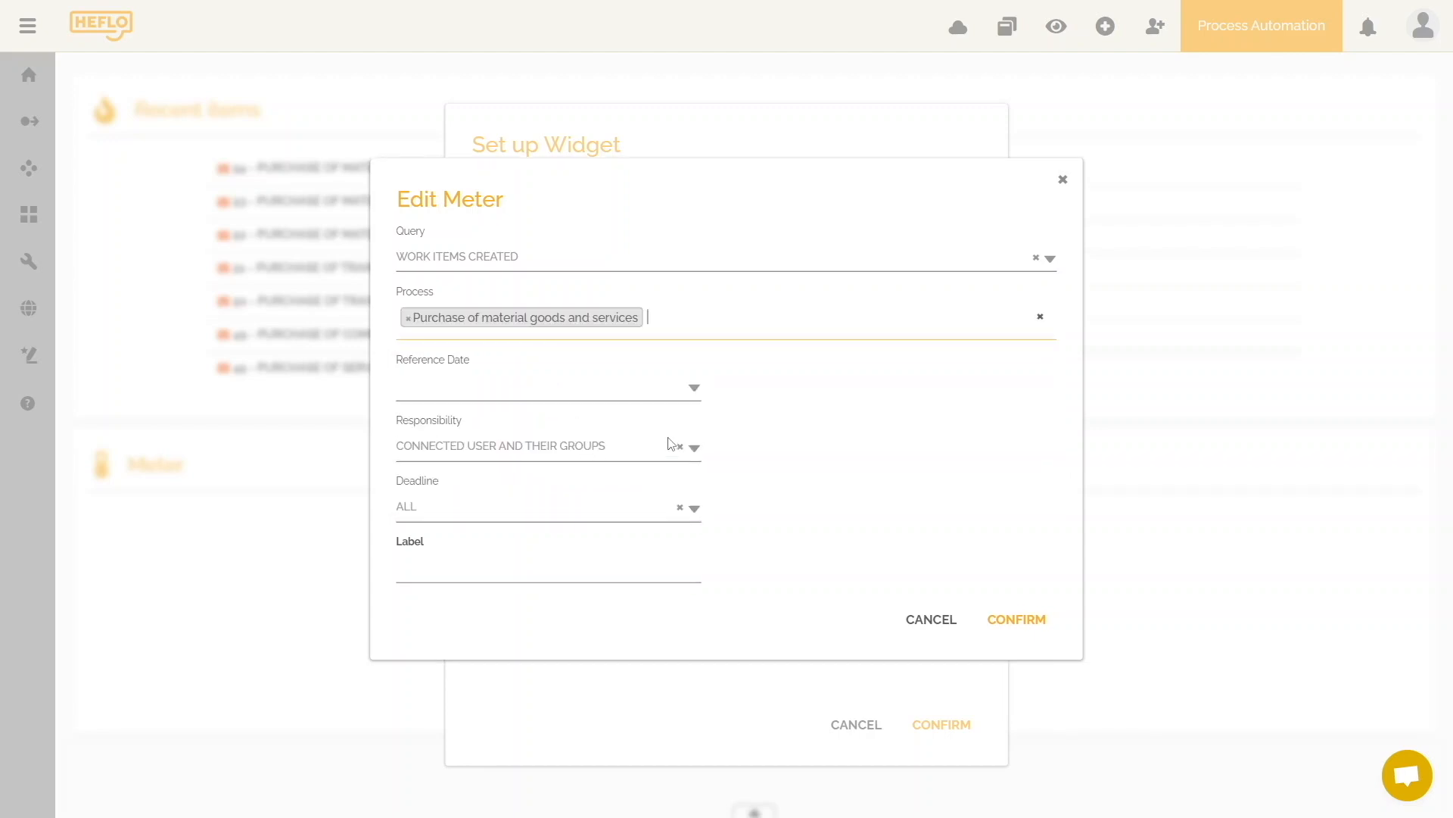
Set the meter's reference date to Last Days with a quantity of 30.
click(694, 392)
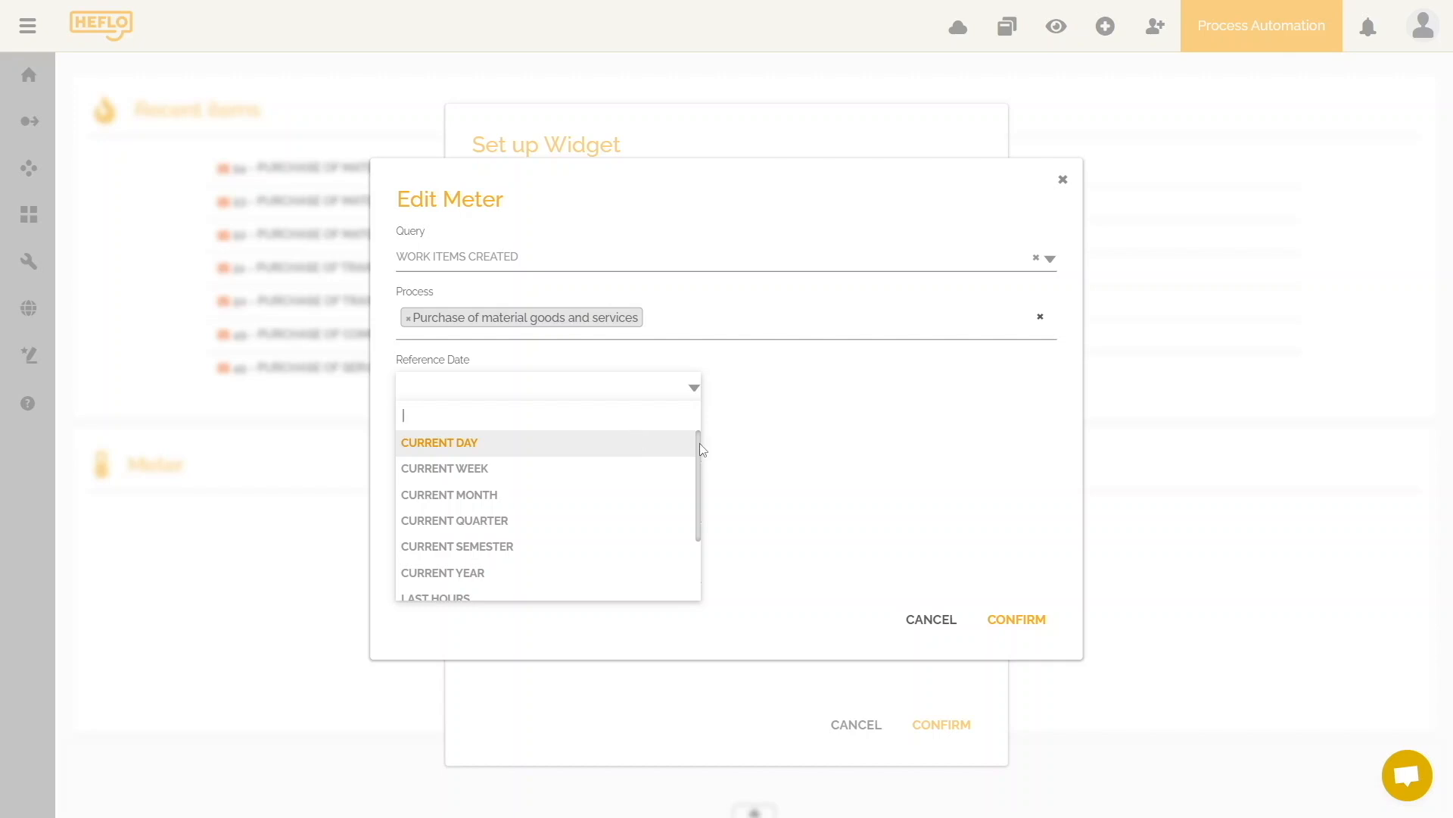
drag(700, 449, 705, 544)
click(533, 537)
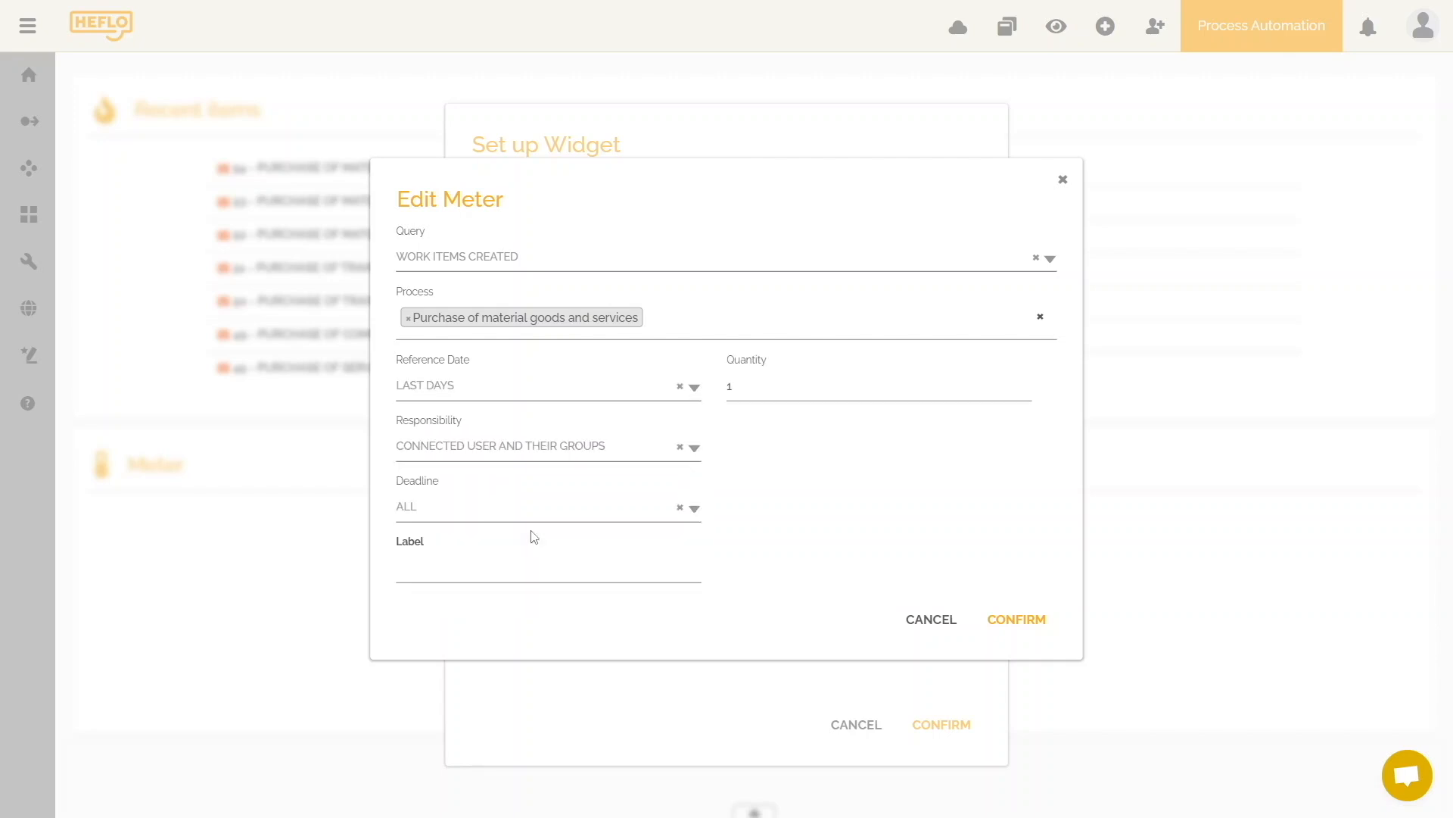
double_click(723, 388)
text(30)
click(719, 388)
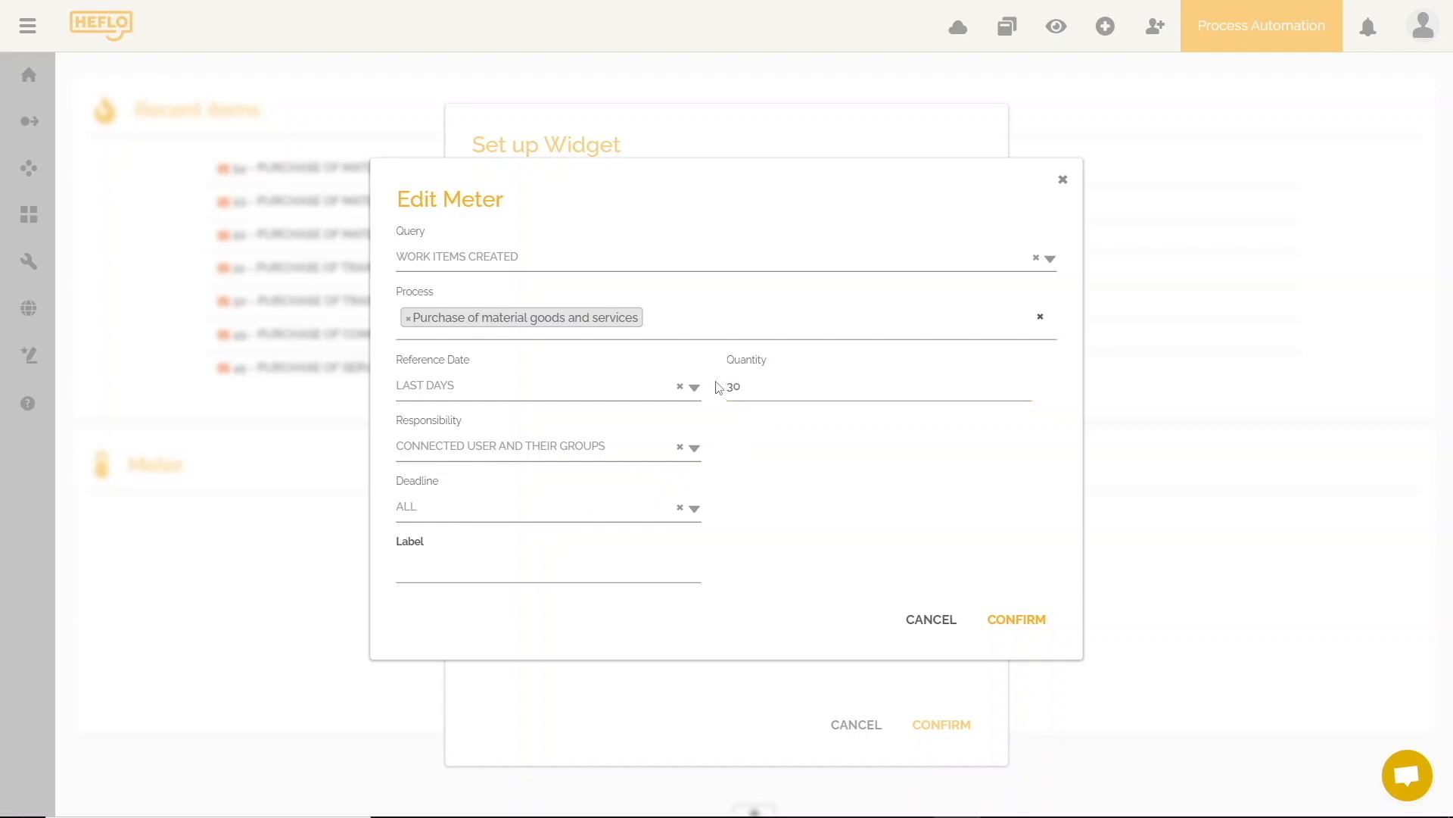
Set the meter's responsibility to All and review the available deadline options.
click(694, 449)
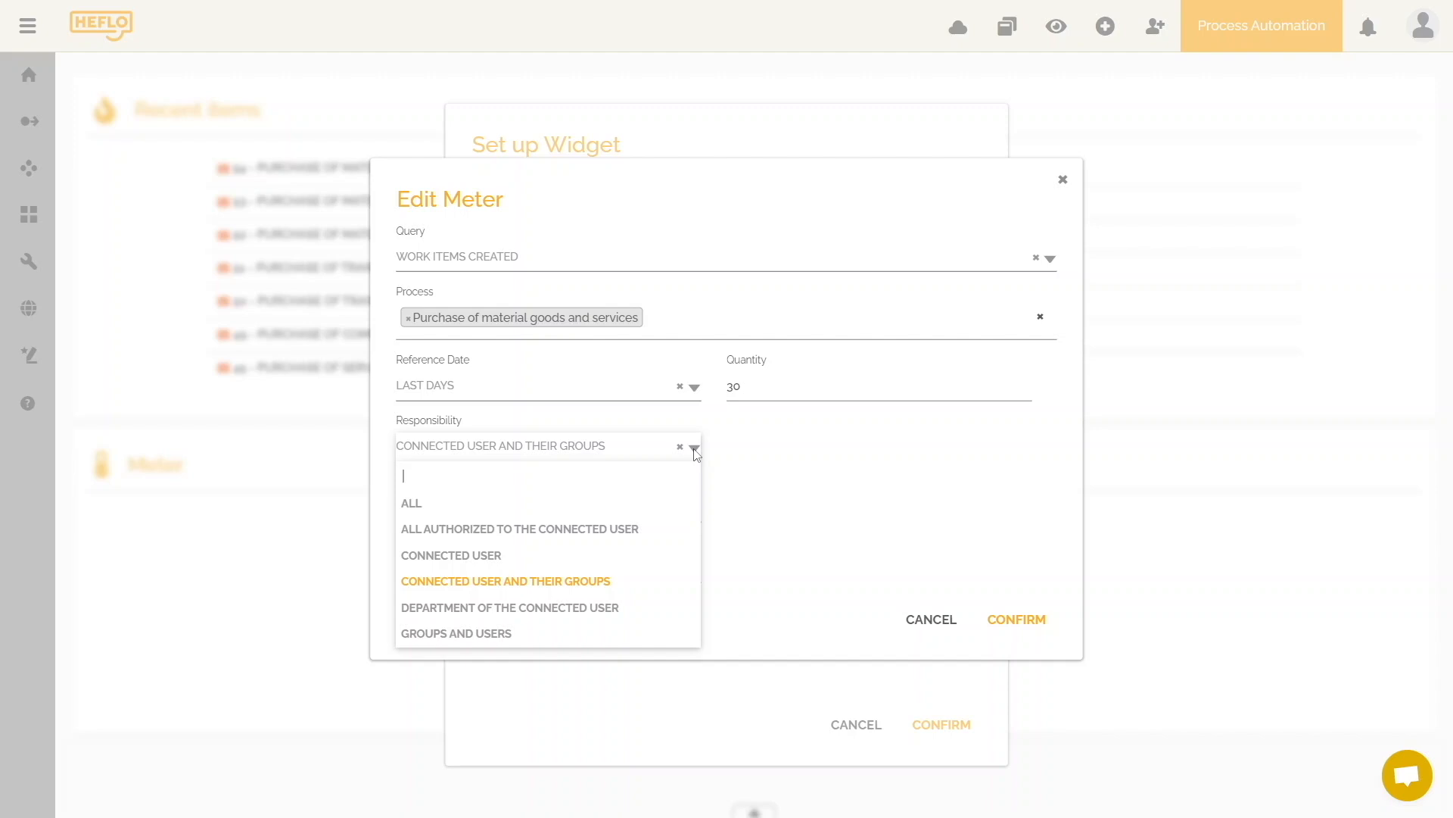
click(426, 505)
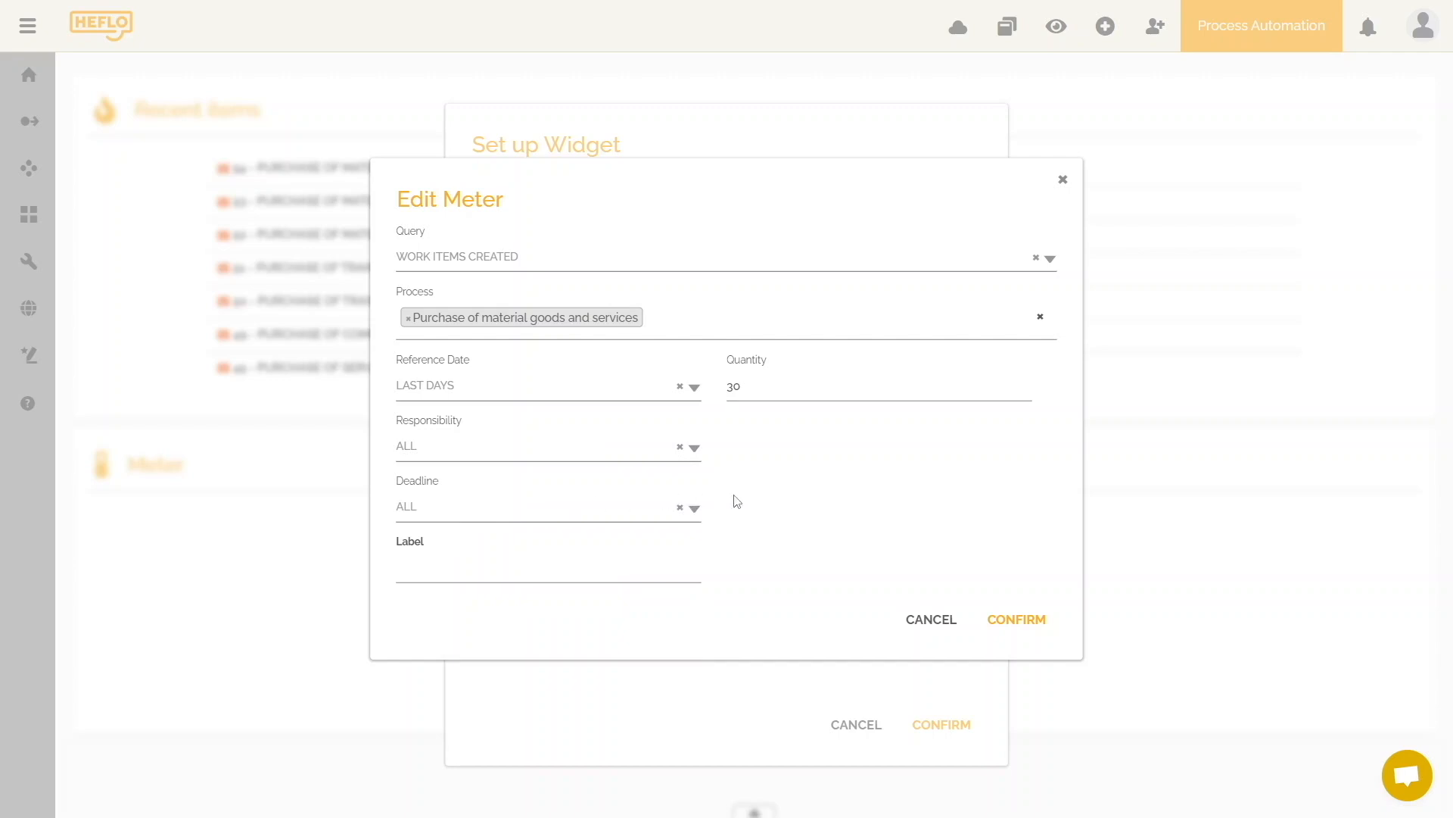
click(694, 509)
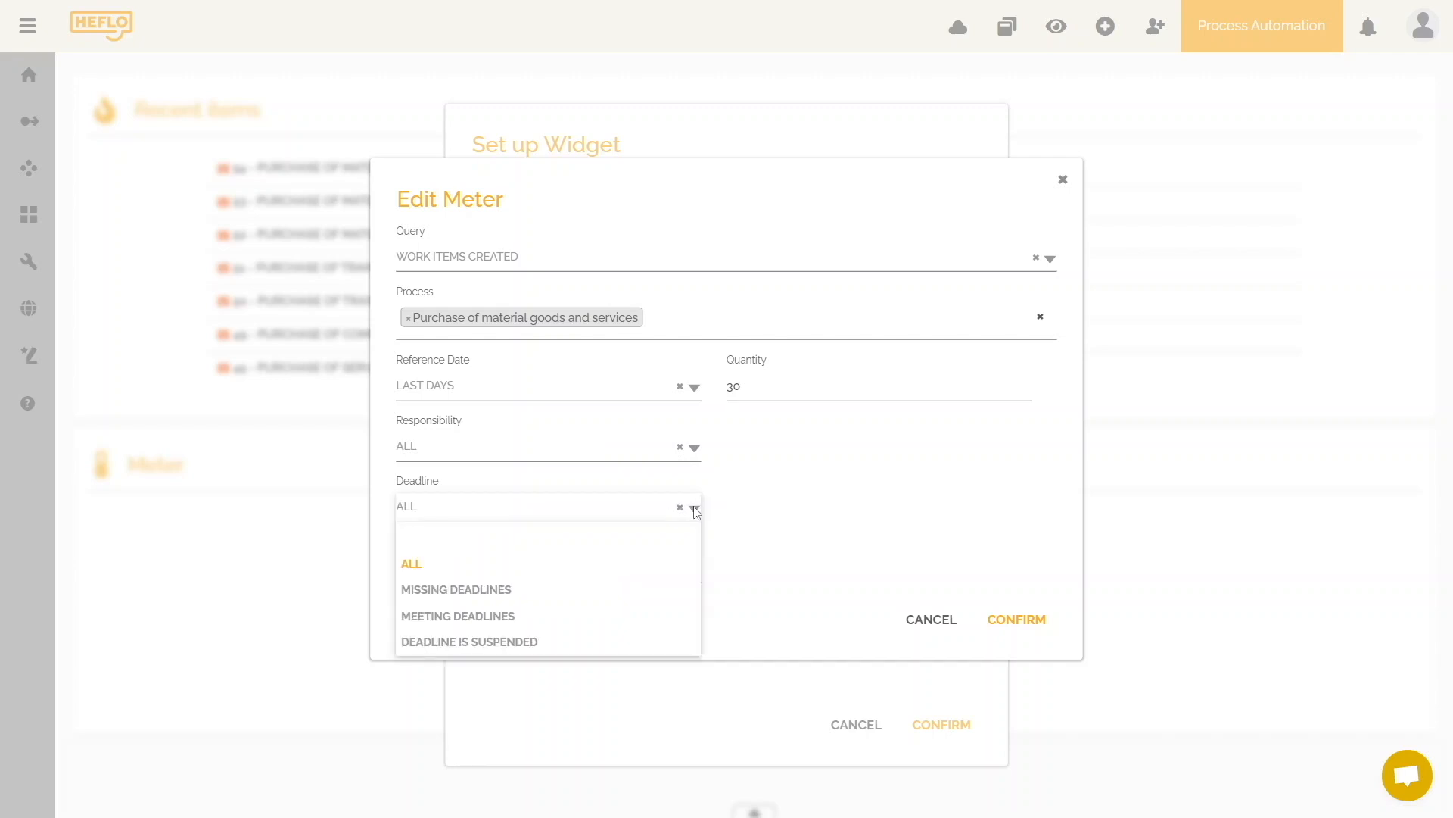
click(764, 510)
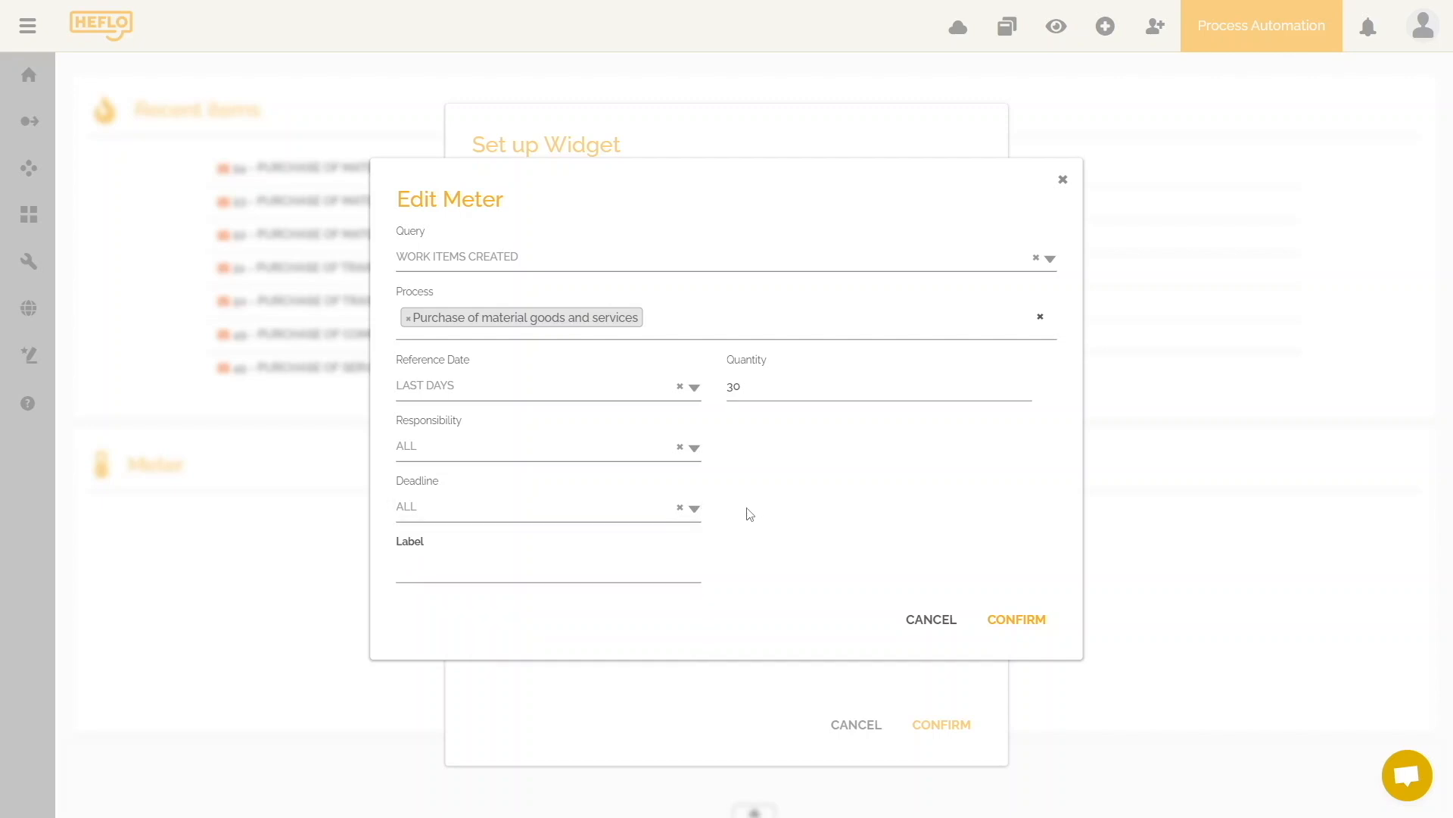
Label the meter "Recently requested purchases" and apply both the meter and the widget setup.
click(629, 566)
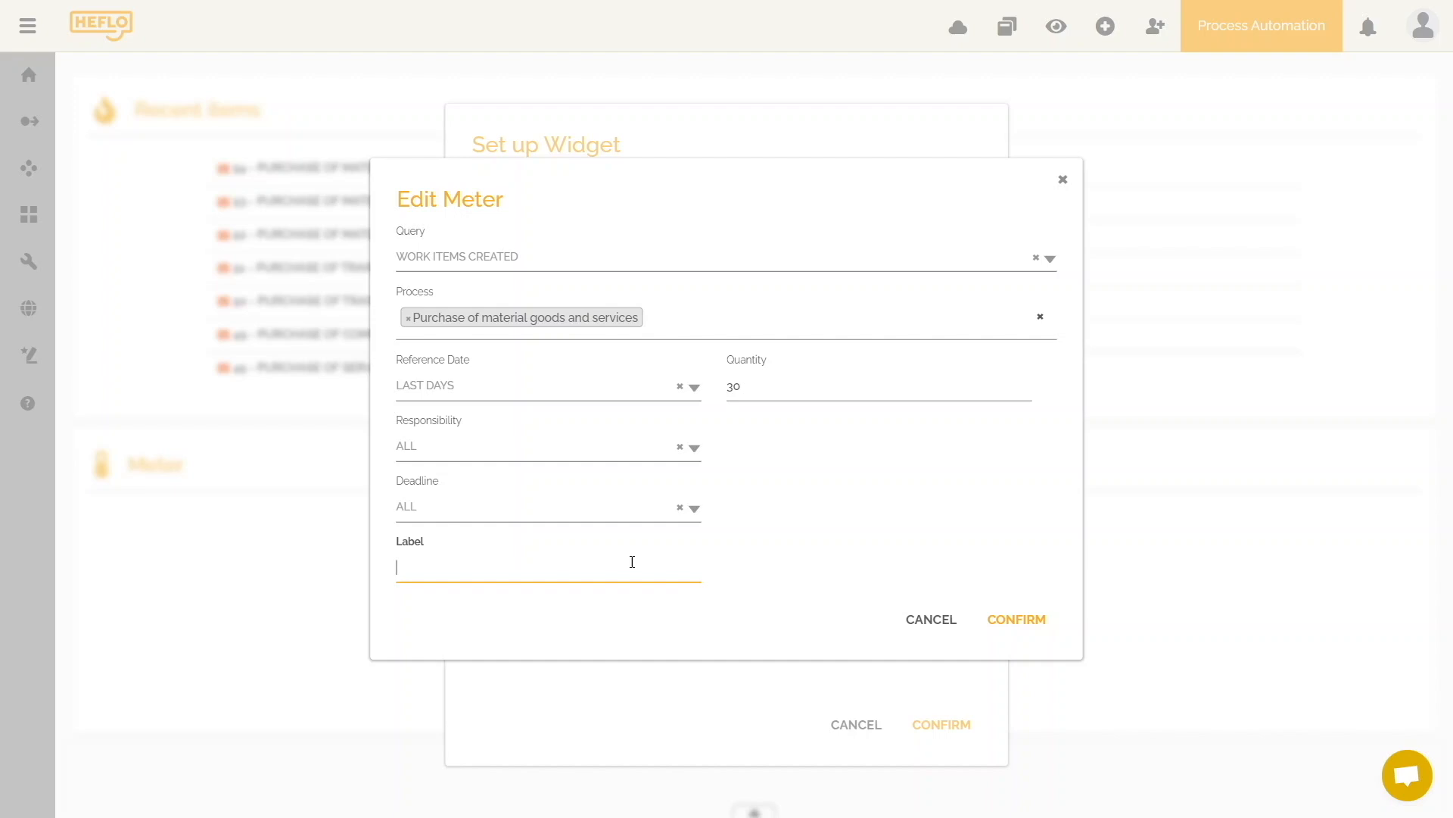
text(Recently requested purchases)
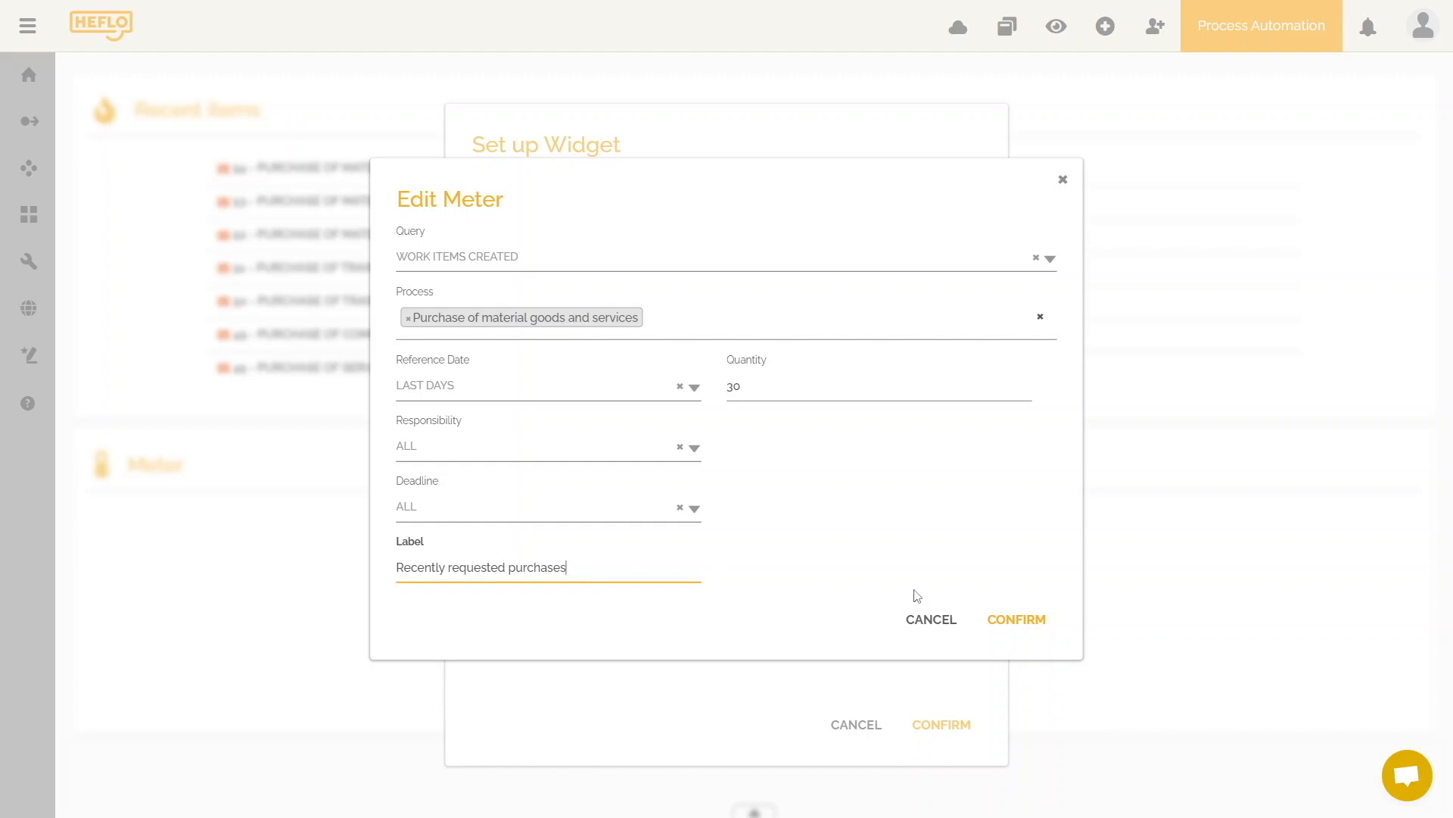
click(1014, 623)
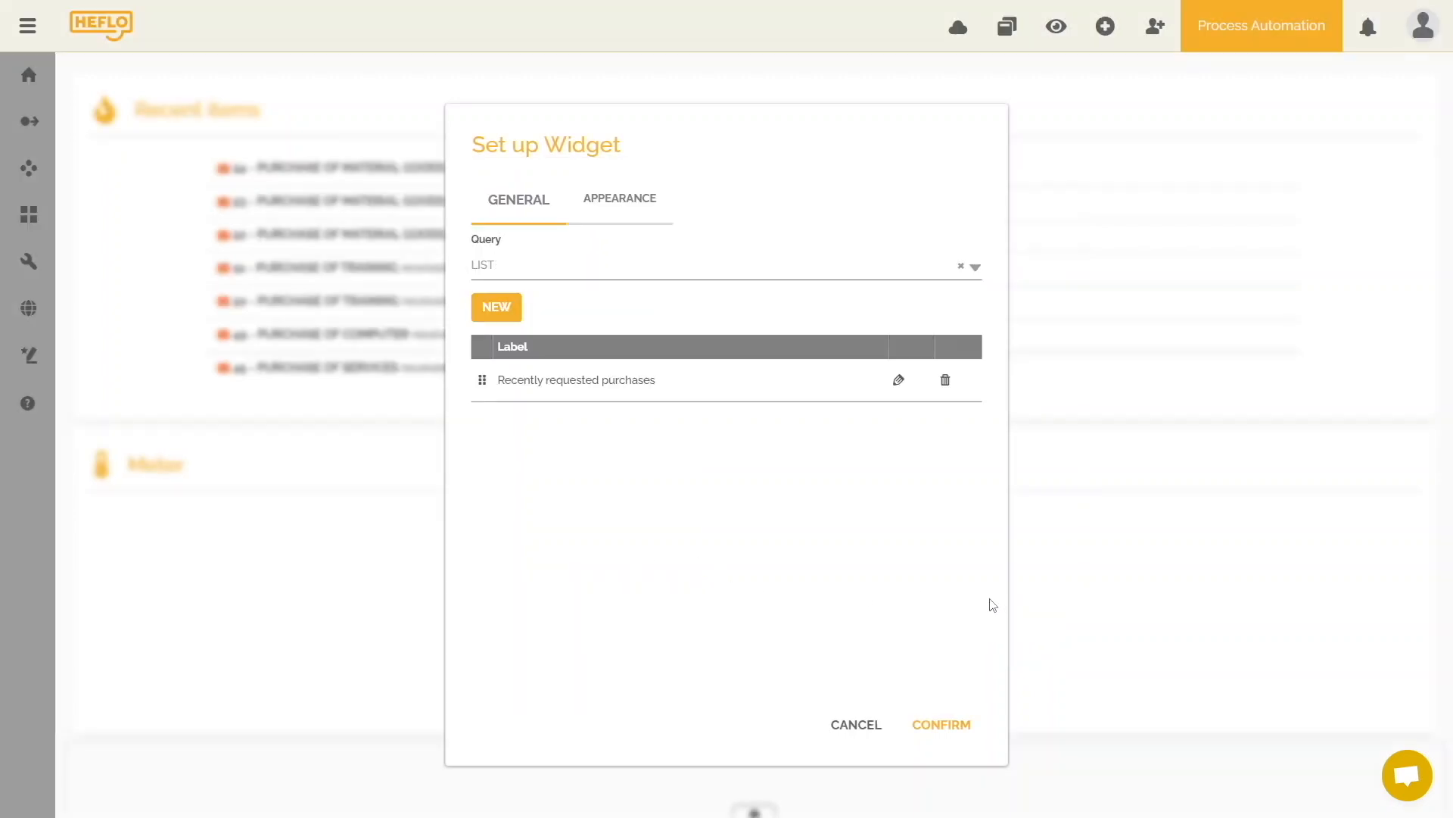
click(941, 728)
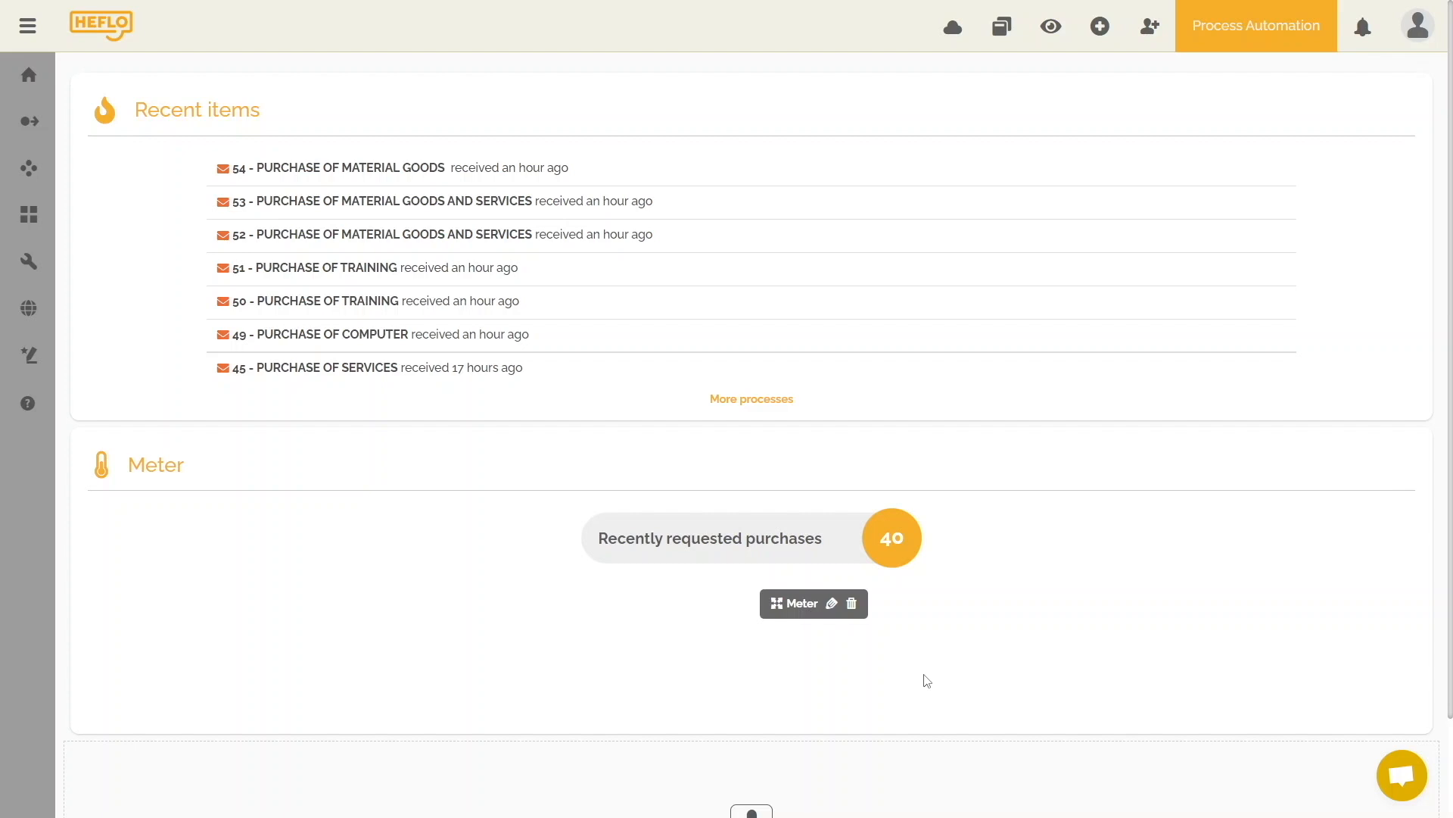
In the Recently requested purchases meter's list, move the Deadline missed column ahead of Process and check the available columns.
click(906, 540)
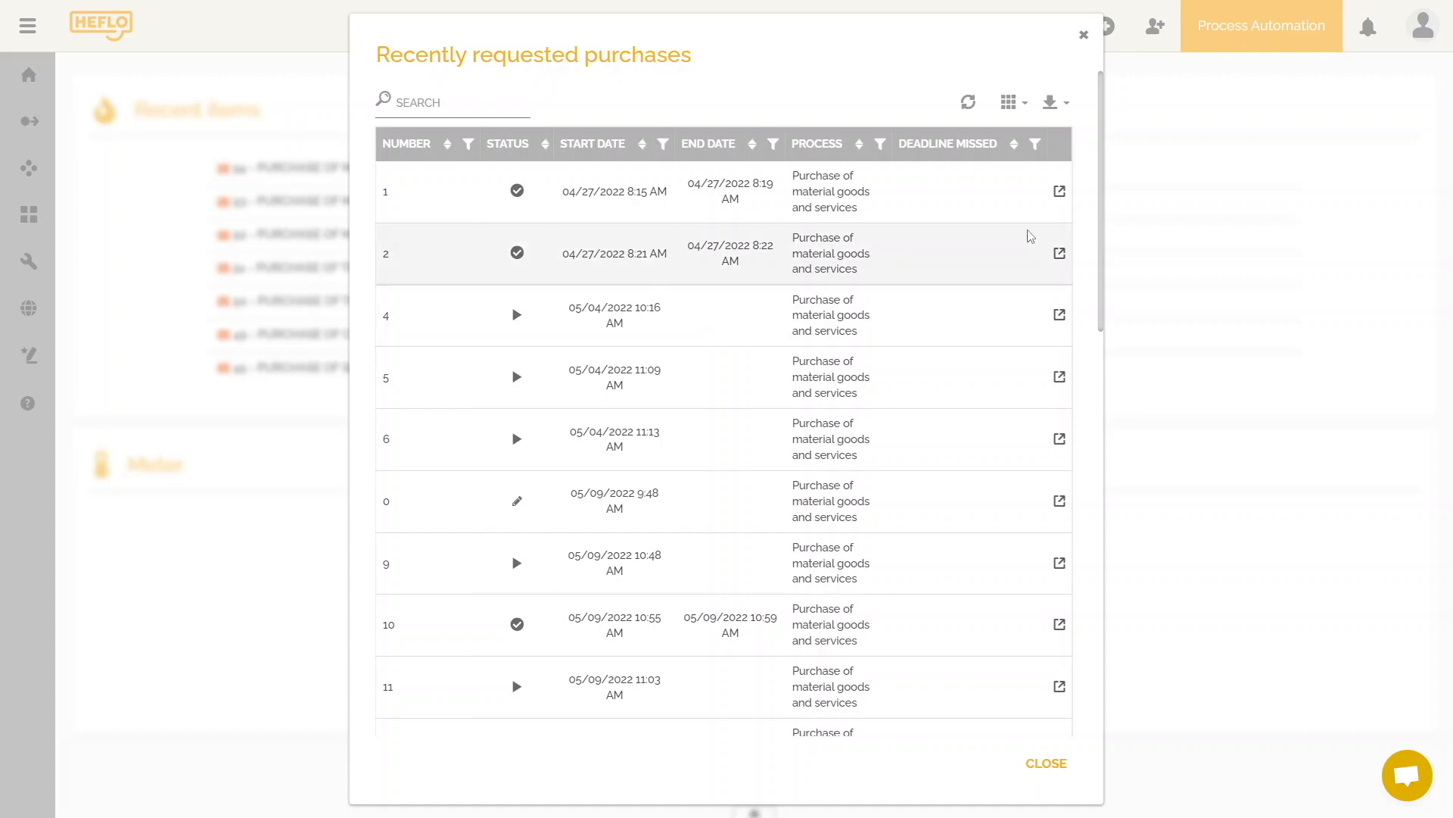
drag(918, 143, 805, 146)
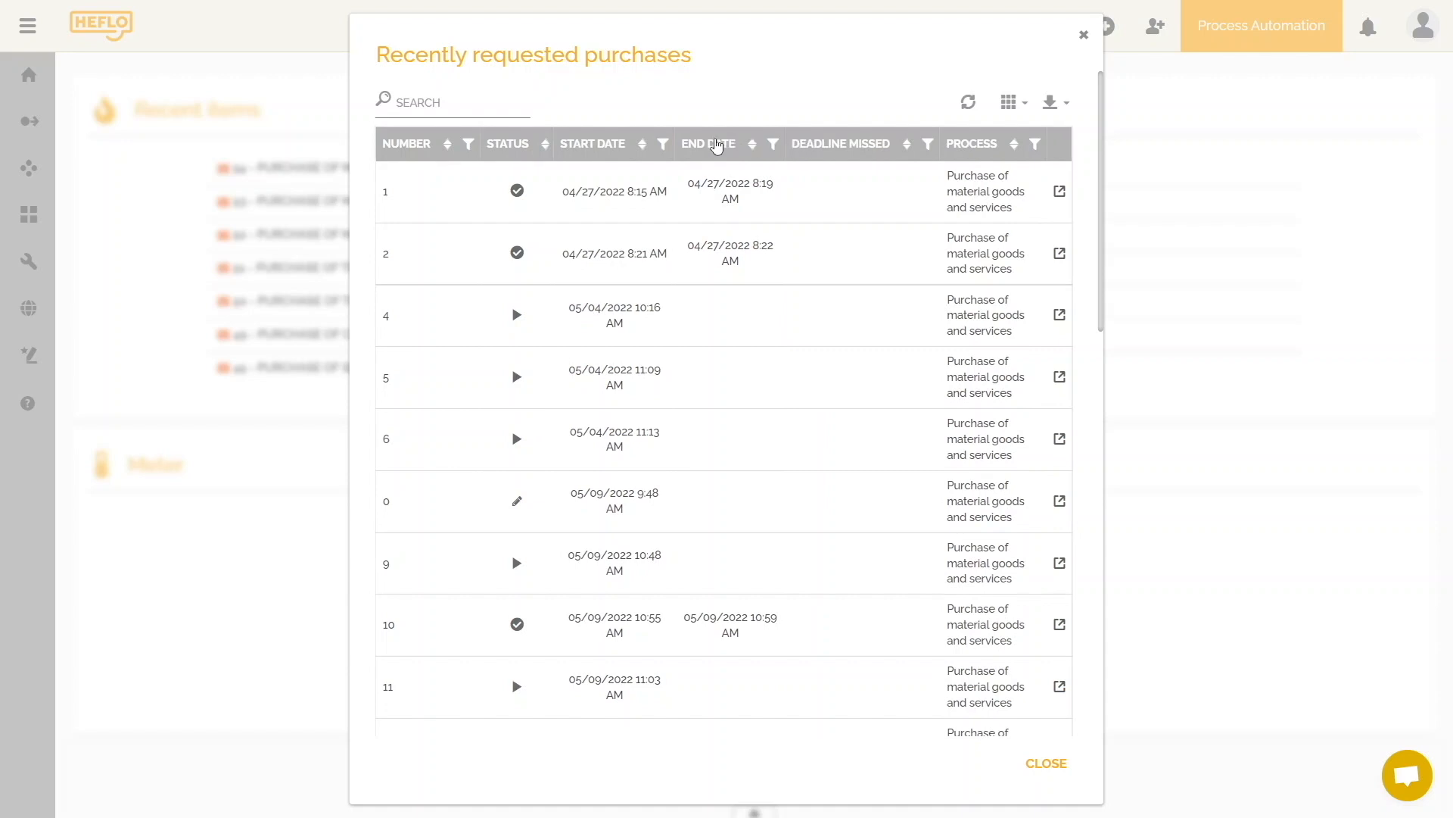
click(1026, 104)
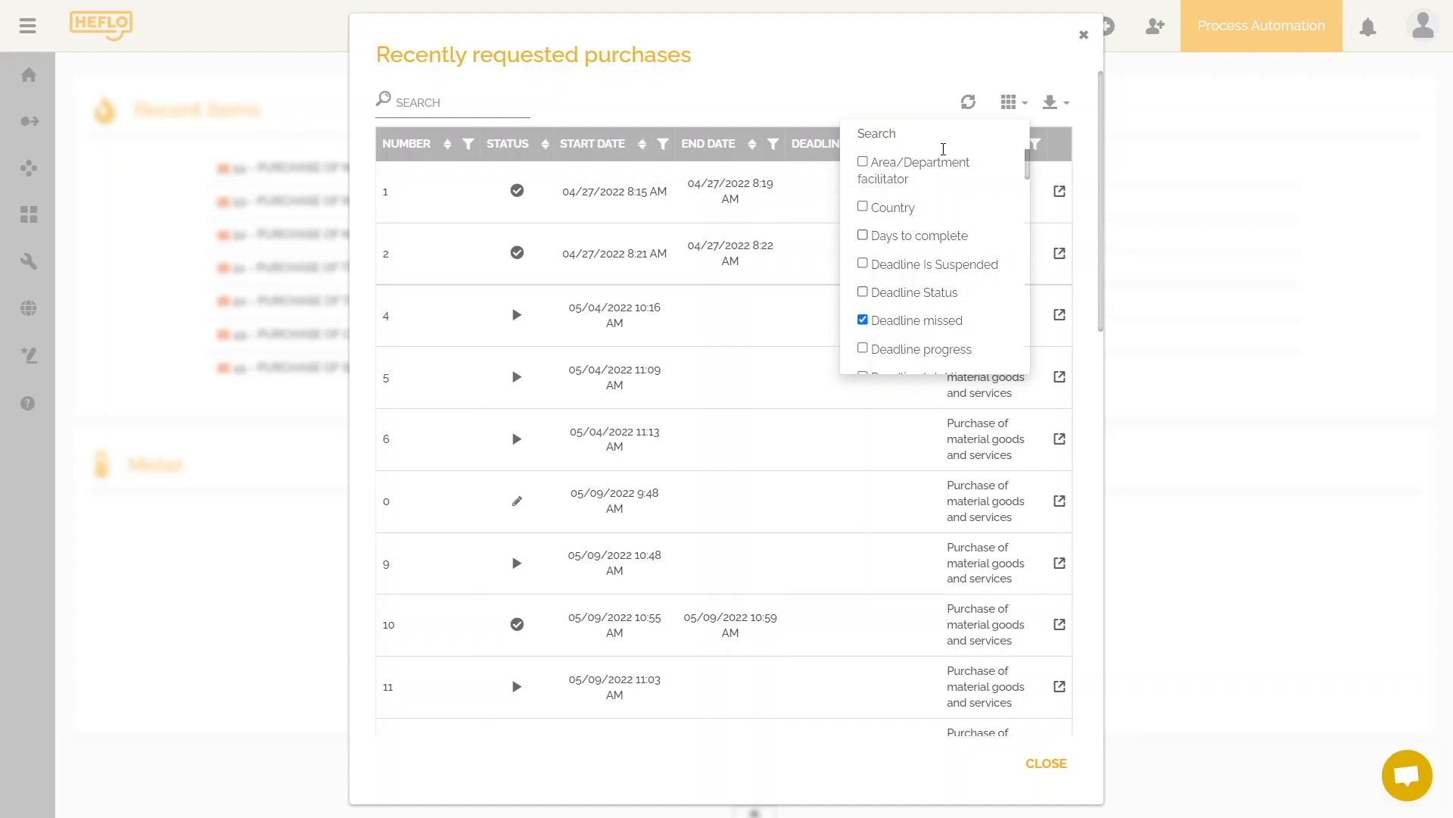
click(902, 97)
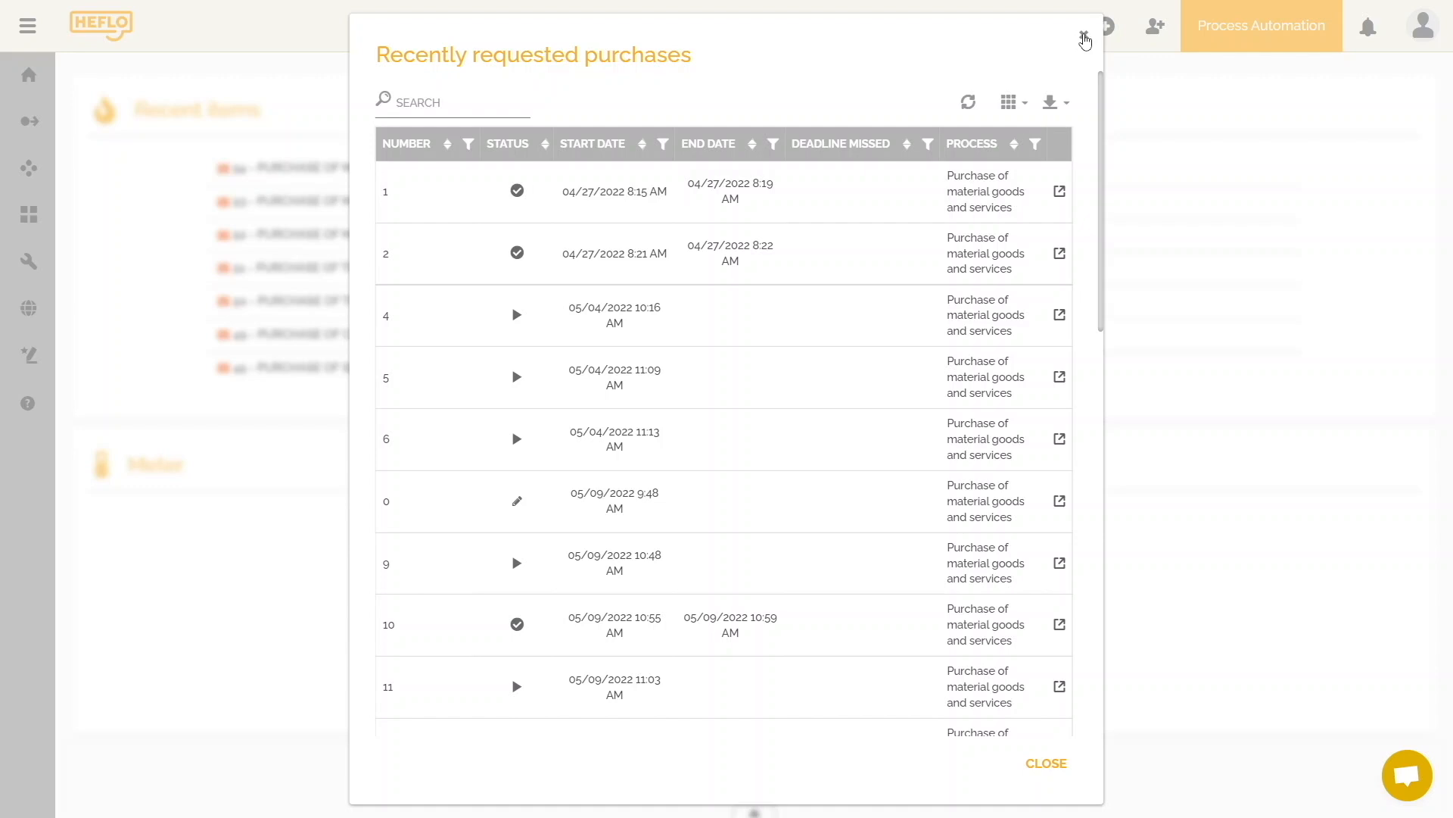
click(1083, 35)
Open work item 11 from the Recently requested purchases list to view its details, and close it.
click(895, 536)
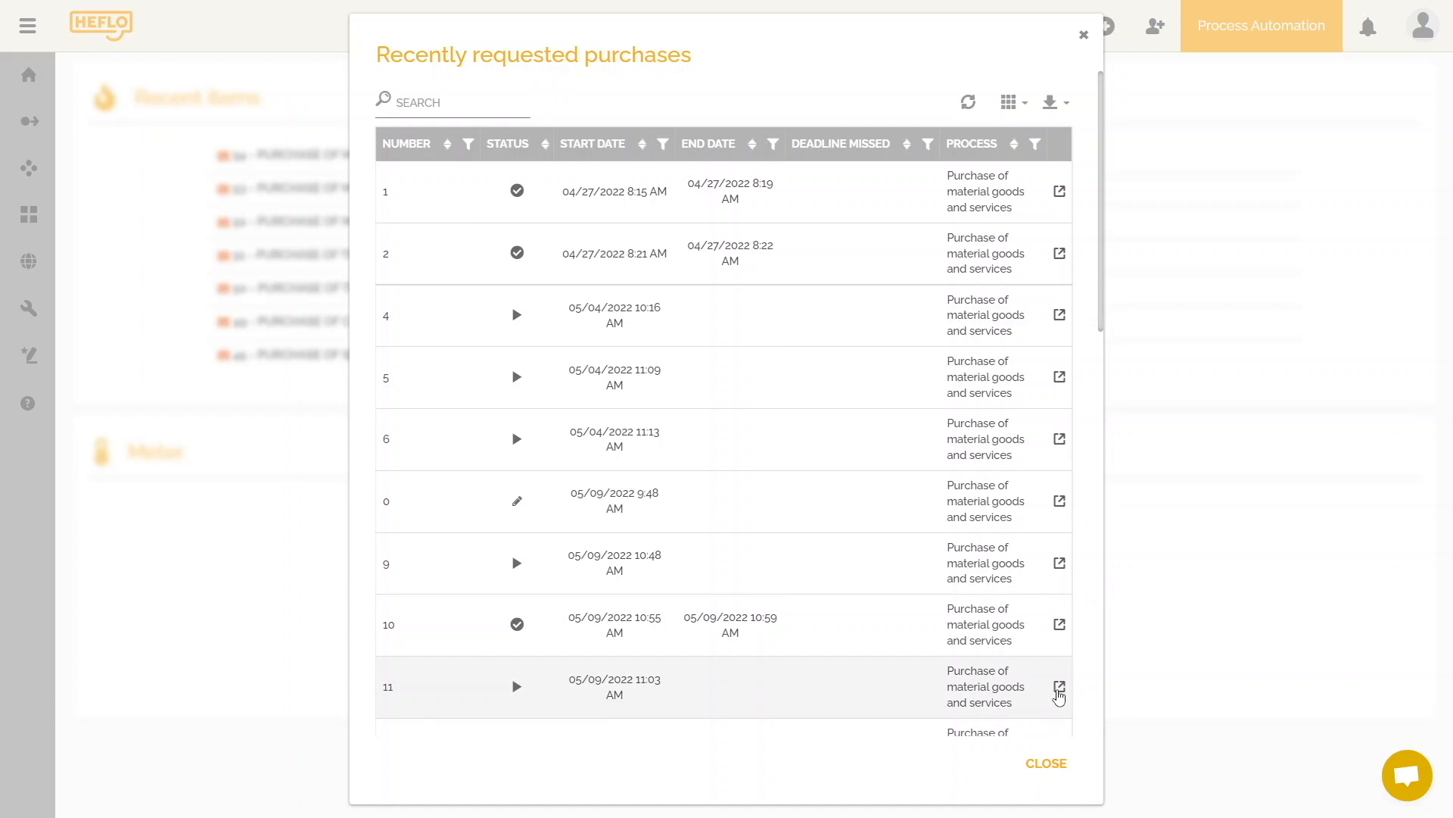
click(1059, 688)
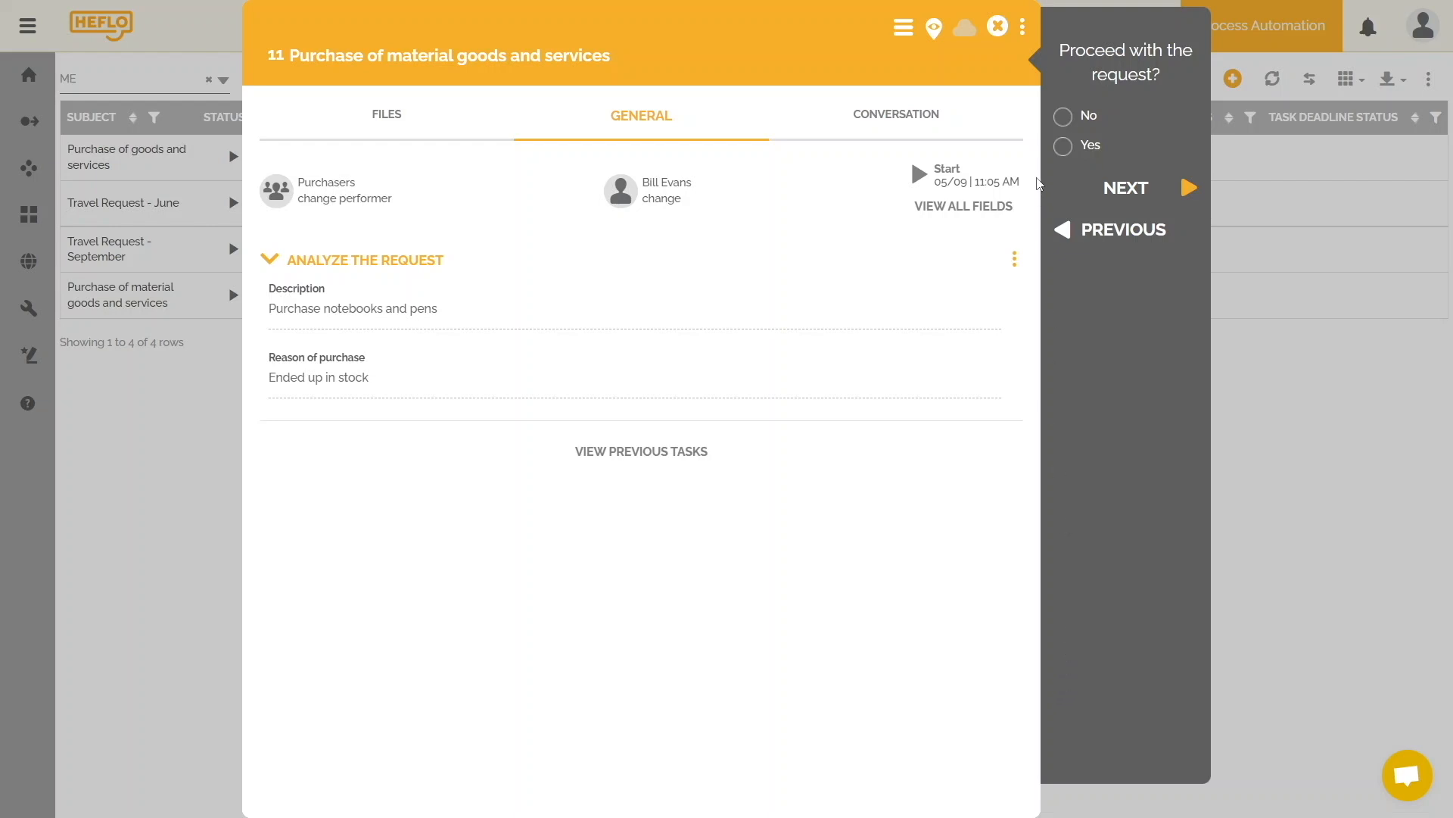
click(998, 30)
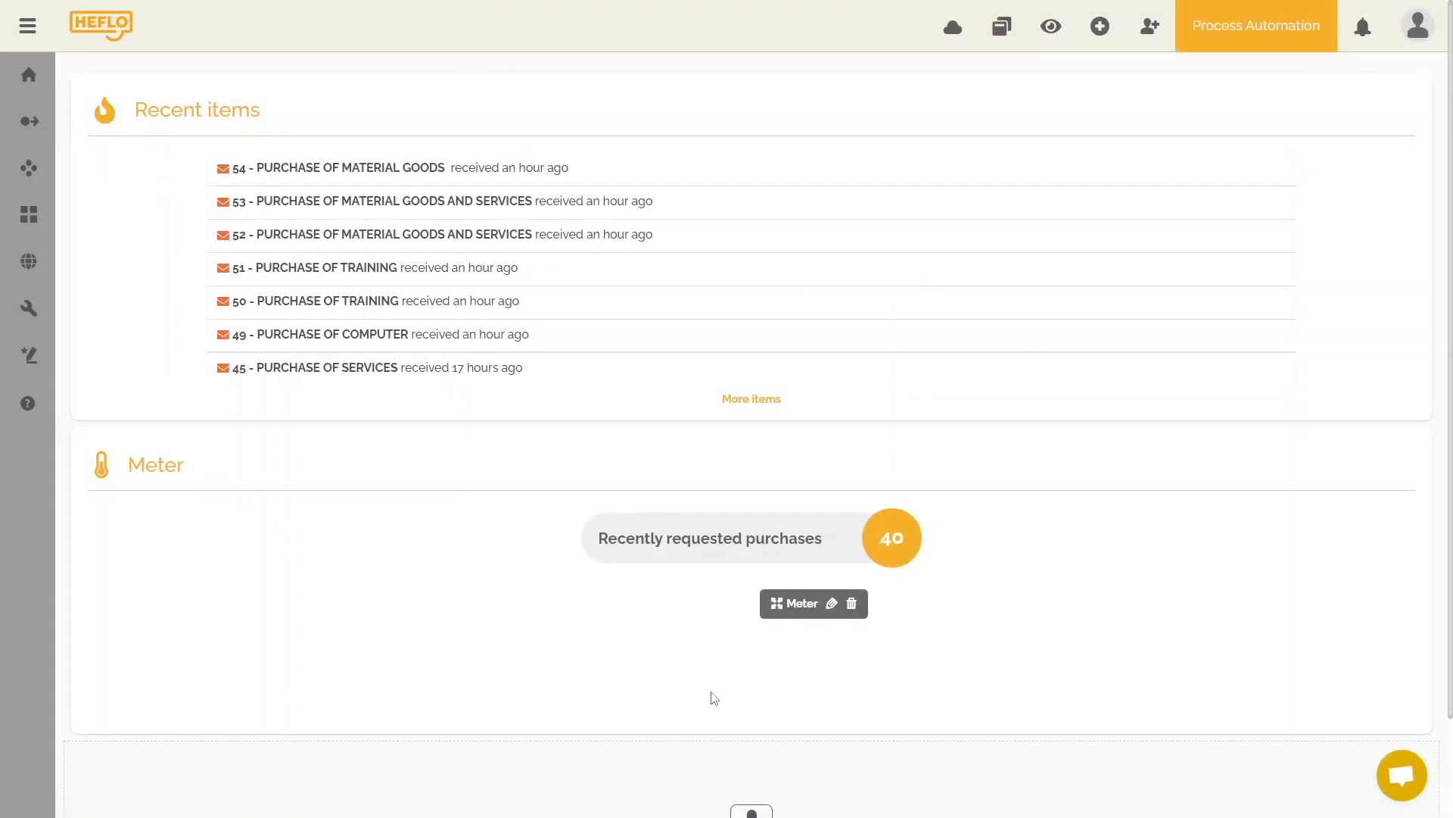
Add a new meter to the Meter widget, querying Work items finished for the Purchase of material goods and services process.
click(832, 604)
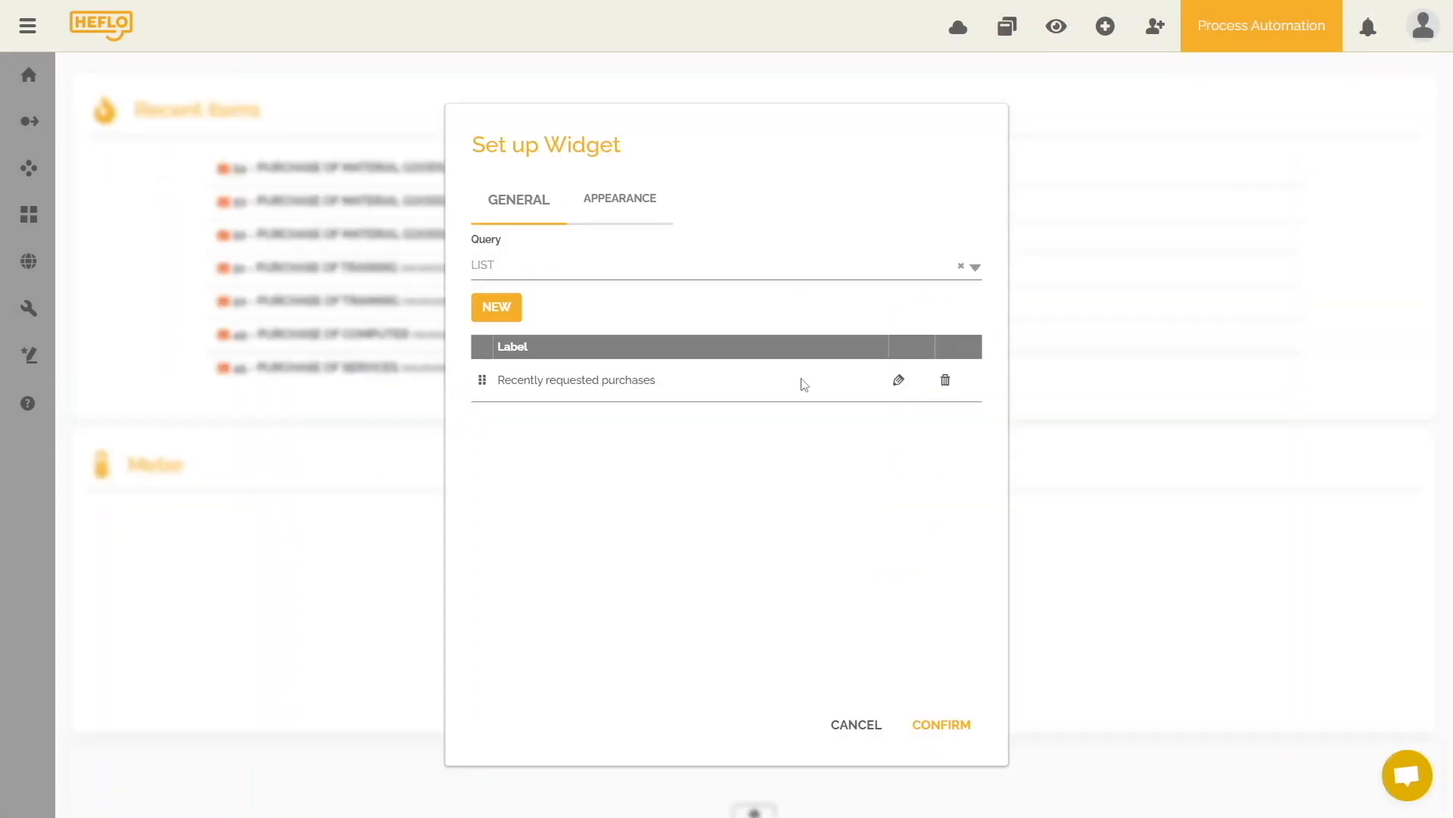
click(497, 307)
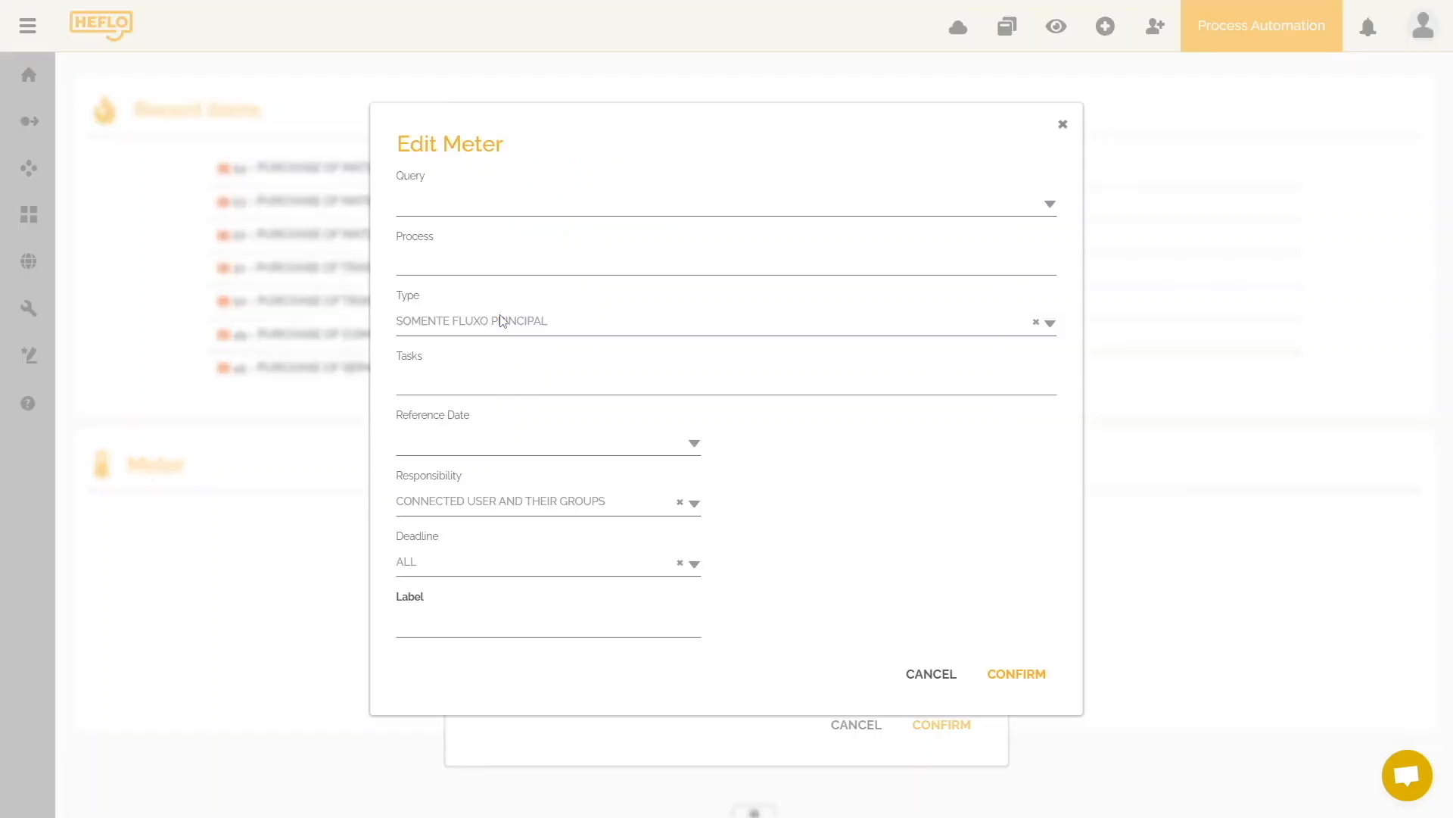
click(512, 211)
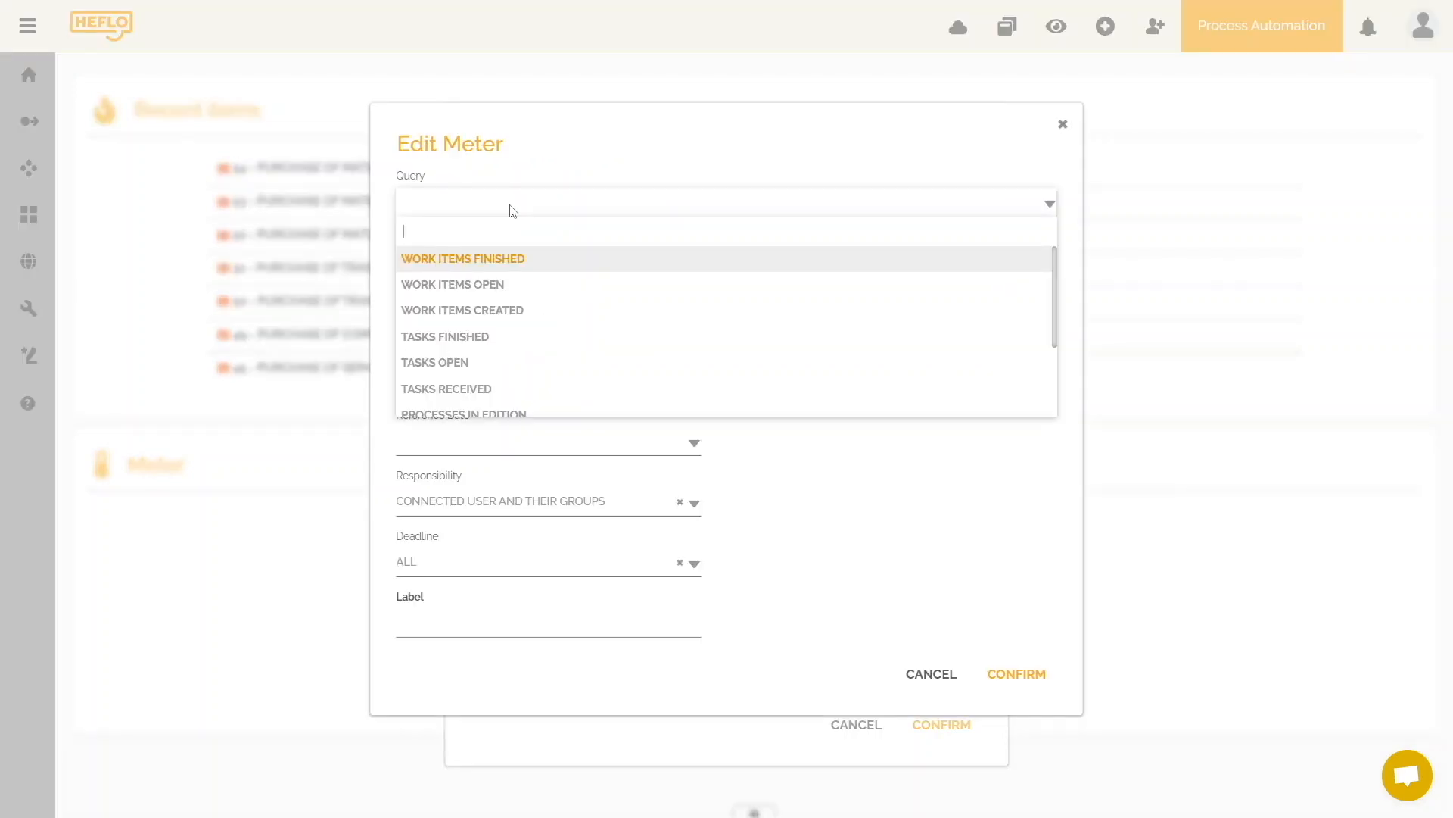
click(511, 258)
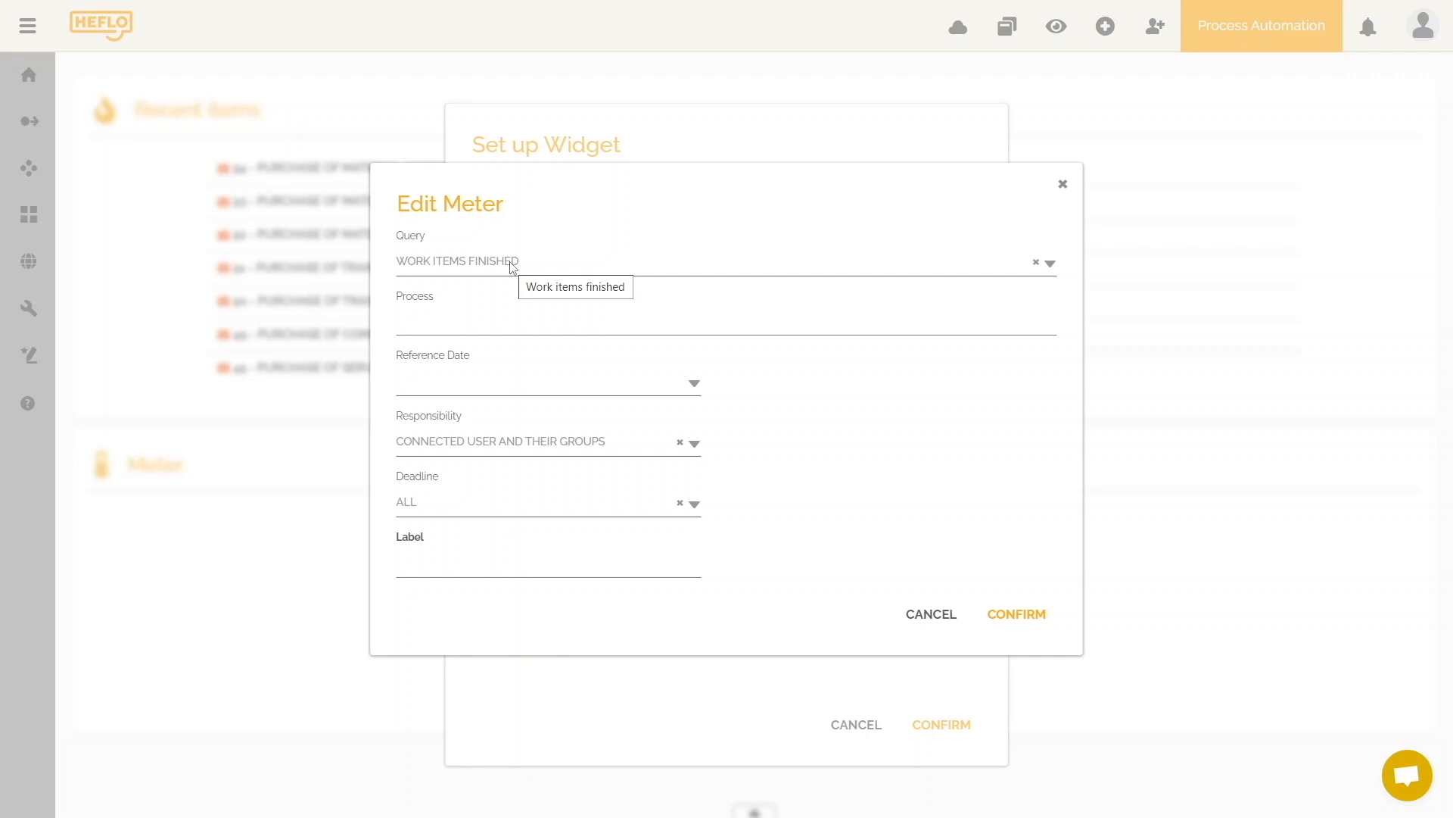
click(512, 319)
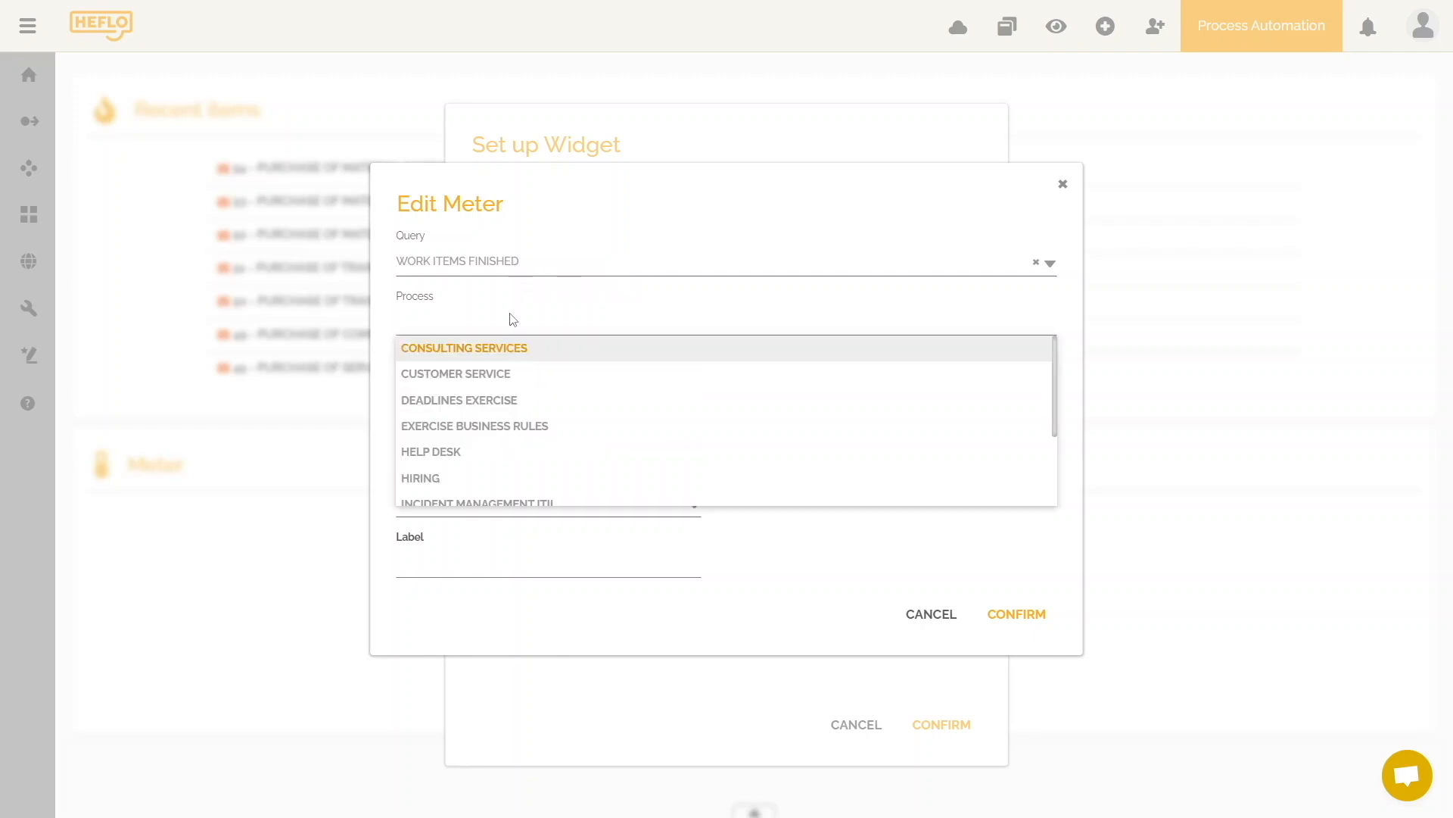
scroll(534, 401, down, 3)
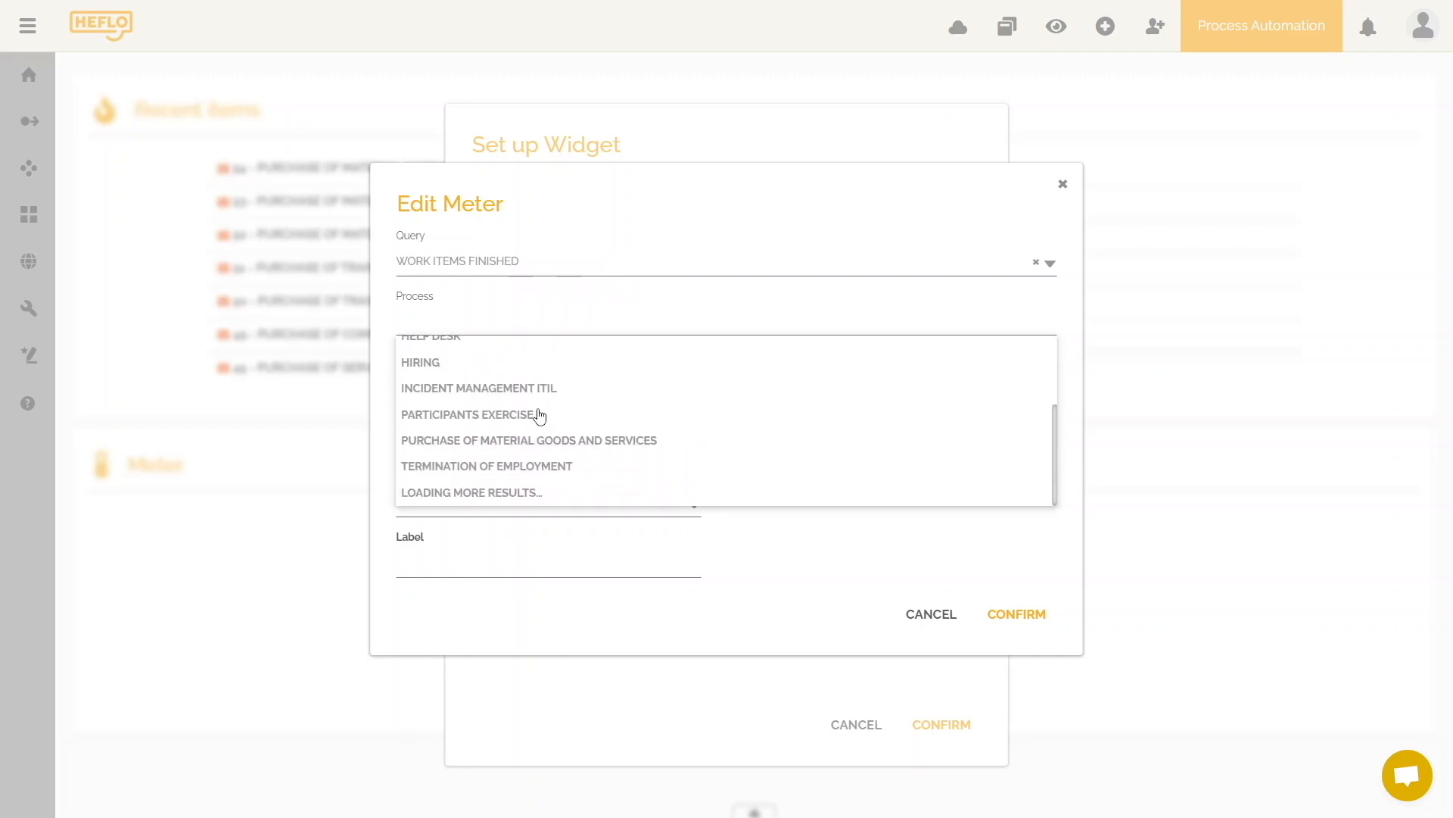
click(542, 437)
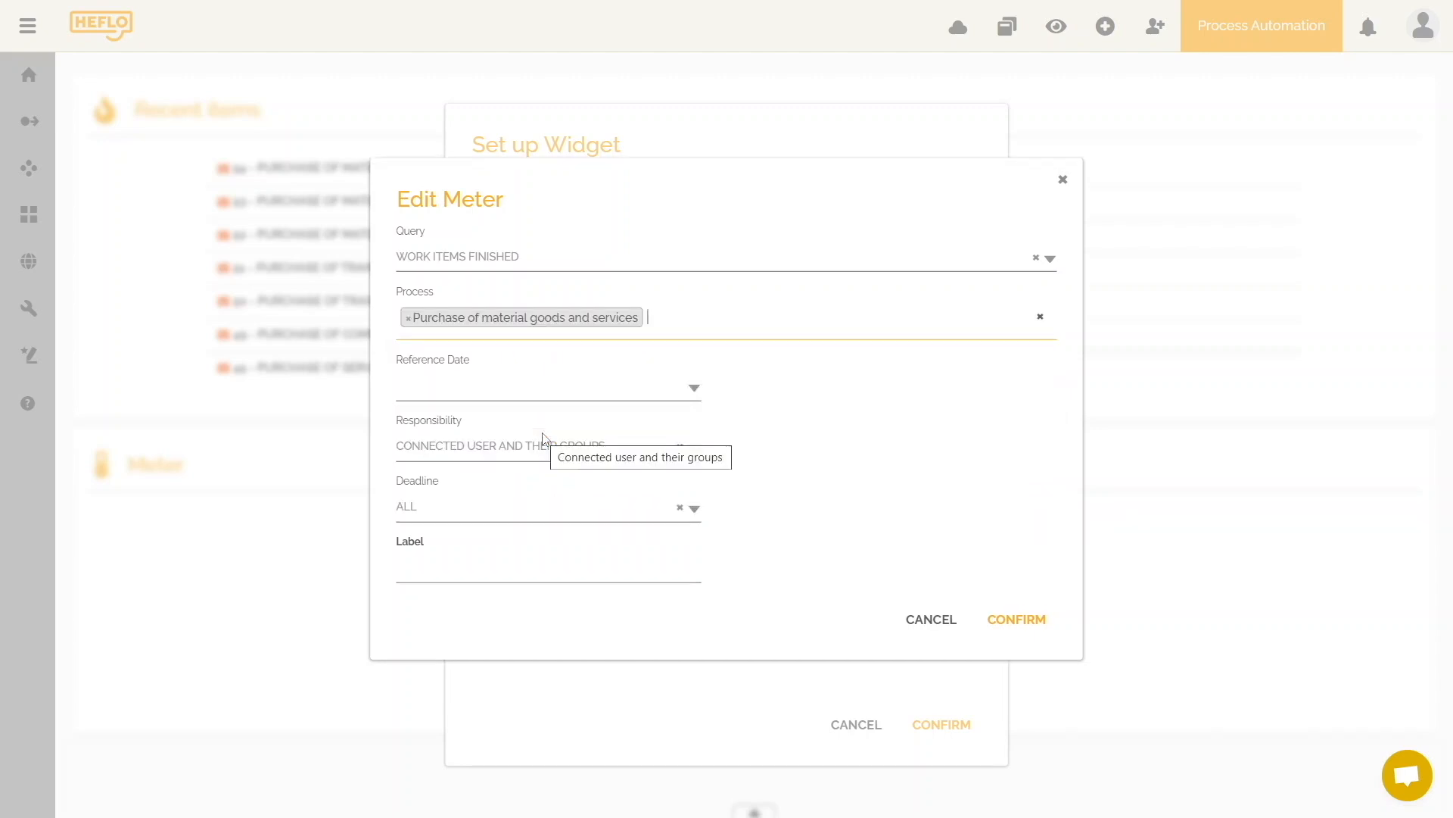
Set the finished work items meter's reference date to the last 30 days and its responsibility to All.
click(694, 388)
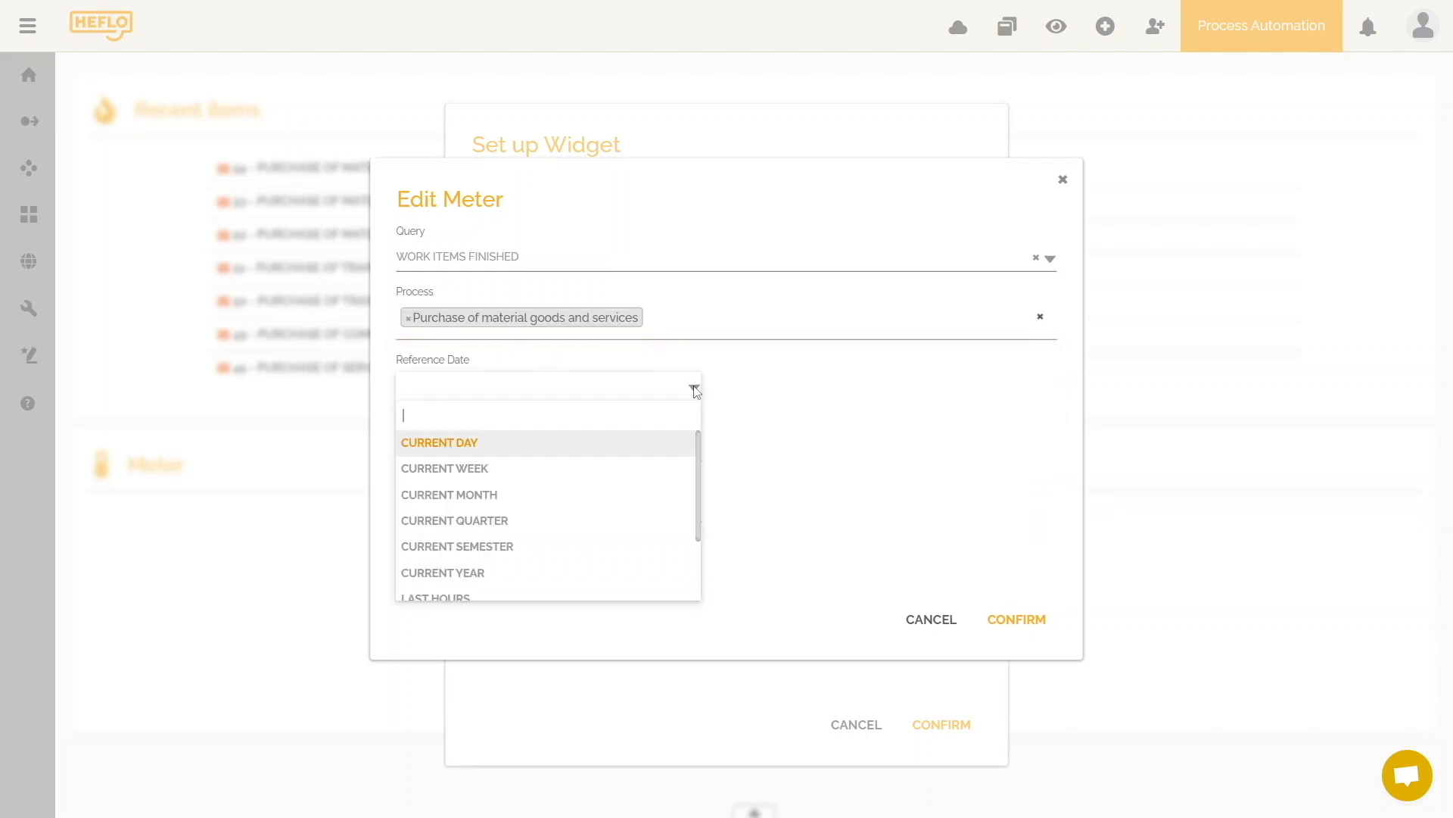
scroll(514, 509, down, 2)
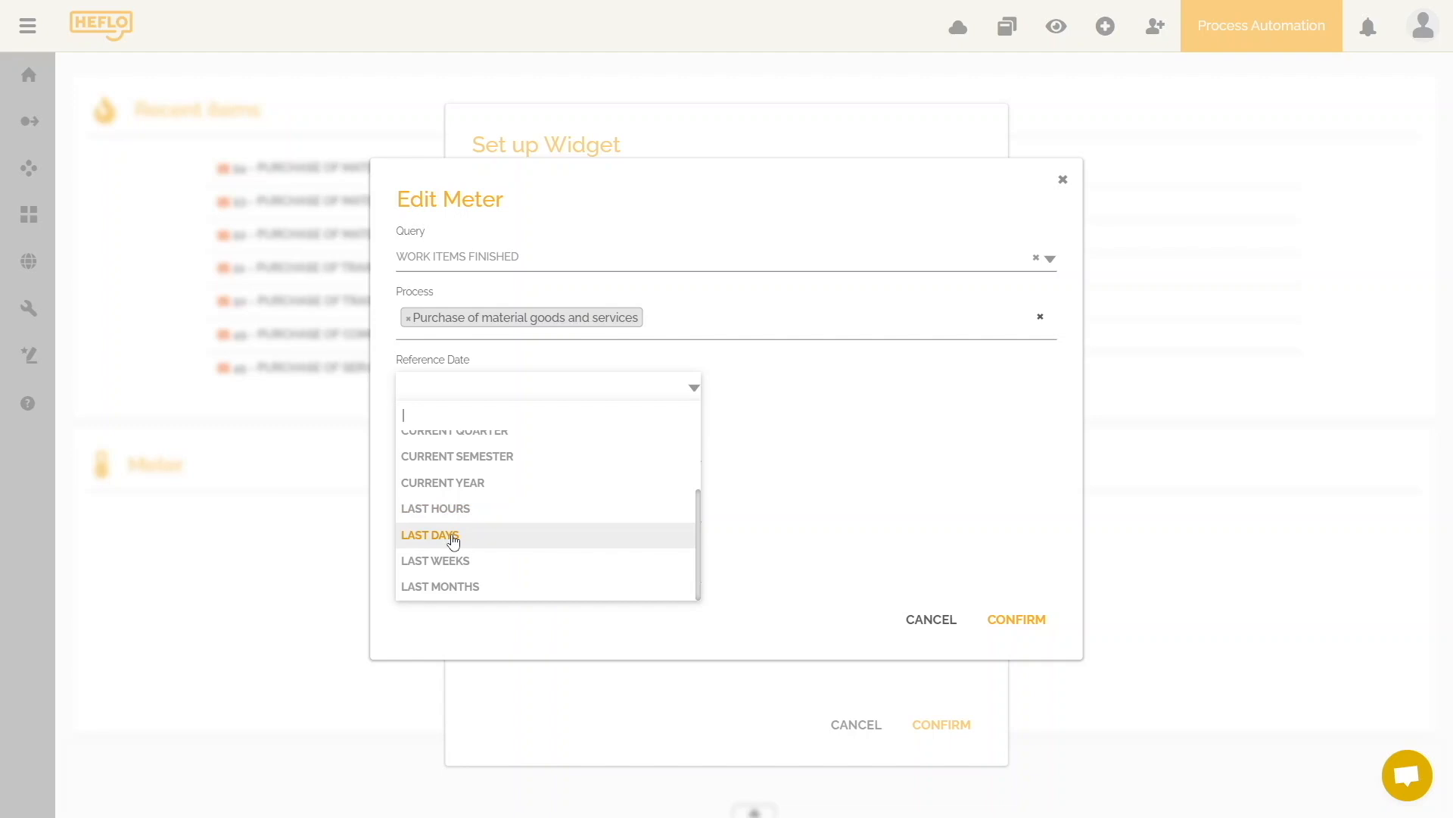
click(453, 539)
double_click(729, 386)
text(3)
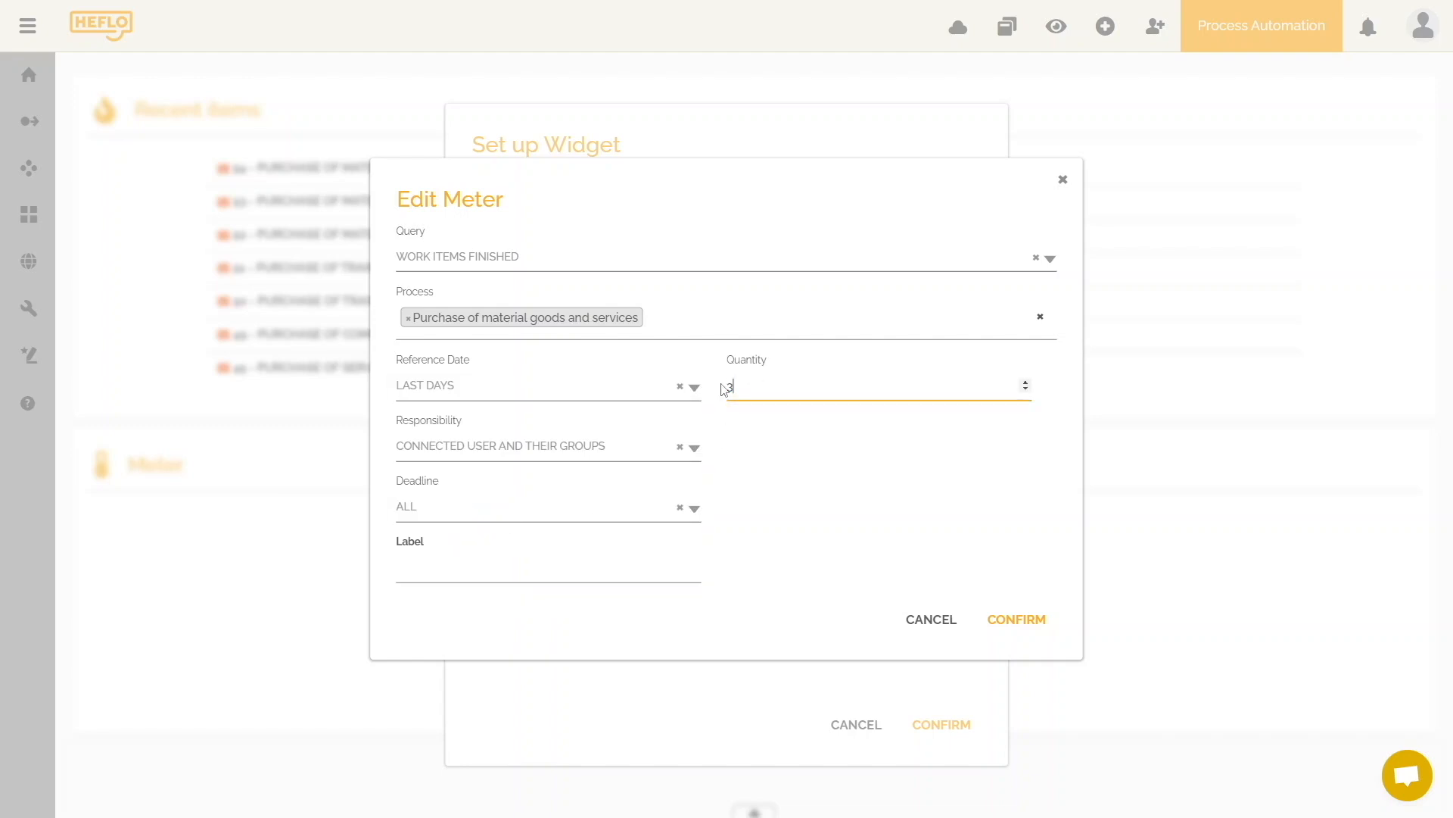
text(0)
click(693, 453)
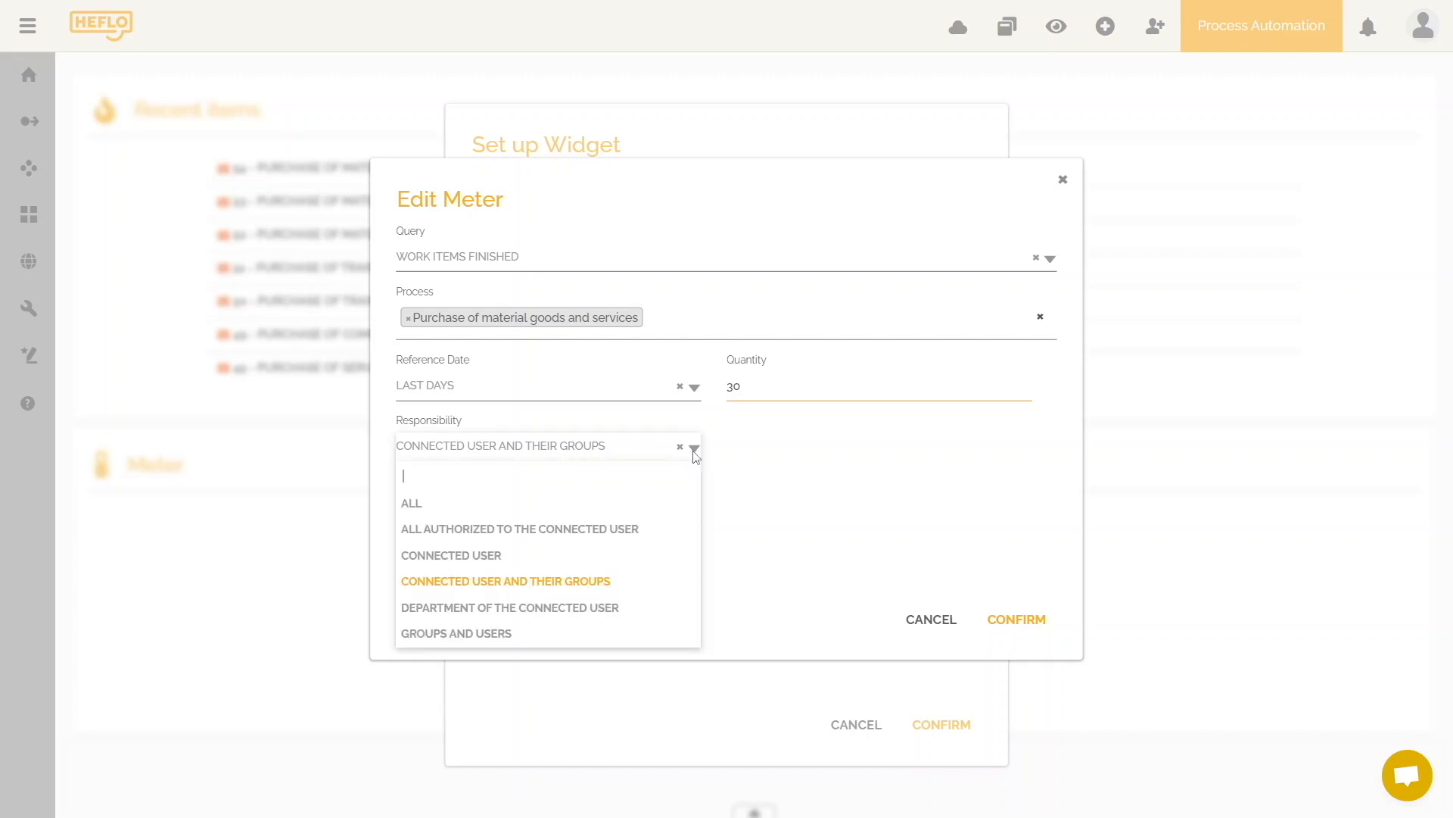
click(458, 513)
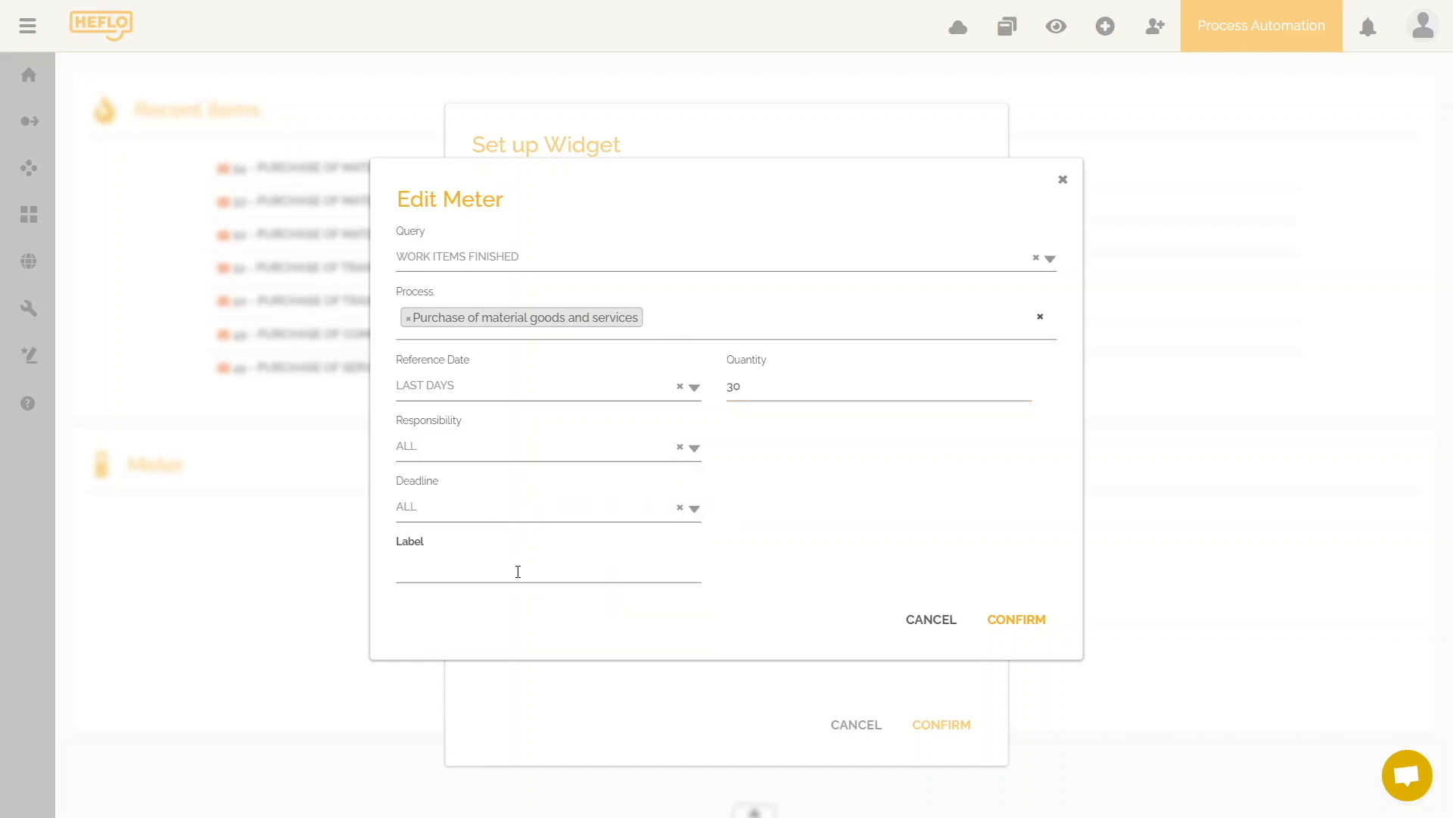
Label the meter "Recently completed purchases" and confirm it.
click(473, 573)
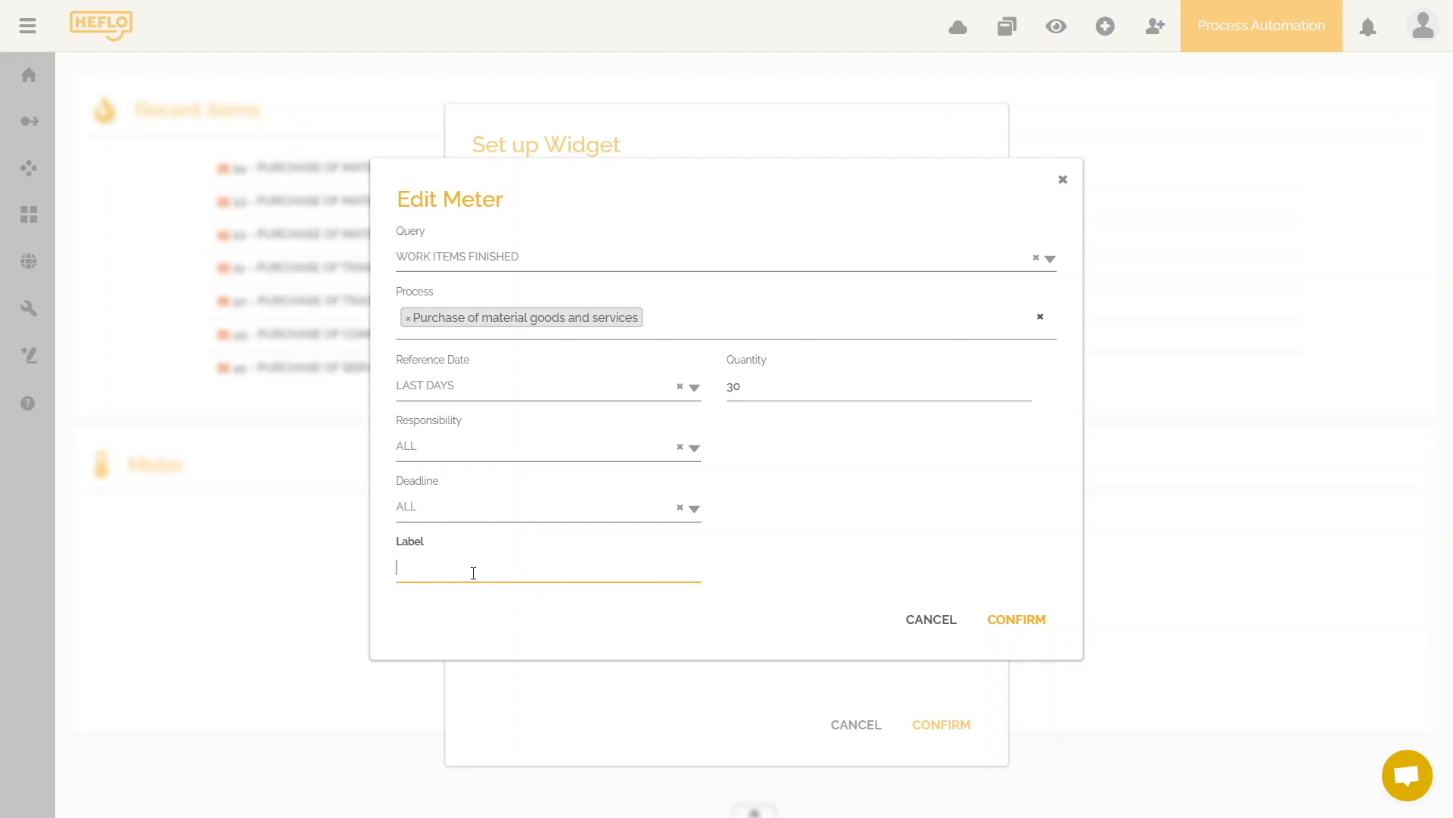
text(Recently completed purchases)
click(1015, 618)
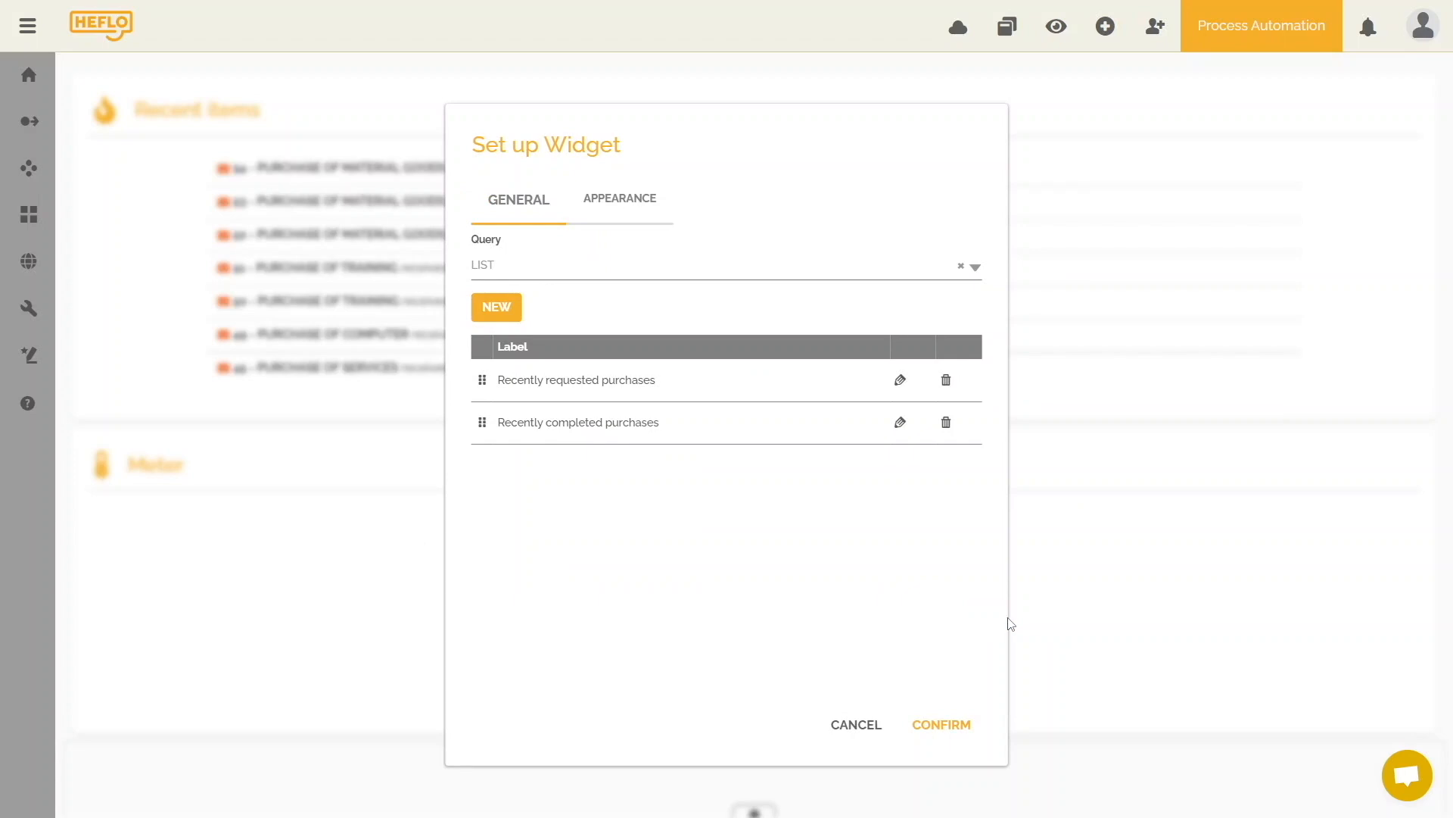
Add another meter querying Work items open for the Purchase of material goods and services process.
click(497, 307)
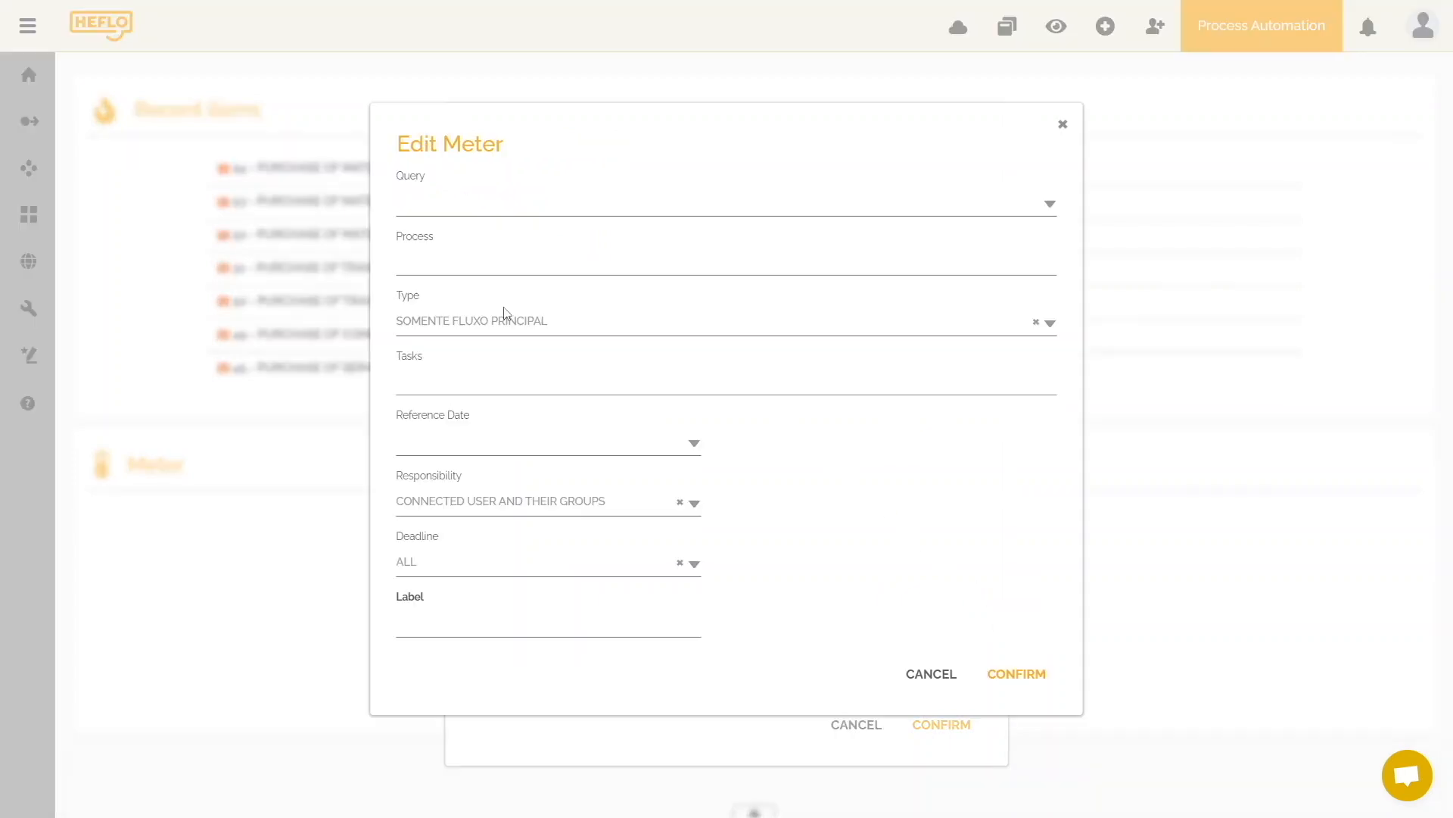
click(507, 205)
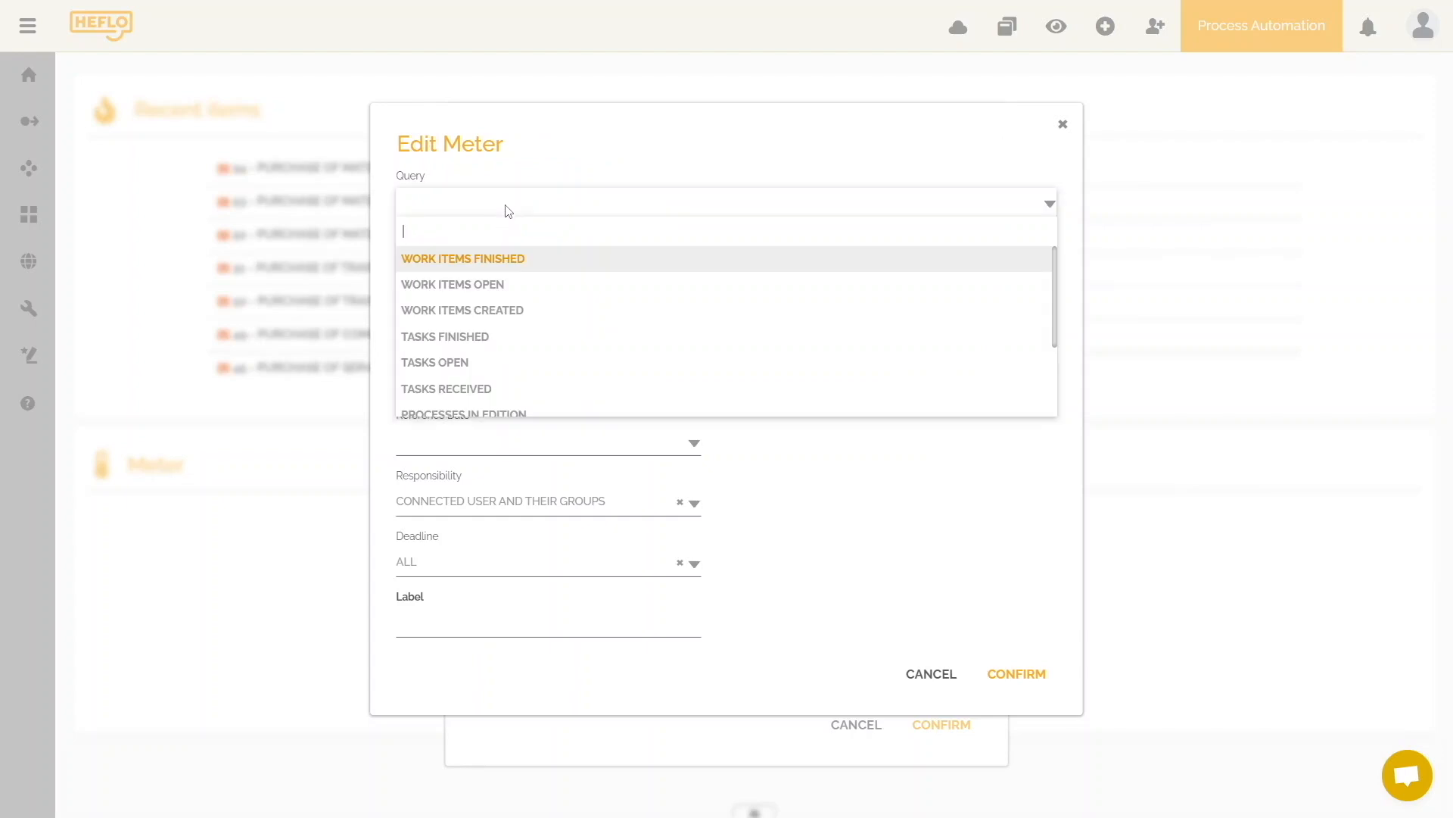
click(497, 291)
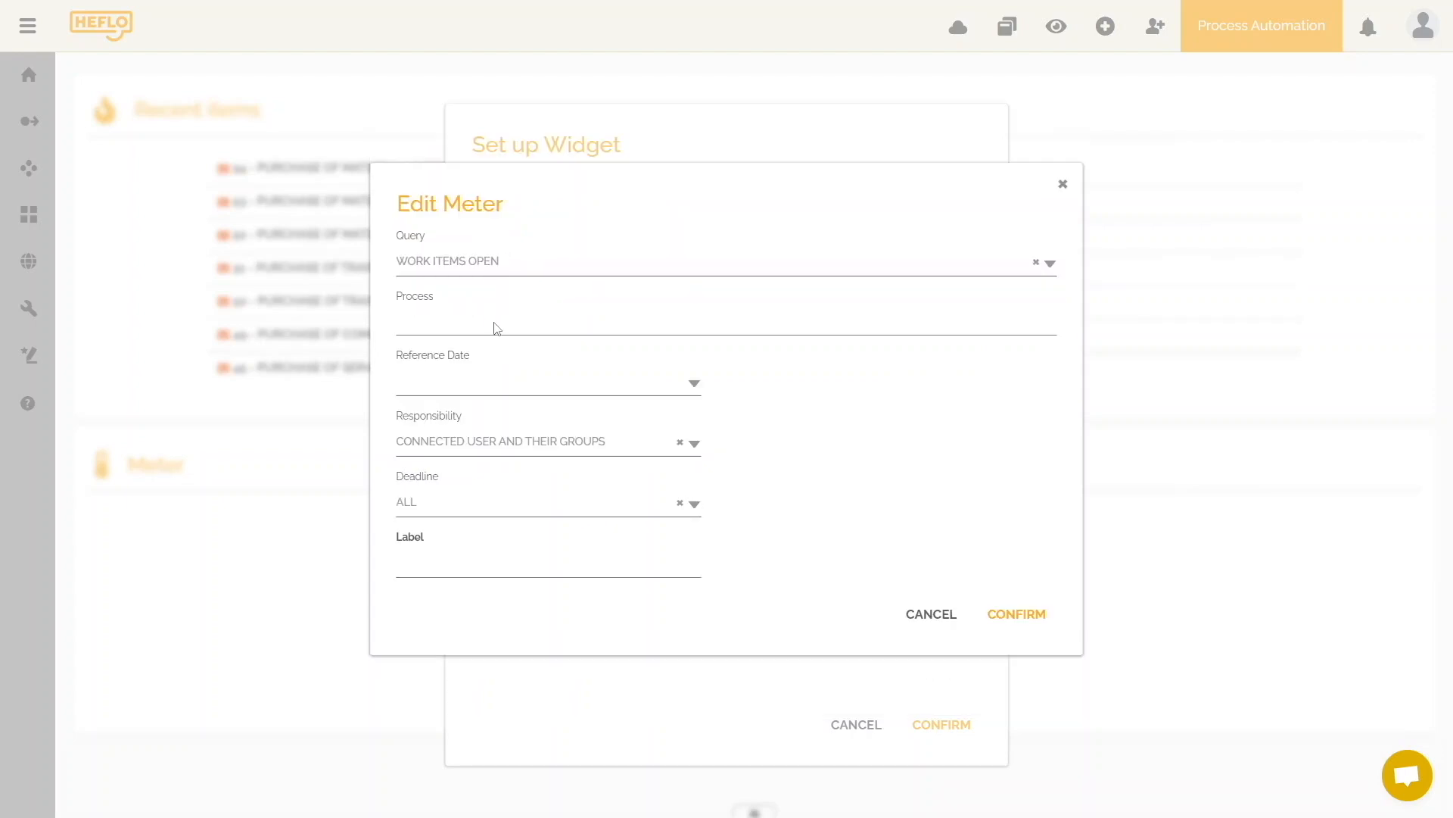
click(493, 325)
scroll(619, 407, down, 2)
click(609, 436)
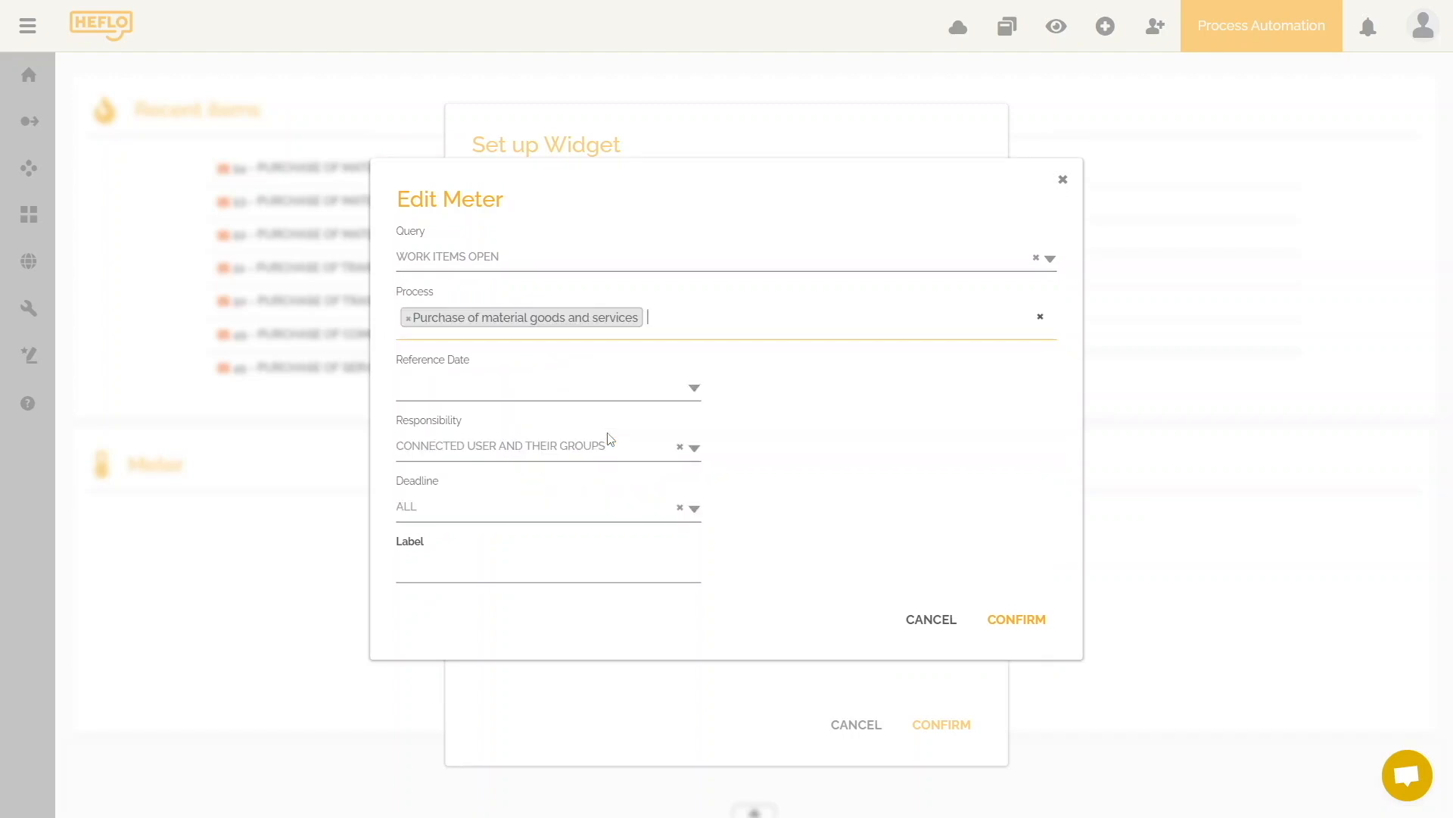
Set the open work items meter's reference date to the last 30 days and its responsibility to All.
click(591, 385)
scroll(542, 508, down, 2)
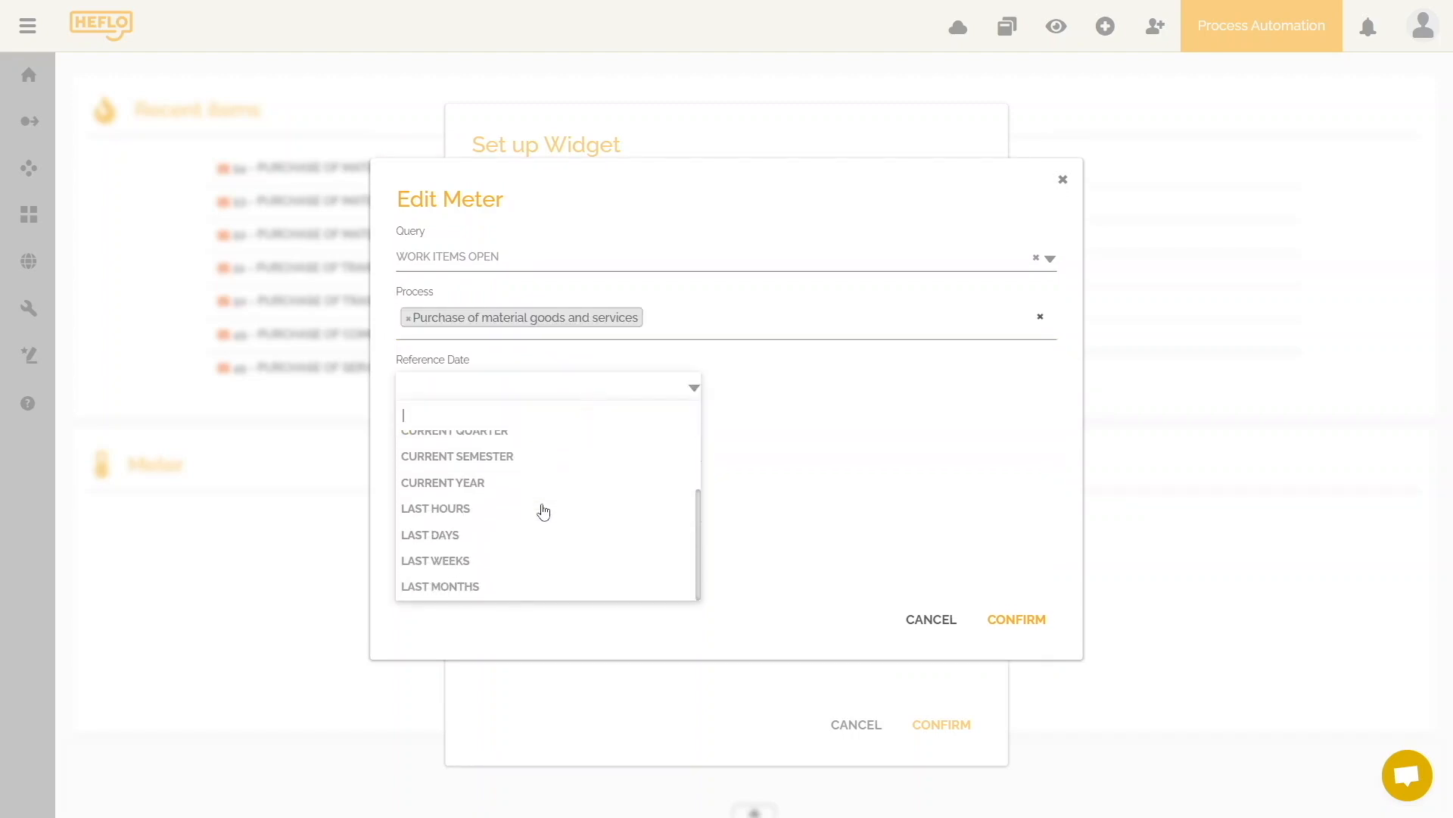
click(499, 524)
click(1014, 386)
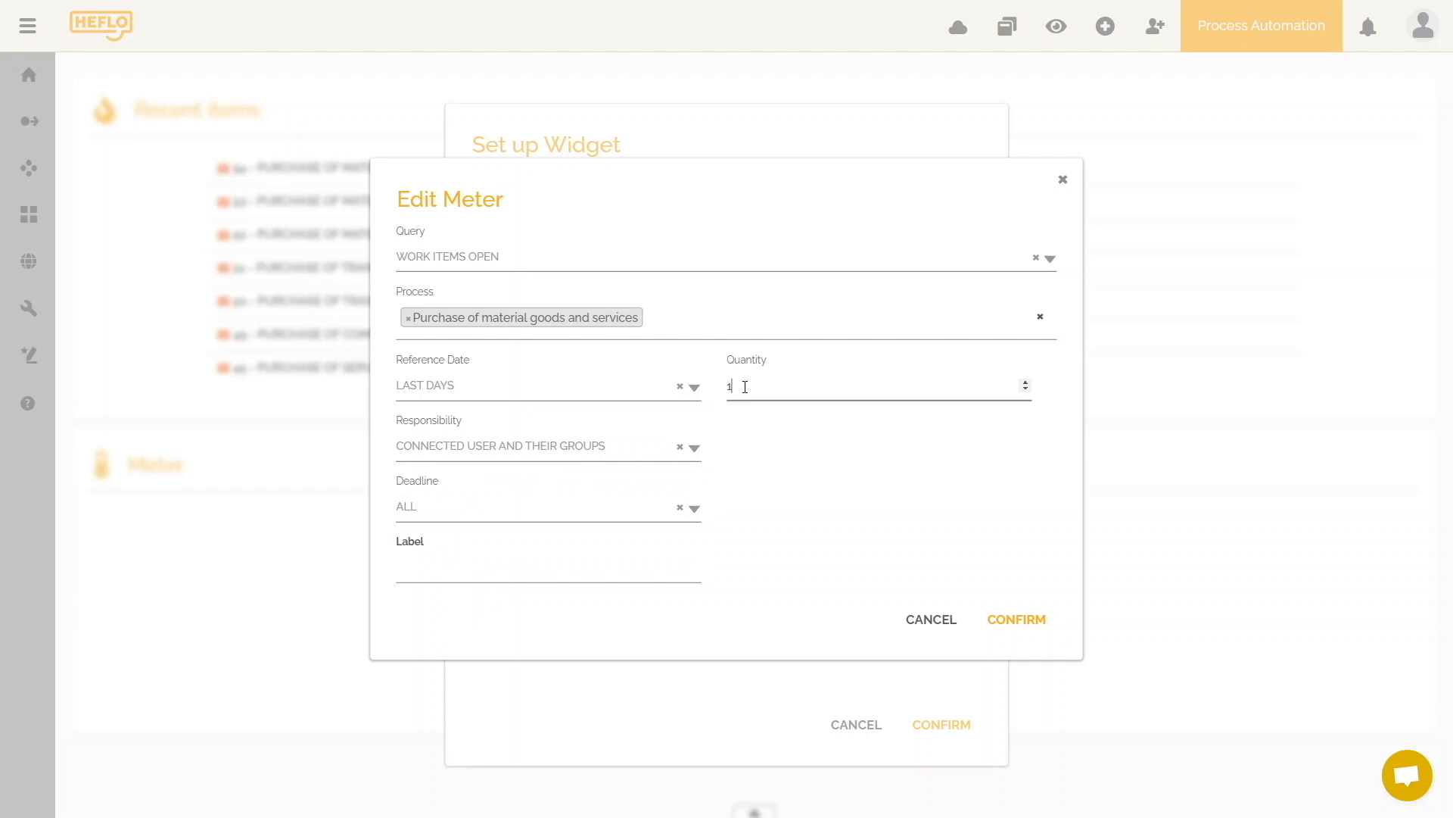
double_click(729, 386)
text(30)
click(696, 451)
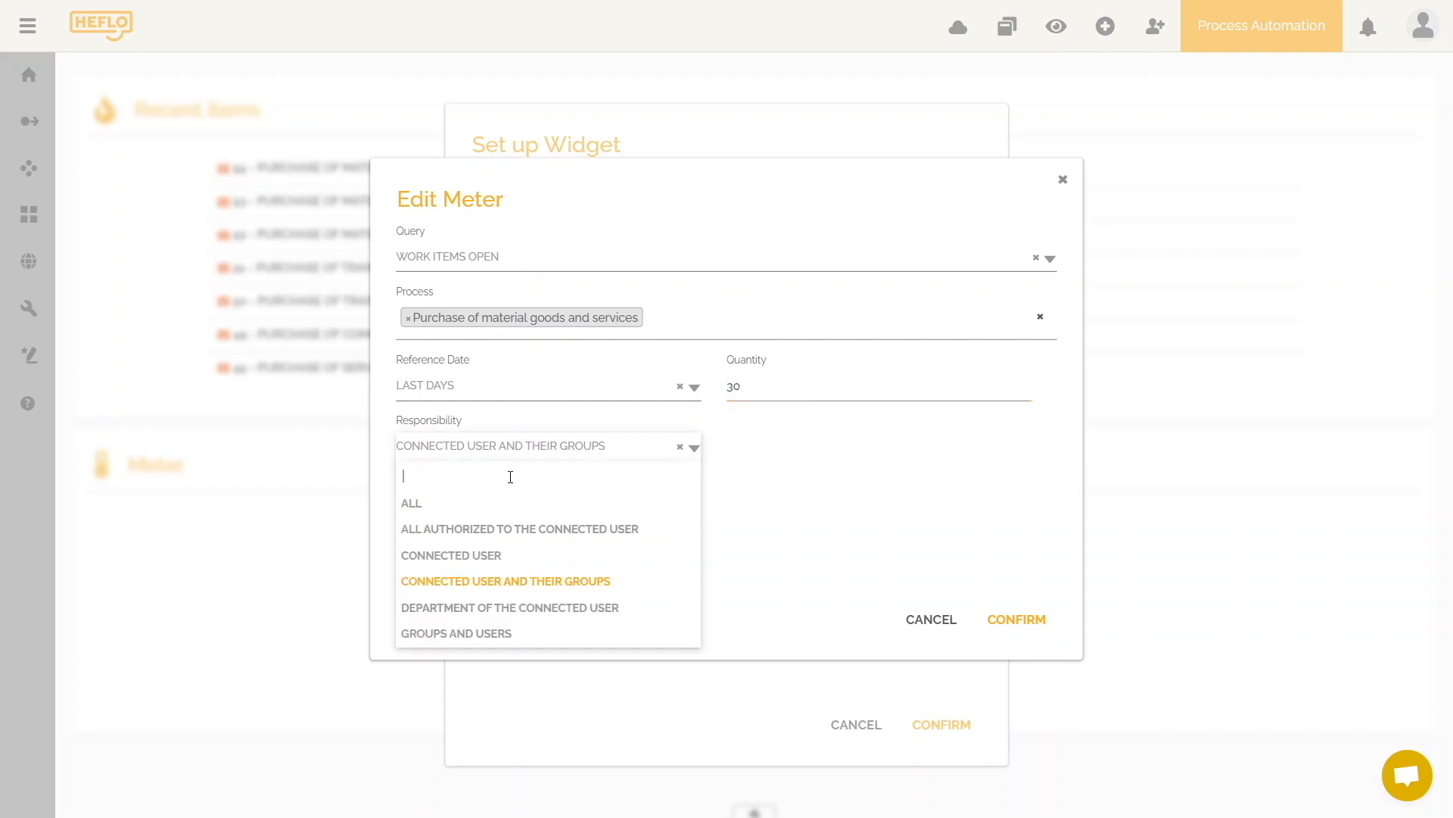
click(409, 505)
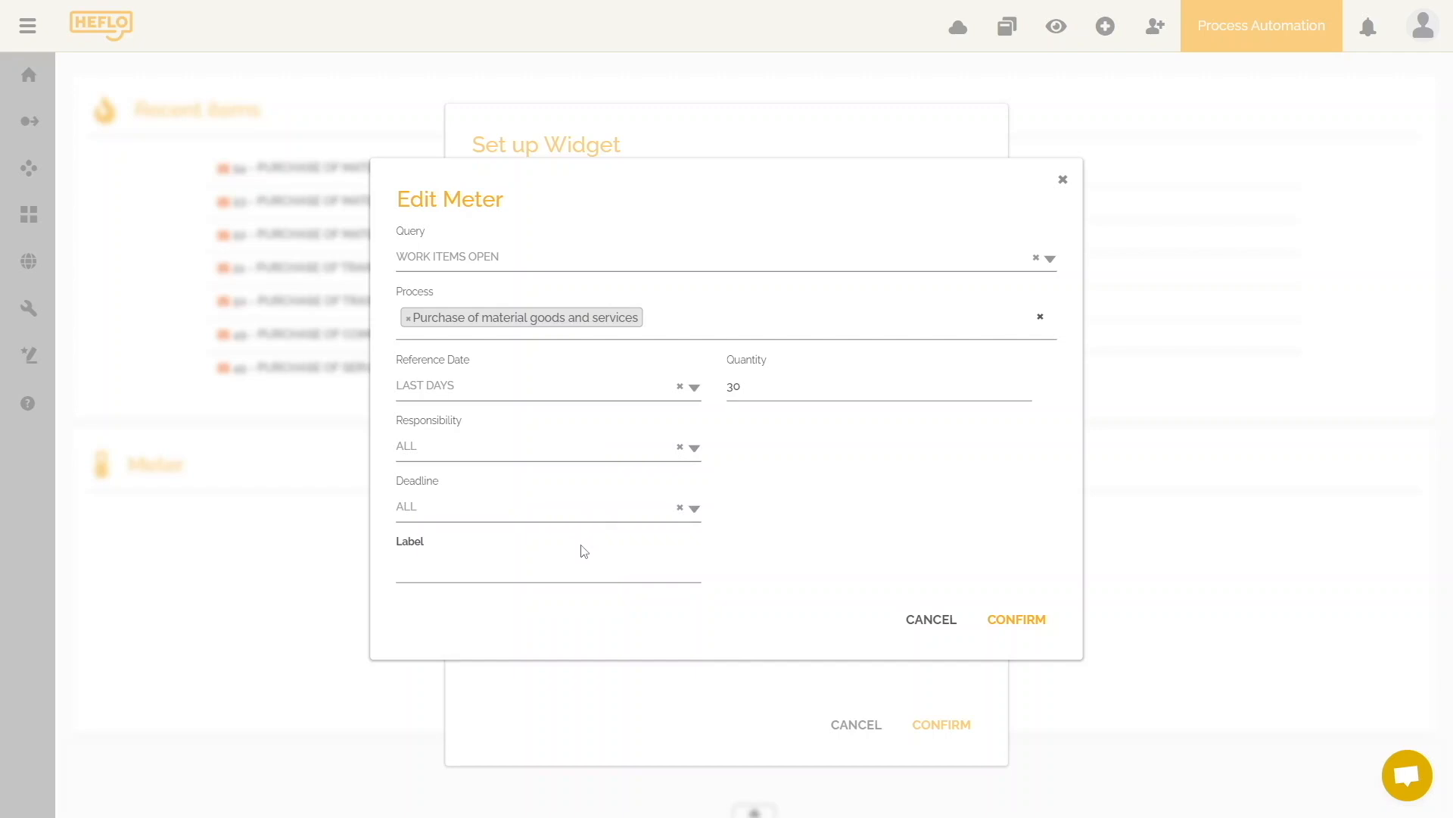
Label the open work items meter "Purchases in progress" and confirm it.
click(514, 565)
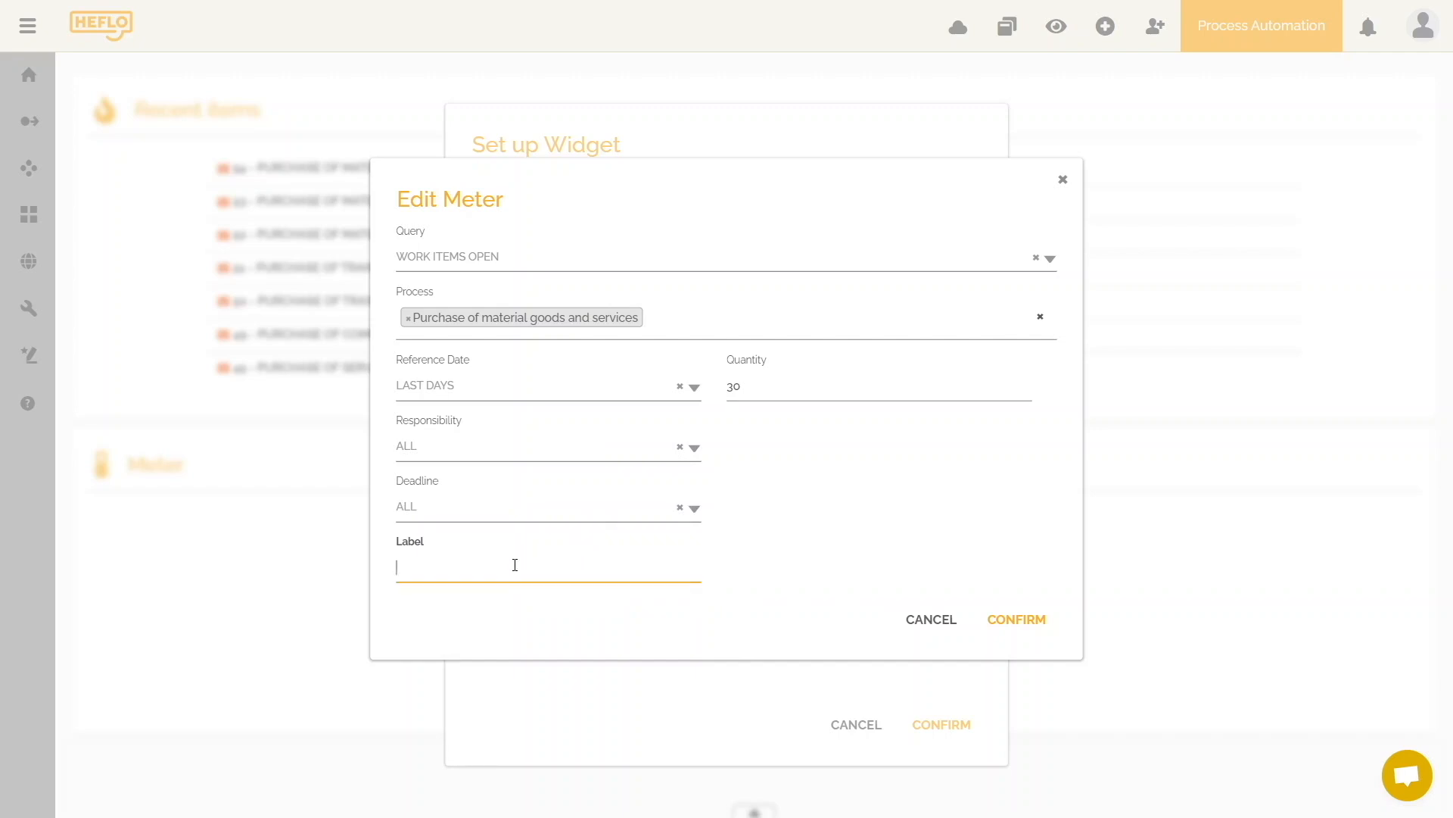
text(Purchases in progress)
click(578, 605)
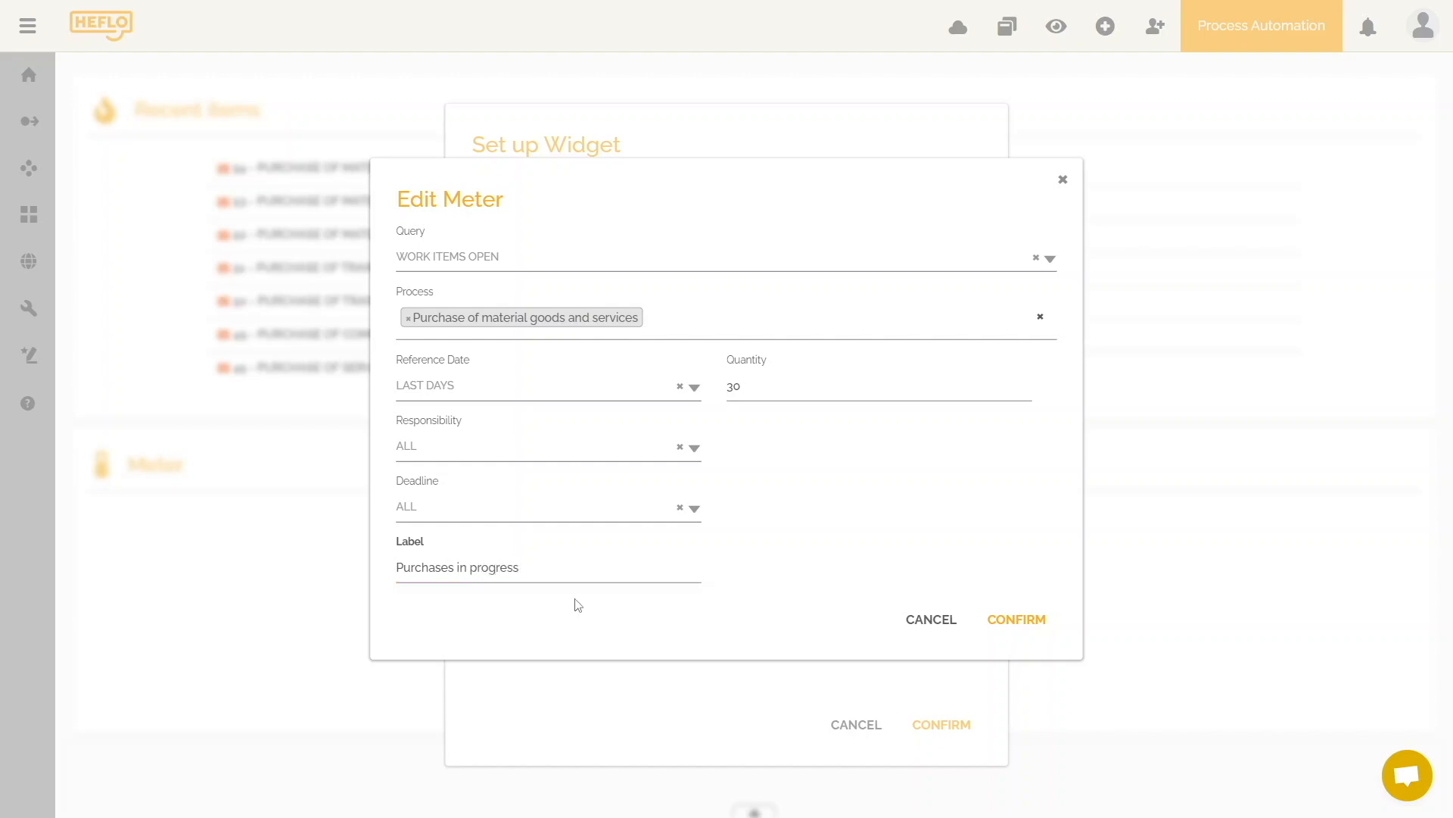
click(1023, 621)
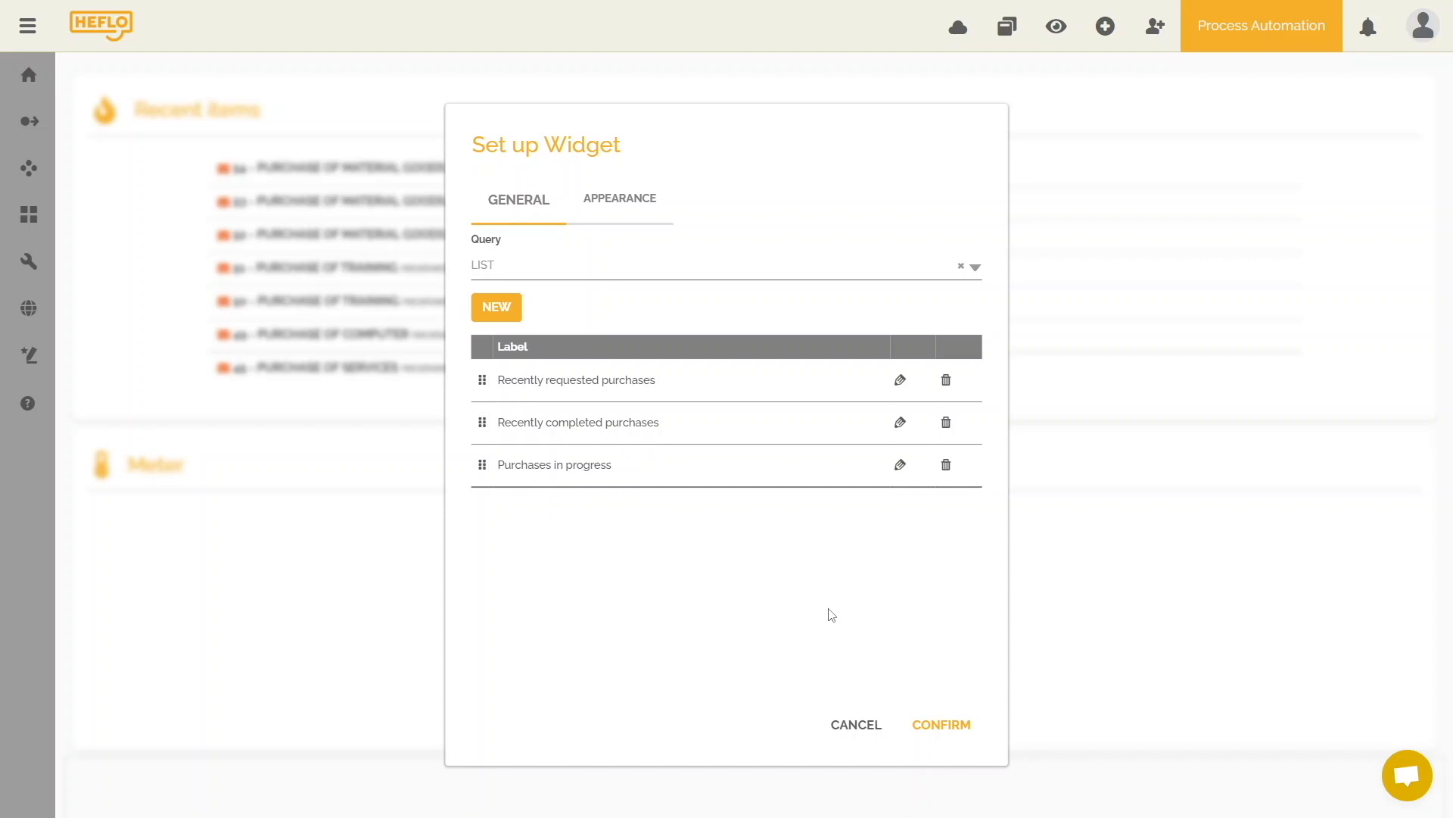
Change the Meter widget's title to "Requested purchases" and apply the widget setup.
click(635, 209)
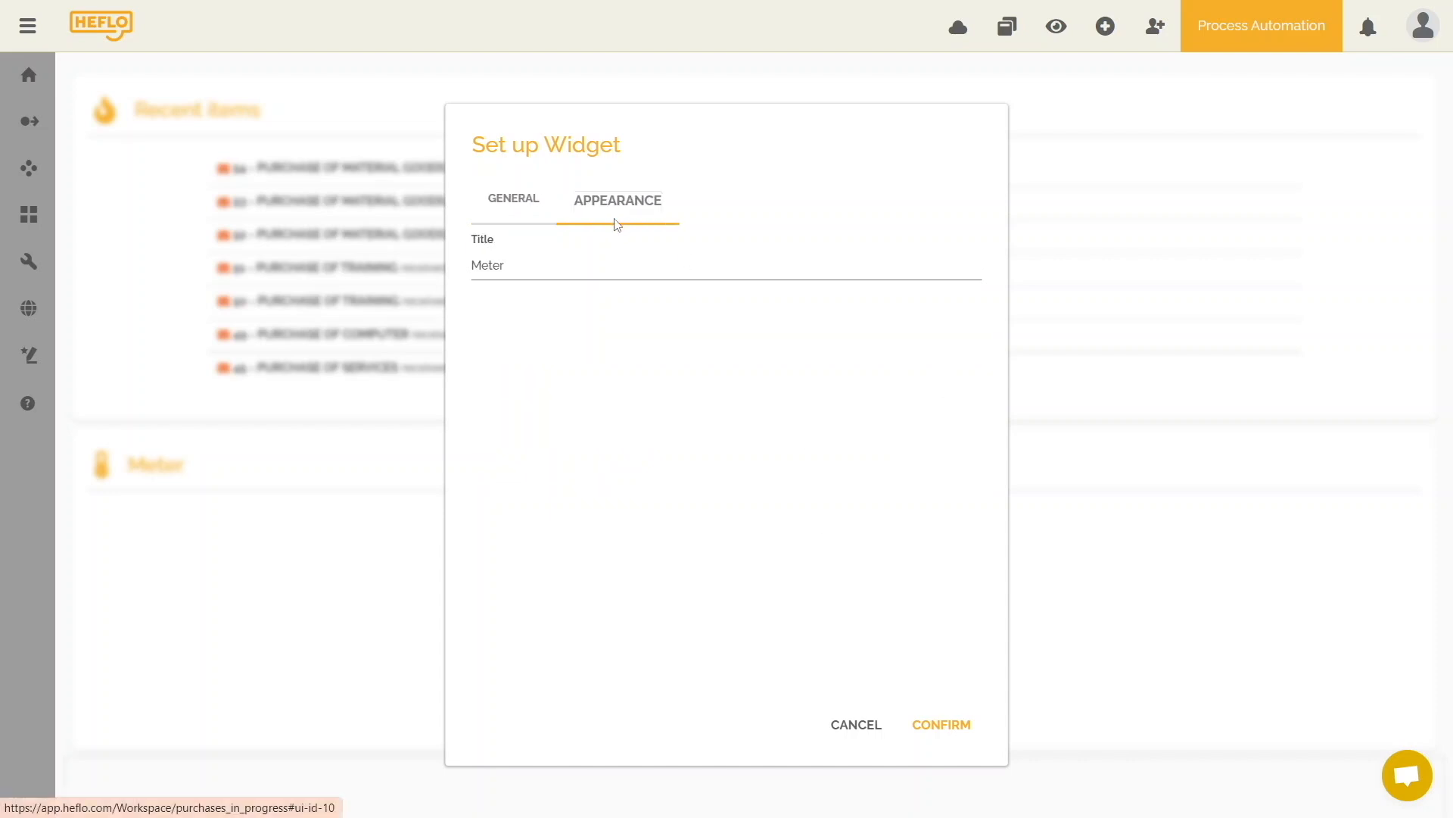
double_click(526, 271)
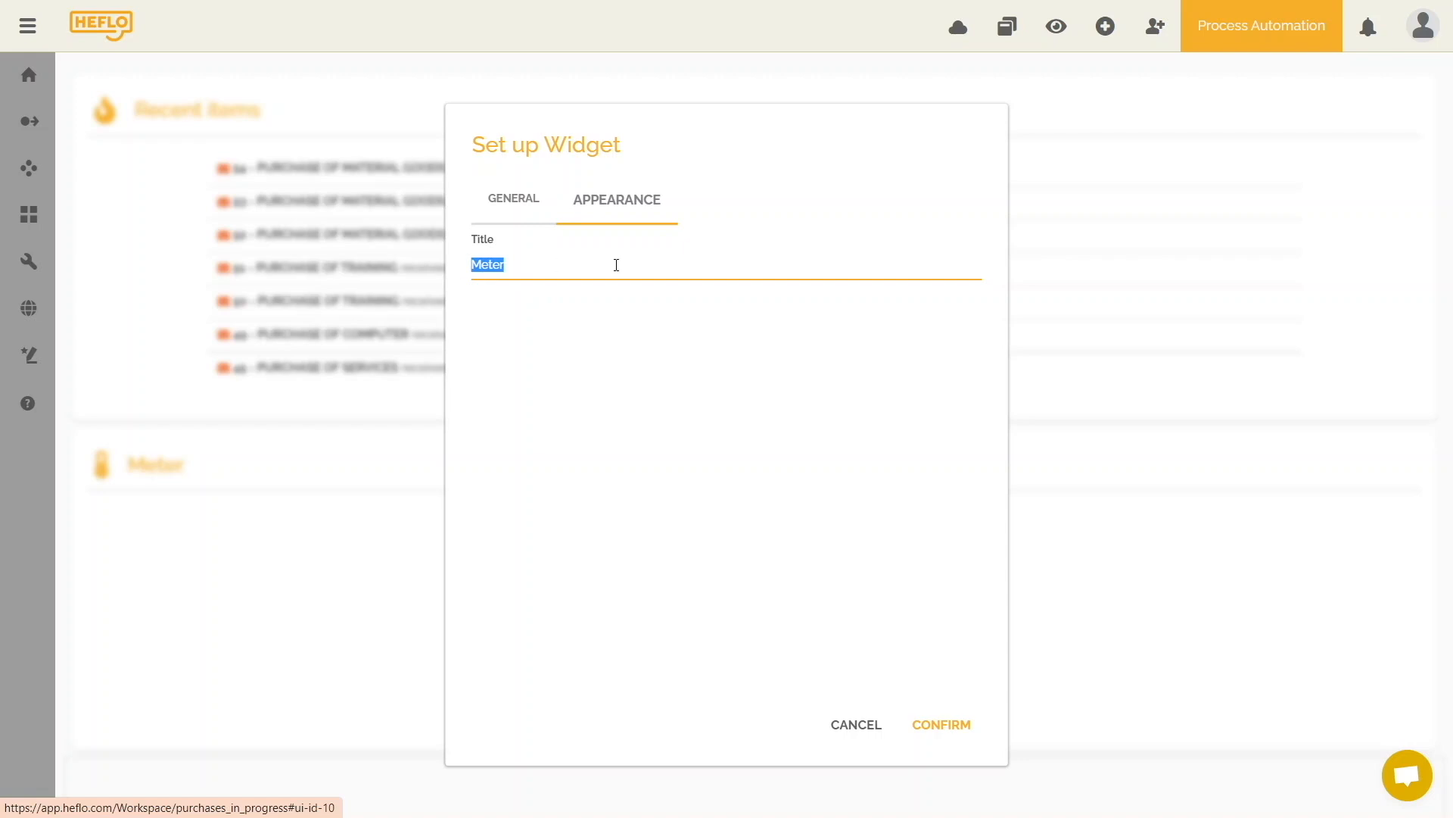
text(Requested purchases)
click(973, 731)
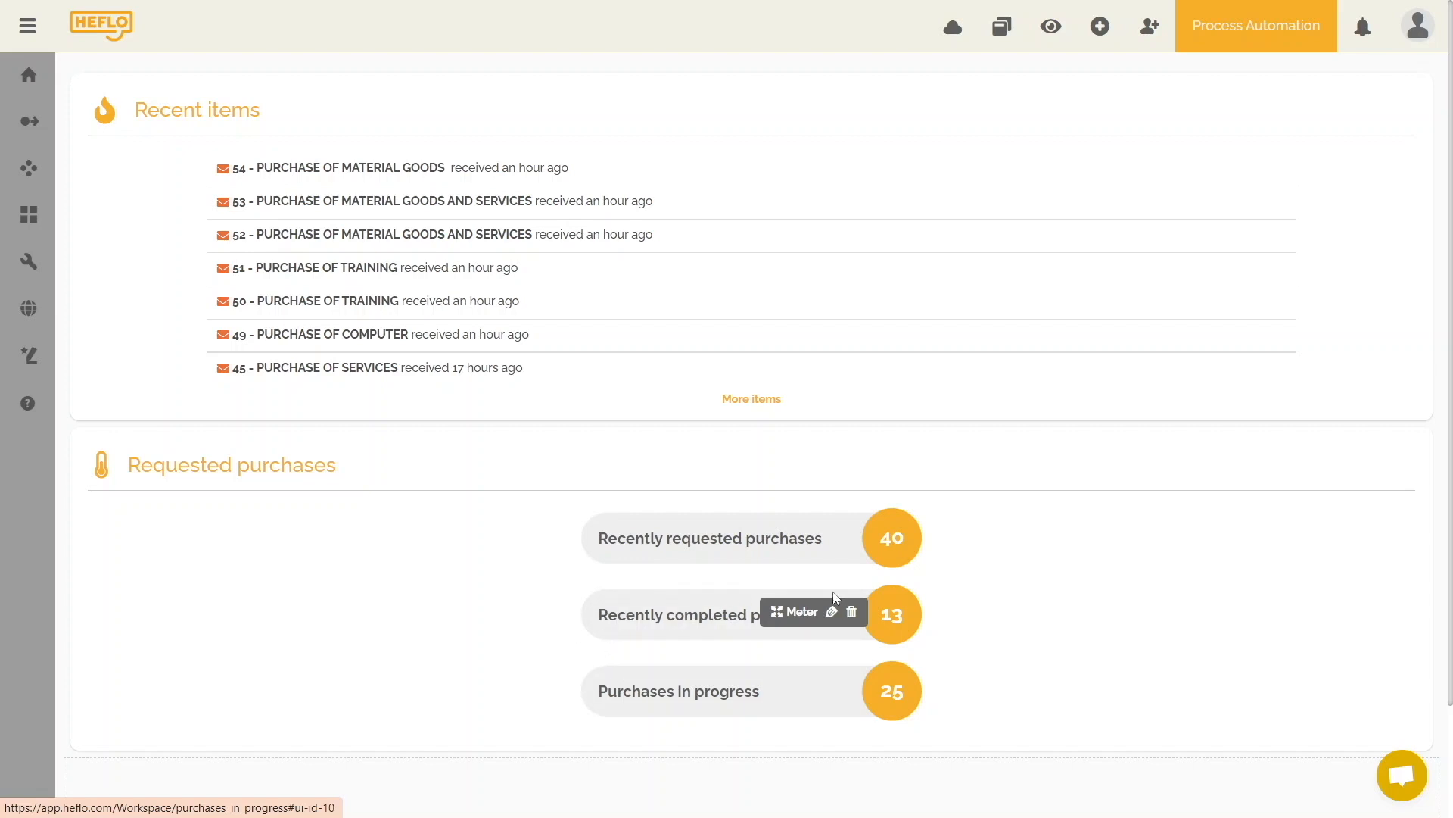
Reopen the Requested purchases widget's setup and shorten the first meter's label to "Recently requested".
click(832, 612)
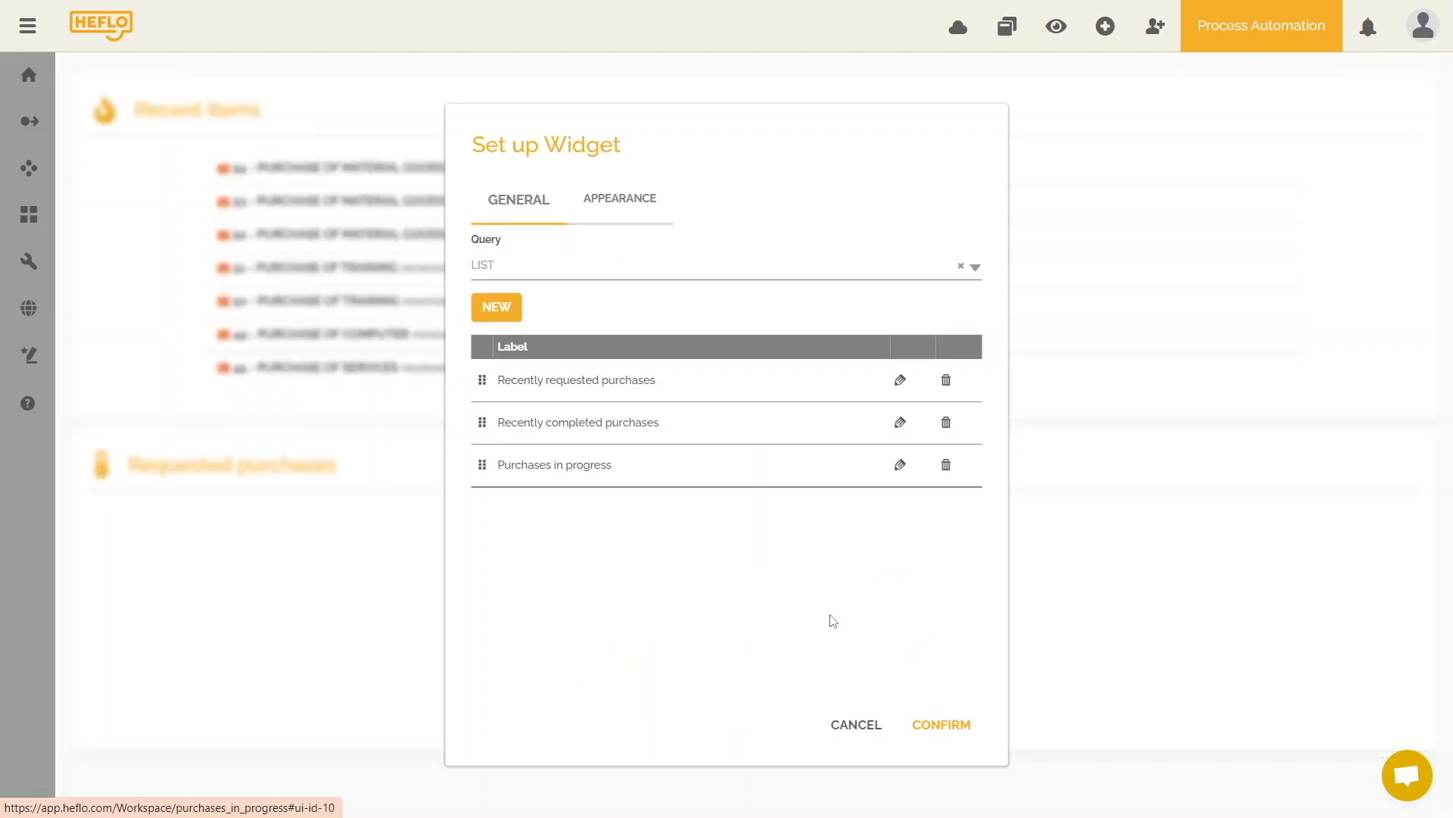
click(901, 381)
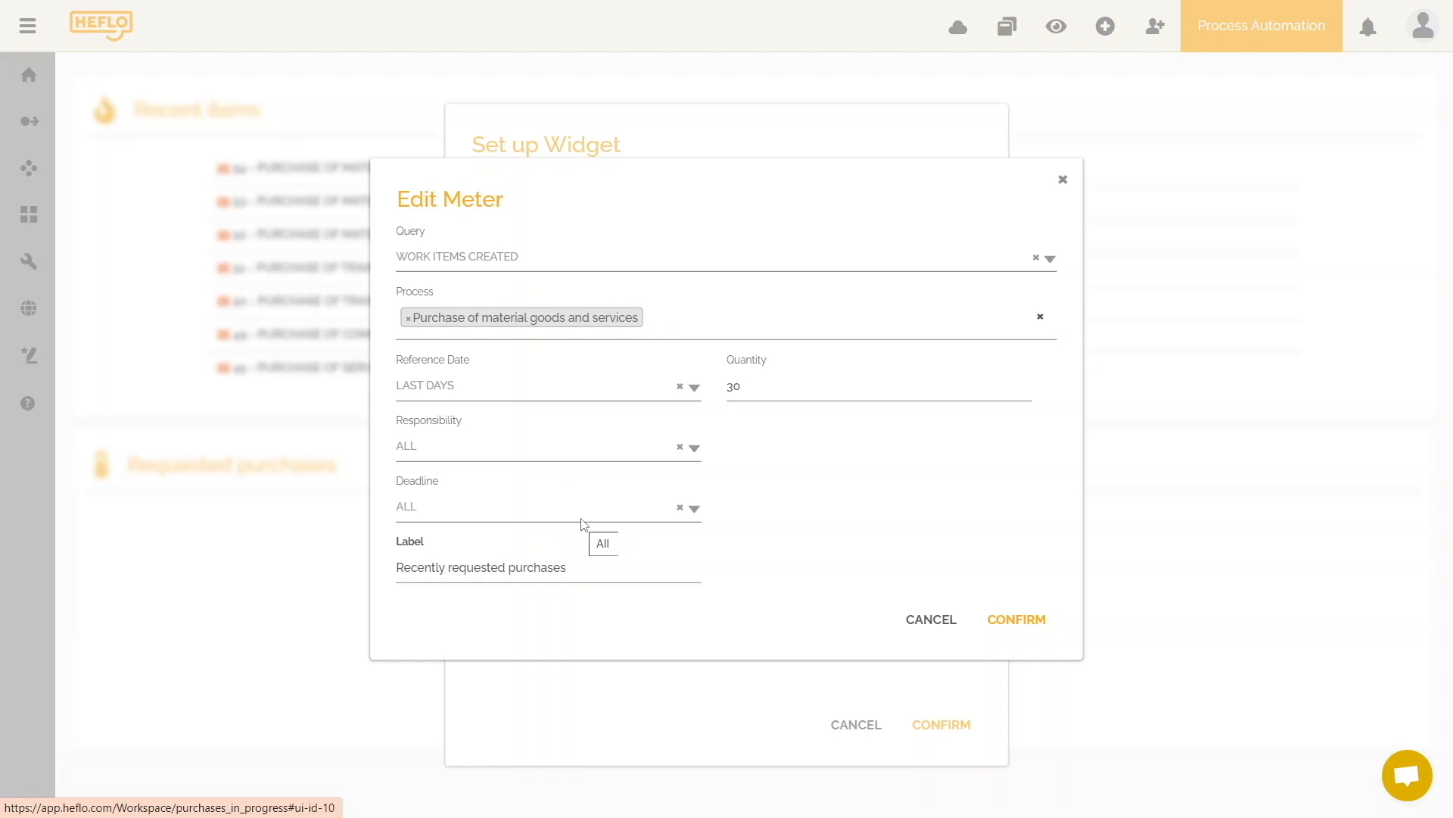
drag(569, 566, 512, 564)
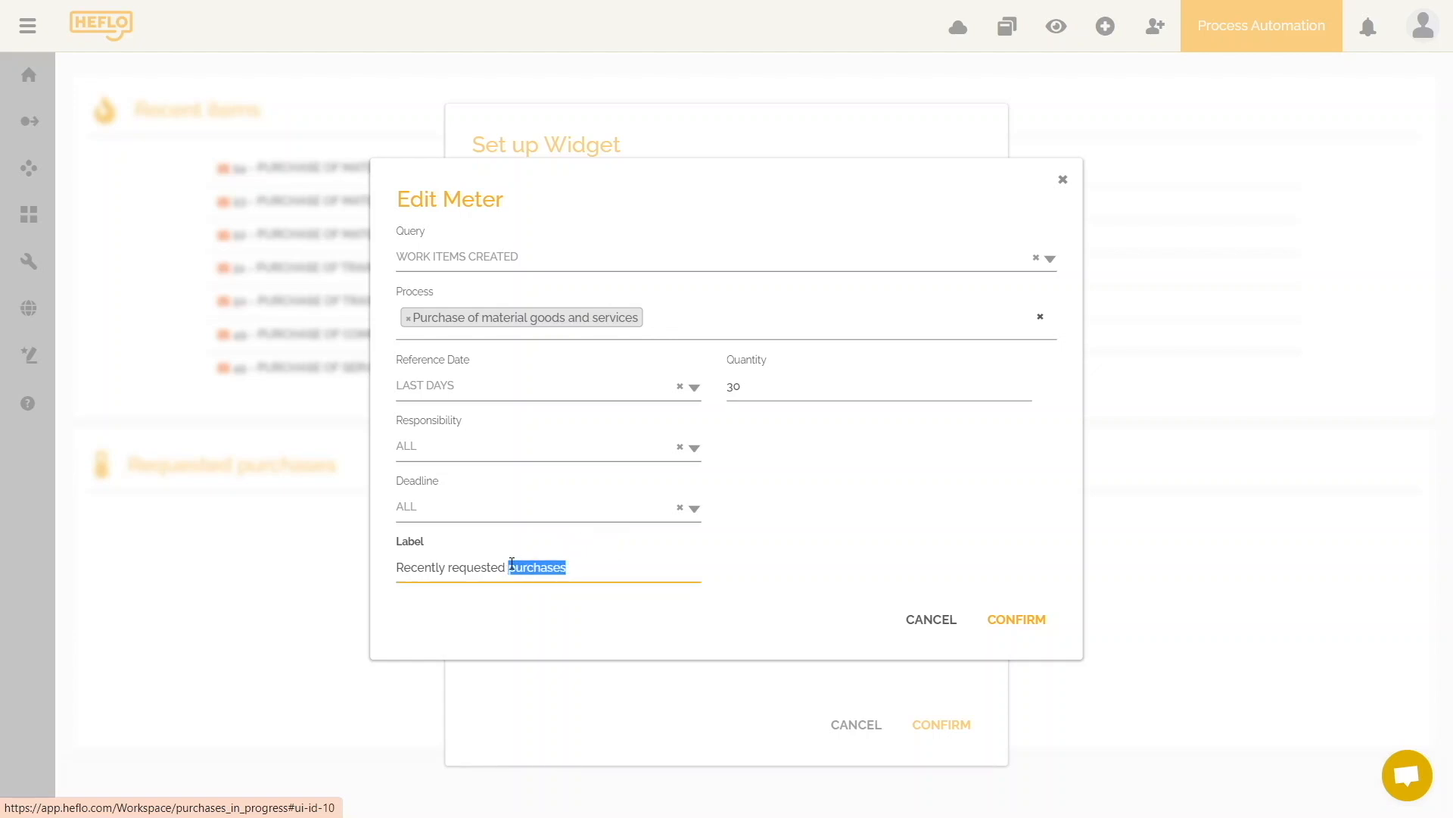
key(BackSpace)
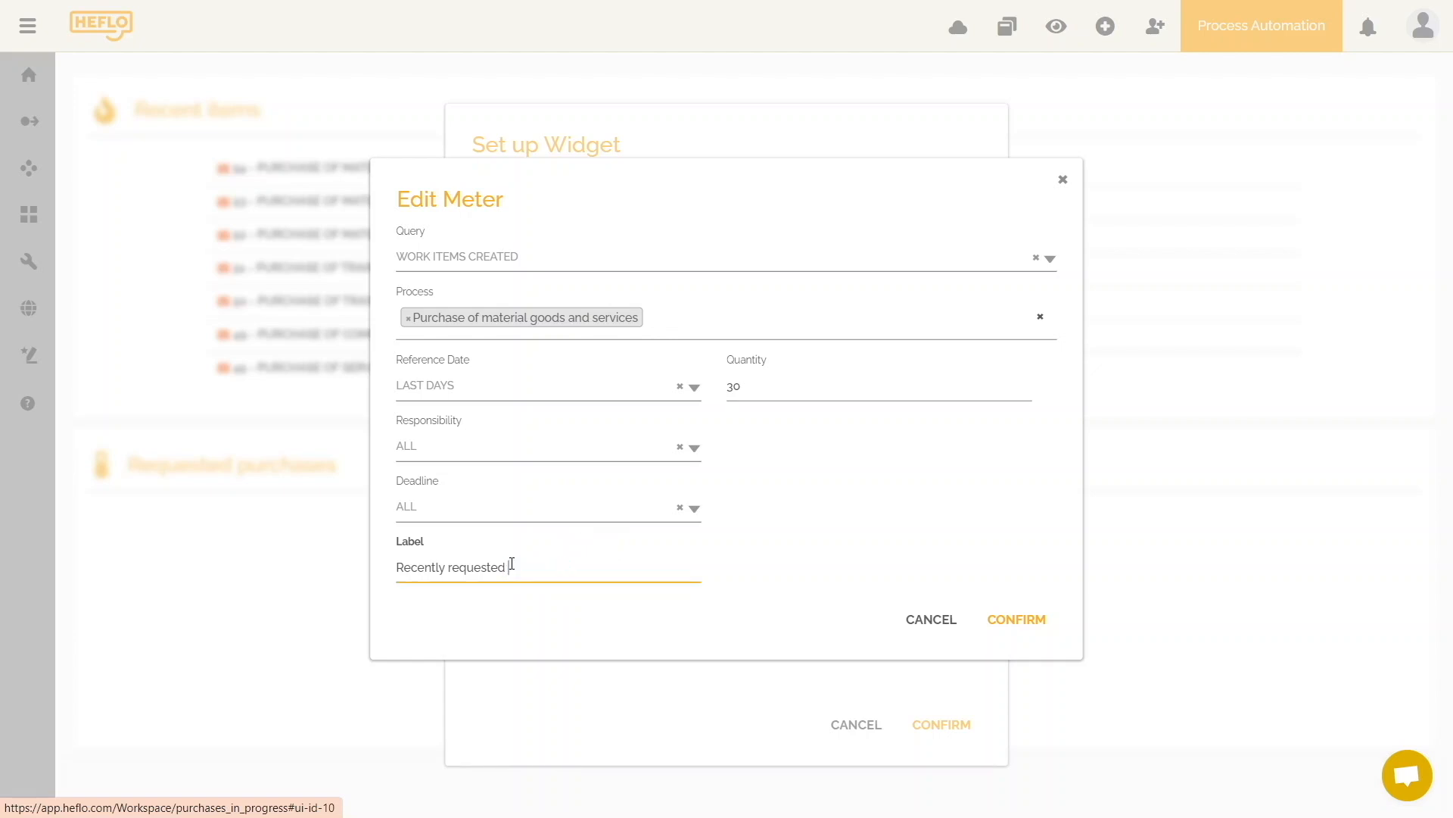
click(1005, 618)
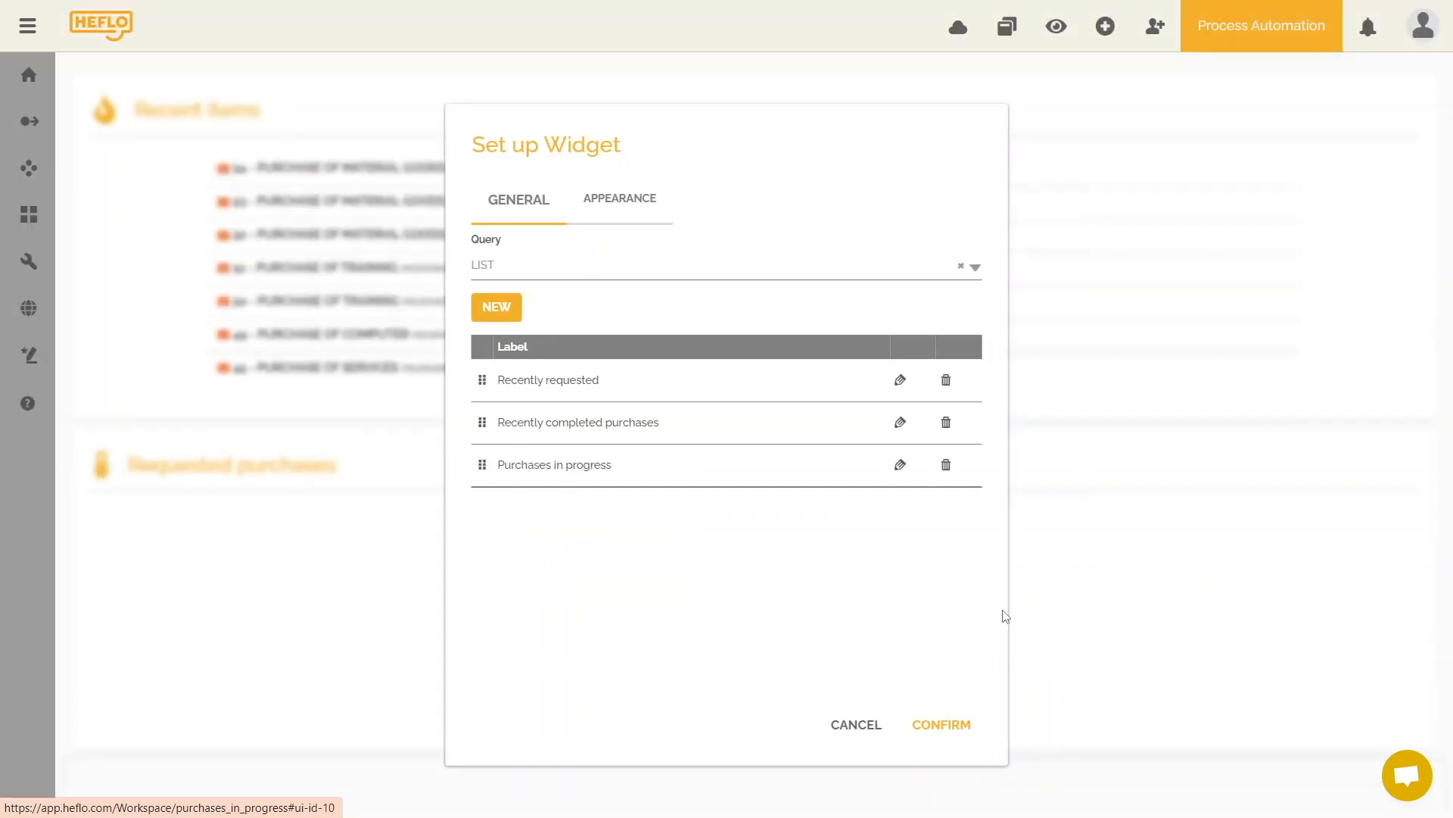
Shorten the second meter's label to "Recently completed" and confirm the meter.
click(900, 423)
drag(571, 564, 512, 564)
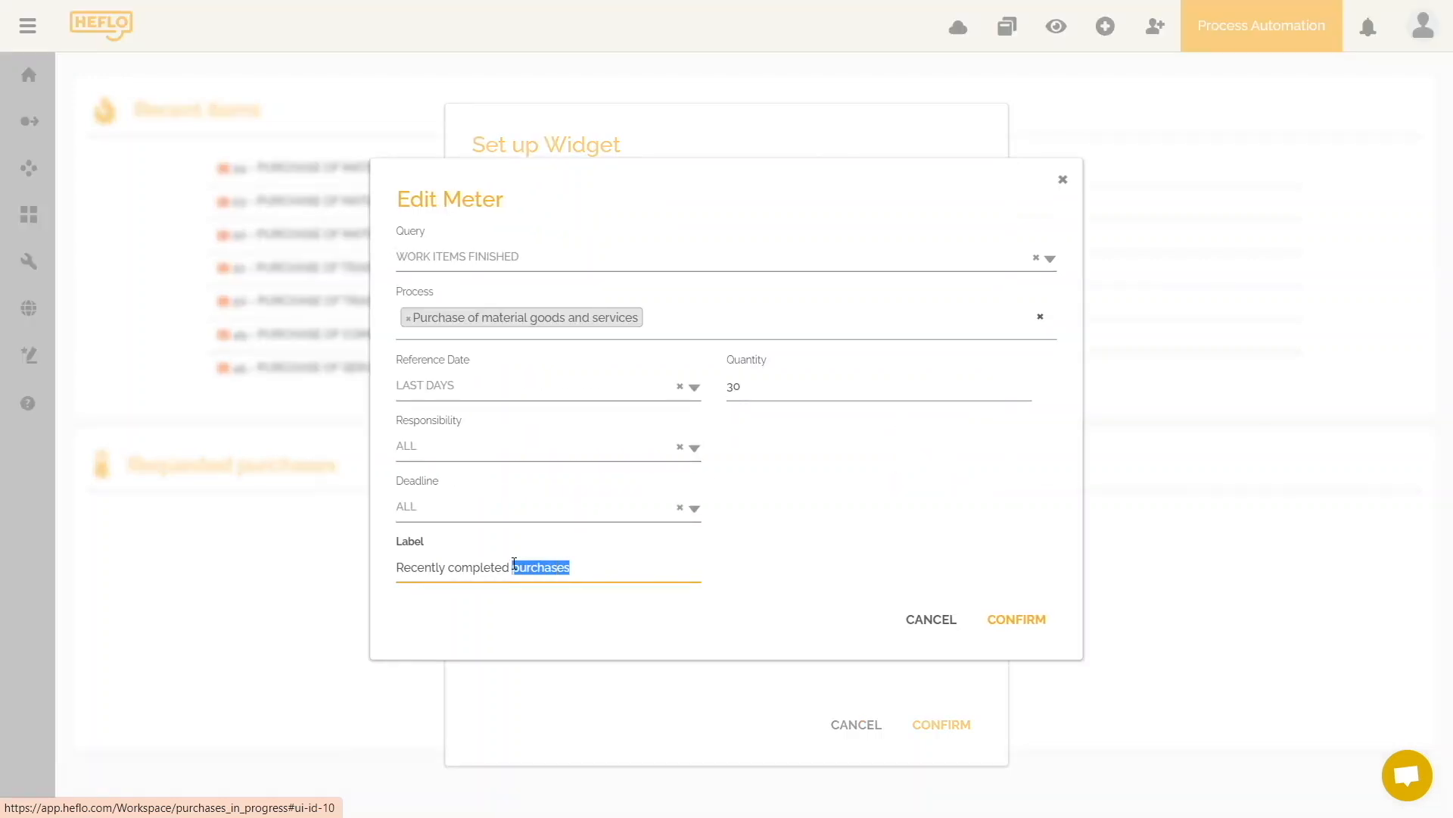
key(BackSpace)
click(1007, 618)
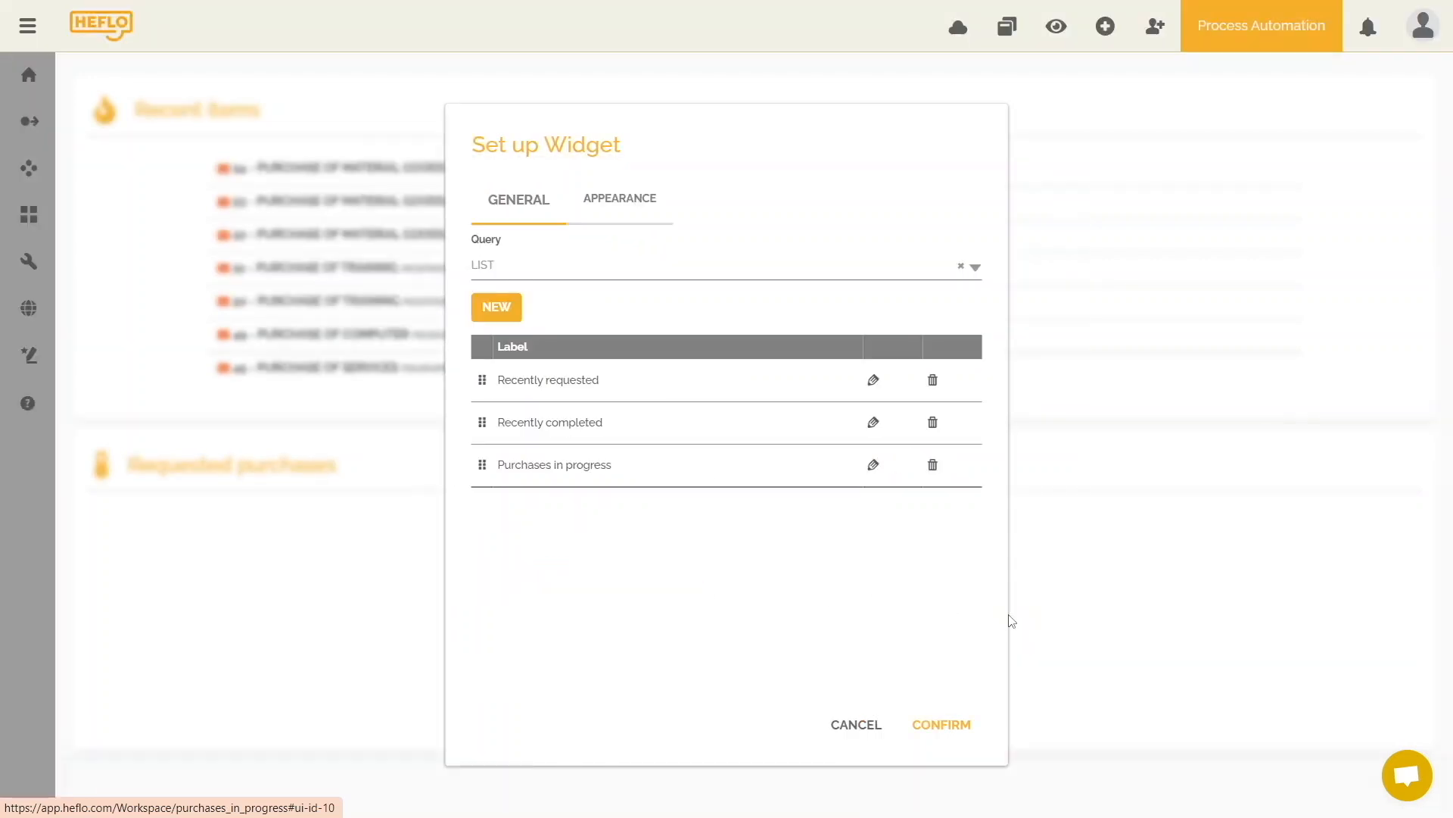
Shorten the third meter's label to "In progress", then confirm the meter and the widget setup.
click(873, 464)
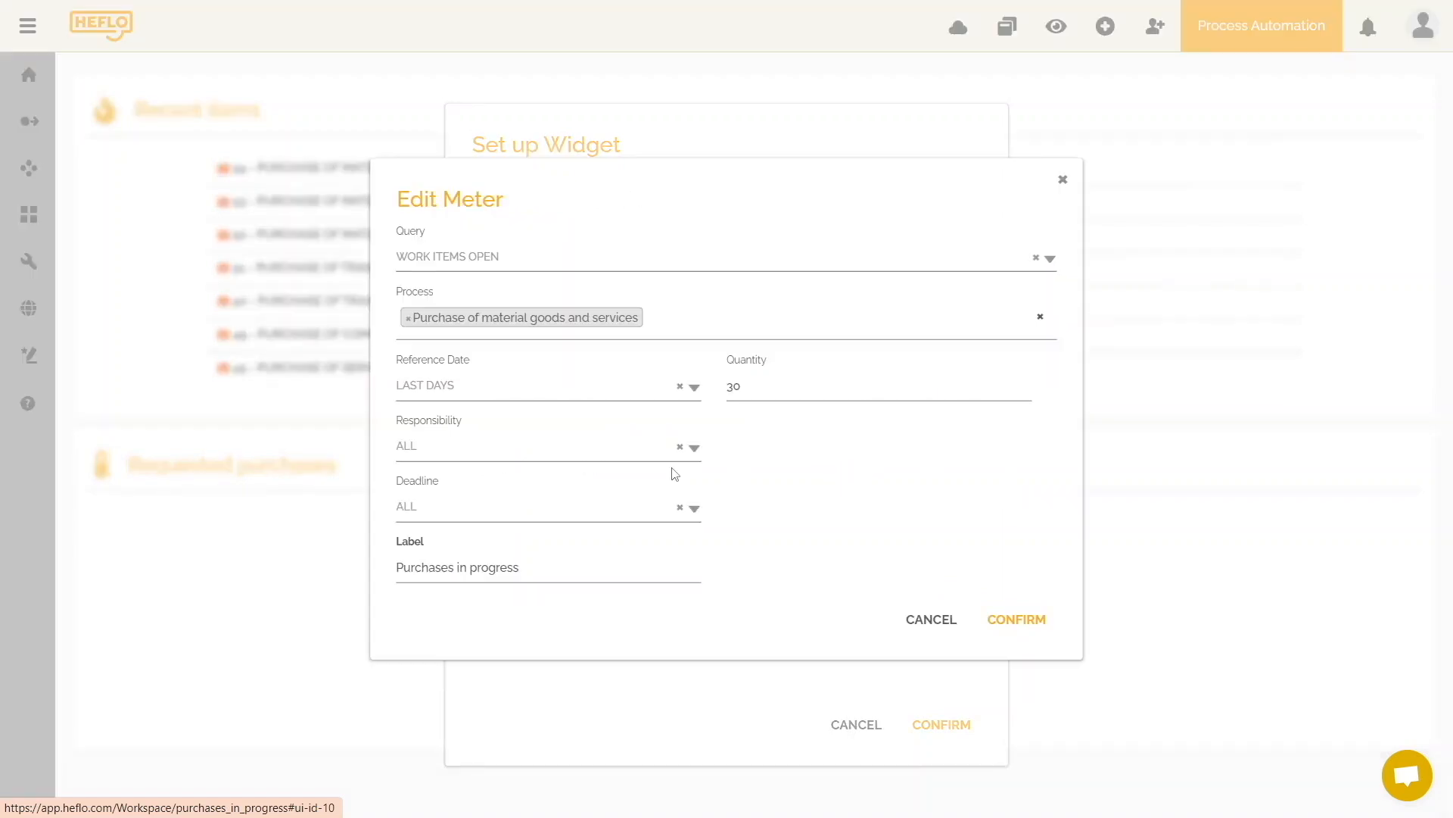
drag(462, 573, 395, 570)
key(BackSpace)
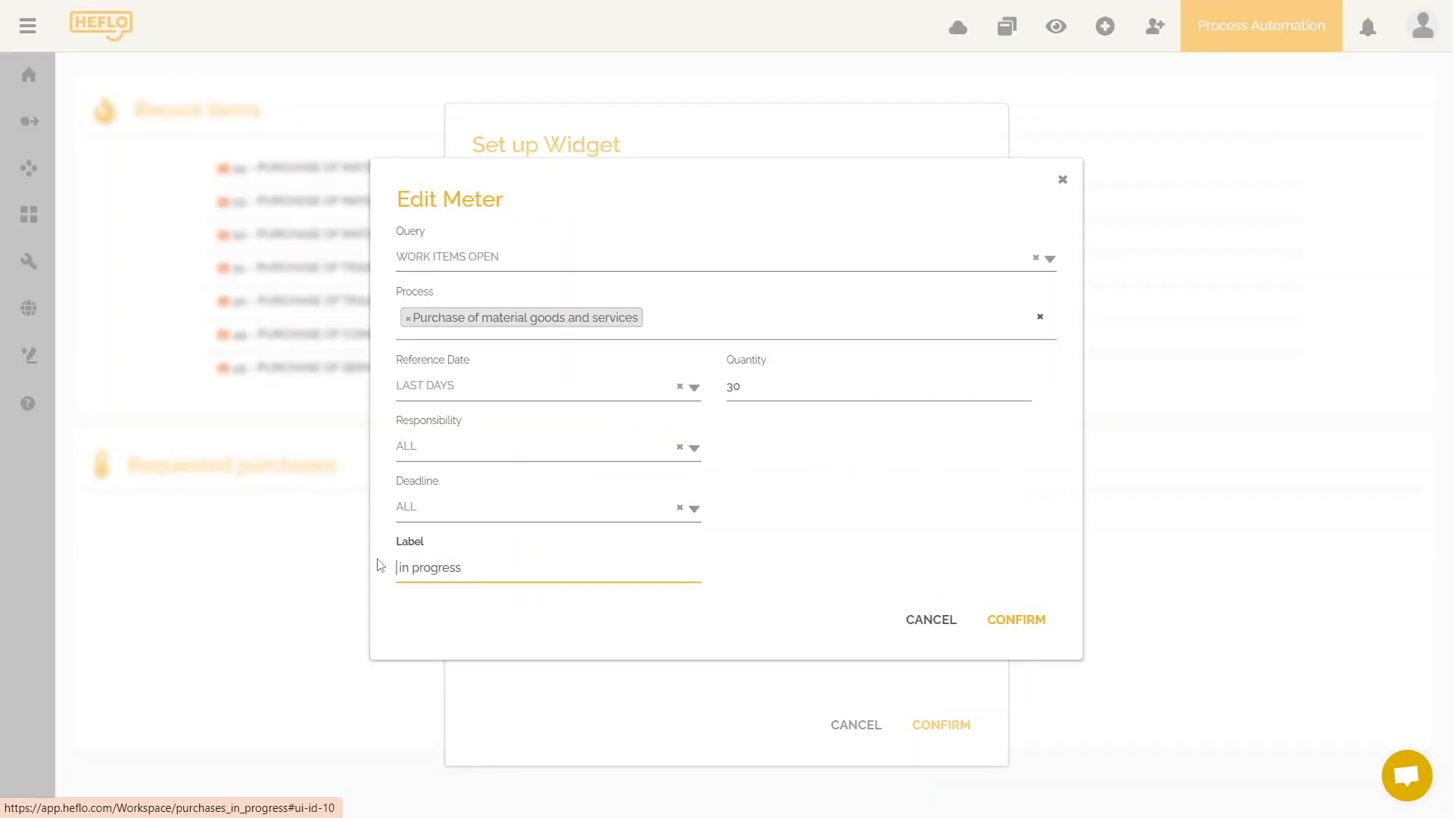
key(Delete)
text(I)
click(1001, 619)
click(941, 727)
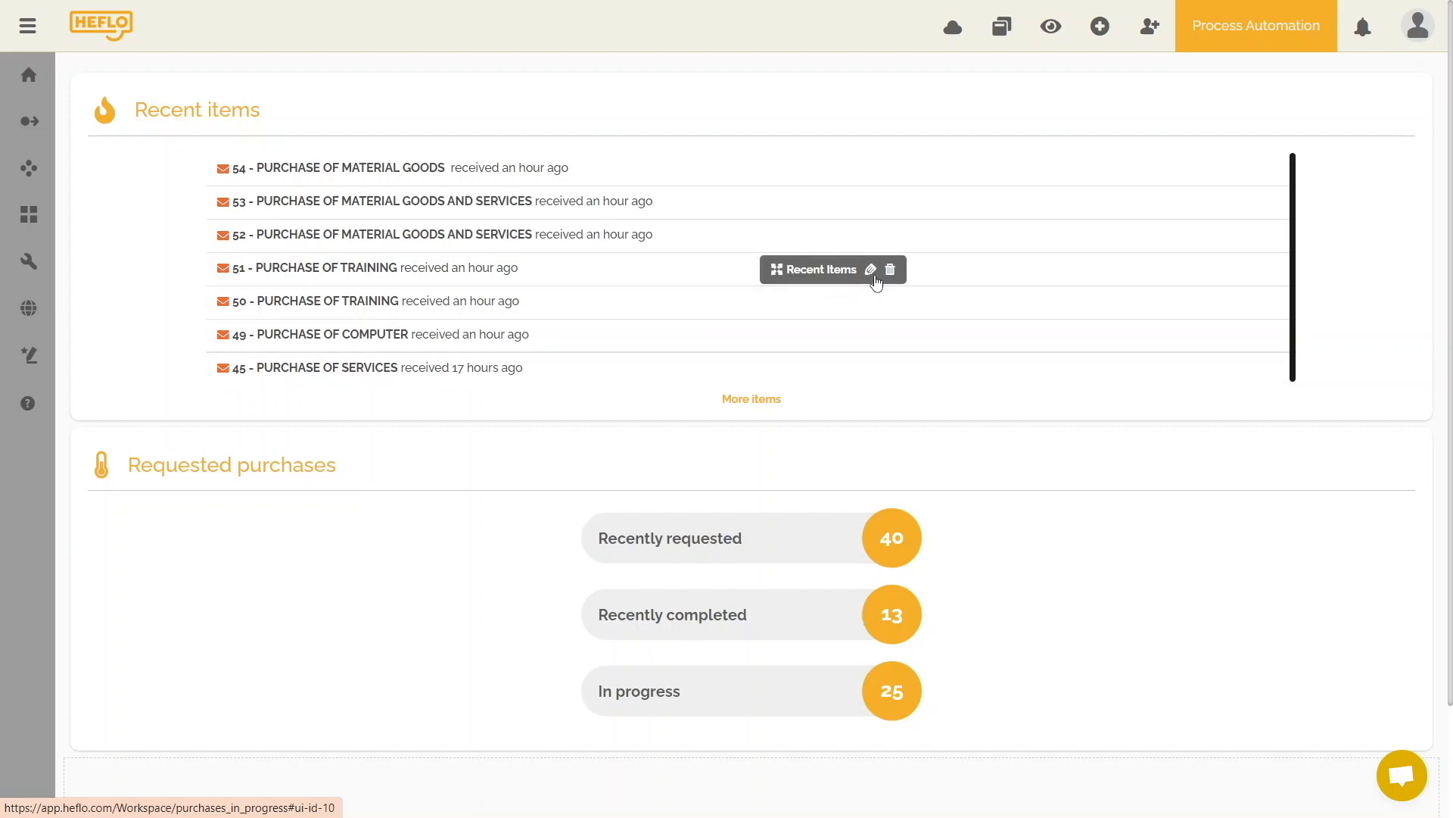
Change the Recent Items widget's title to "Recent requests" and apply its setup.
click(872, 278)
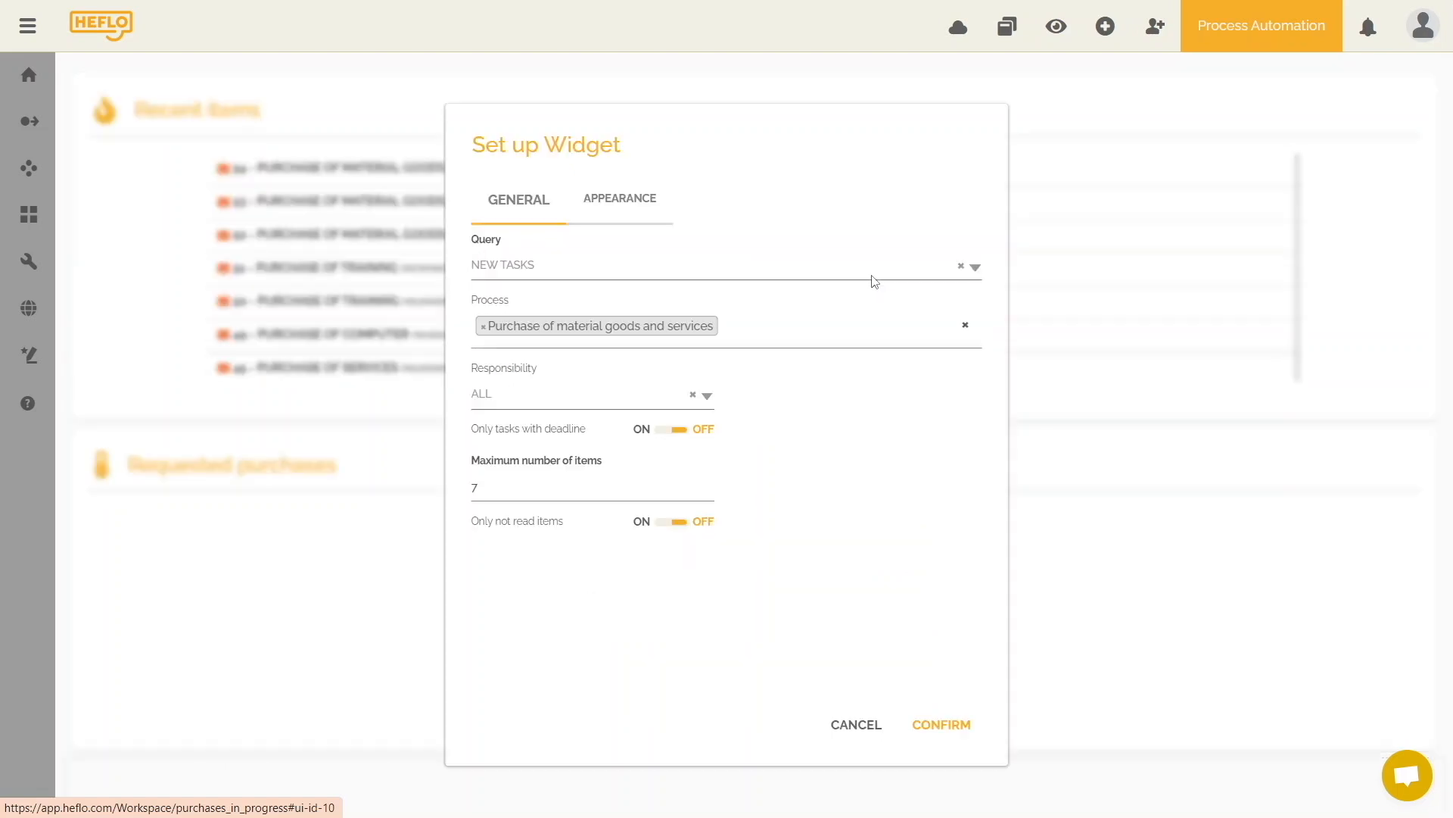
click(622, 207)
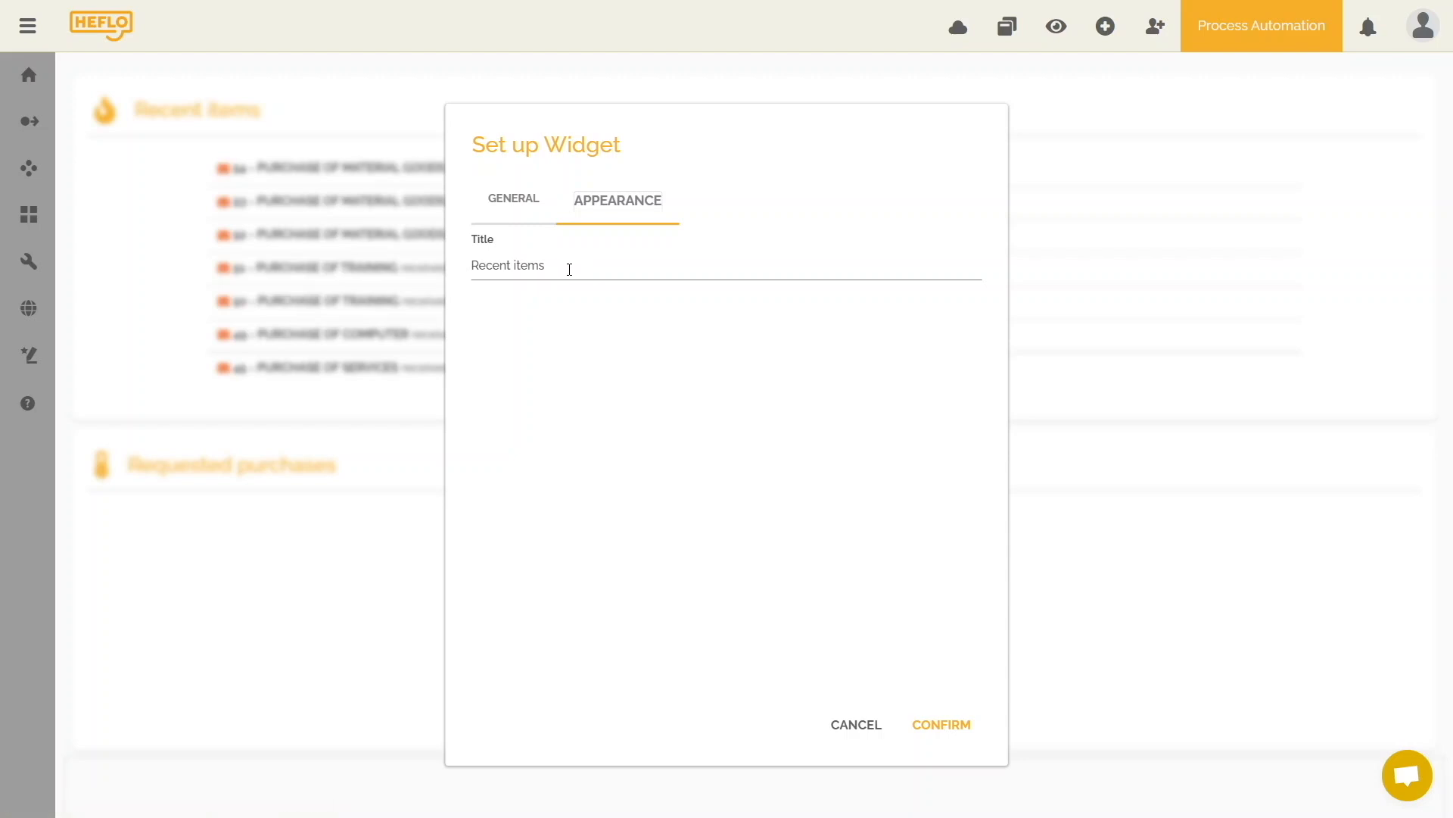
drag(552, 270, 468, 268)
text(R)
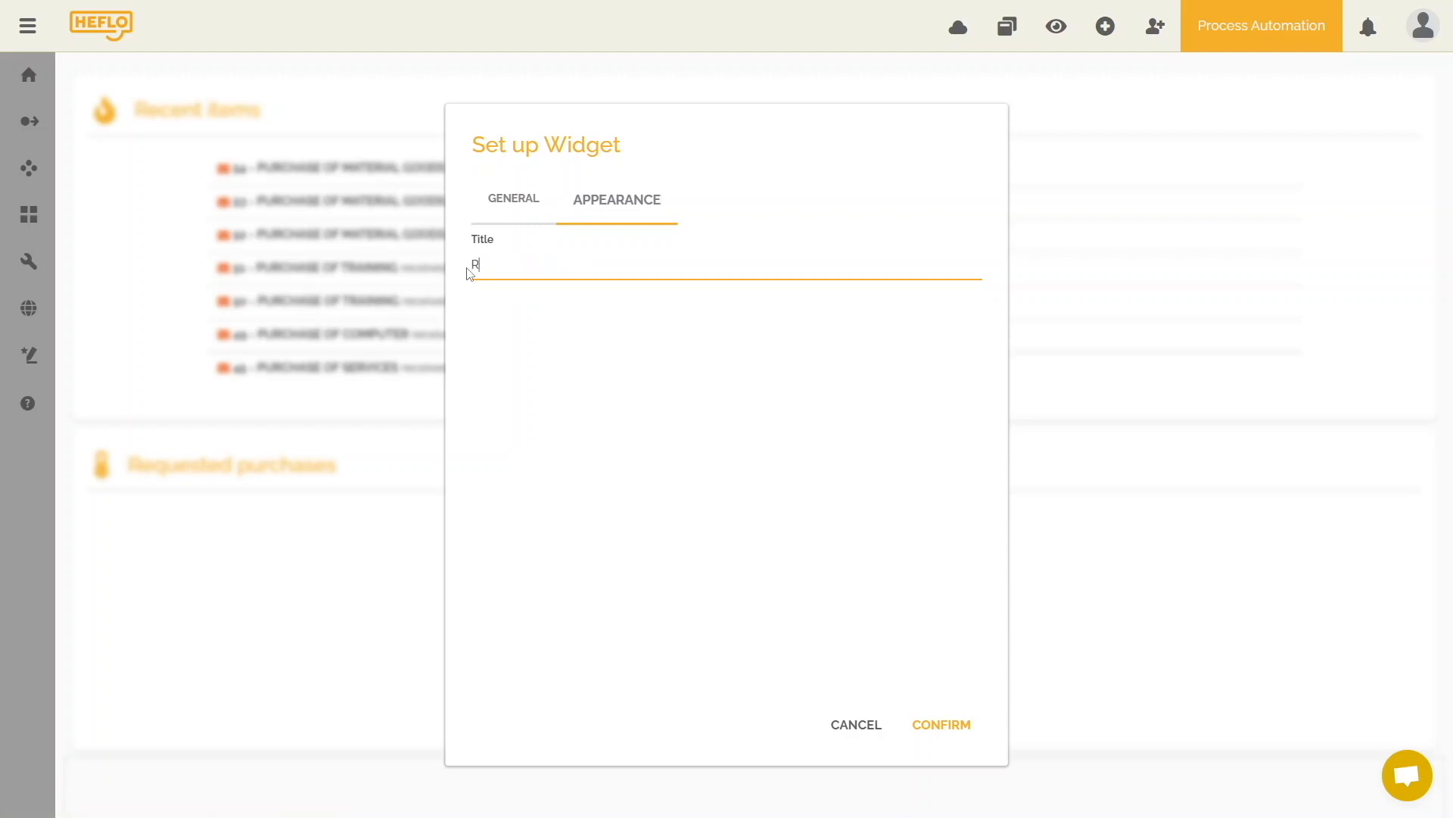
text(ecent requests)
click(963, 725)
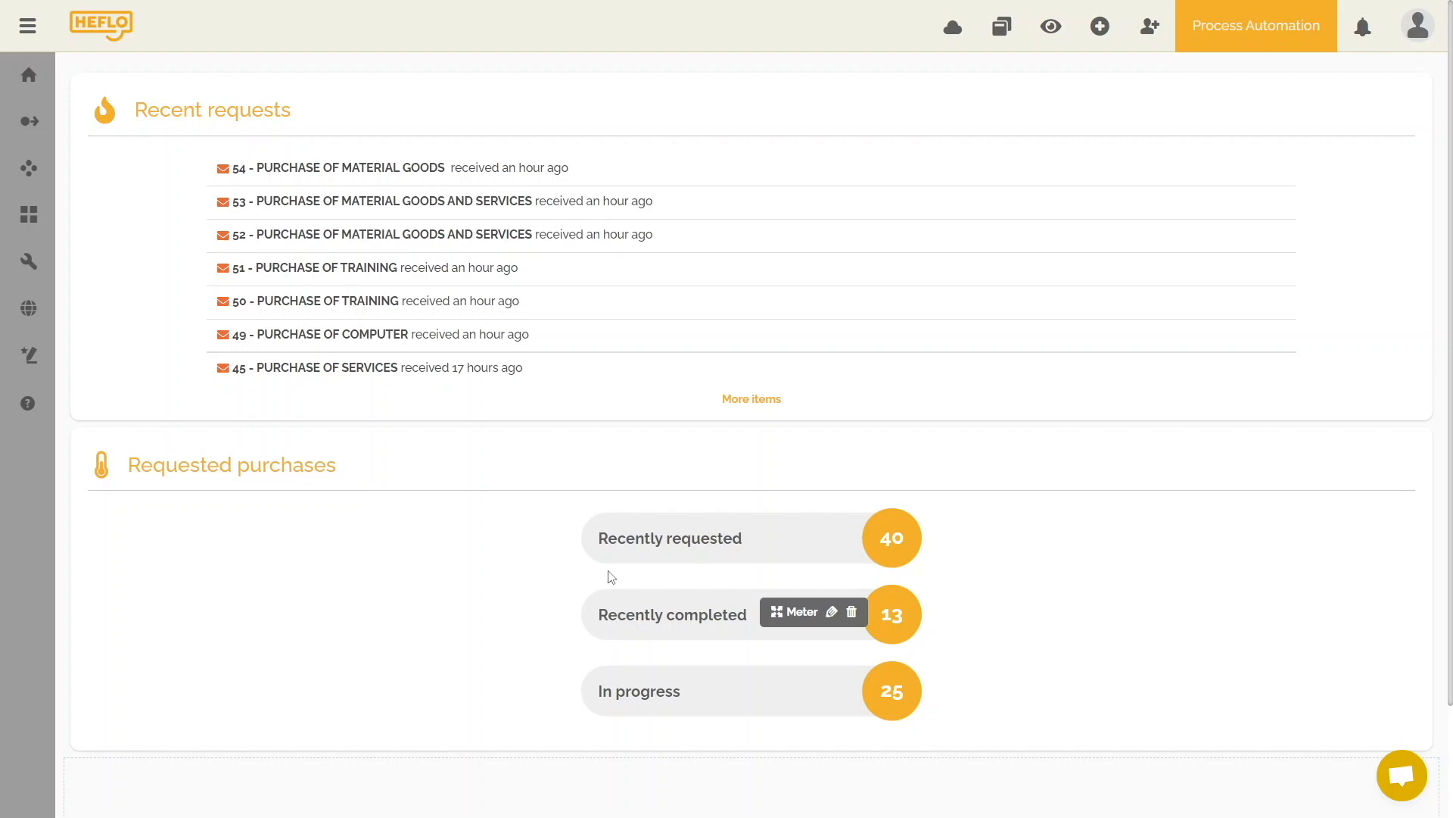
Add a Row widget below the Requested purchases widget and give it a second column.
scroll(606, 574, down, 2)
click(754, 714)
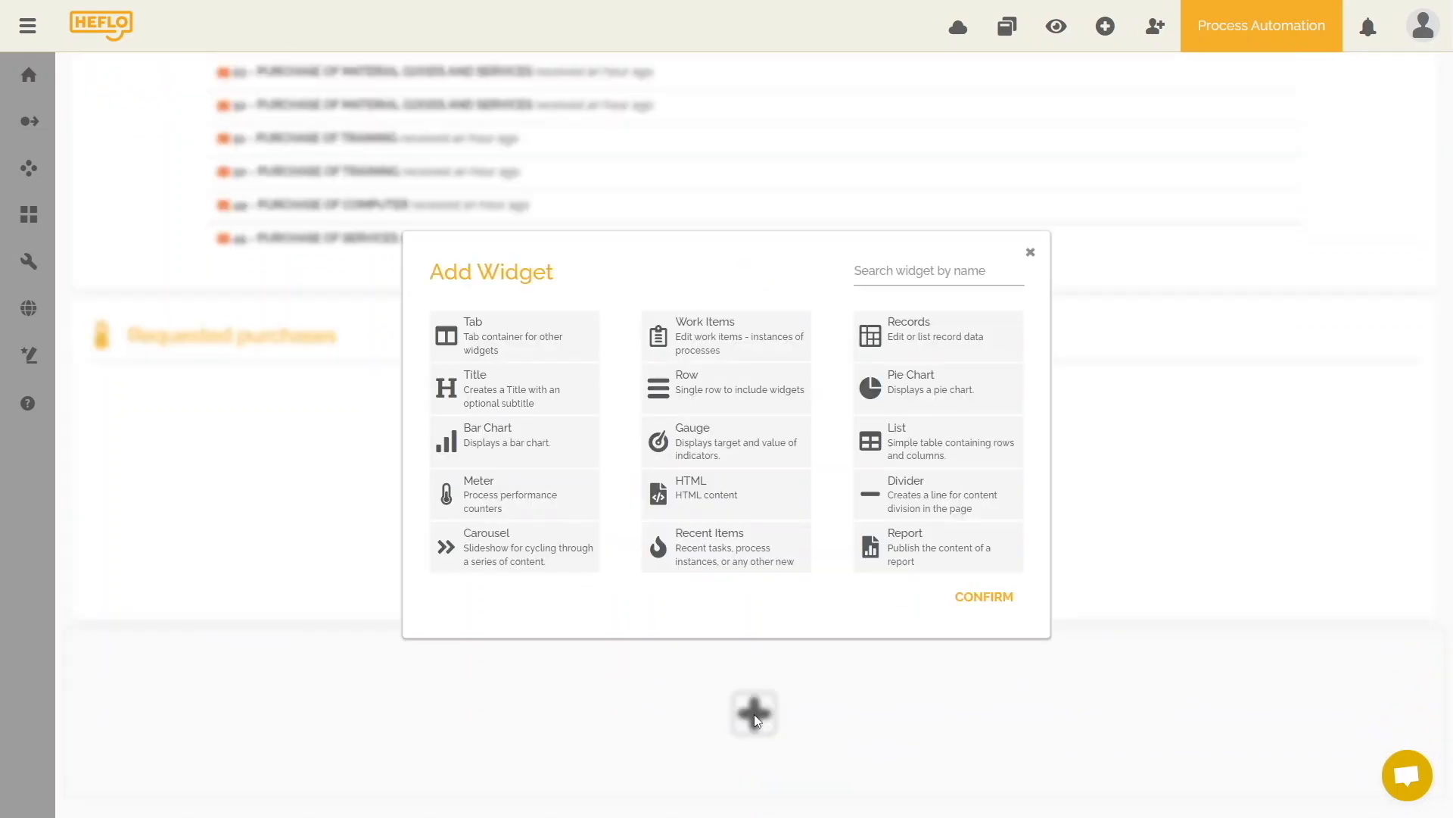
click(685, 386)
click(983, 596)
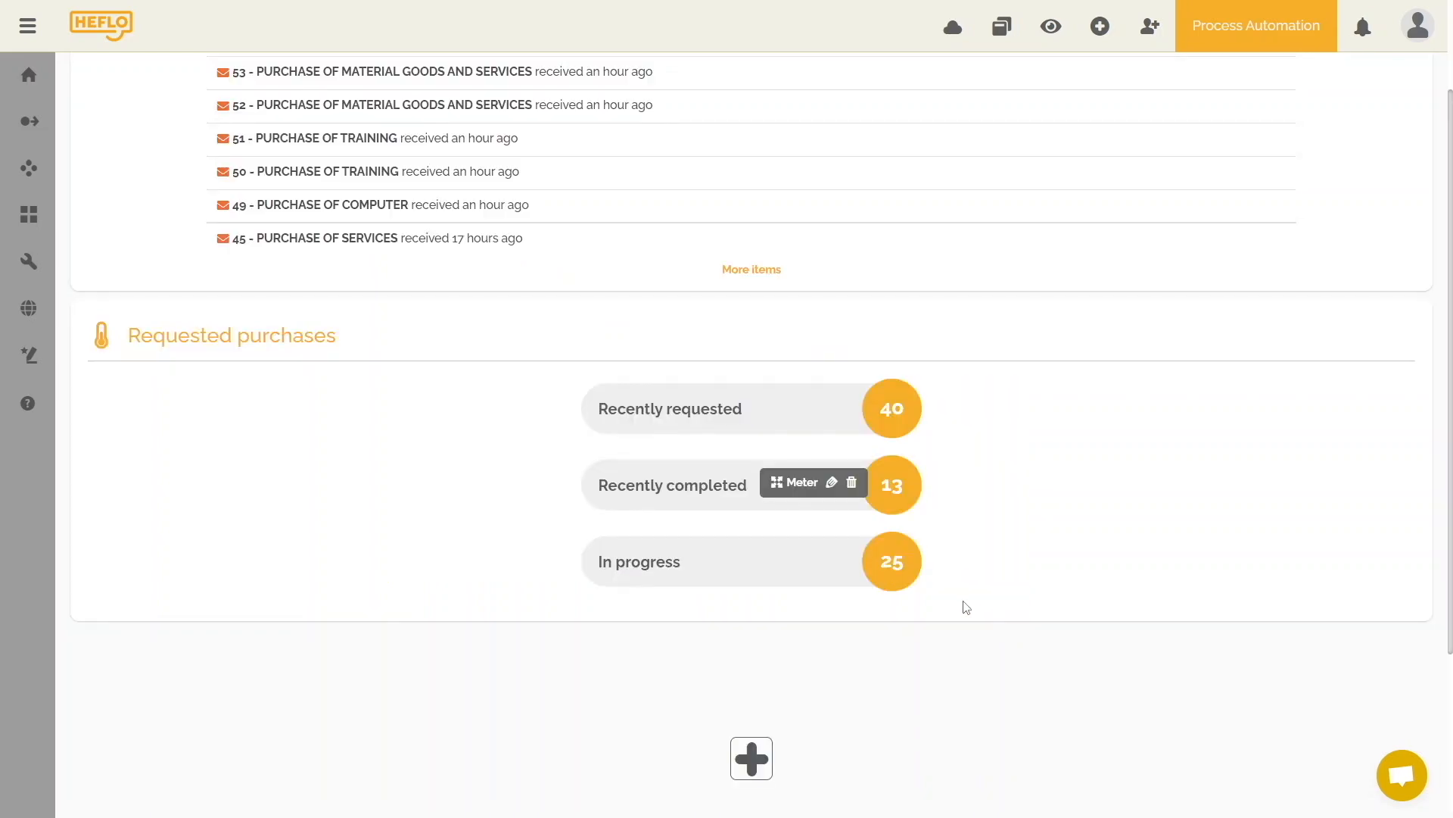
scroll(942, 610, down, 3)
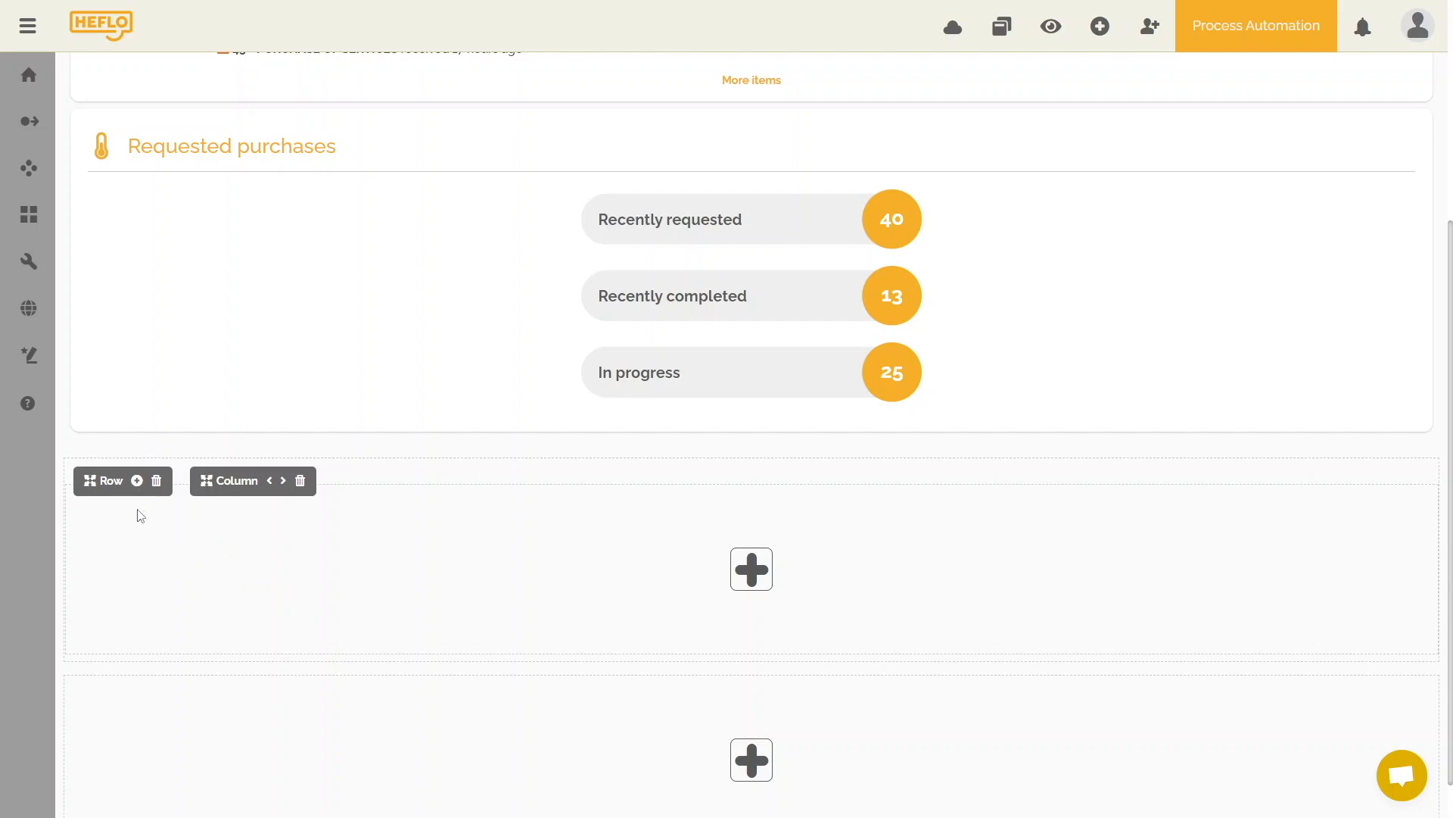
click(138, 482)
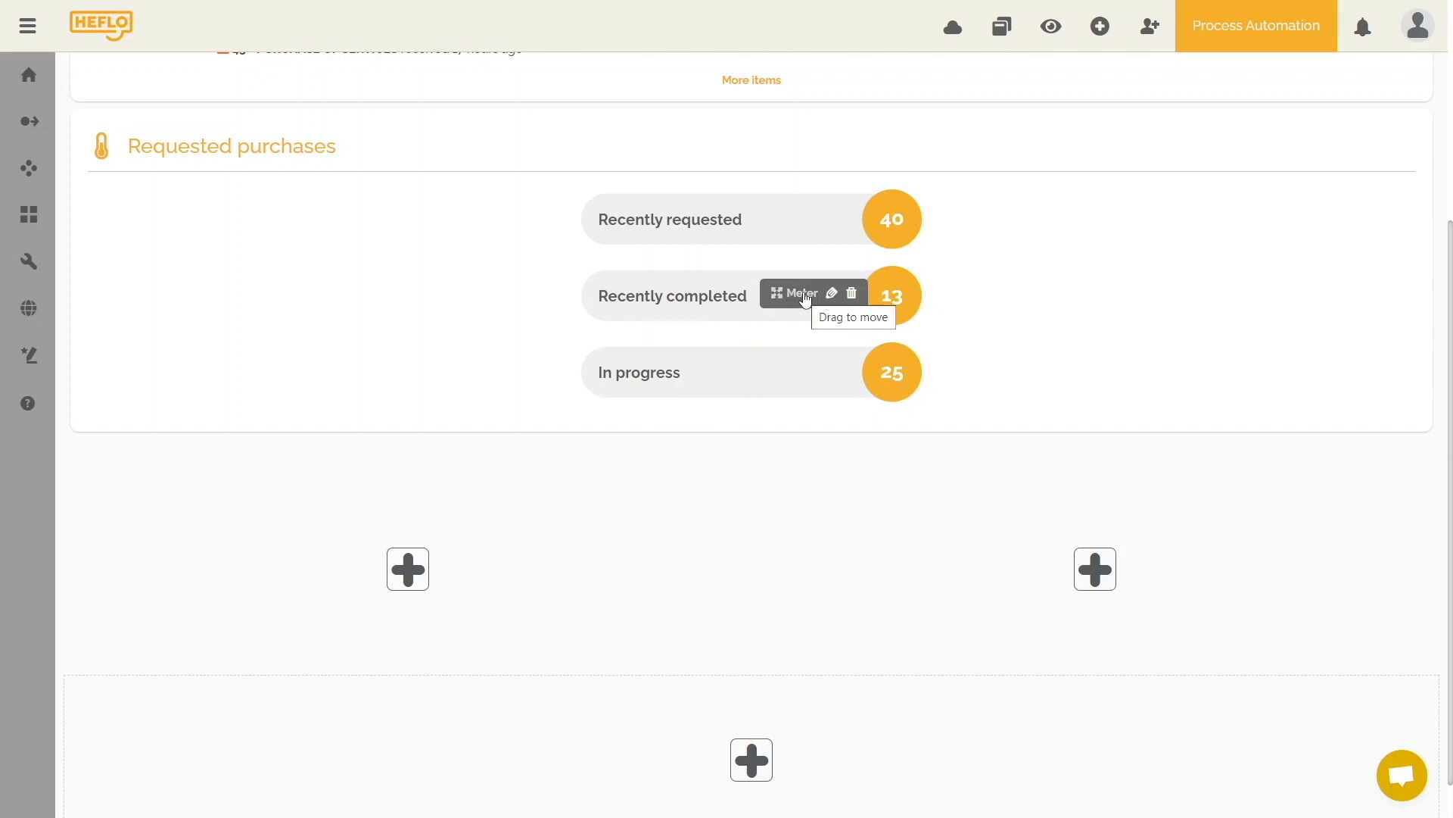
Move the Requested purchases meter into the row's second column and the Recent requests widget into its first column.
drag(805, 298, 1112, 586)
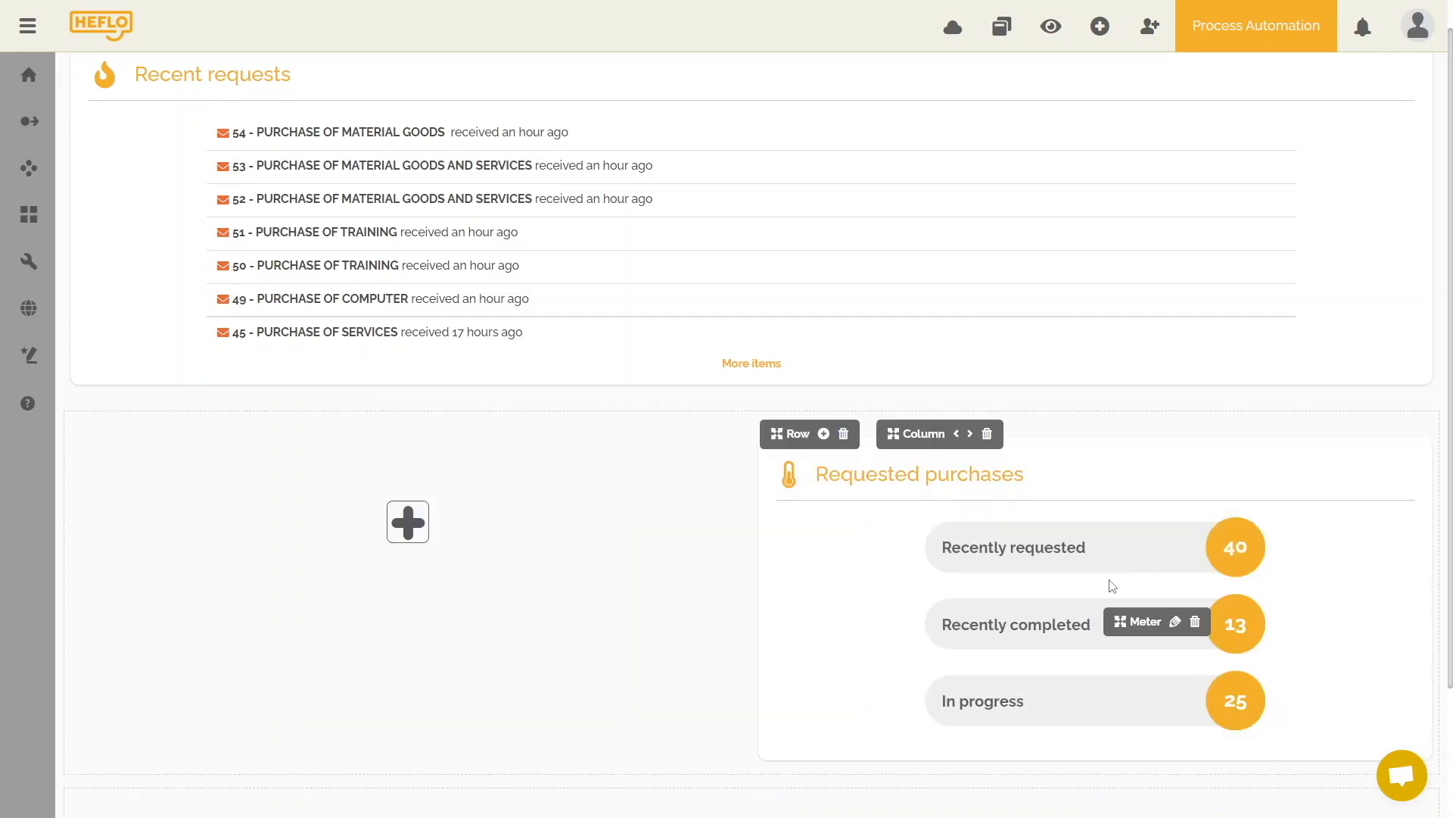
mouse_move(820, 243)
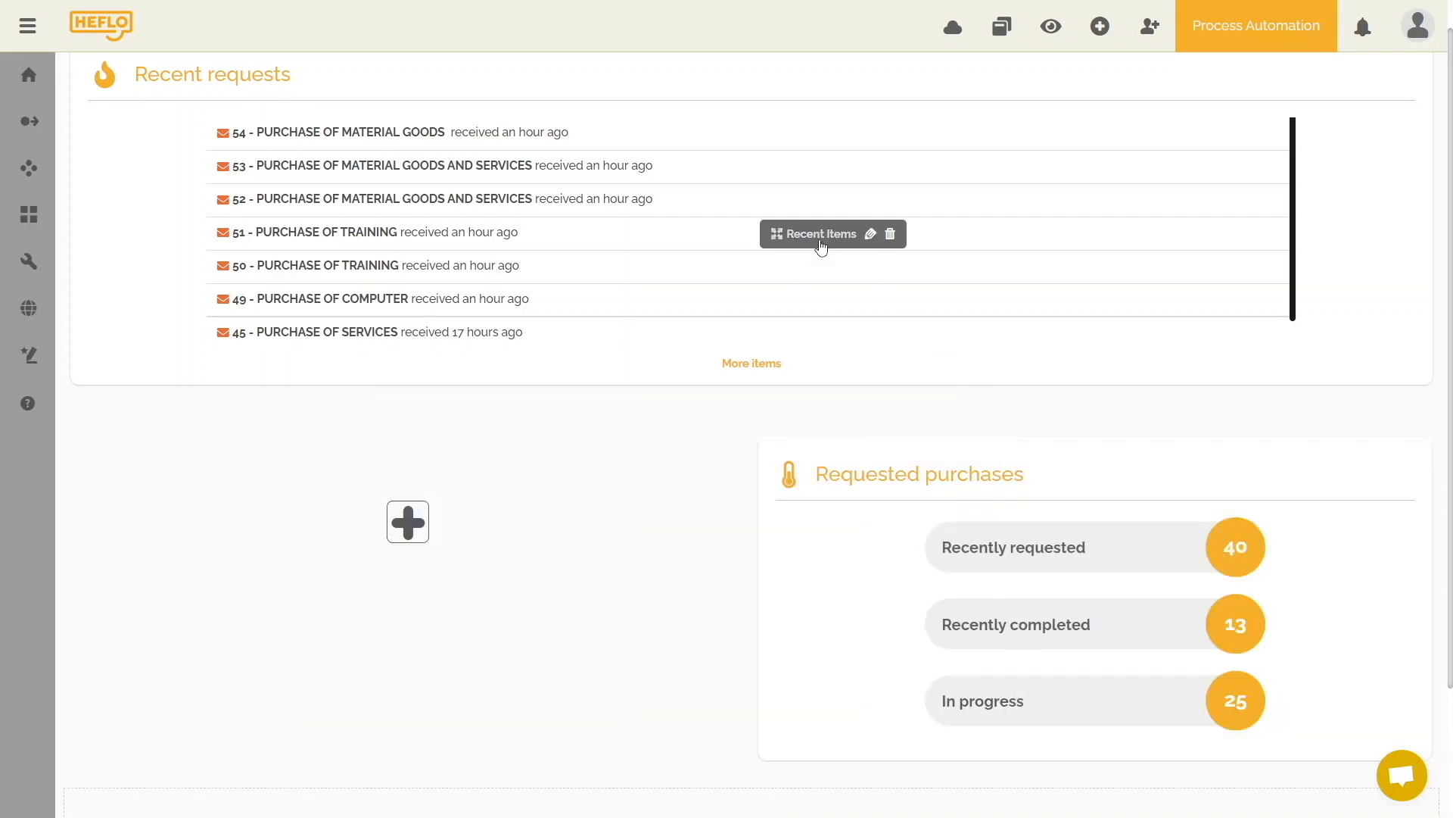
drag(817, 246, 509, 253)
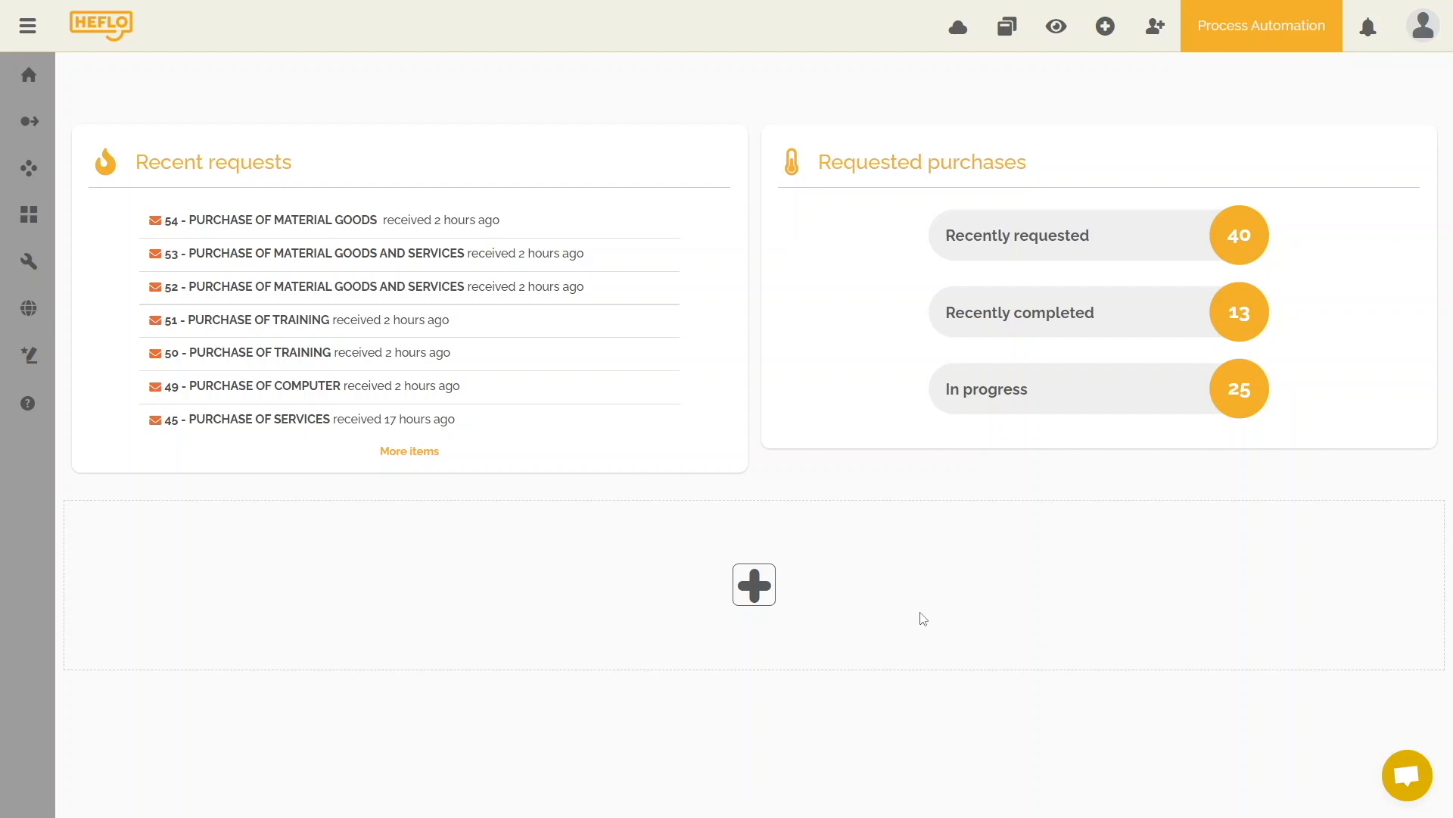
Add a Pie Chart widget below the two-column row.
click(750, 588)
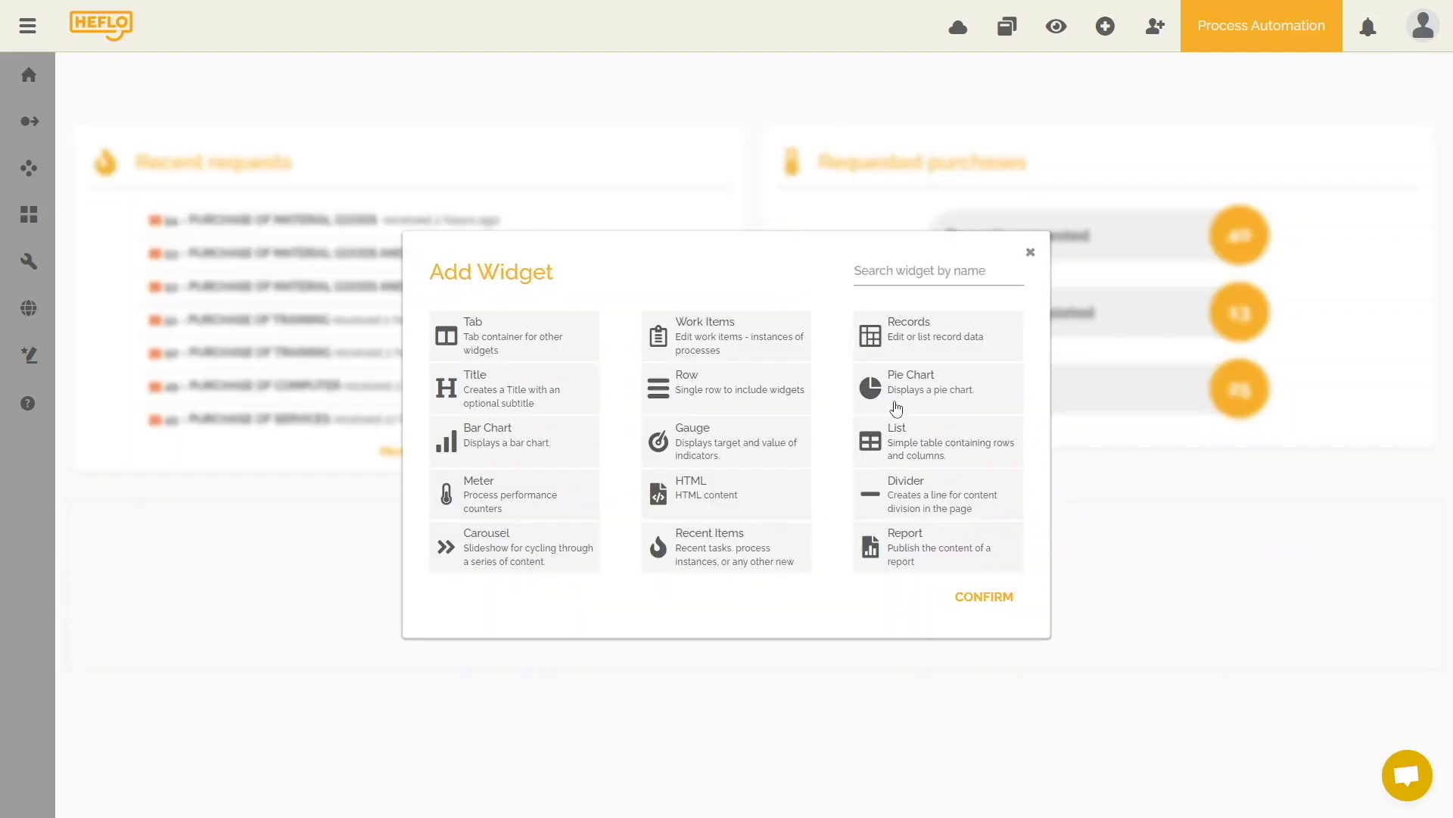
click(915, 388)
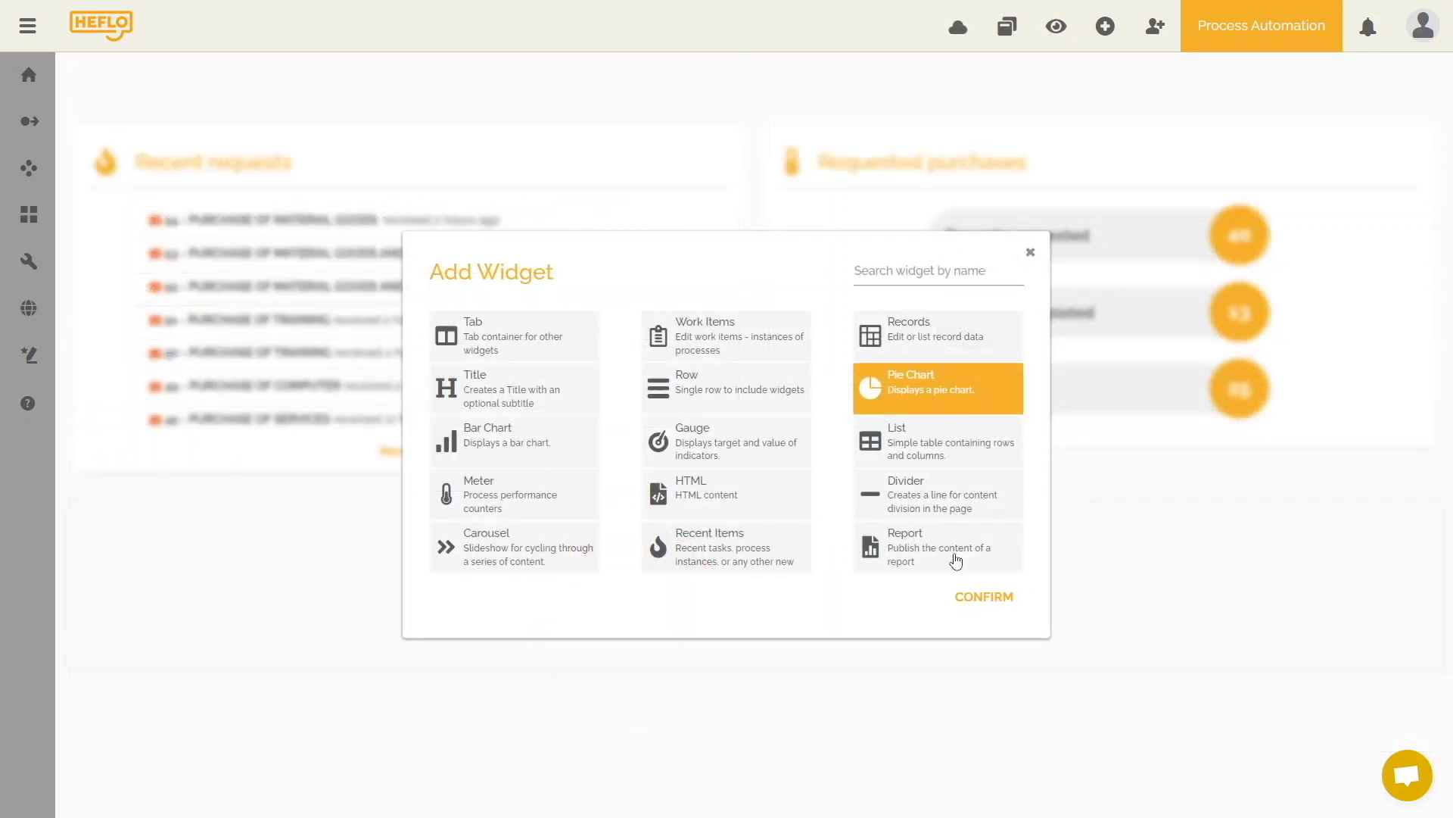
click(974, 595)
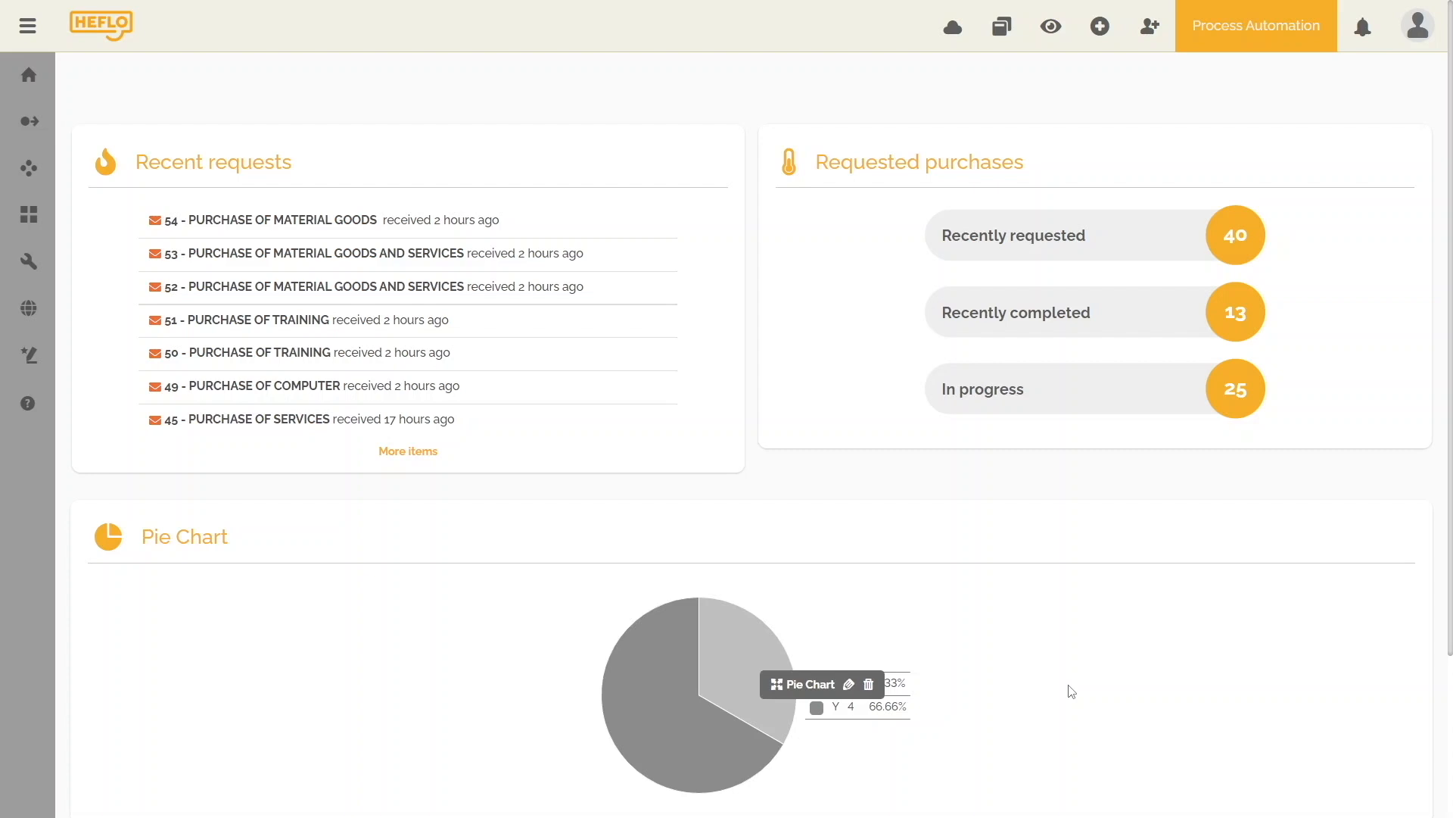
Start a new datasource for the Pie Chart widget with Instance of a process as its data source.
click(847, 684)
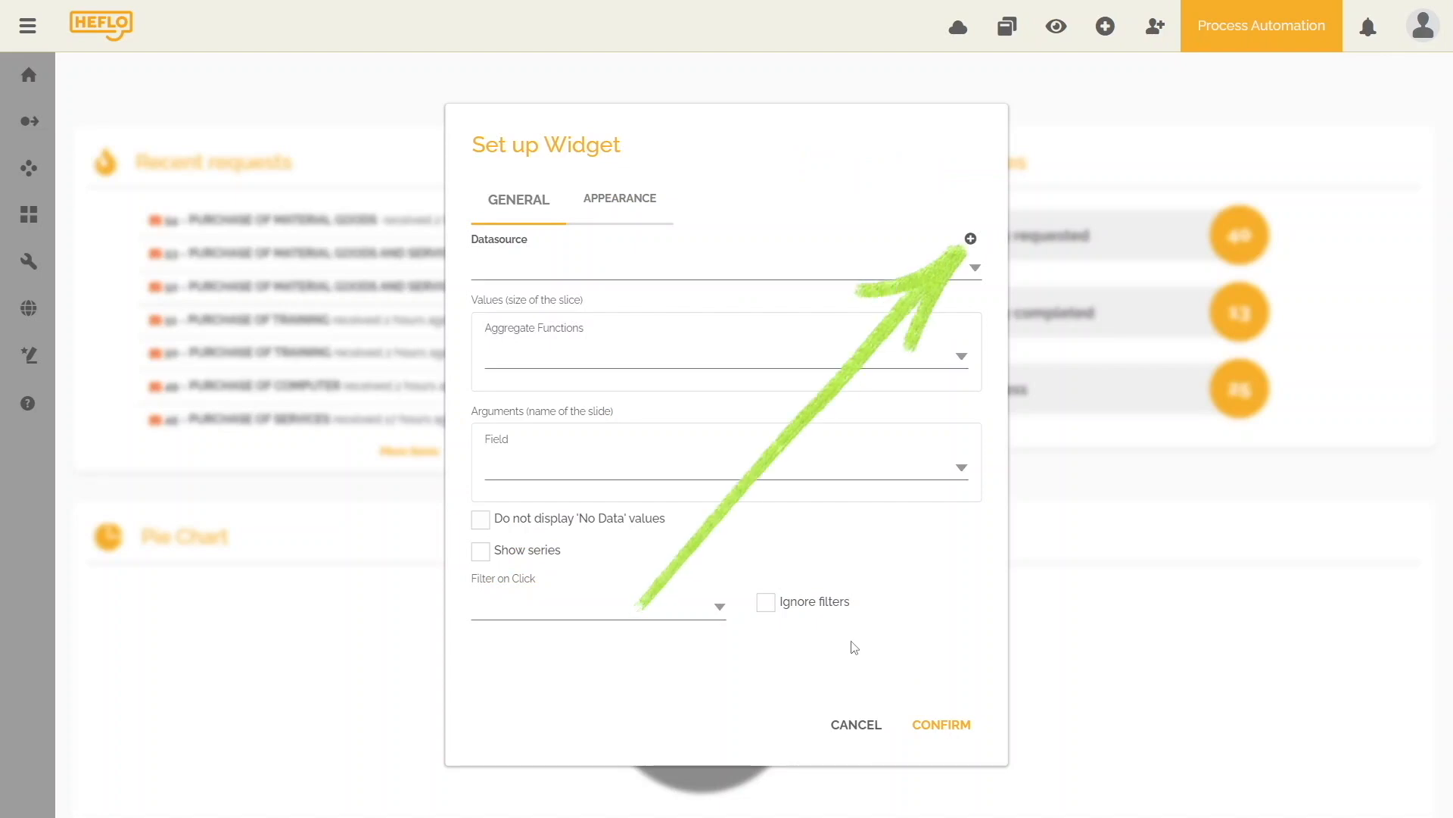
click(971, 239)
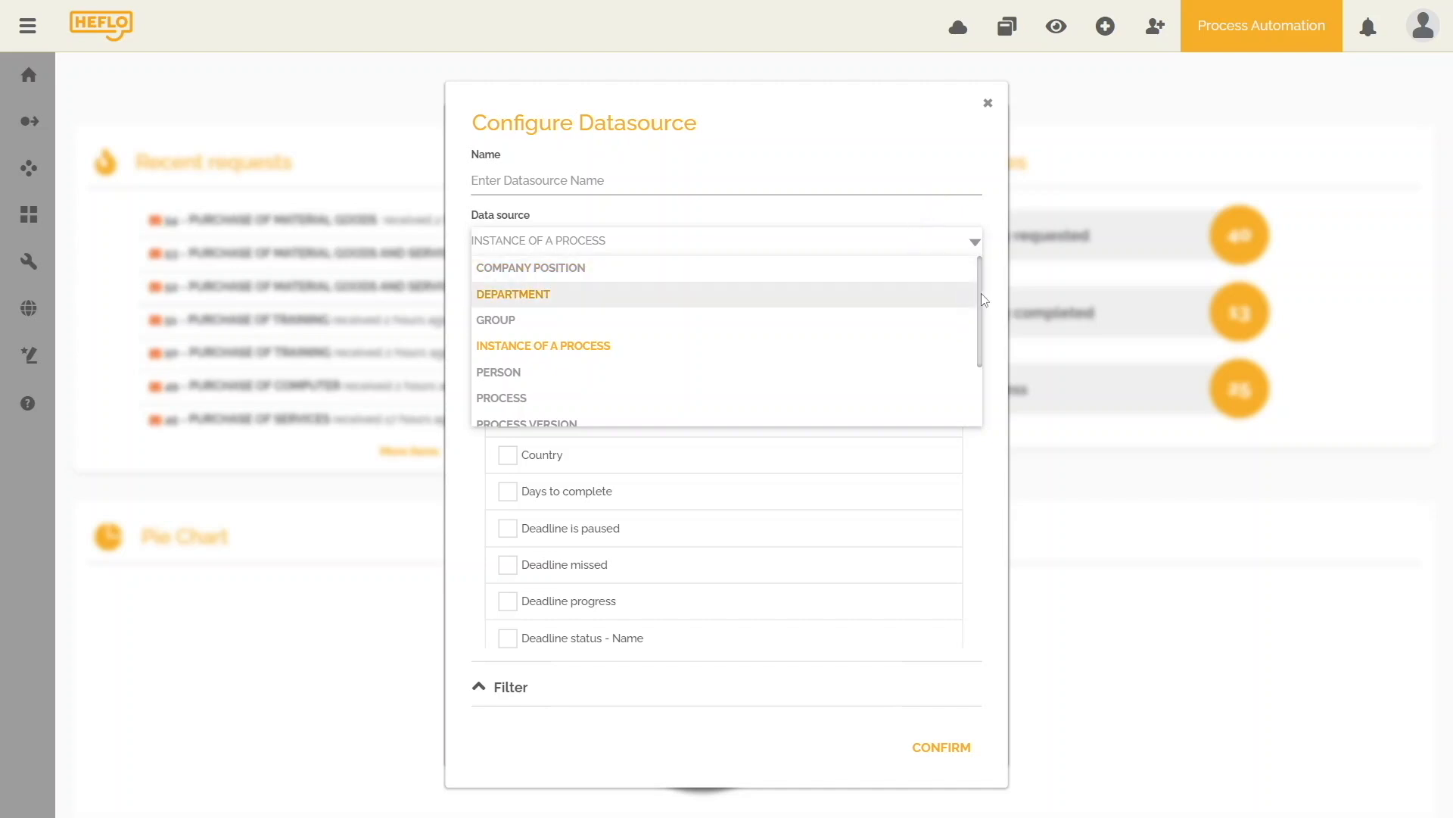
mouse_move(978, 285)
mouse_down()
mouse_move(974, 383)
mouse_move(976, 274)
mouse_up()
click(681, 352)
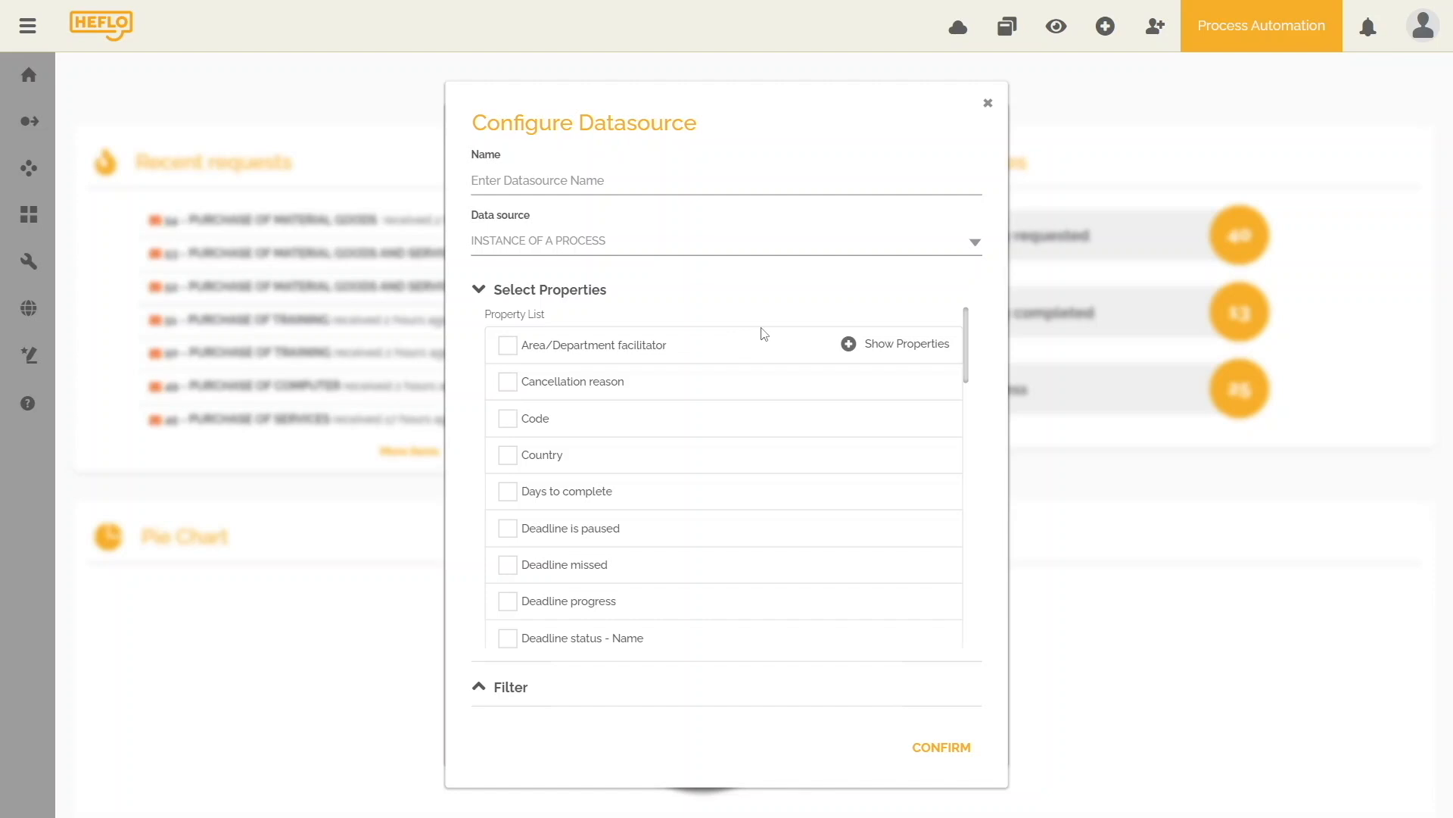
Include the Total Amount property and the name of the Requestor's Department in the datasource.
drag(965, 324, 951, 616)
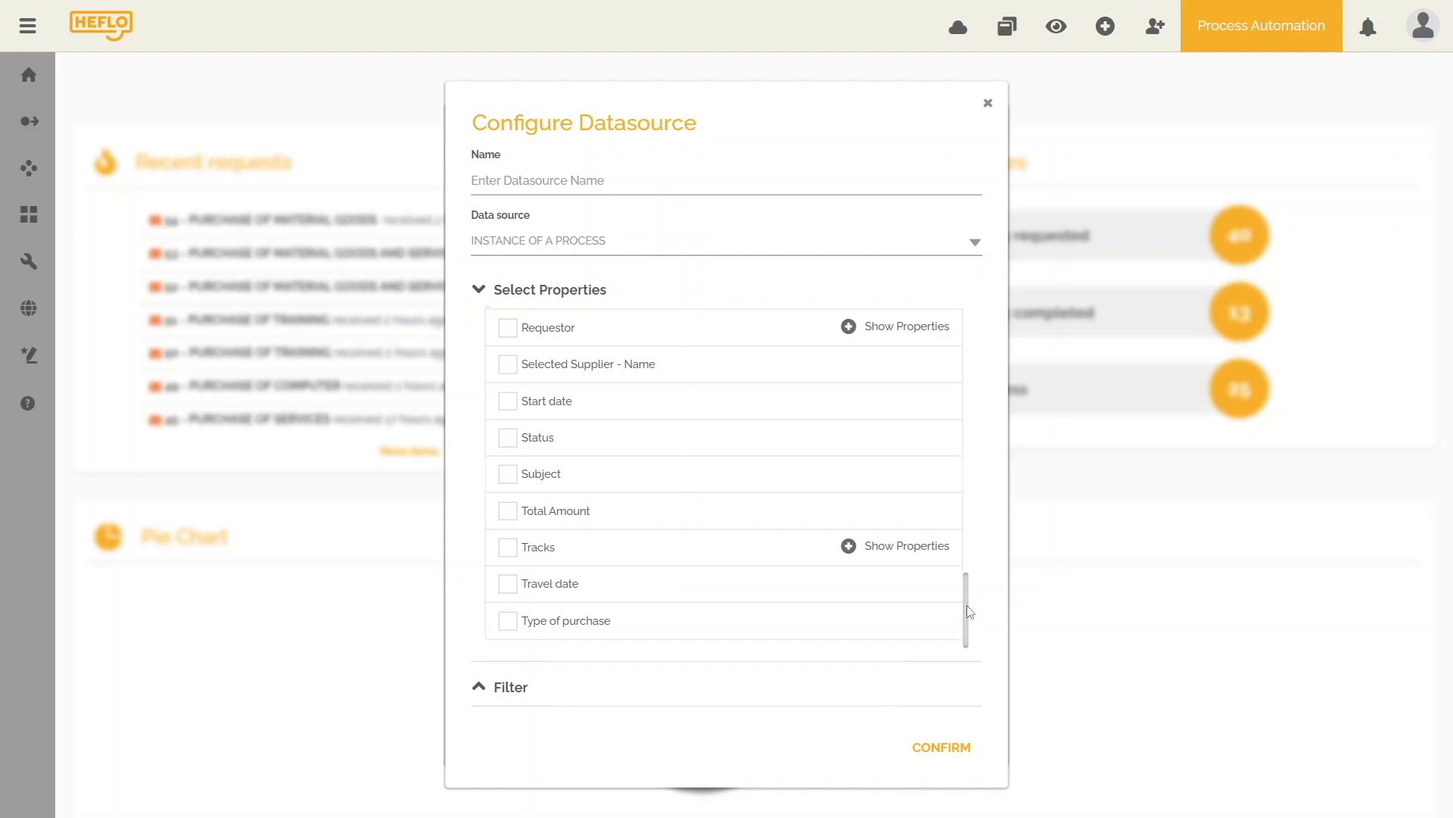
click(513, 516)
click(904, 327)
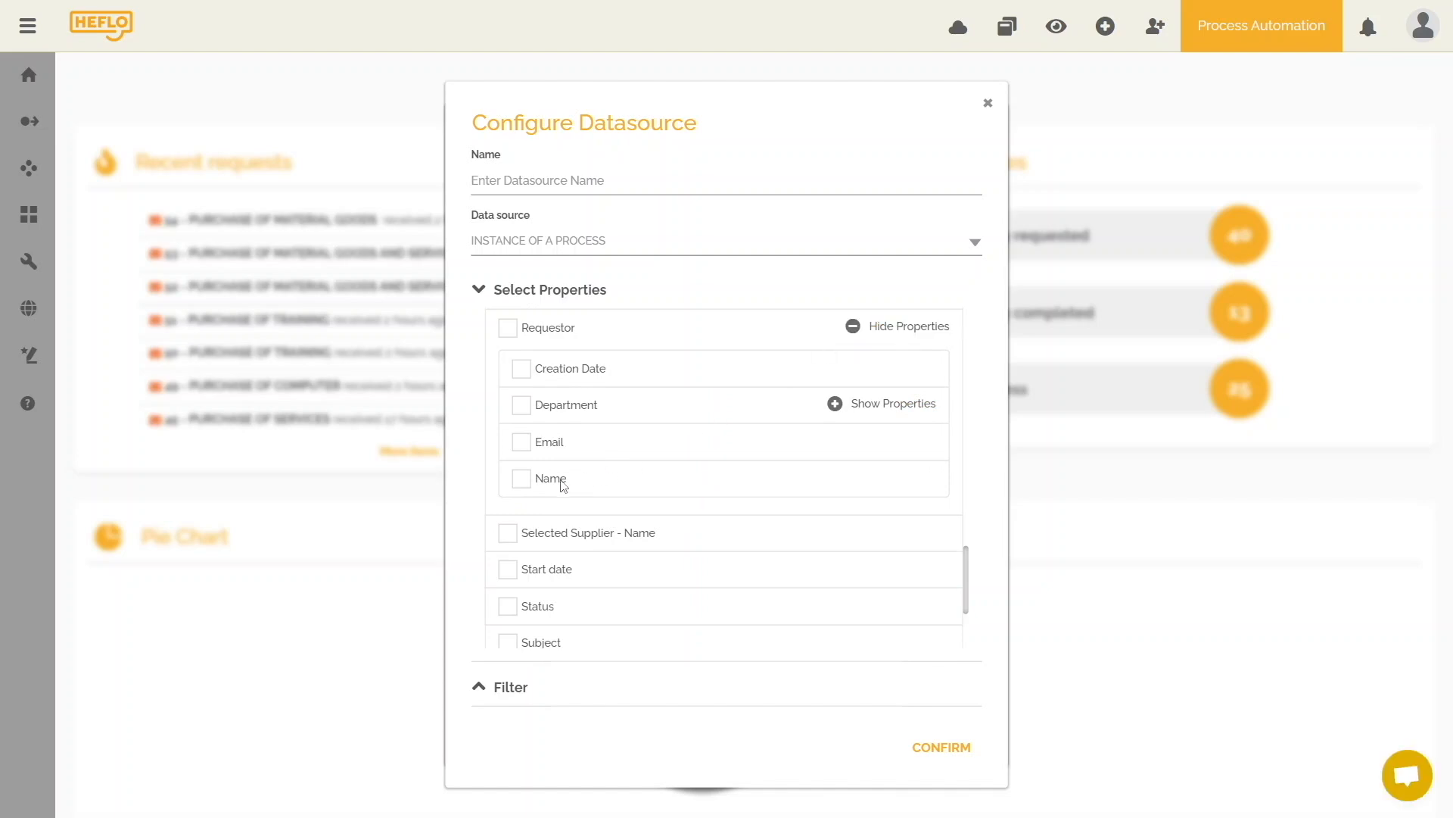
click(521, 480)
click(522, 480)
click(884, 405)
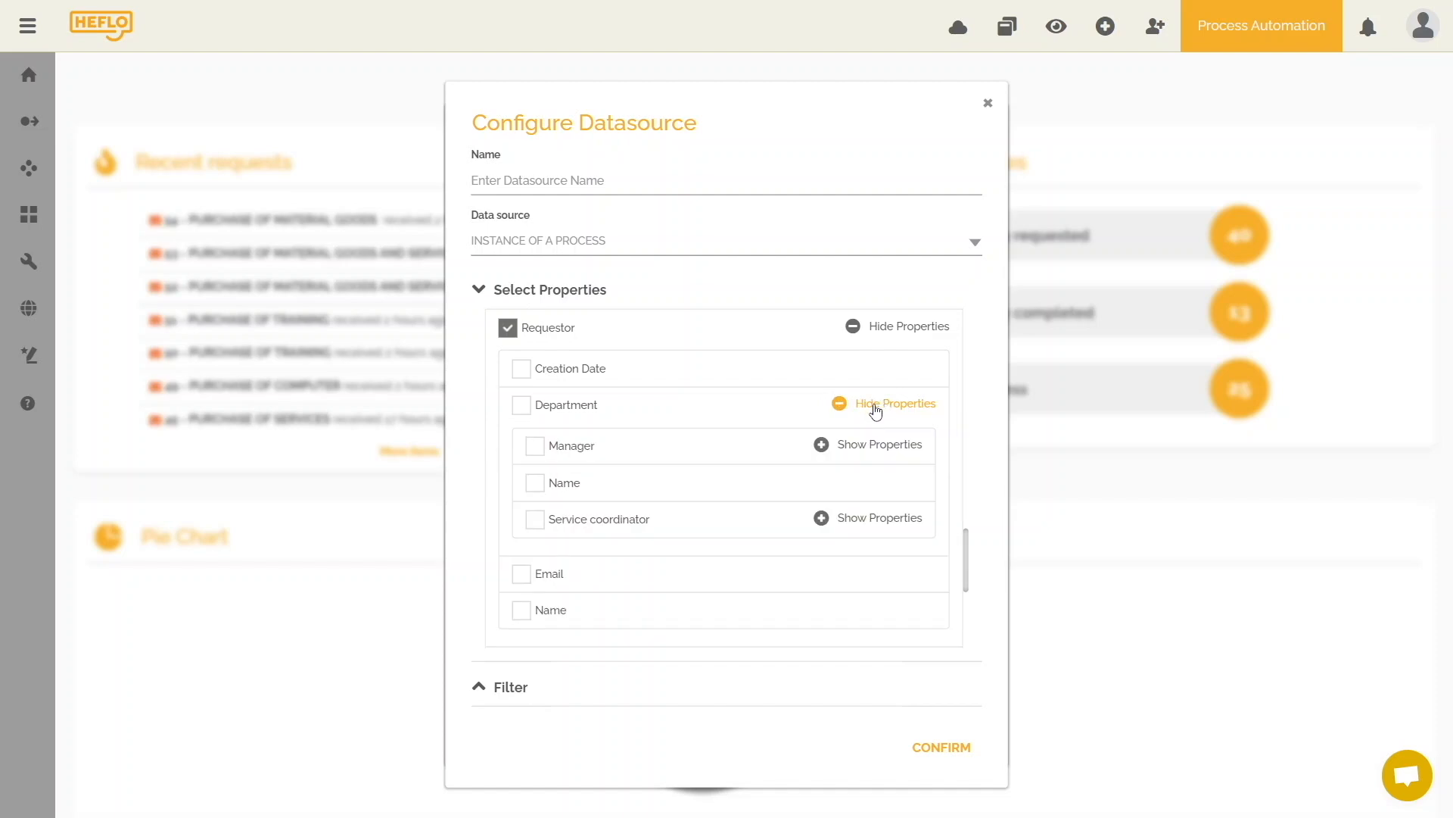
click(538, 486)
Filter the datasource by the process "Purchase of material goods and services".
click(511, 689)
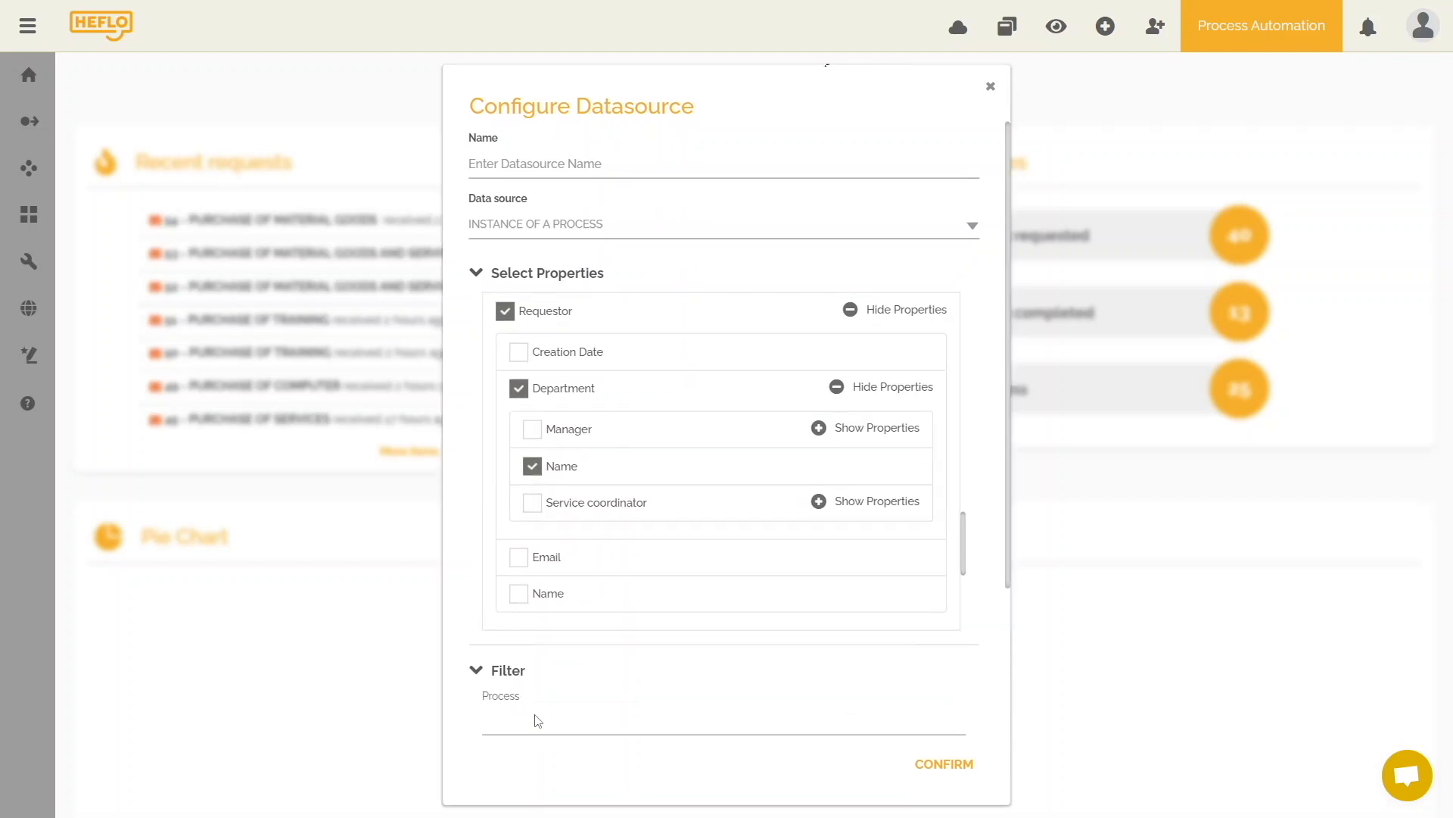
scroll(569, 707, down, 3)
click(591, 506)
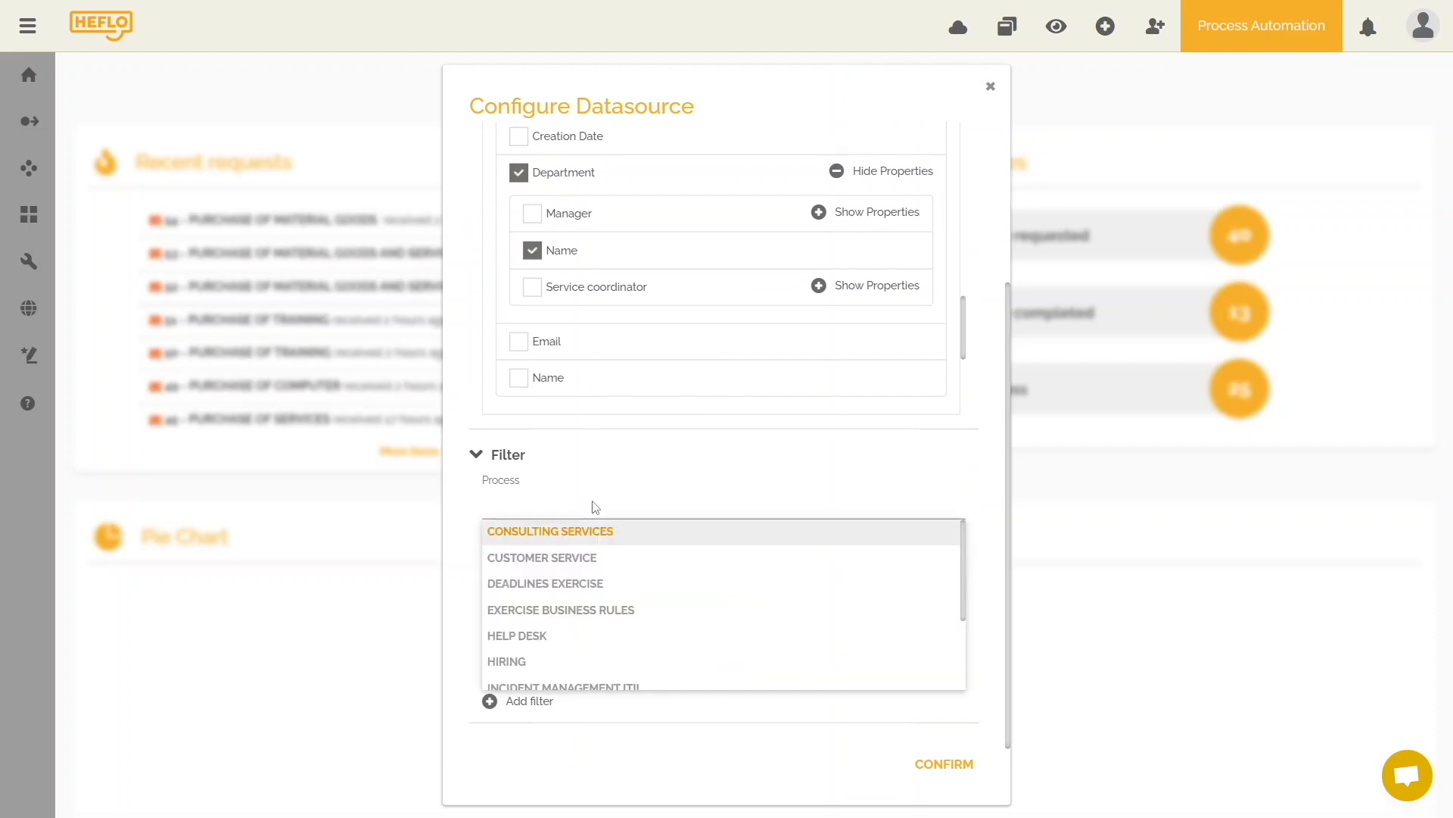
scroll(594, 606, down, 2)
click(596, 627)
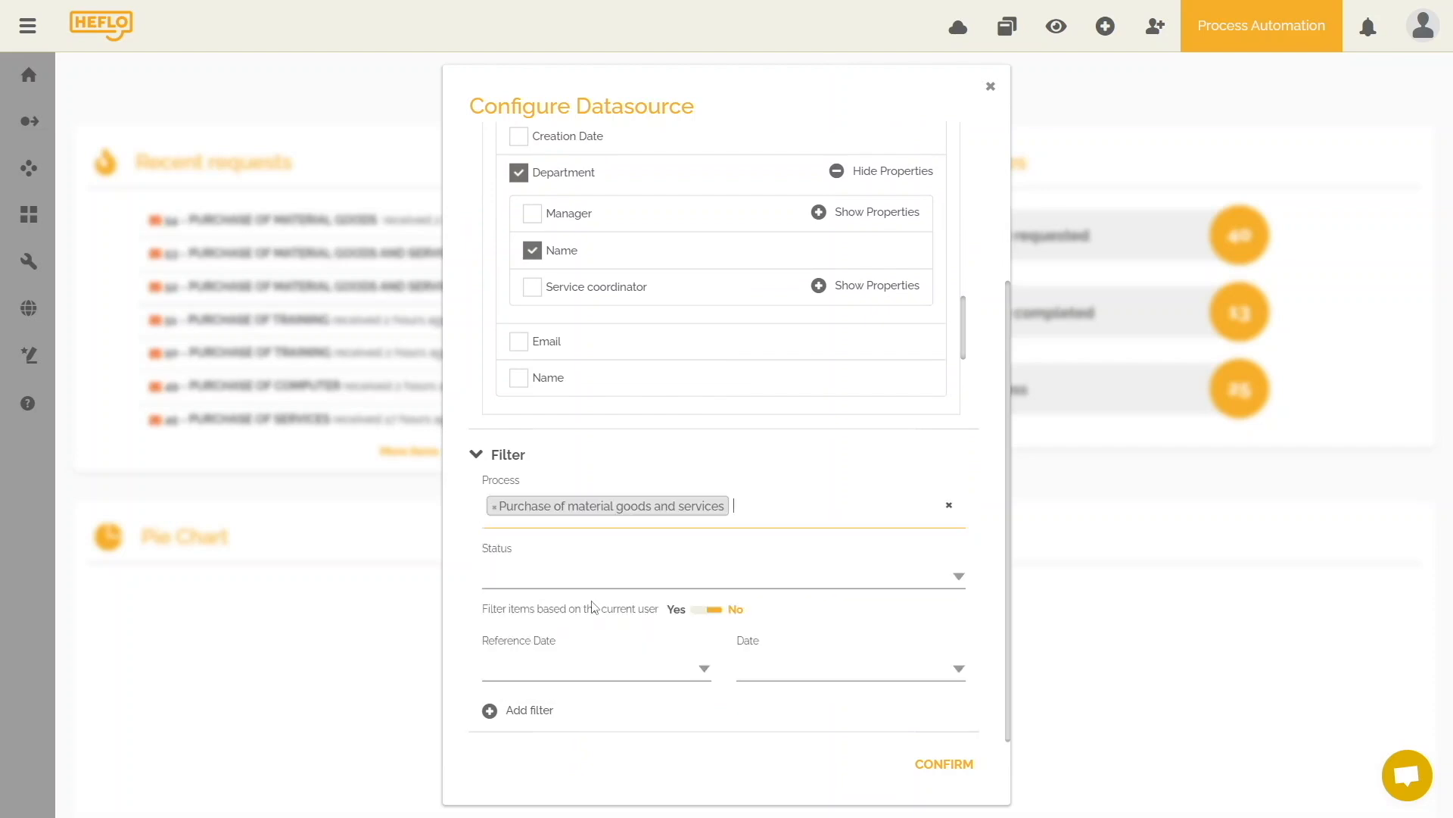
Filter the datasource to the status Opened / Suspended / In compensation and the start date to the current year.
click(589, 581)
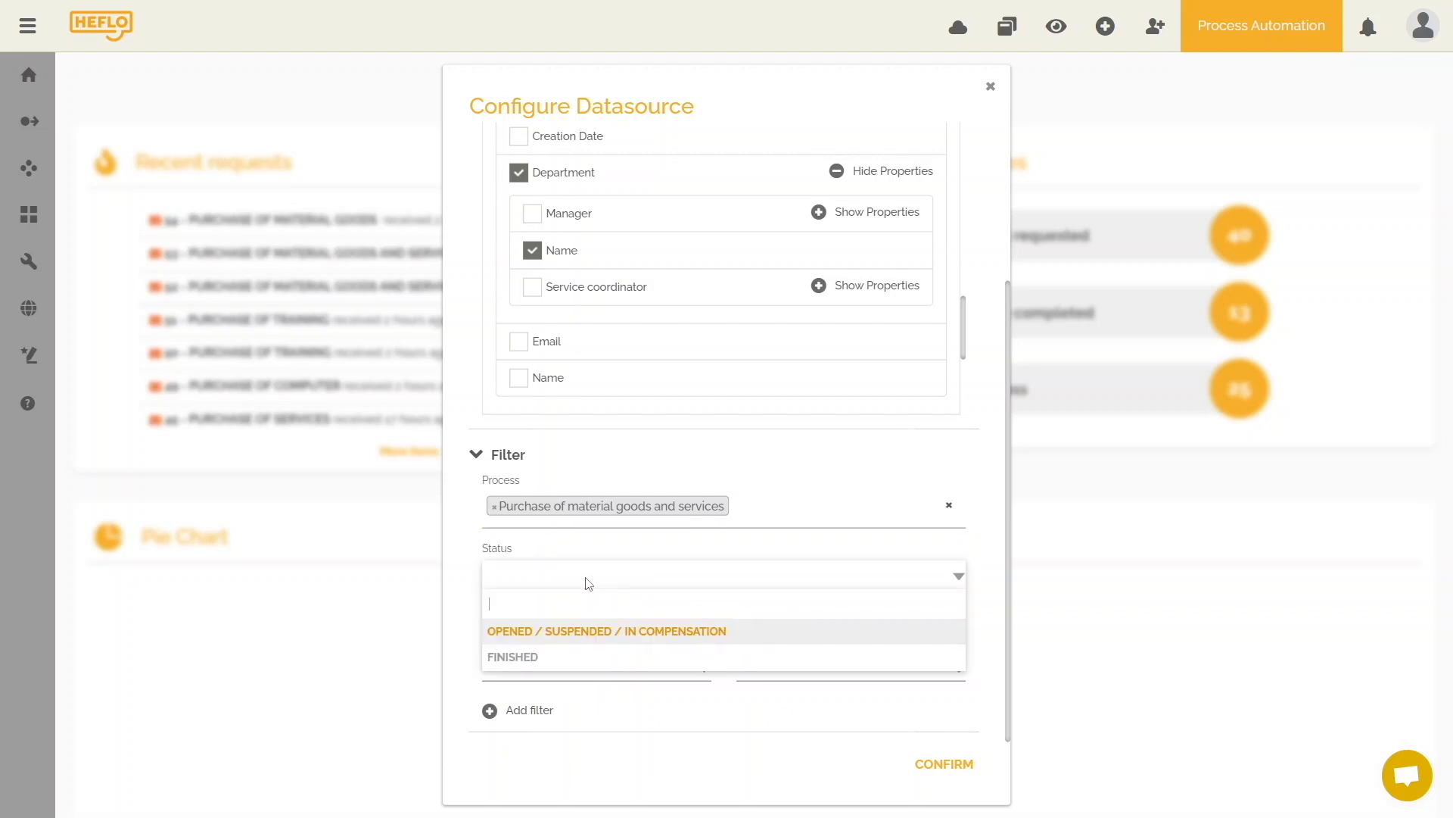
click(592, 631)
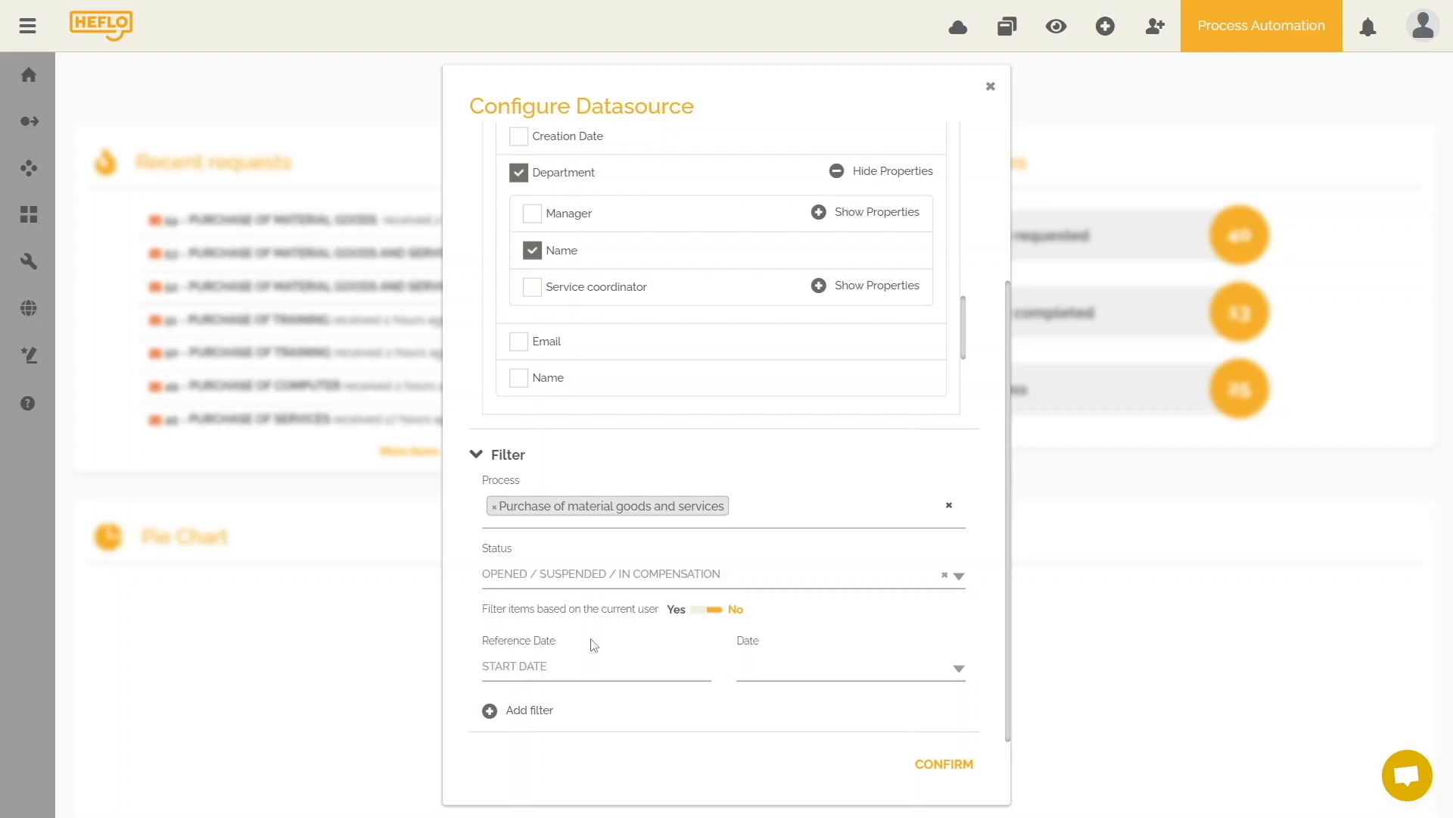
click(773, 673)
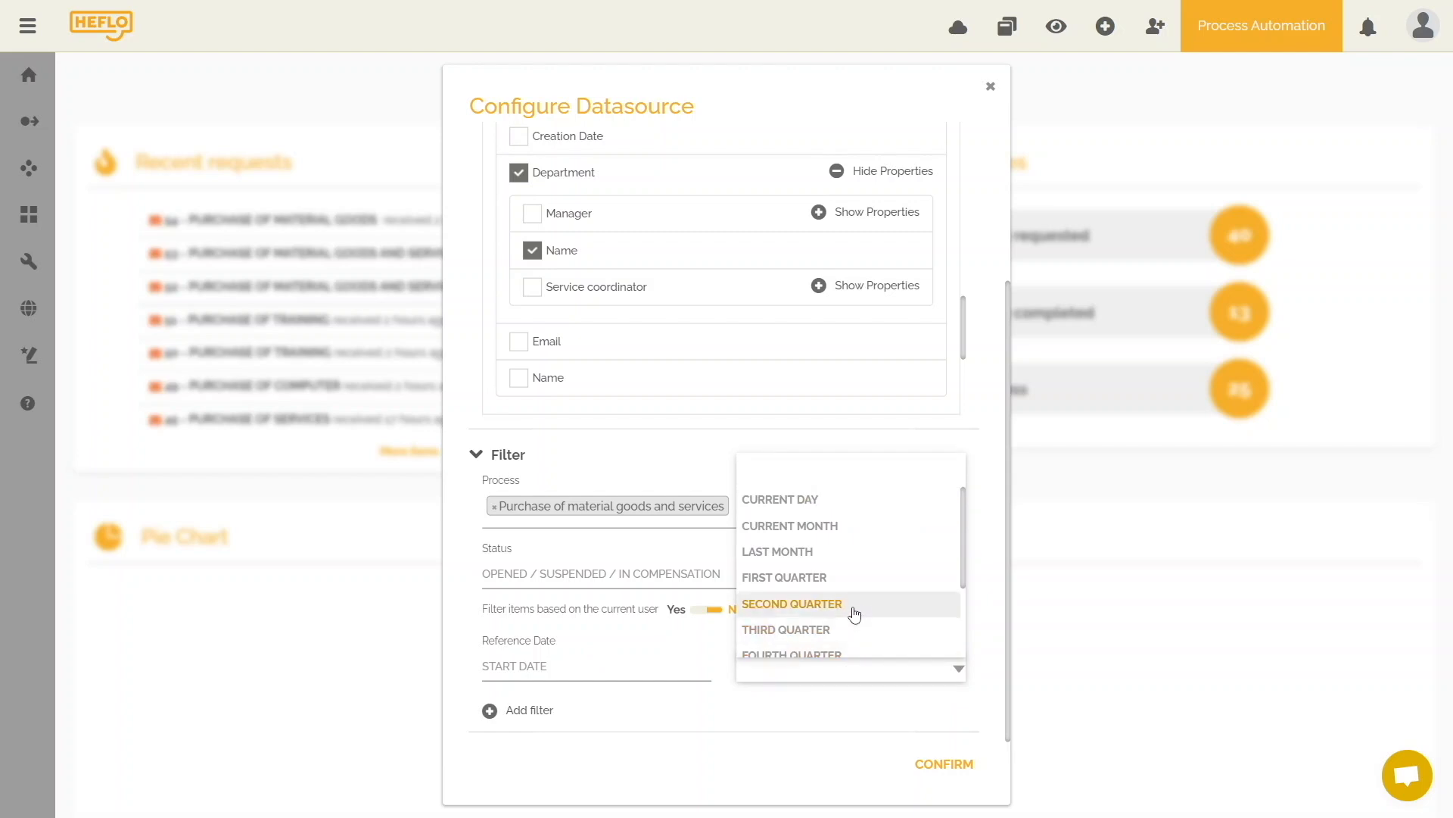
scroll(850, 610, down, 3)
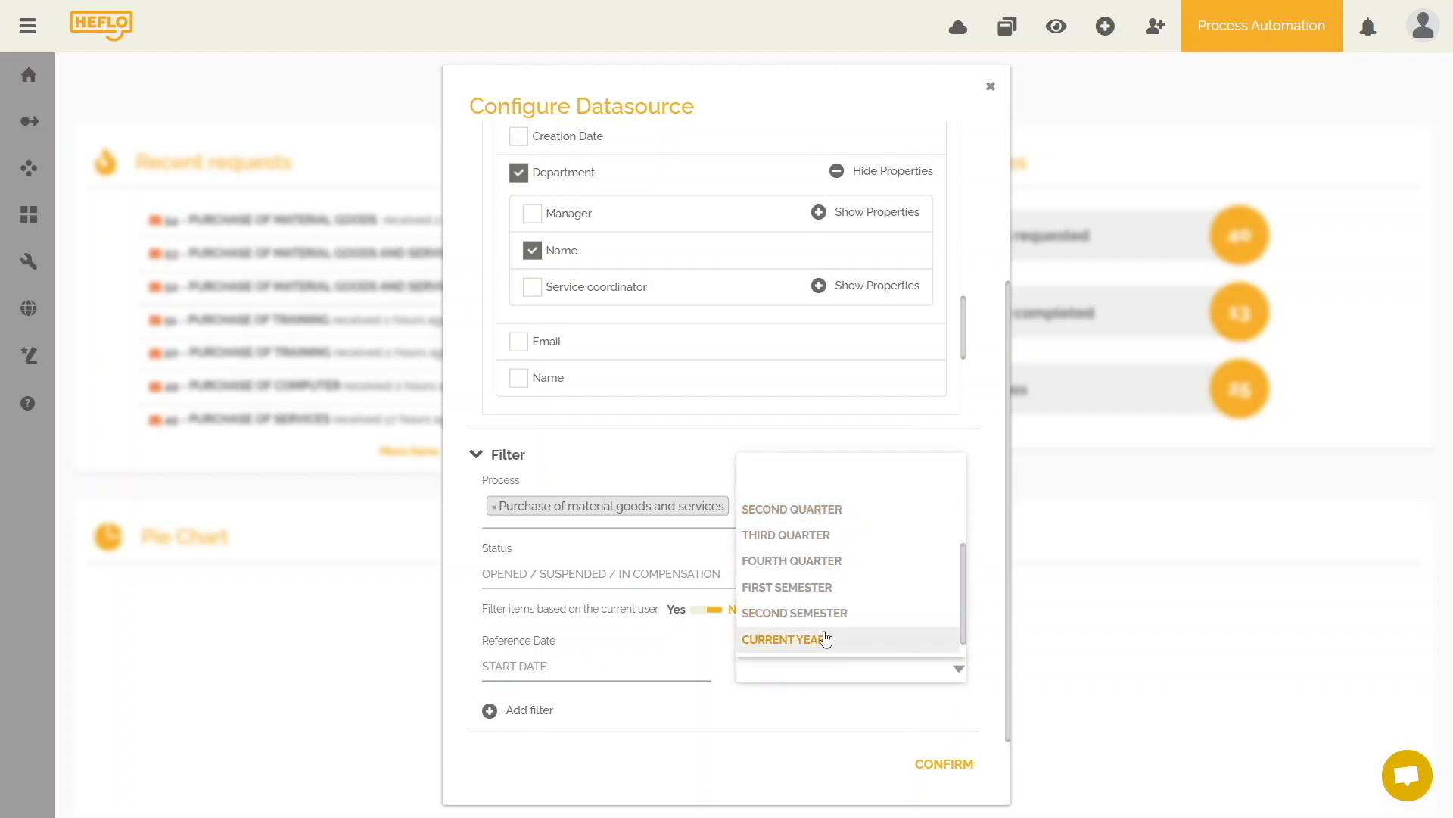
click(828, 638)
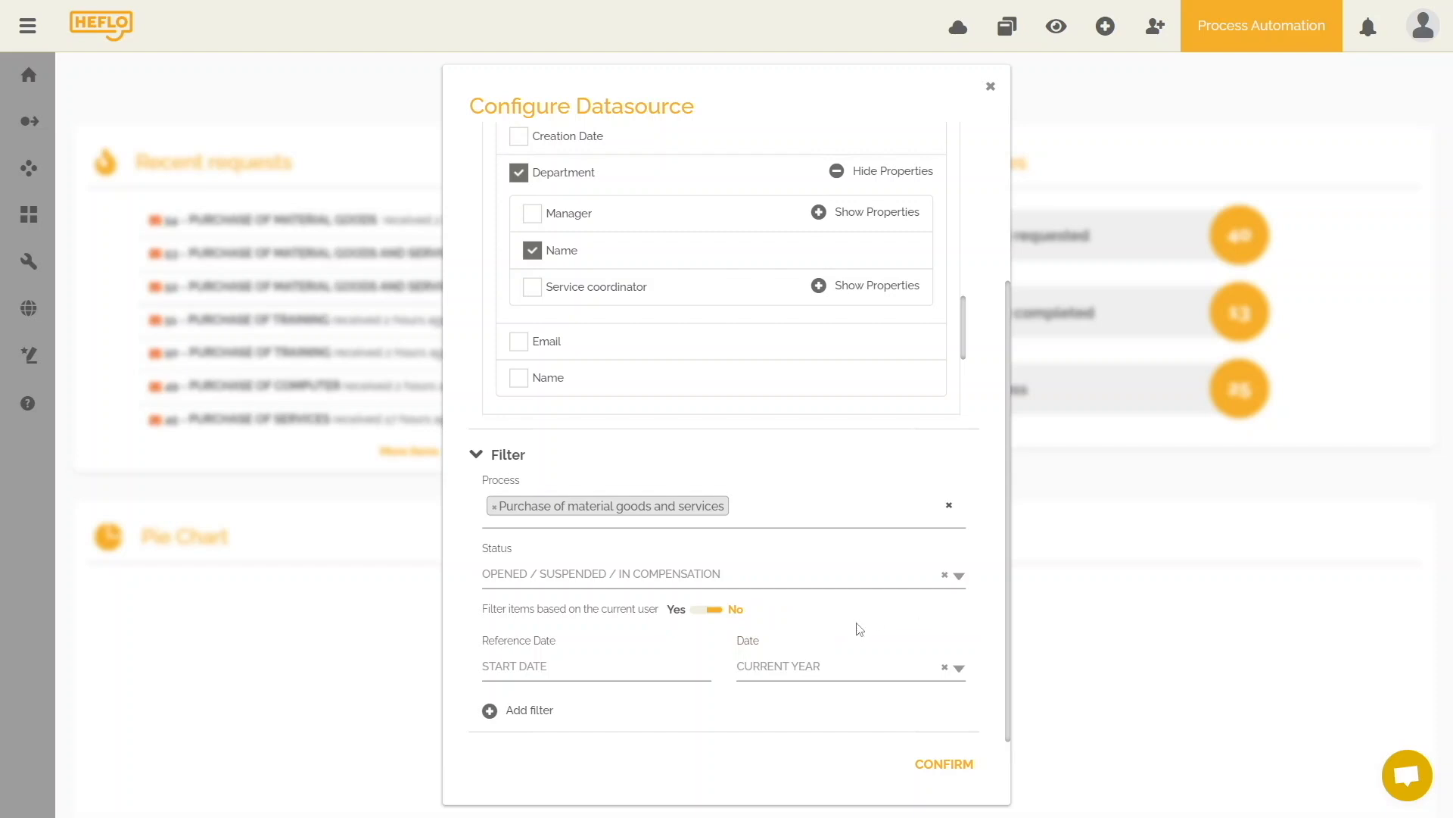
click(539, 711)
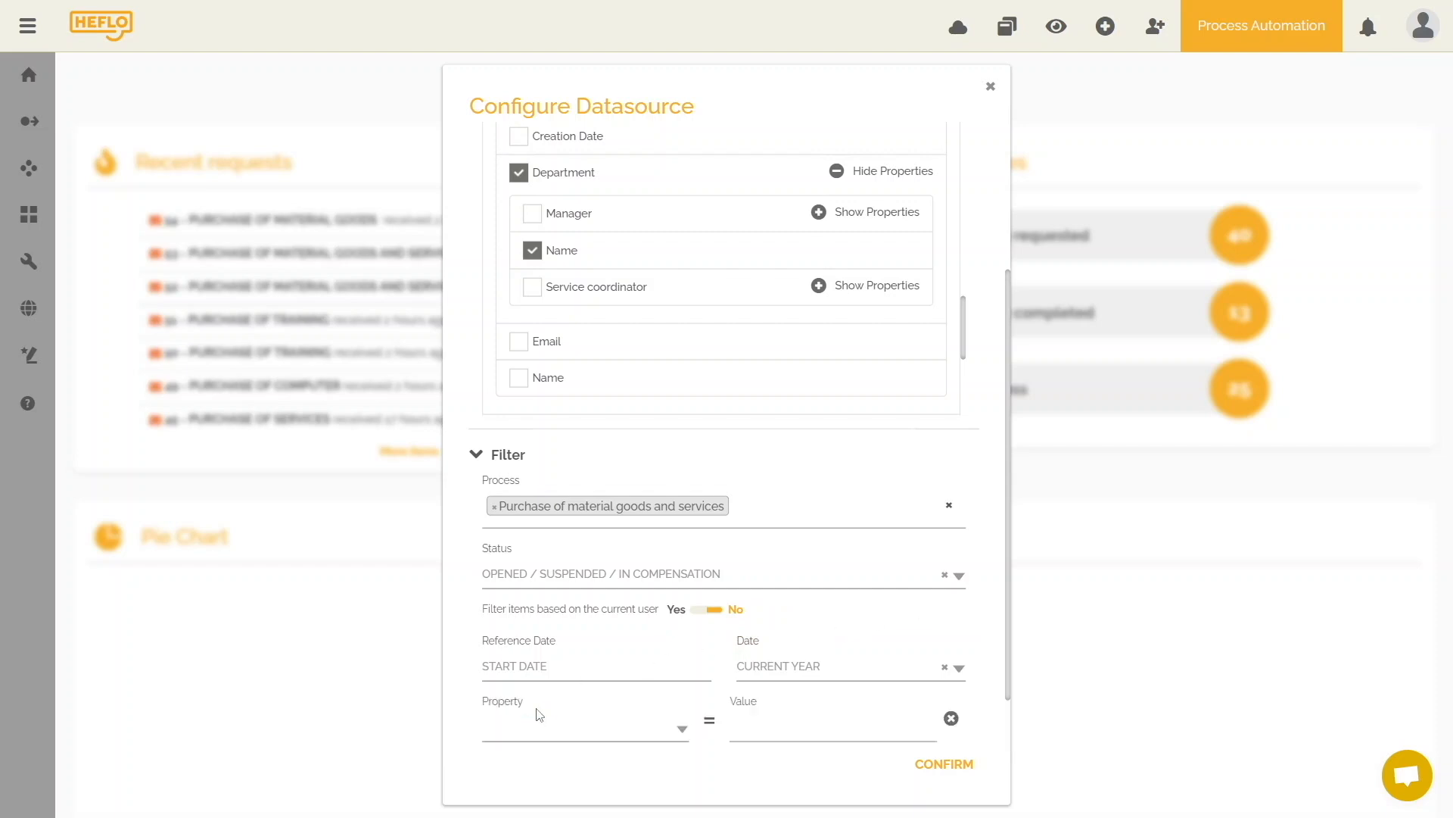
scroll(568, 715, down, 1)
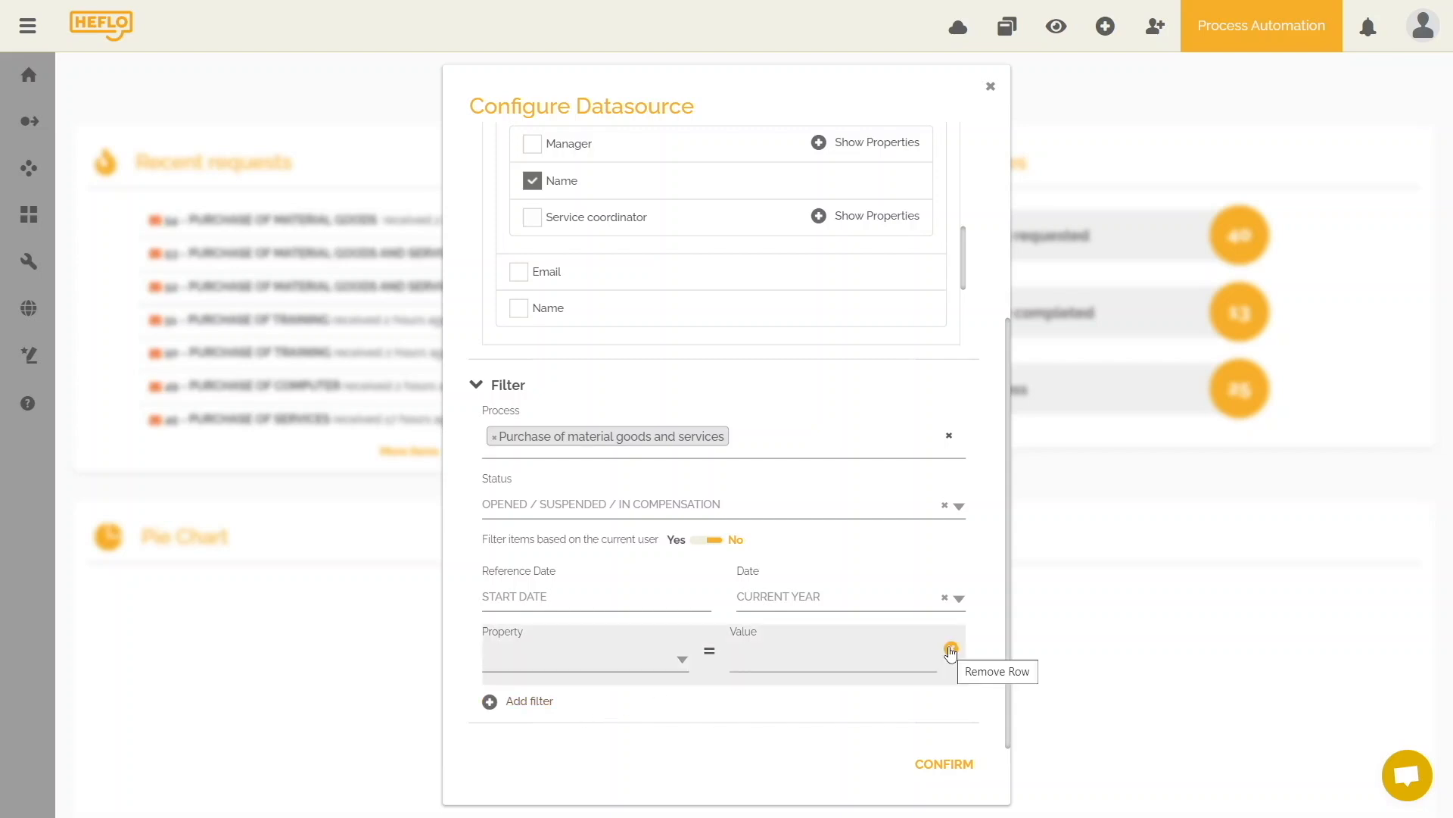
click(951, 650)
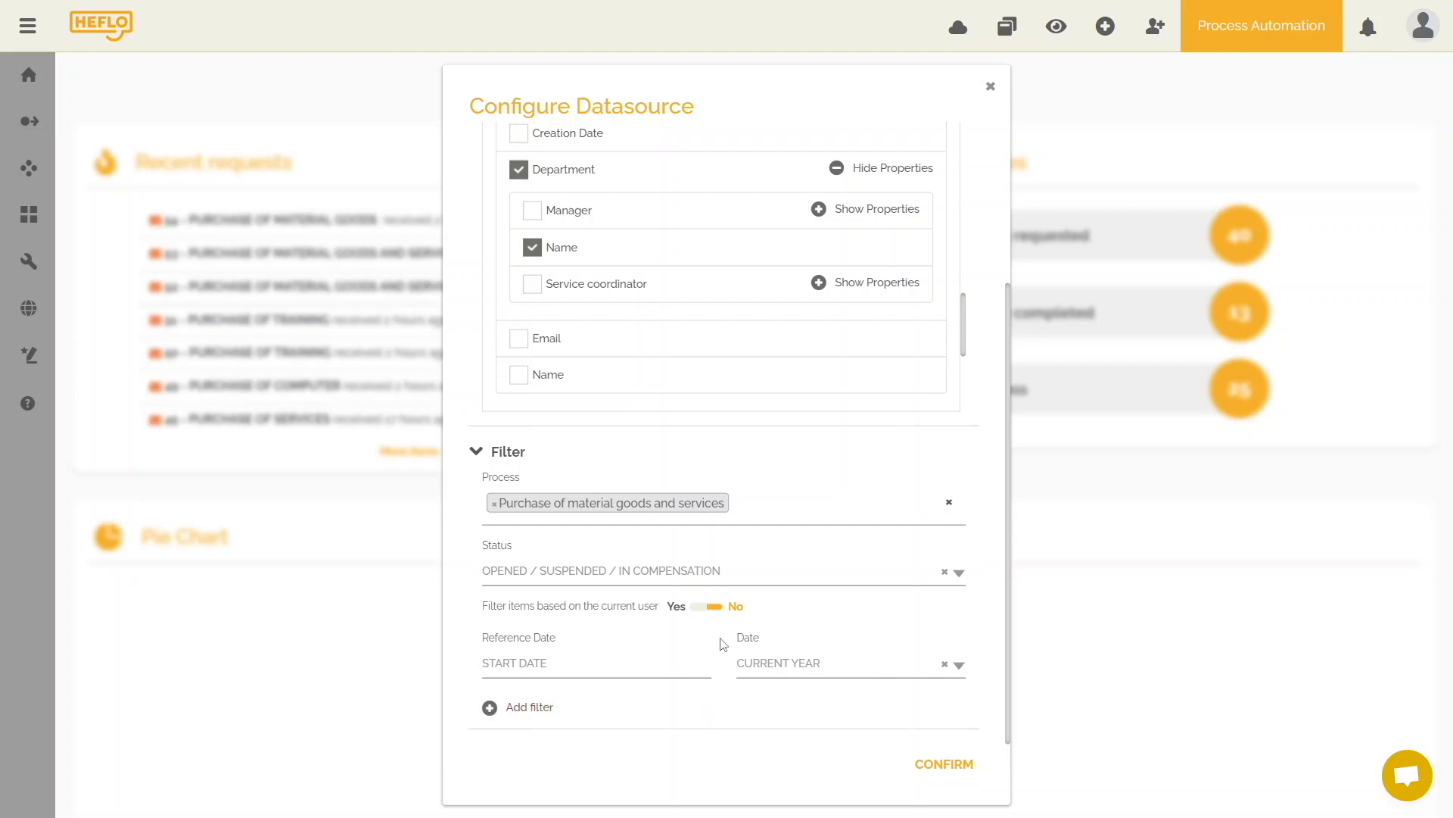
Name the datasource "Requested purchases" and save it for the pie chart.
scroll(724, 644, up, 3)
click(615, 168)
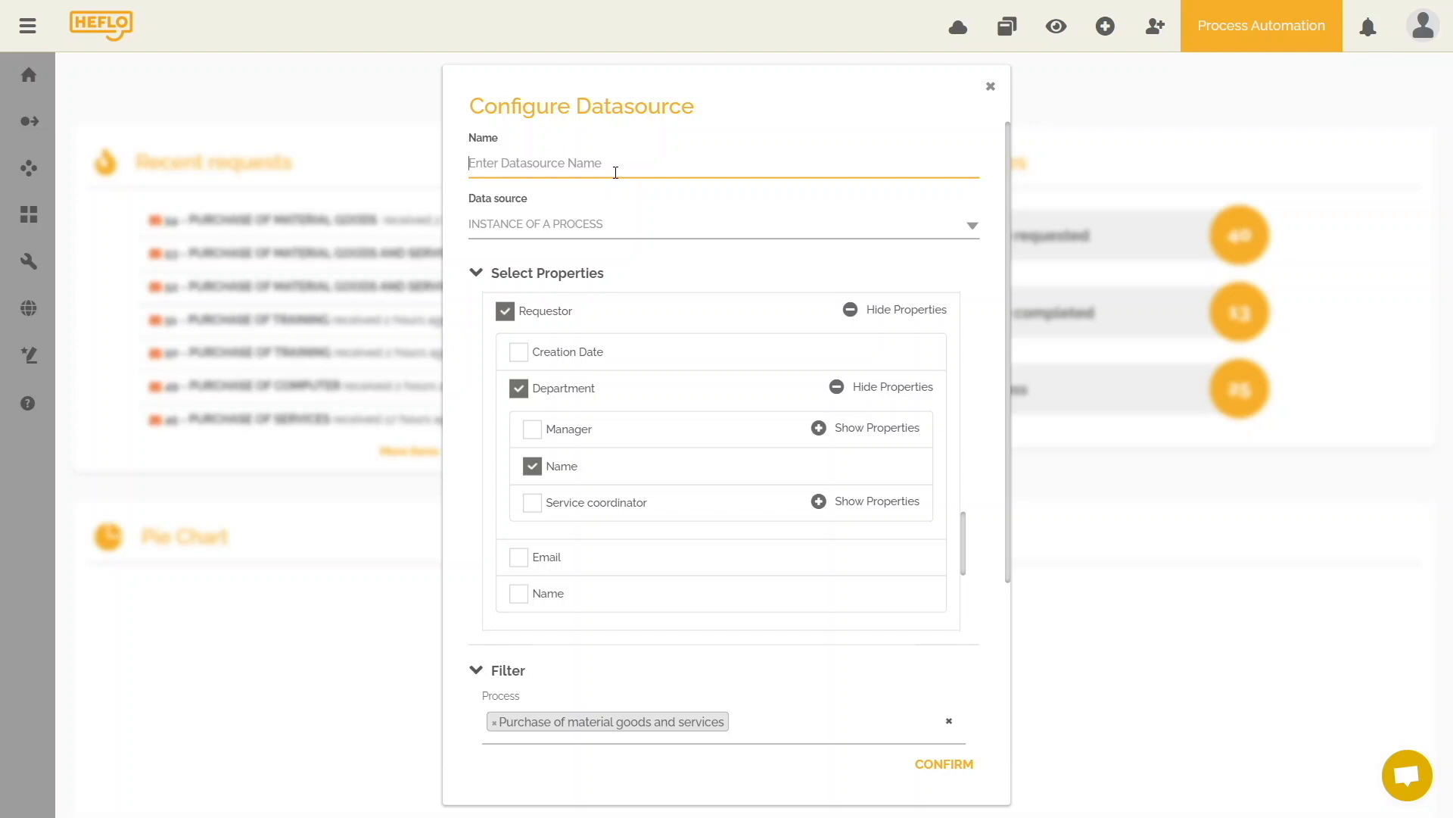
text(Requested purchases)
click(946, 764)
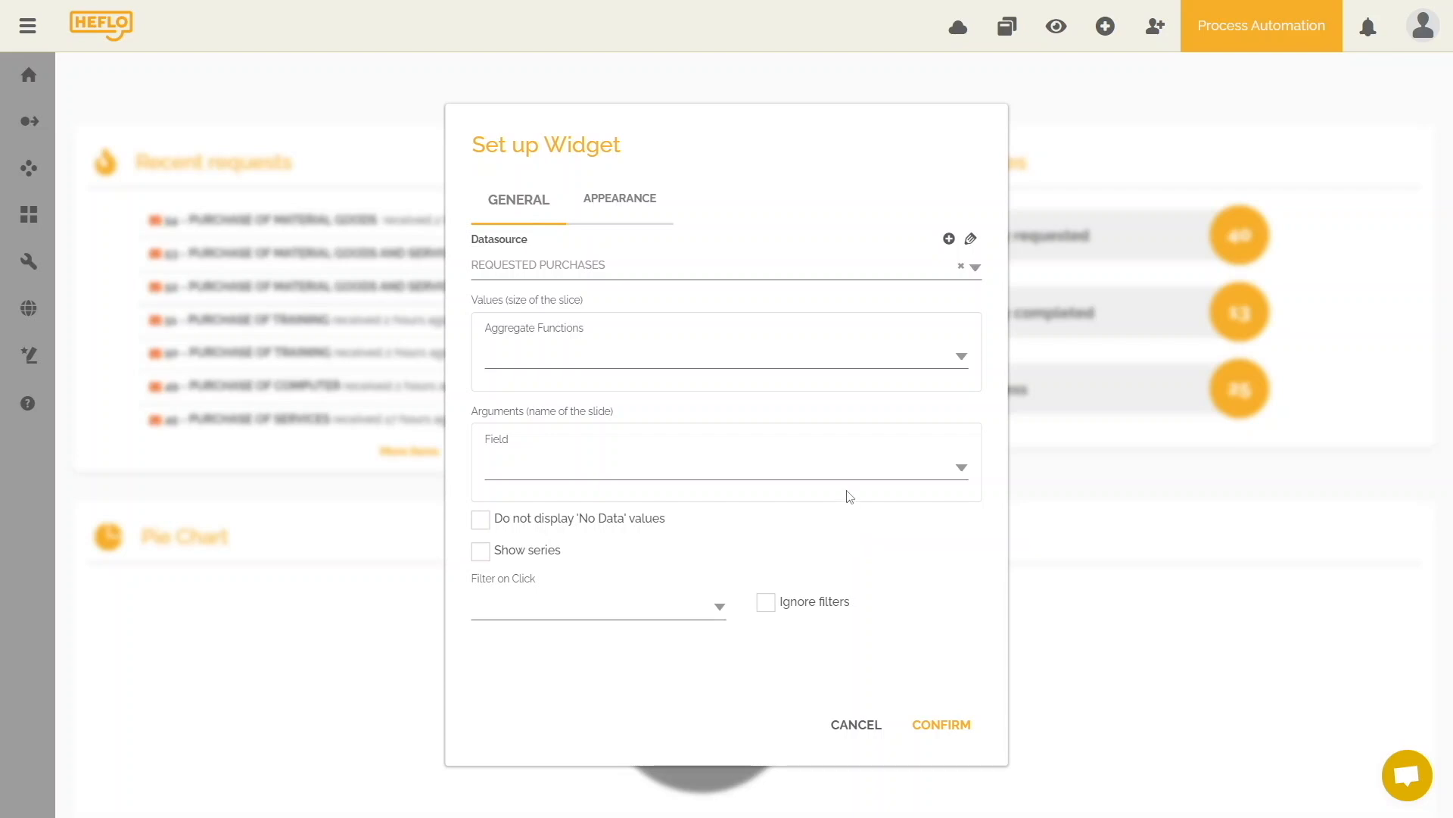
Set the aggregate function for the pie chart's slice values to Count.
click(839, 366)
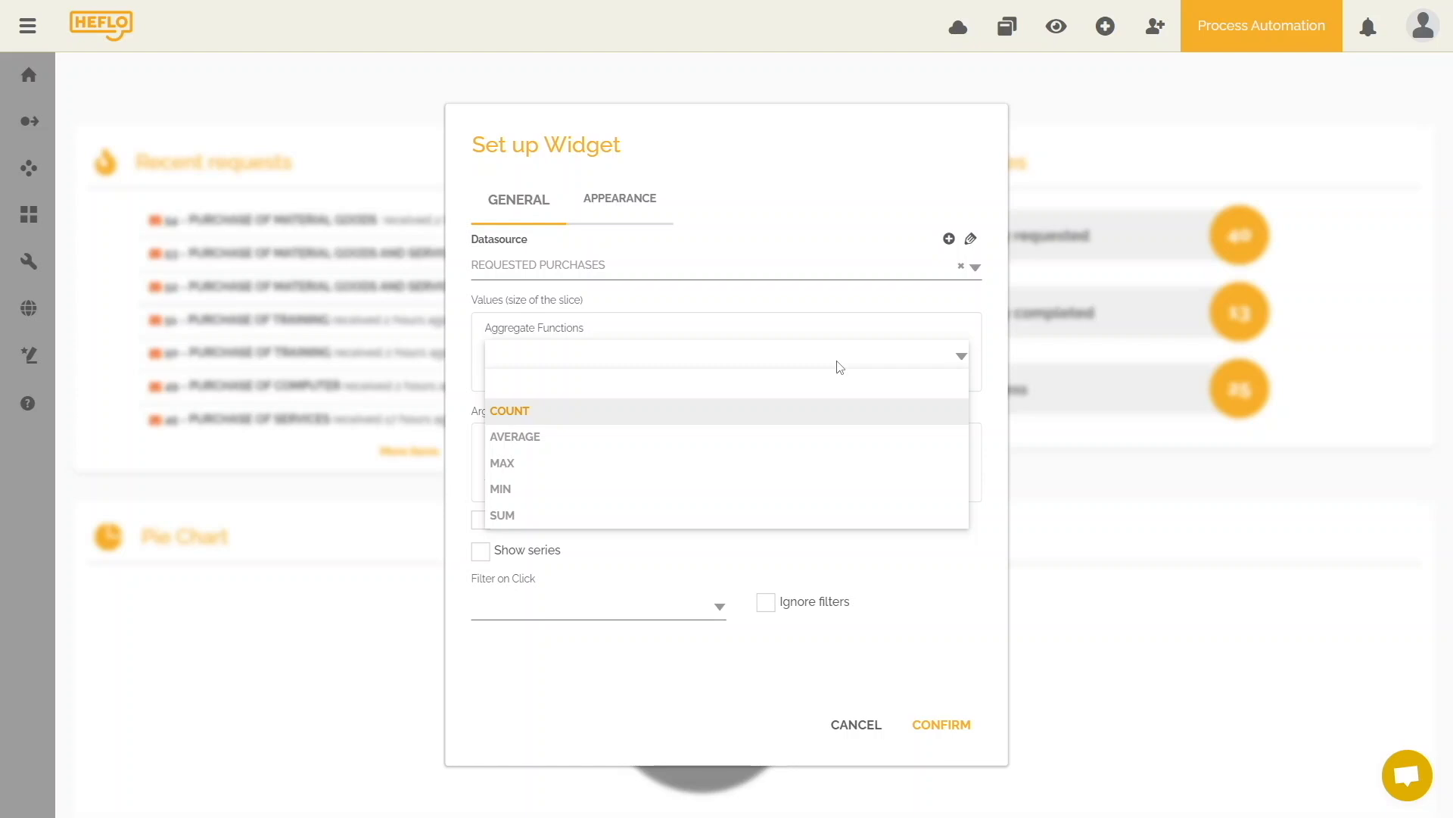
click(610, 413)
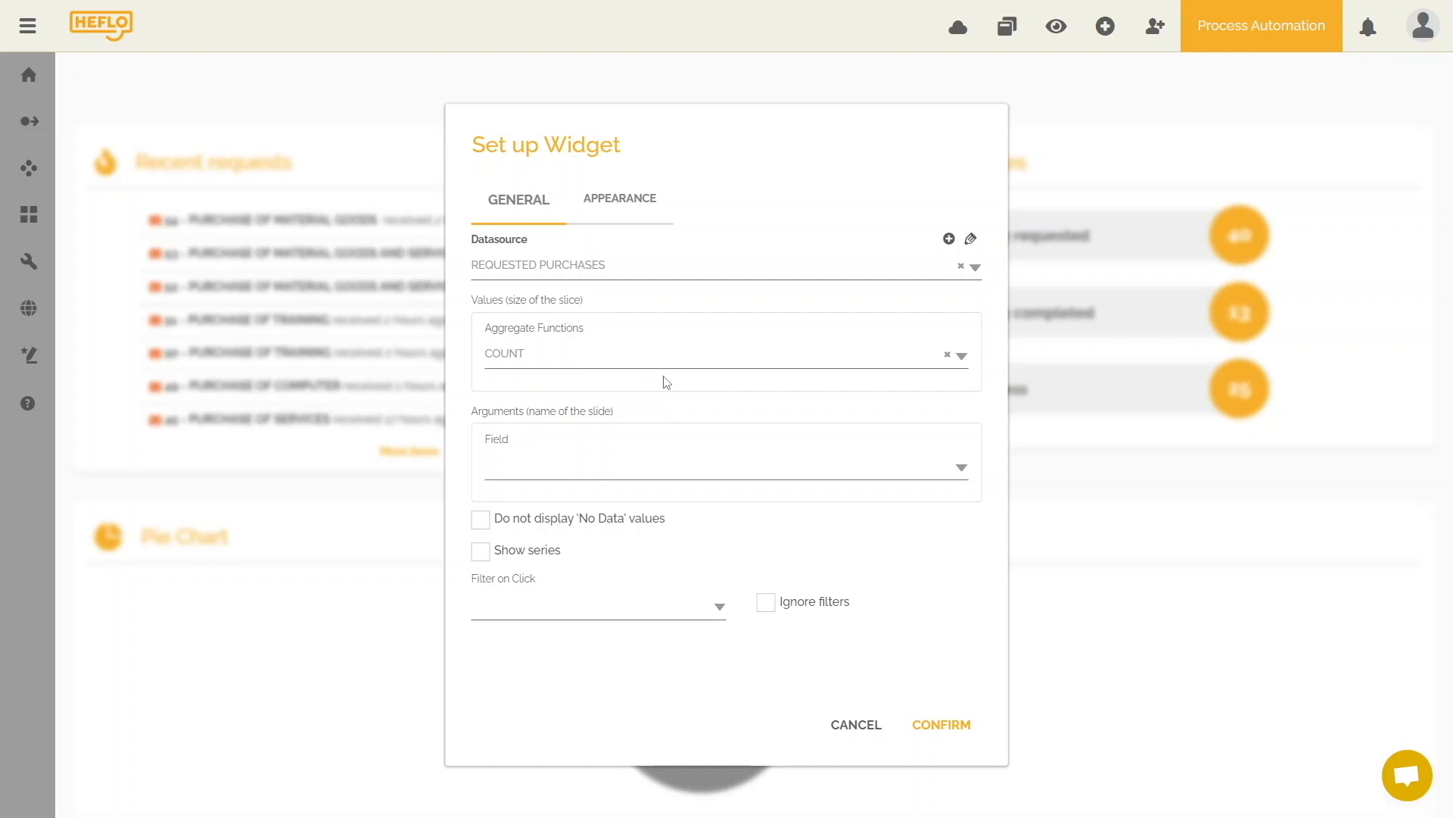
Try Sum of Total Amount for the slice values and return the aggregate function to Count.
click(671, 365)
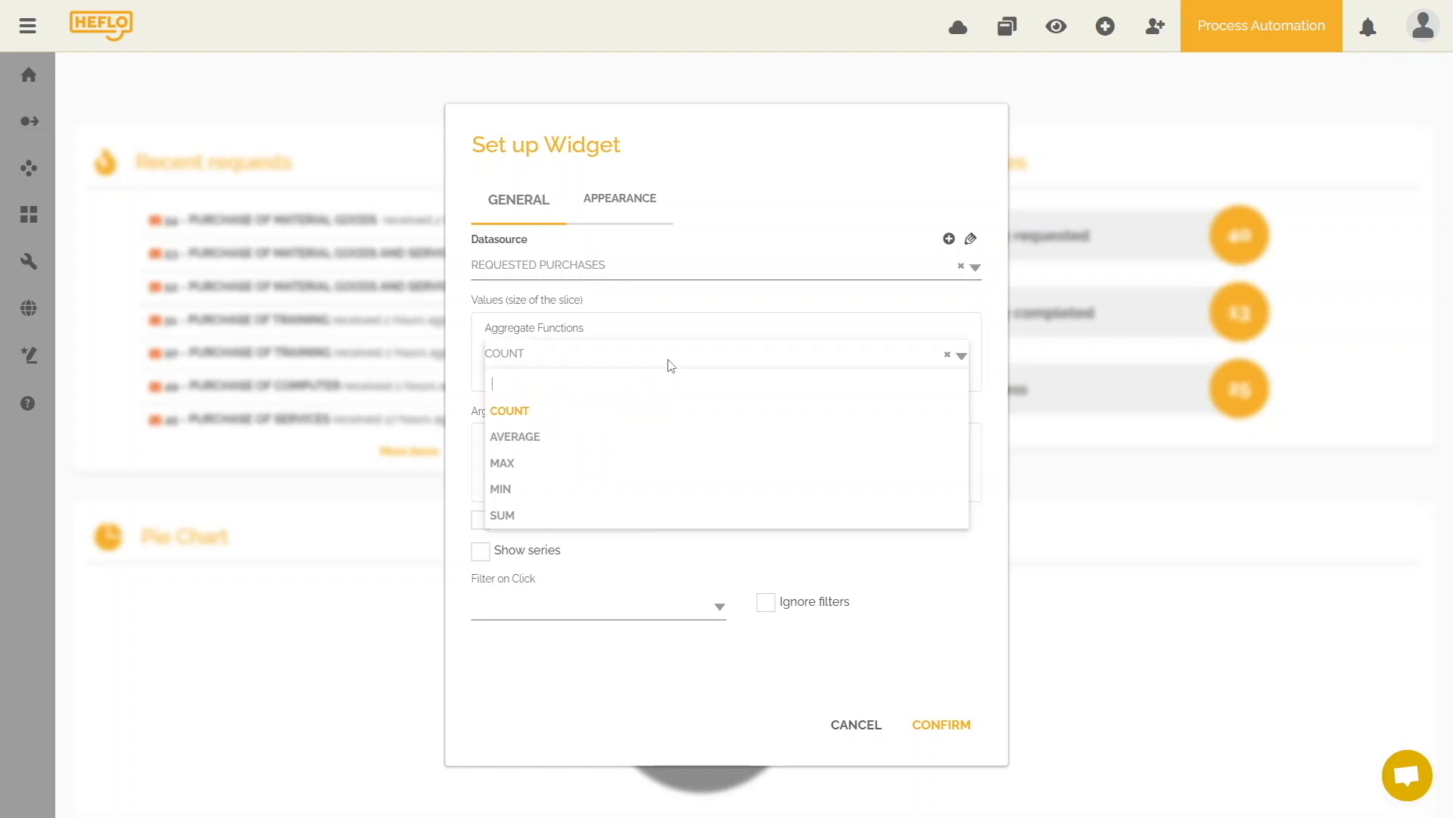
click(577, 516)
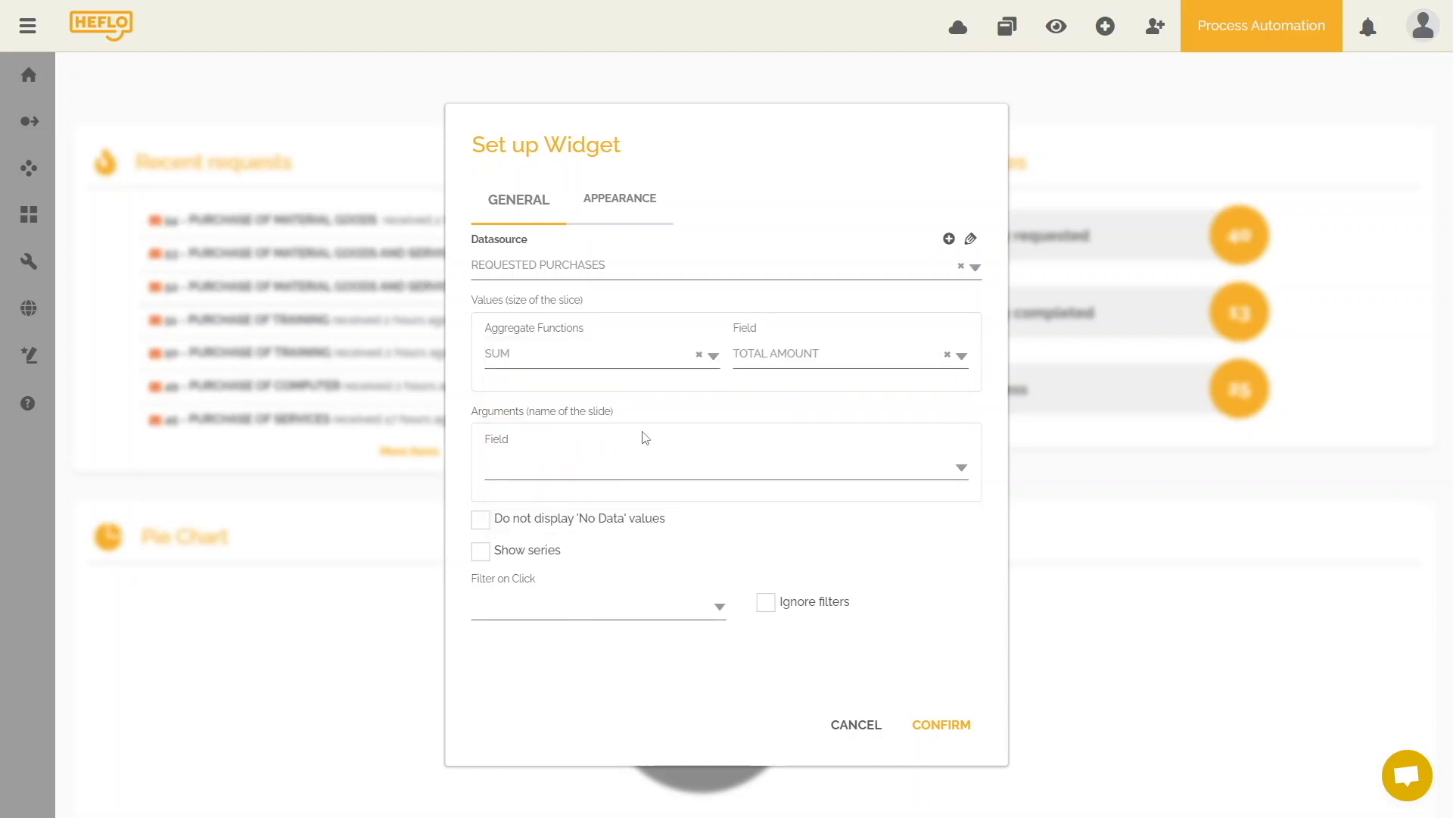
click(652, 366)
click(607, 411)
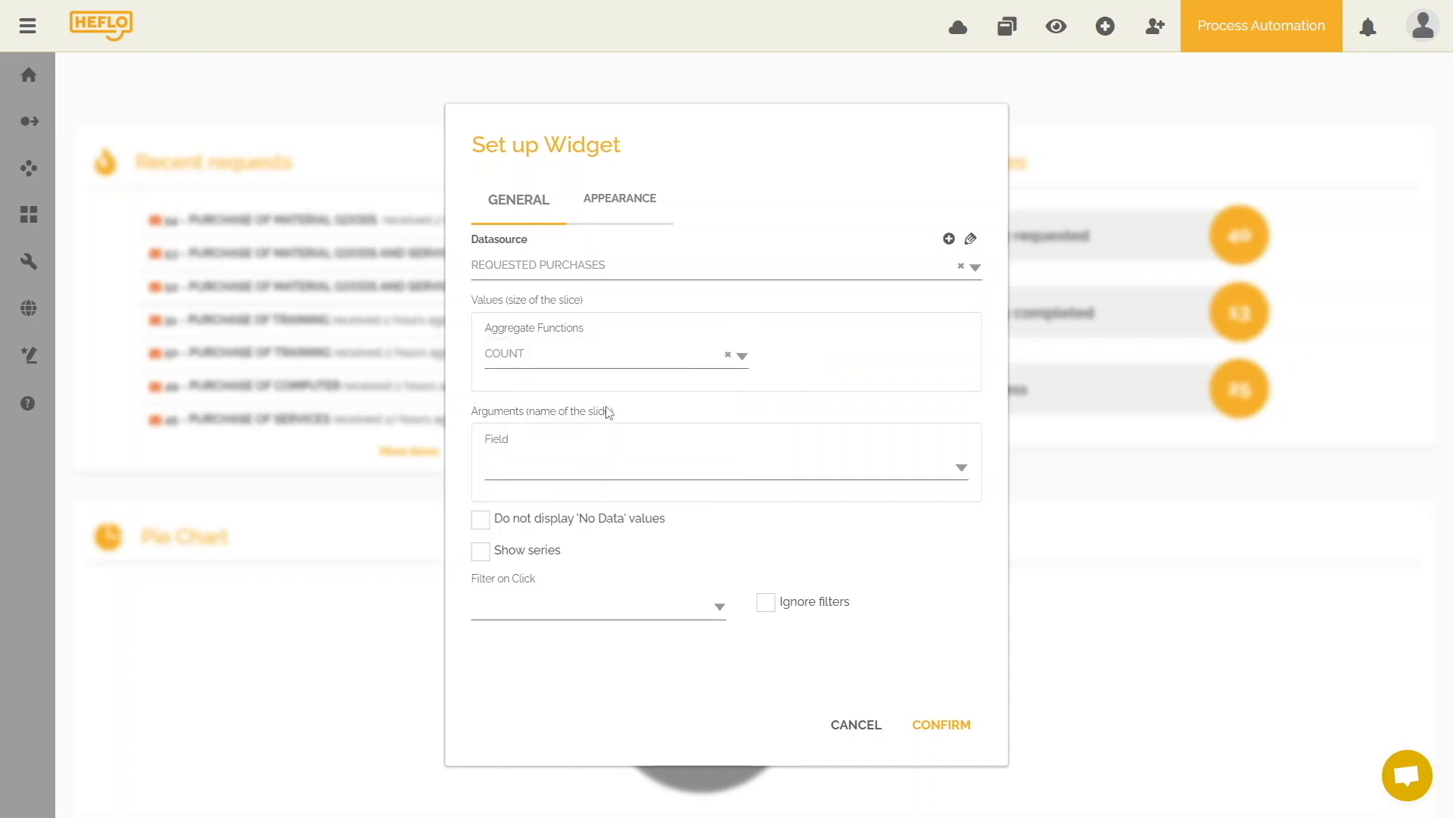
Use Requestor - Department - Name as the pie chart's argument, filter on click by Argument, and save the widget.
click(723, 476)
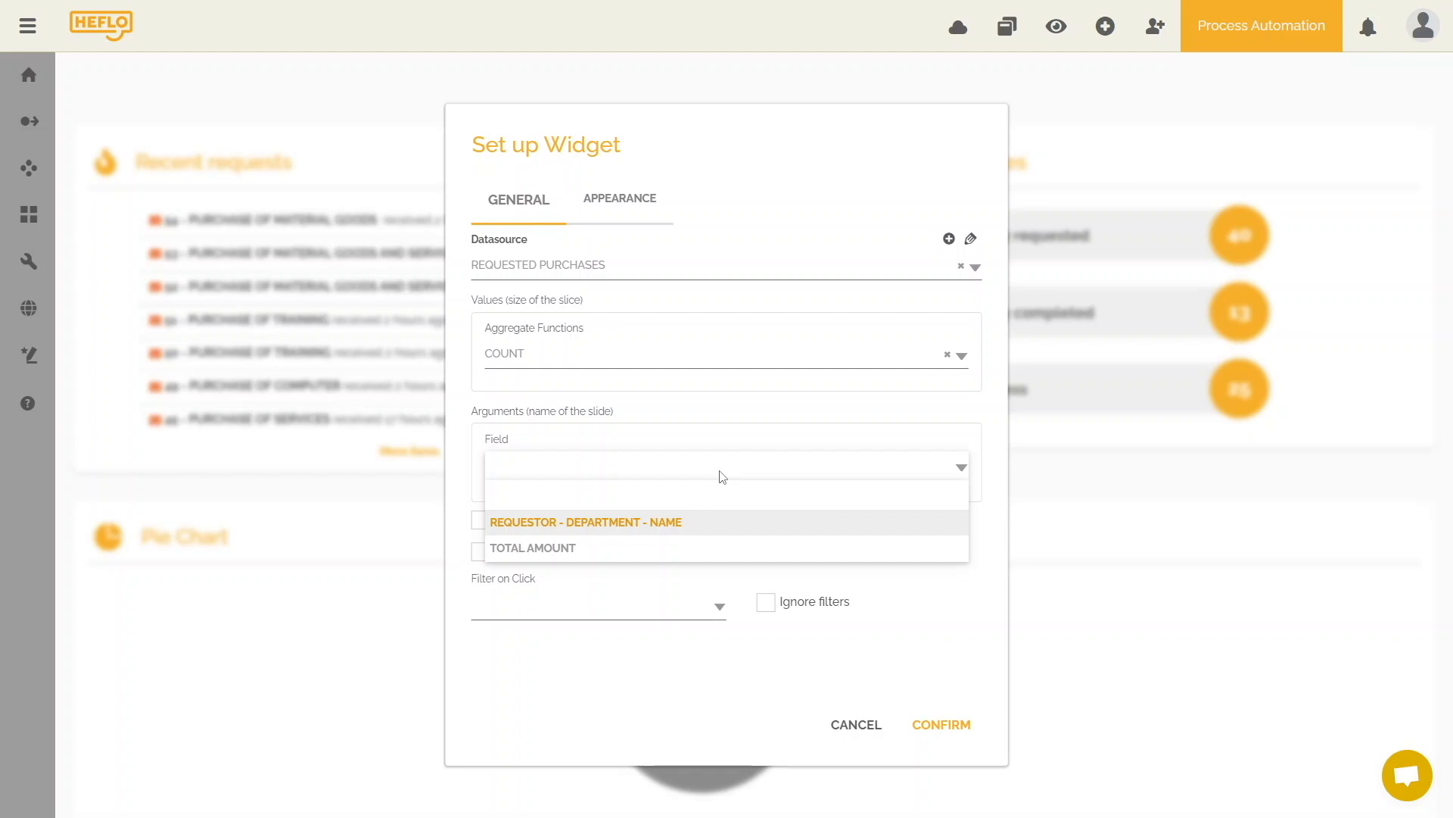
click(654, 523)
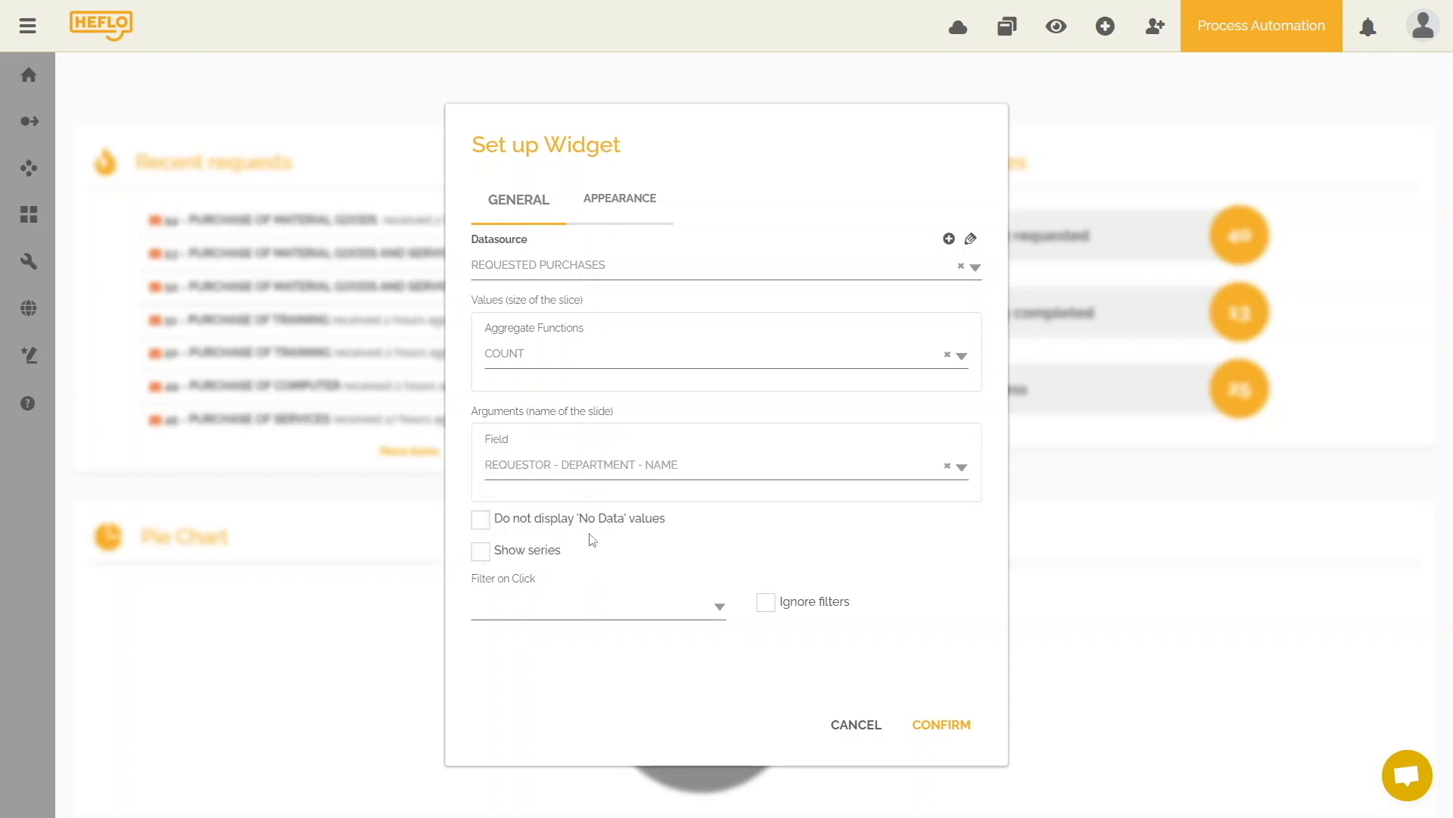
click(610, 611)
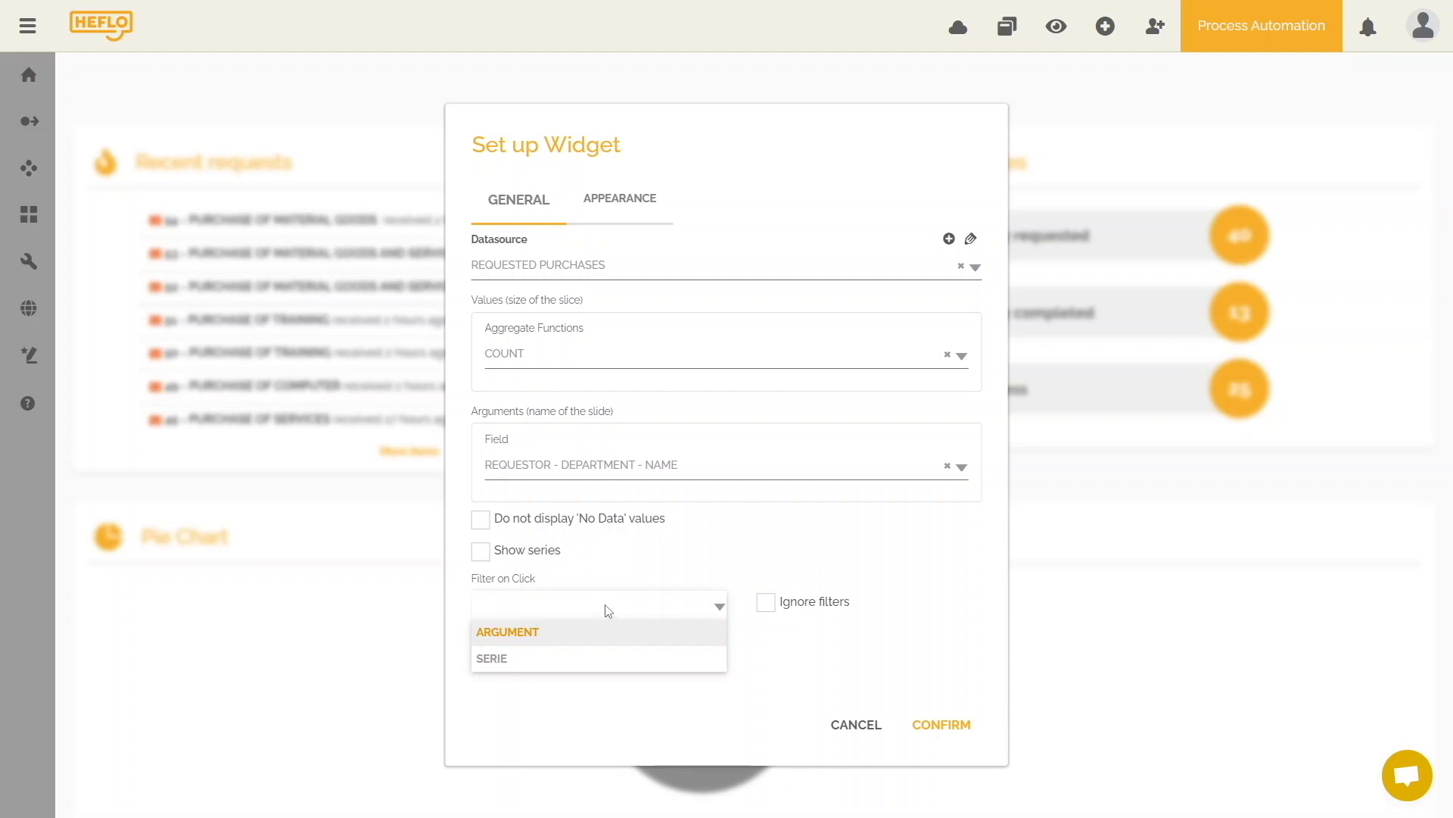
click(535, 634)
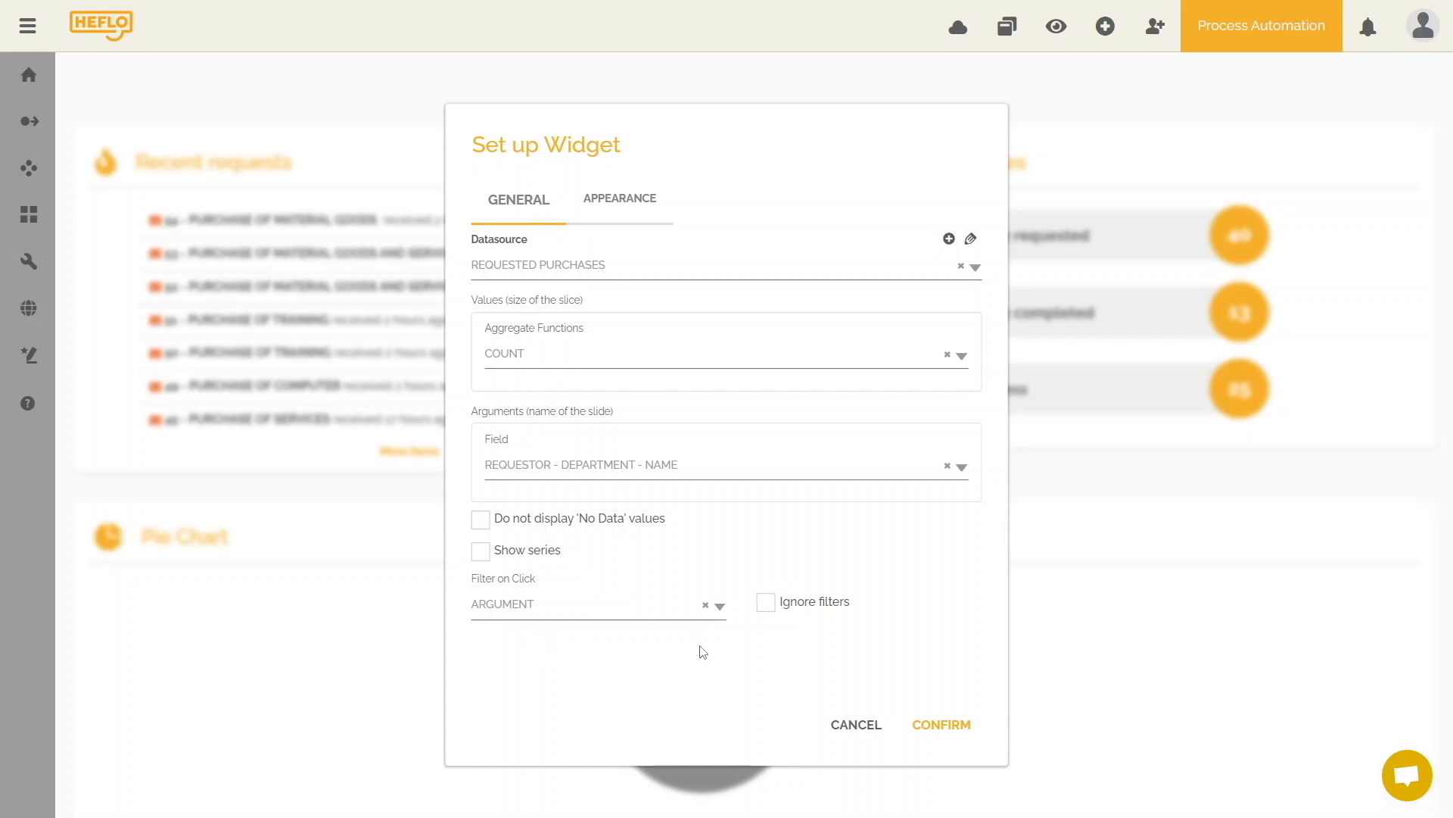
click(945, 725)
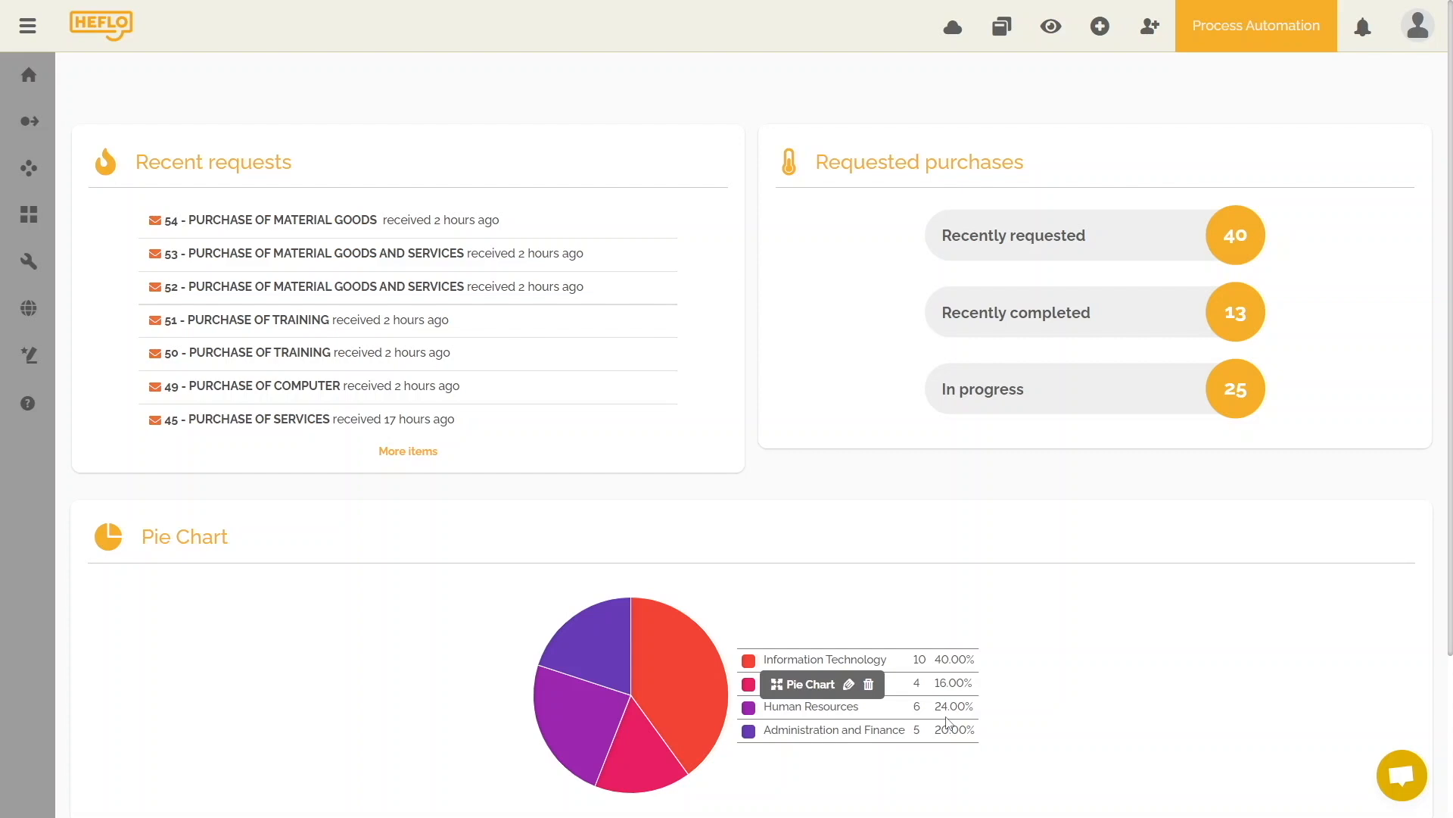
Retitle the pie chart widget "Requesting department".
click(849, 686)
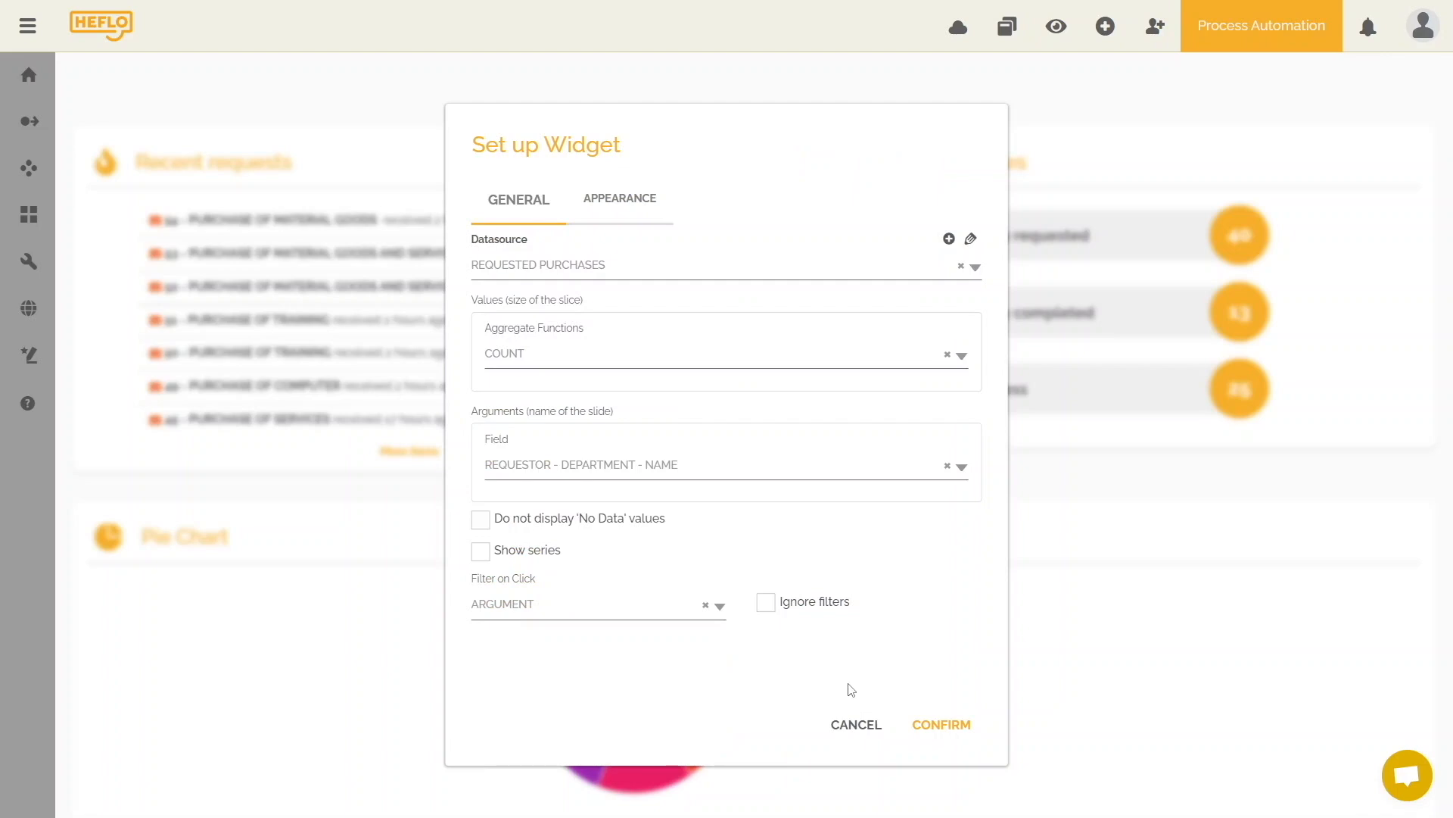
click(623, 201)
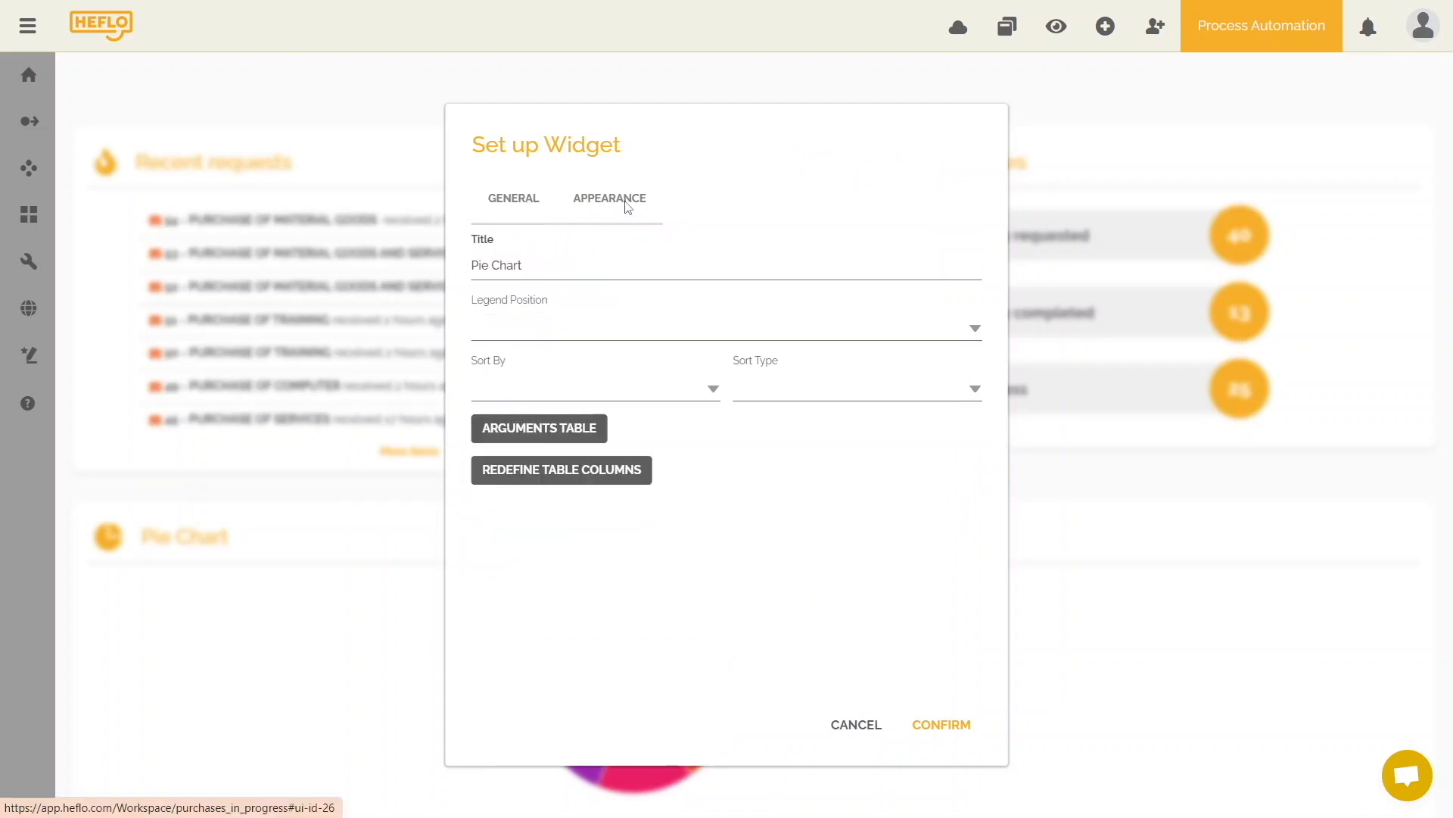
drag(524, 266, 474, 269)
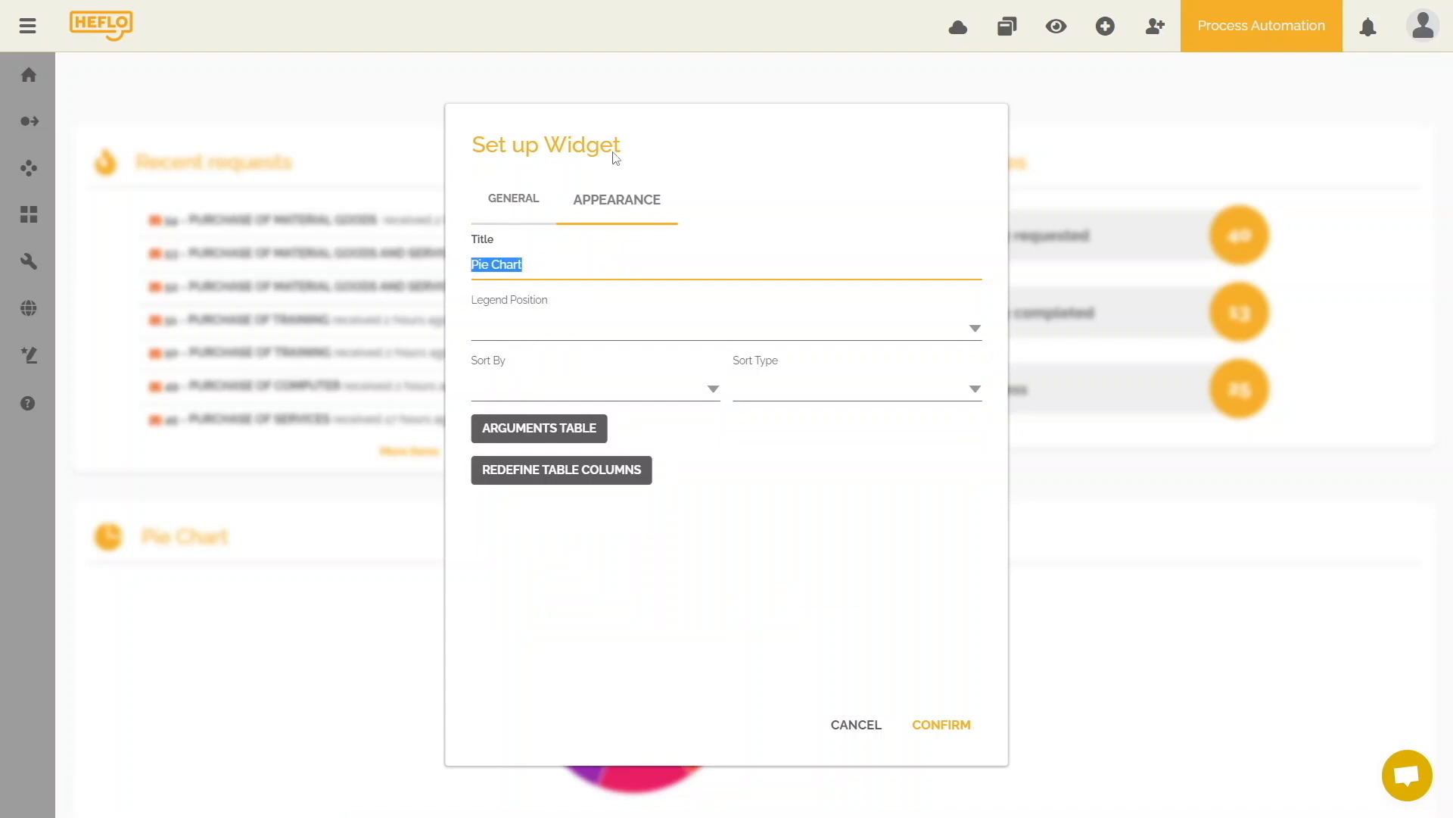
text(Requesting department)
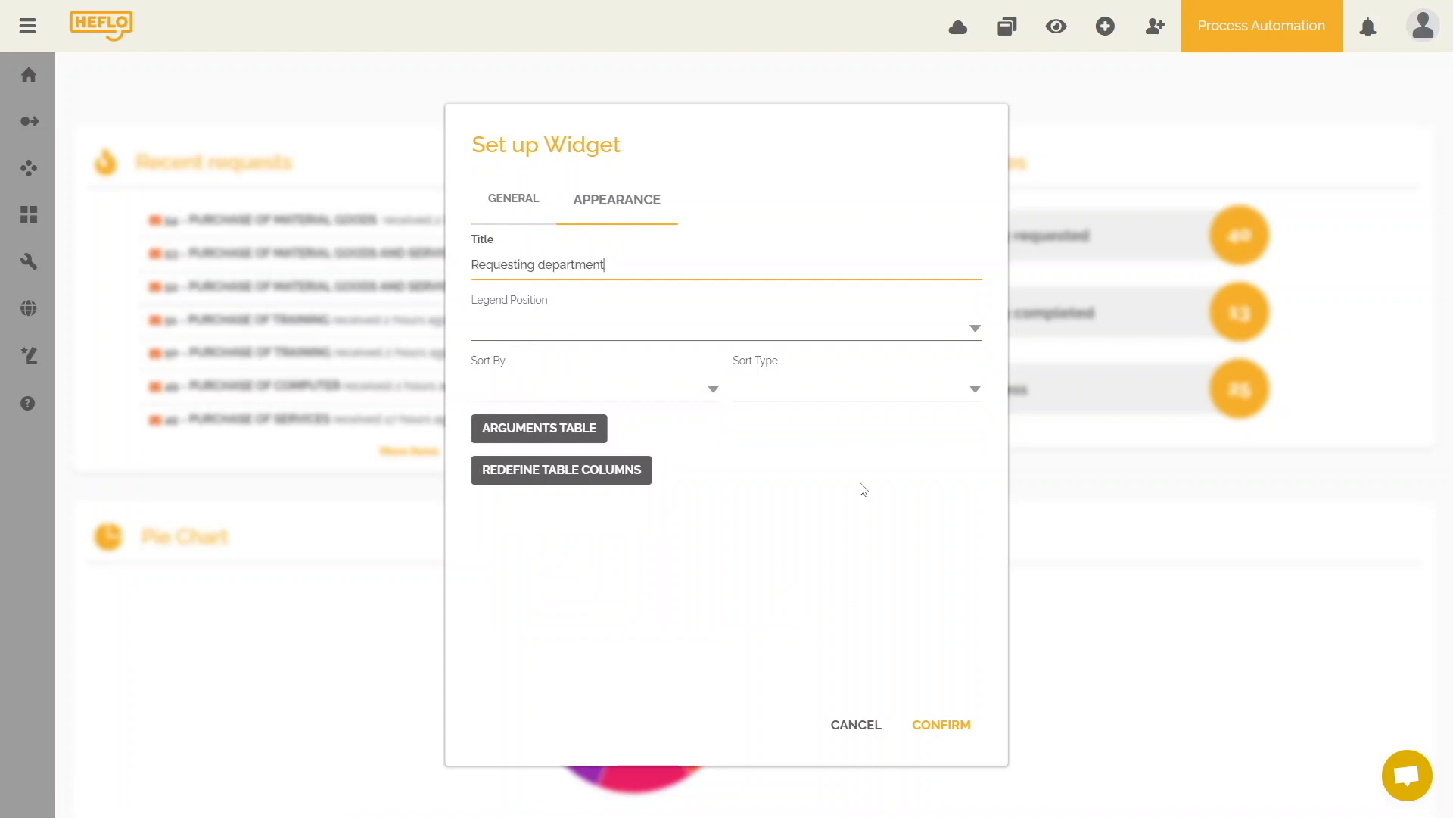
click(942, 725)
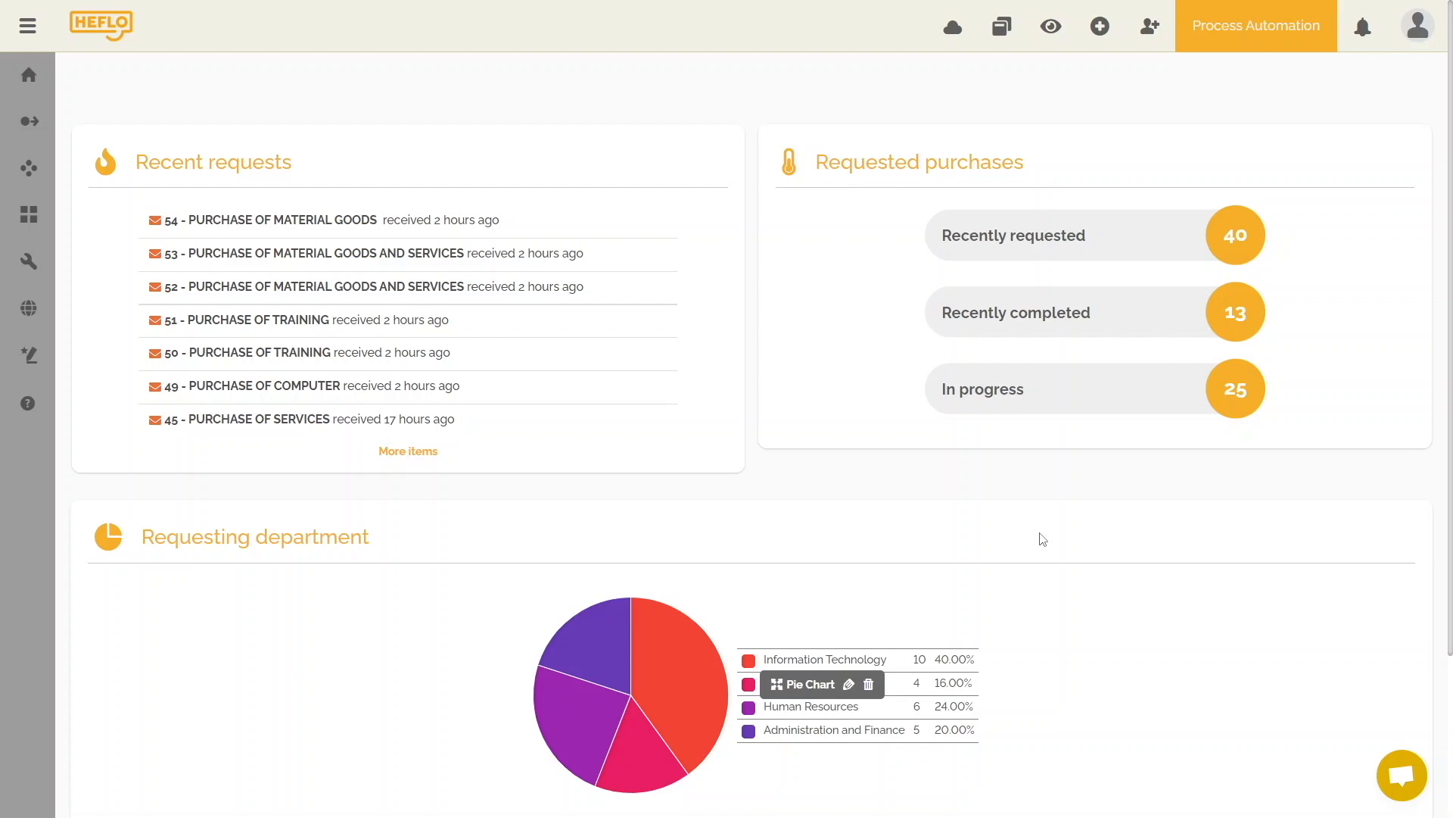
Add a two-column row below the Requesting department pie chart and move the chart into its first column.
scroll(1042, 539, down, 3)
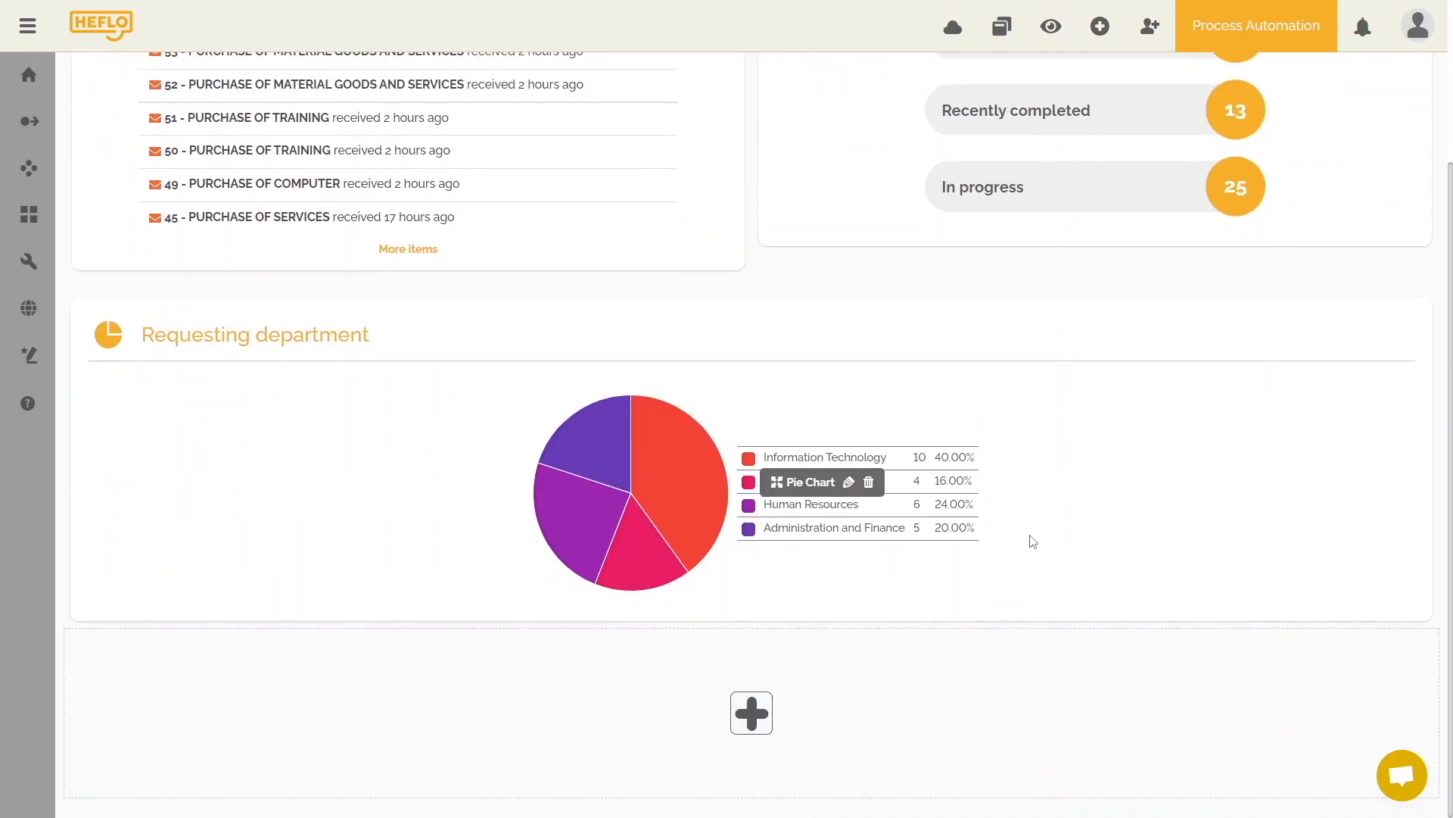
click(751, 722)
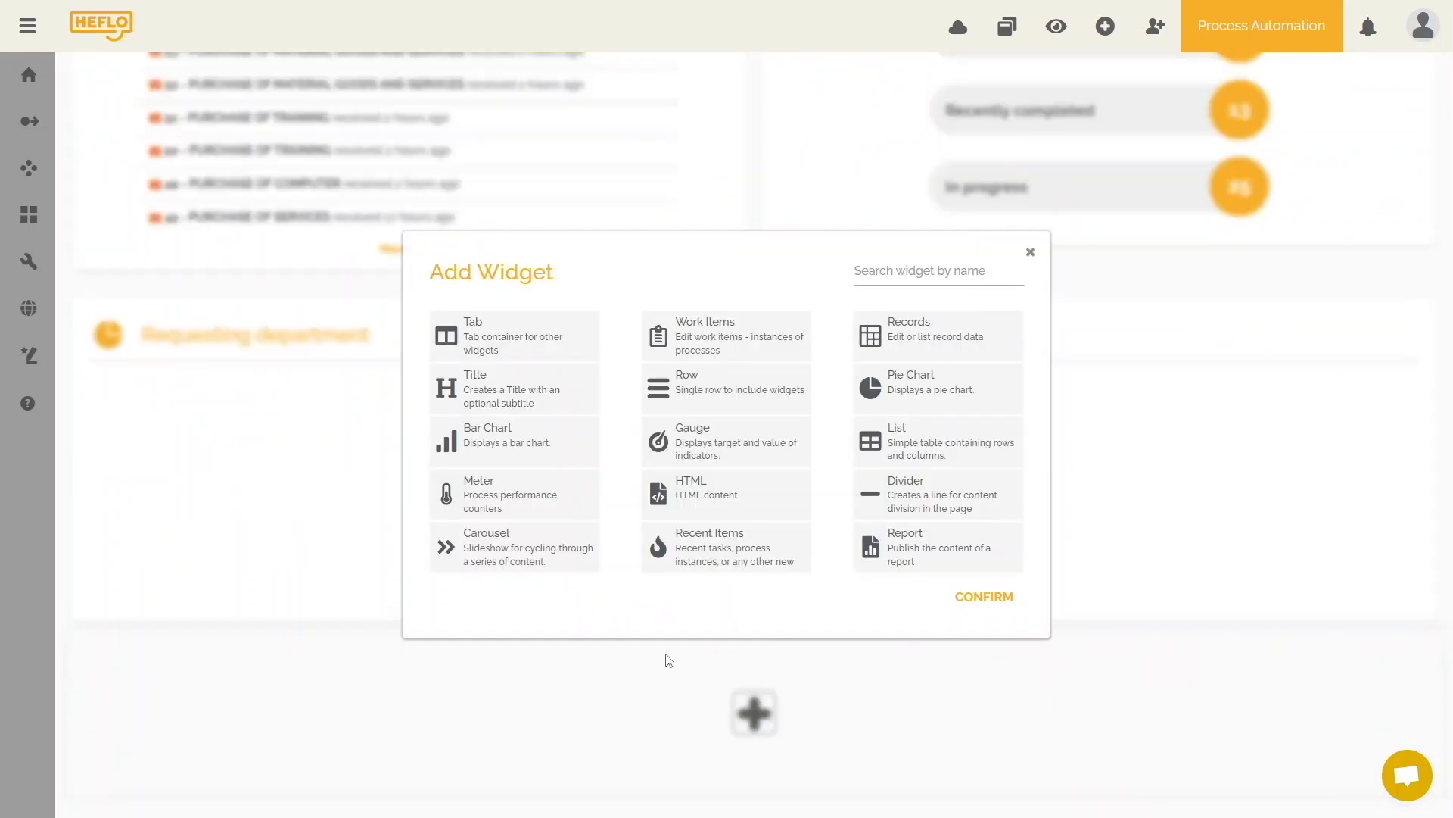
click(716, 392)
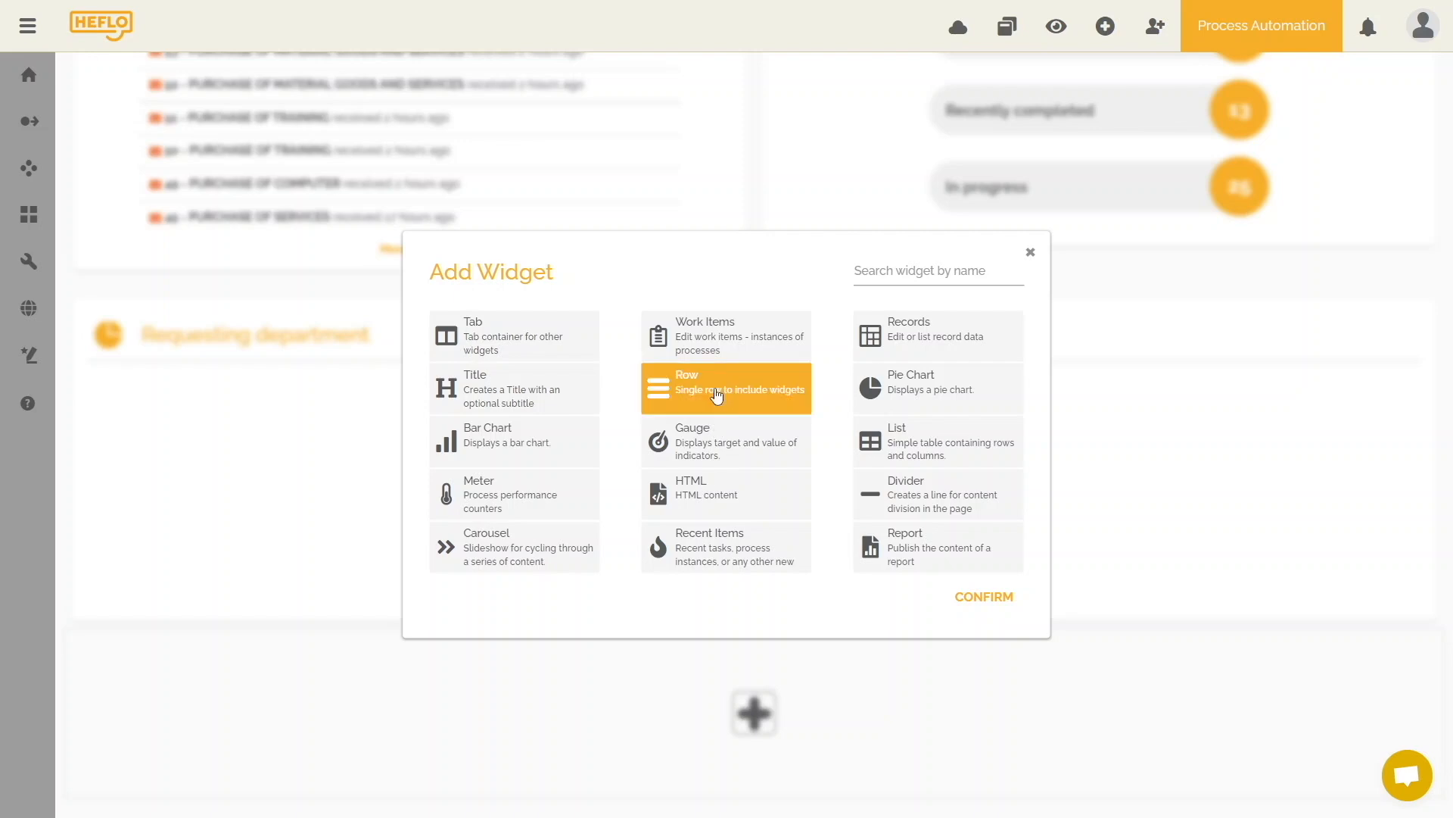
click(997, 603)
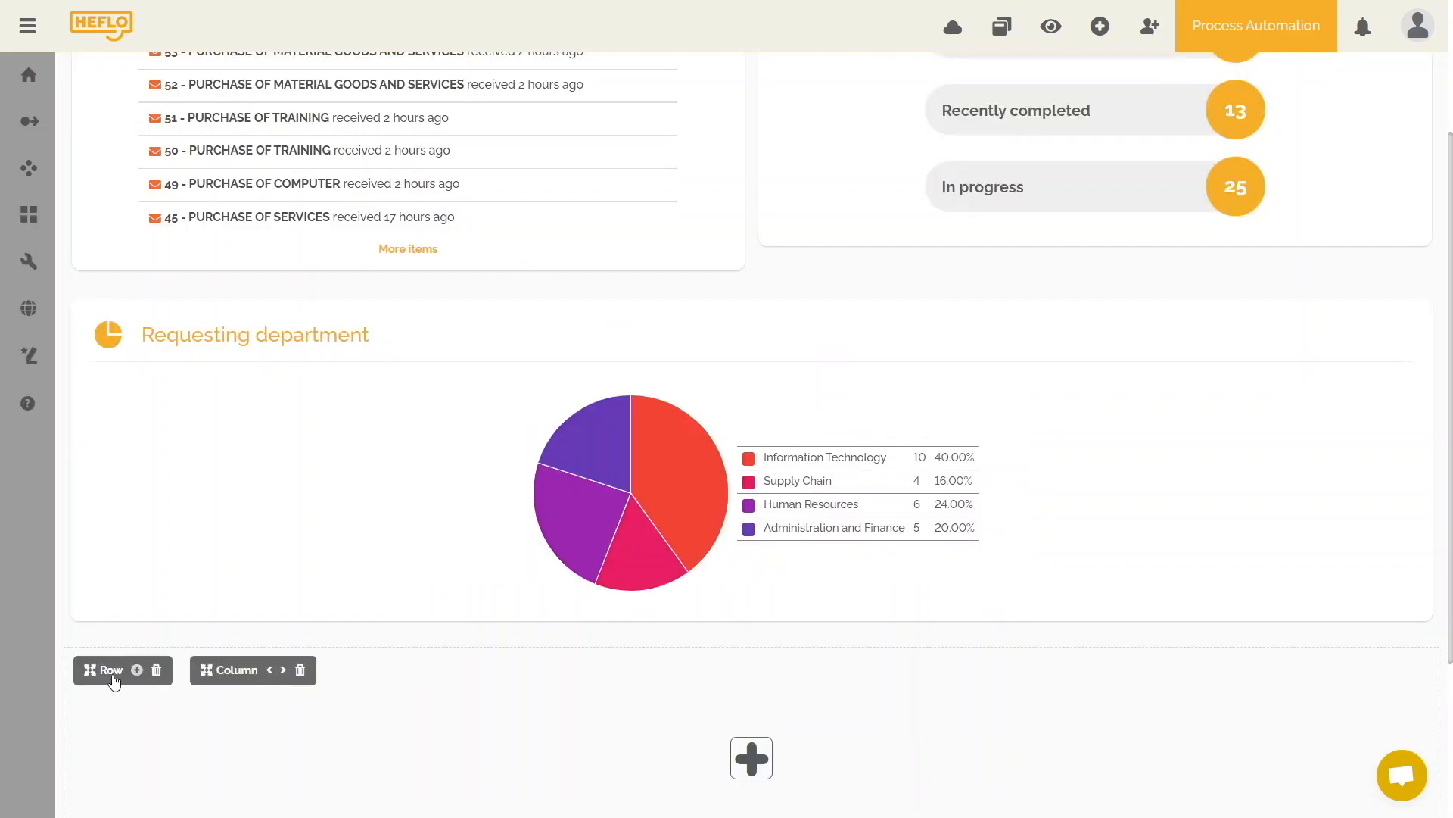
click(137, 670)
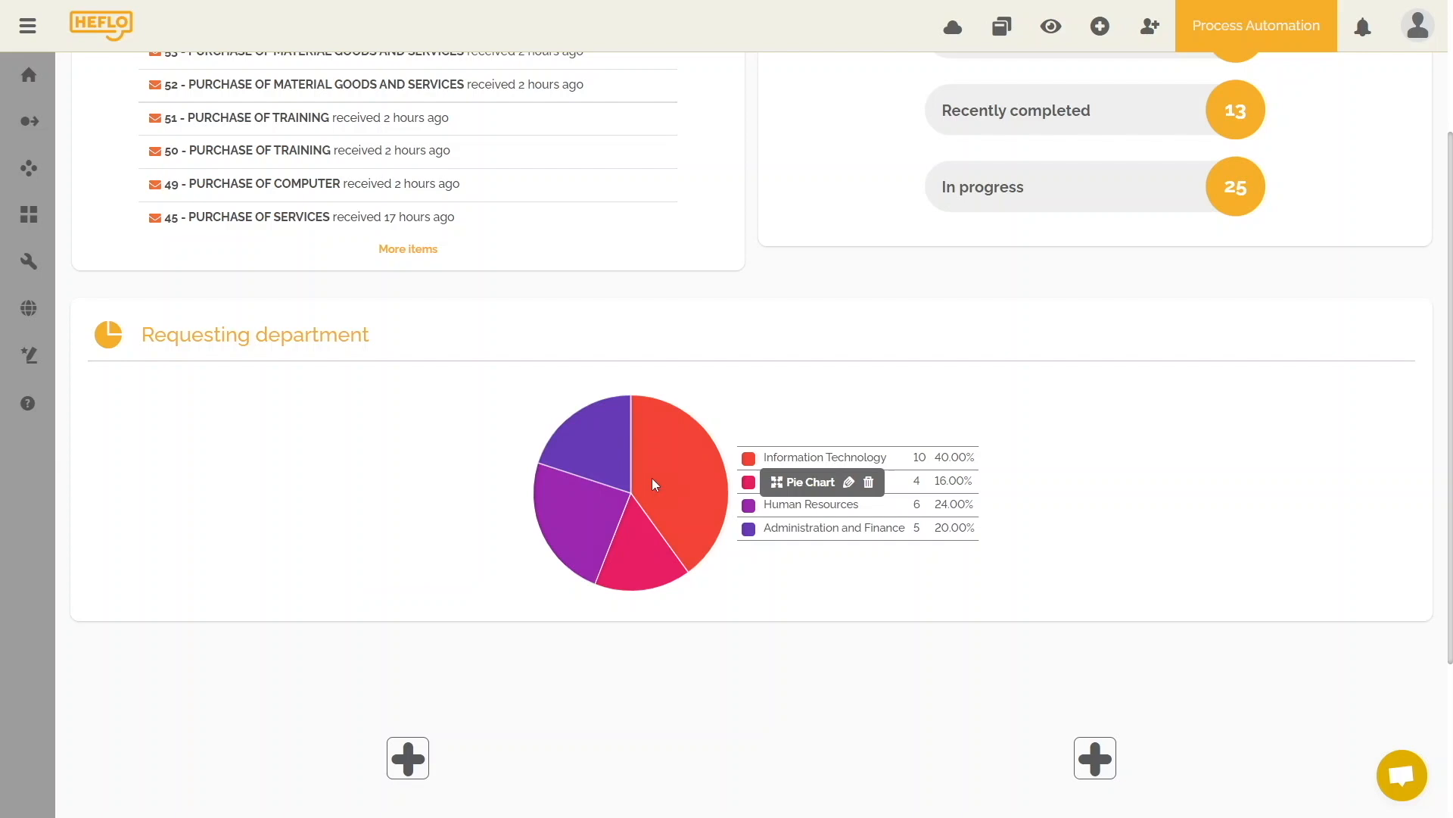
drag(788, 482, 466, 566)
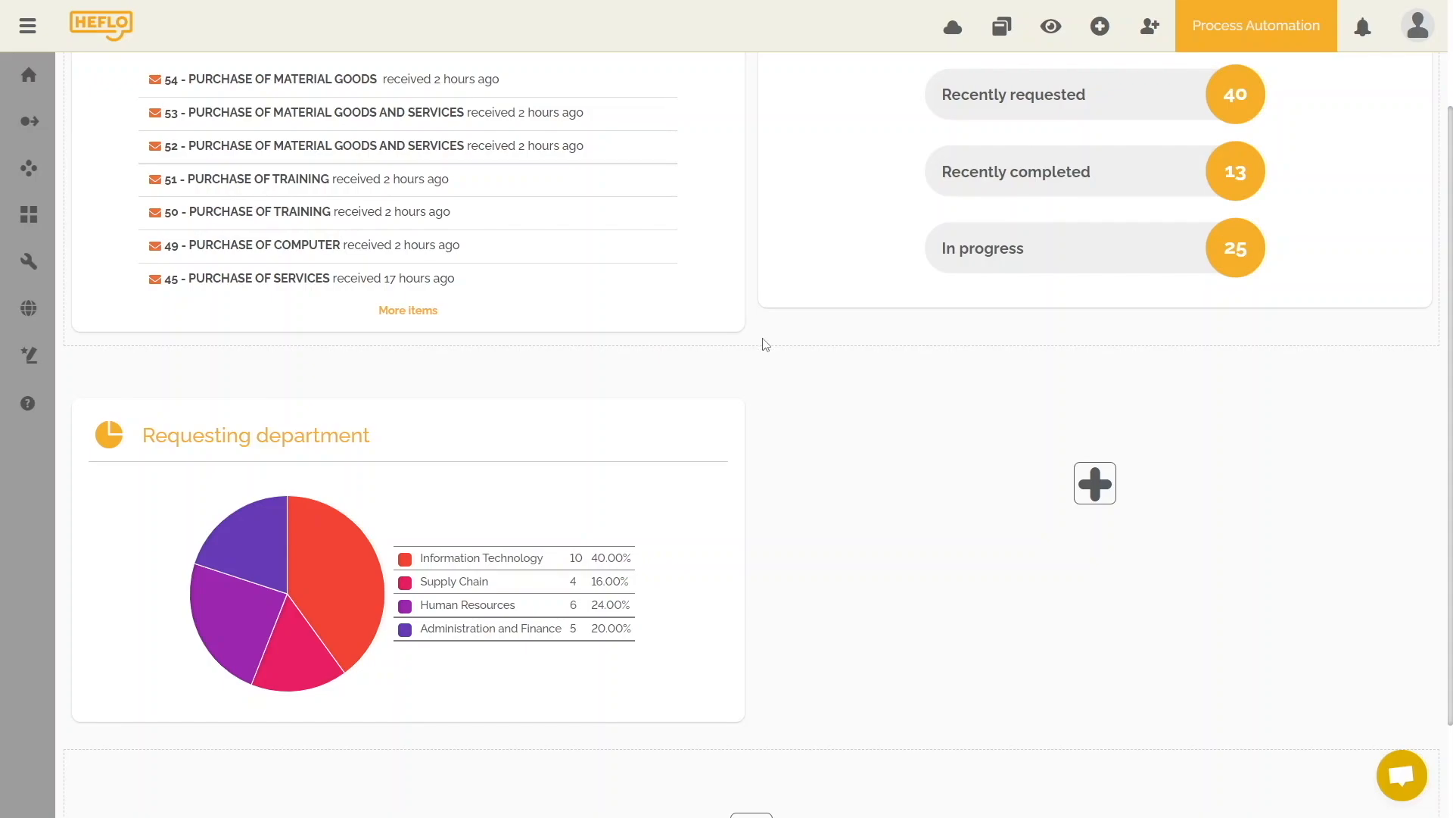
Add a Bar Chart widget in the empty column beside the Requesting department pie chart.
click(1096, 484)
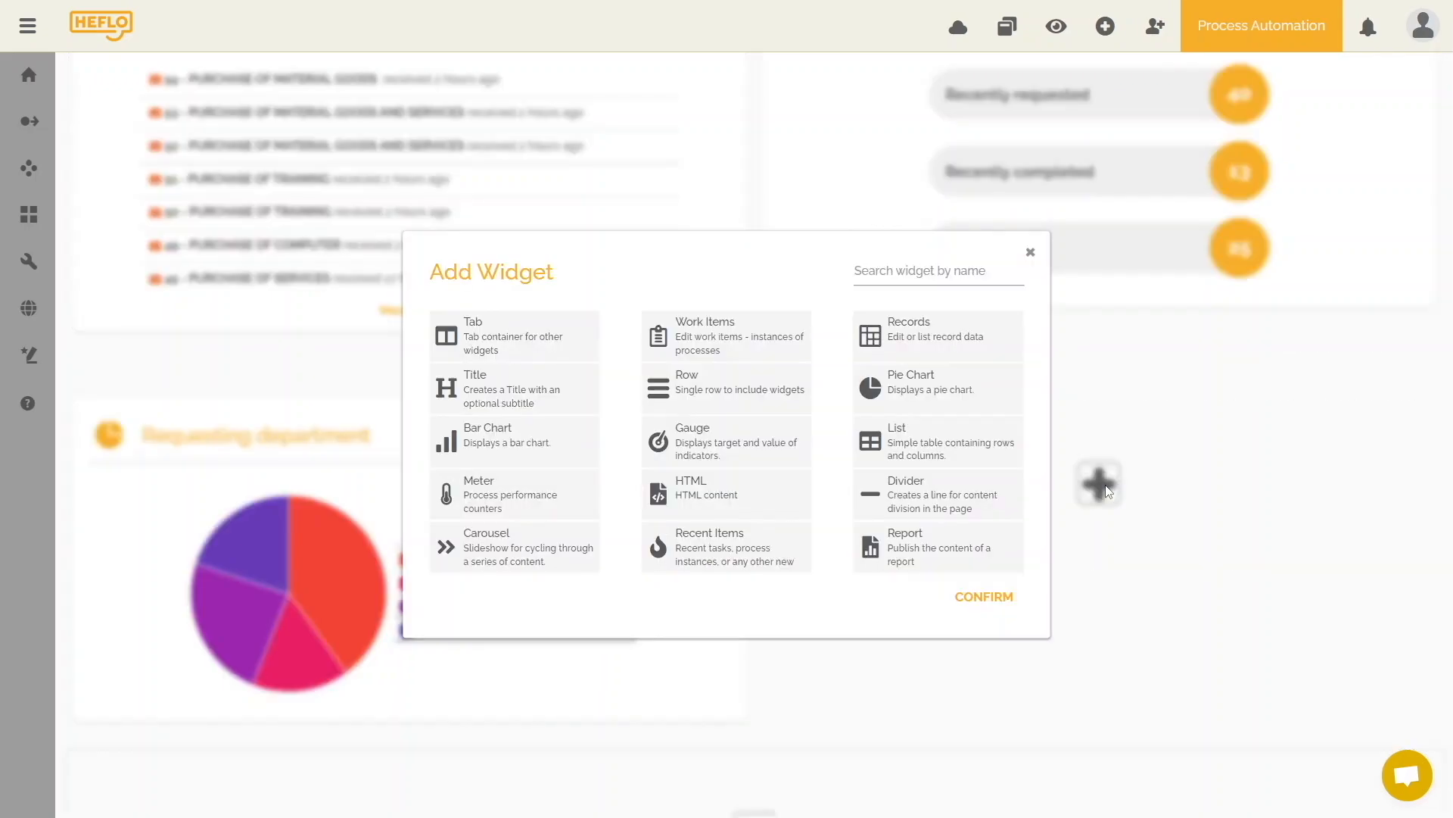
click(508, 448)
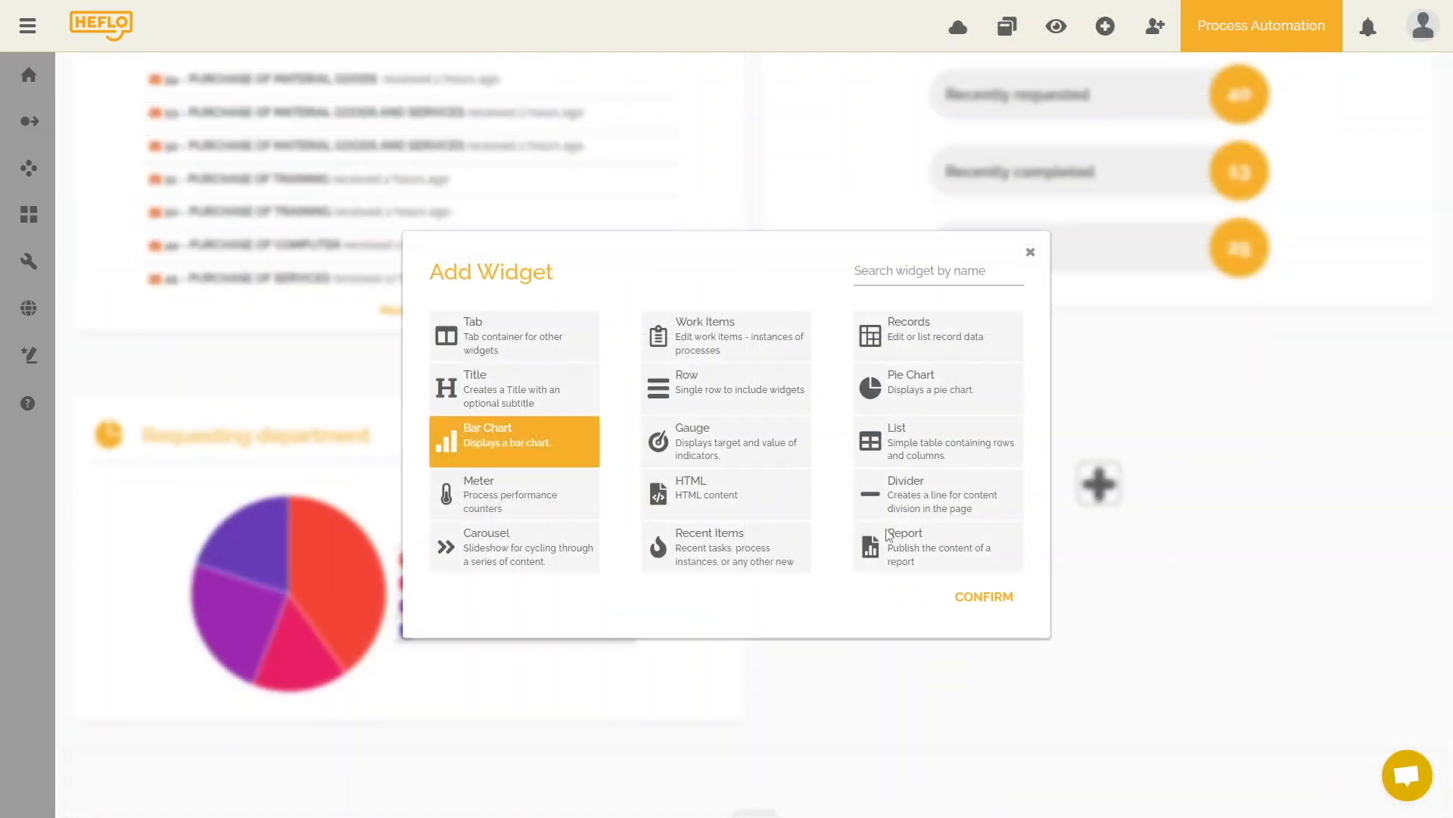
click(969, 596)
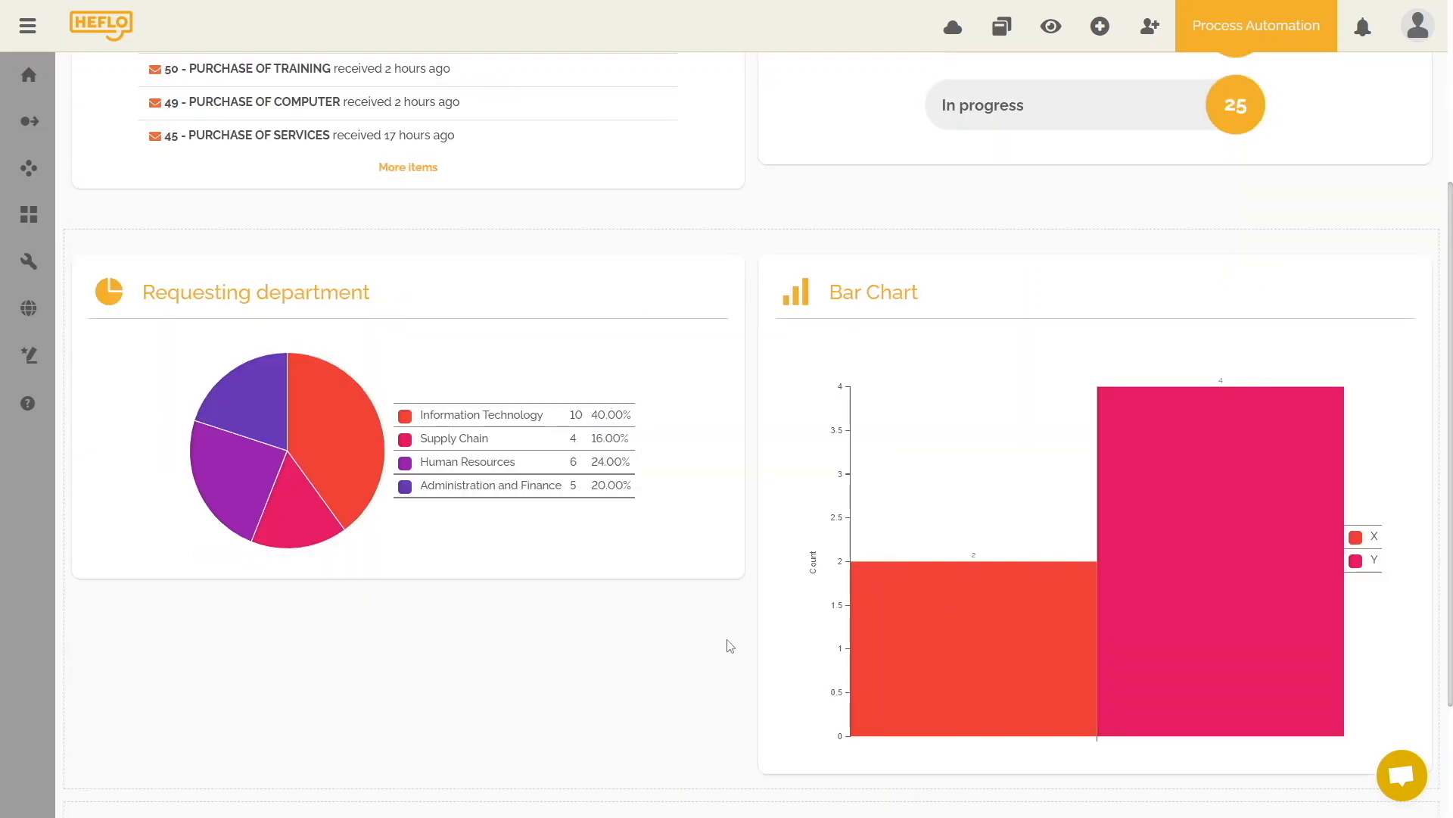
Set the bar chart's datasource to Requested purchases and its value aggregate function to Count.
mouse_move(788, 636)
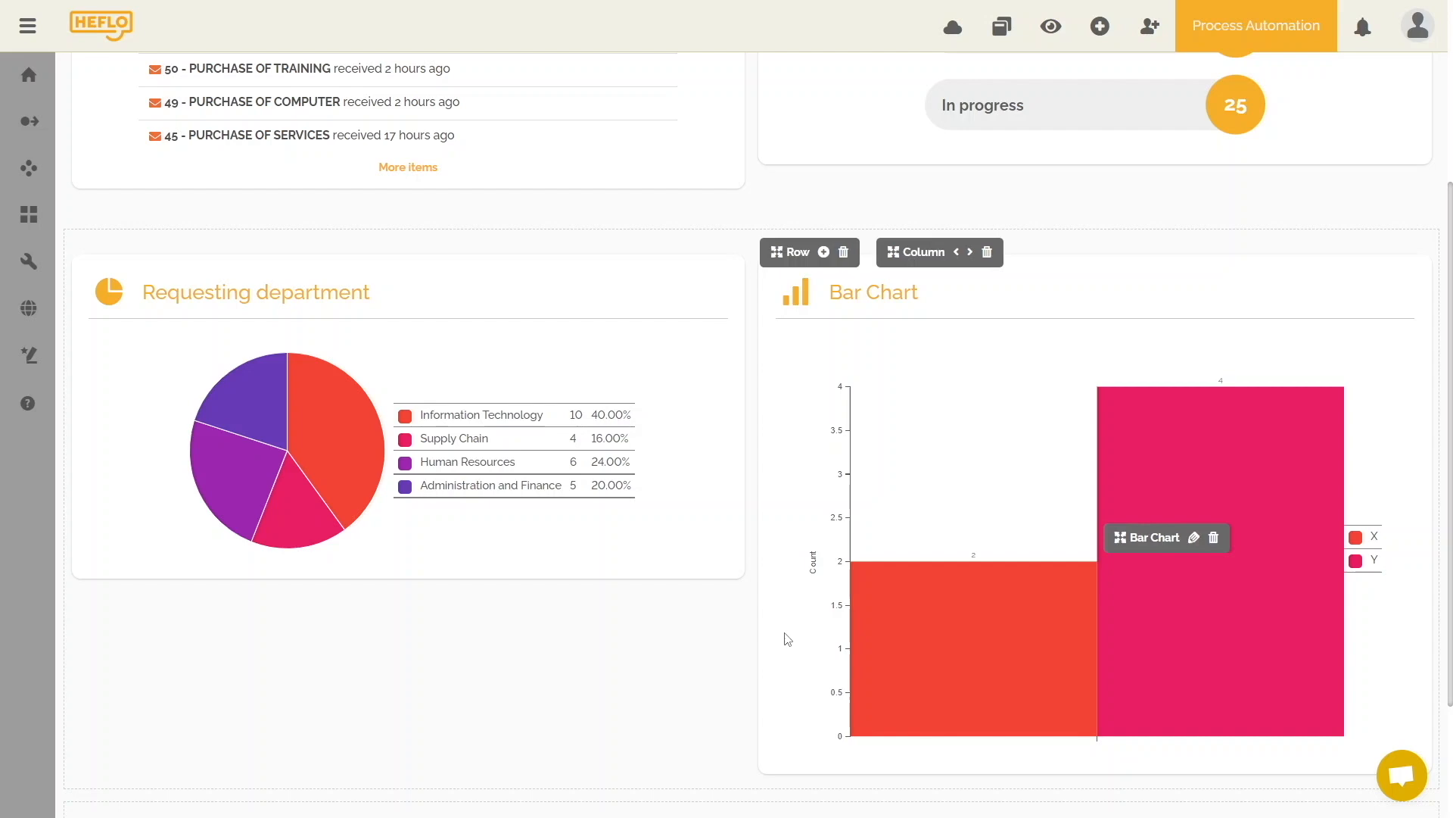
click(1194, 537)
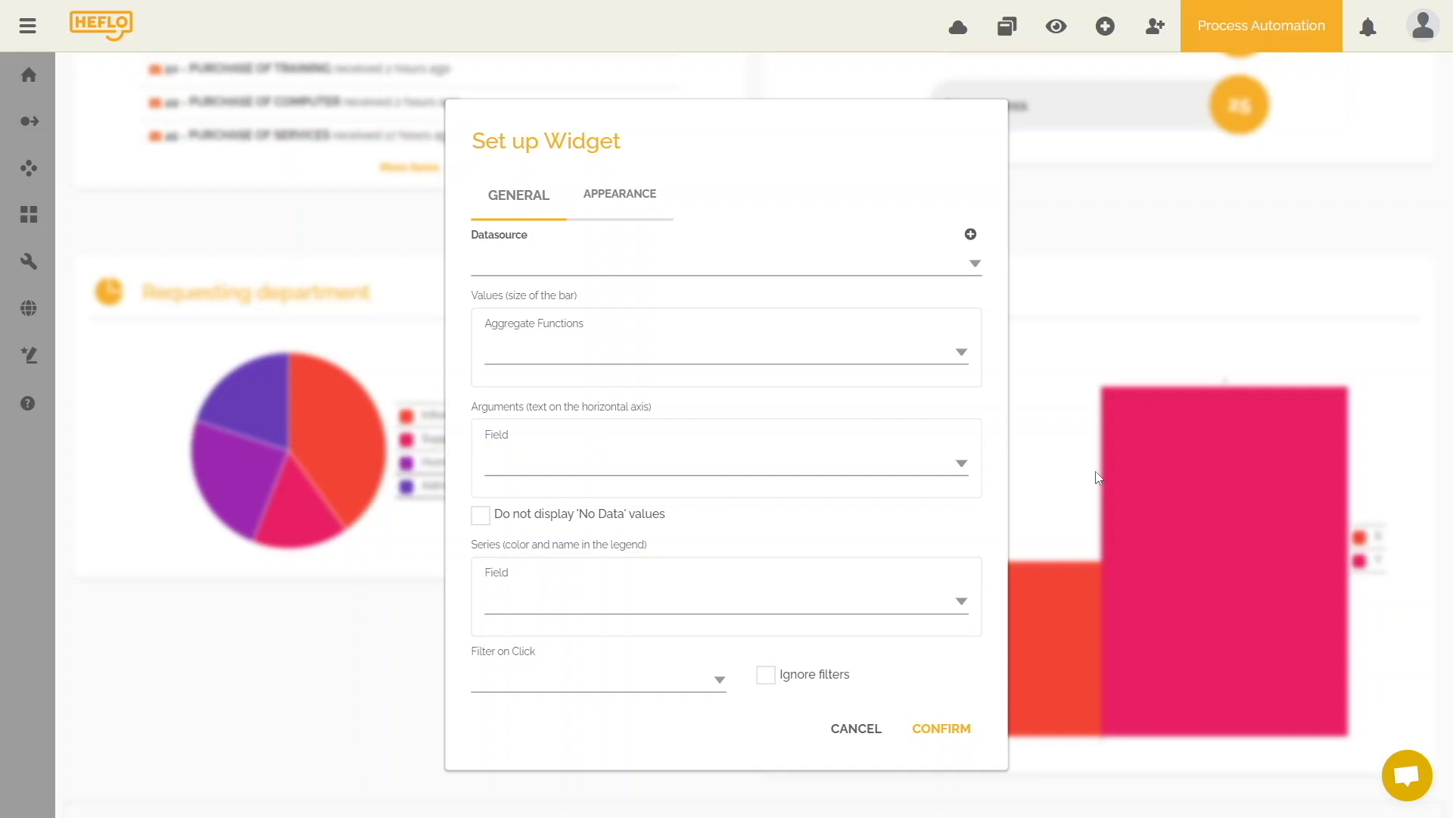
click(975, 265)
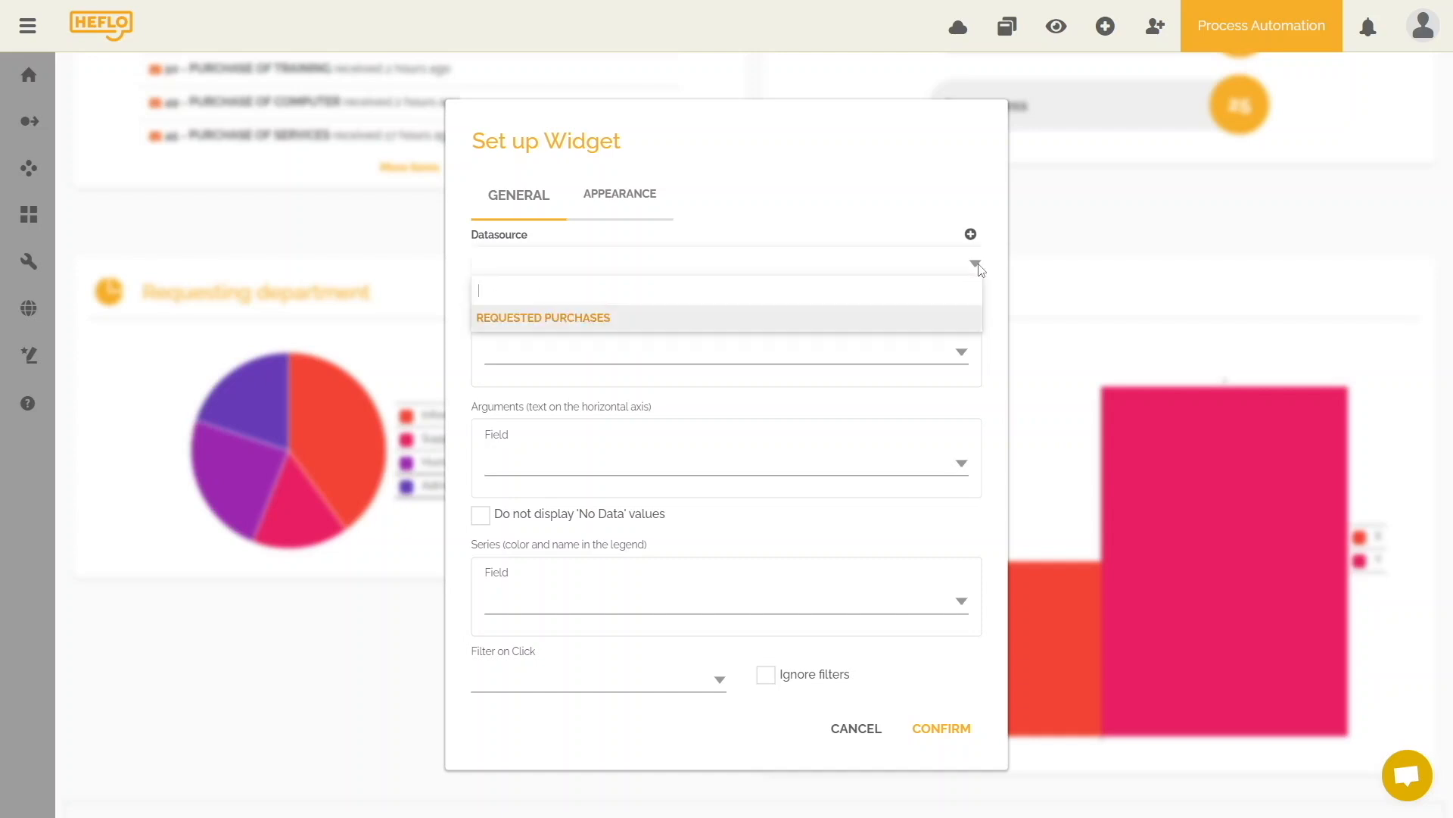
click(620, 325)
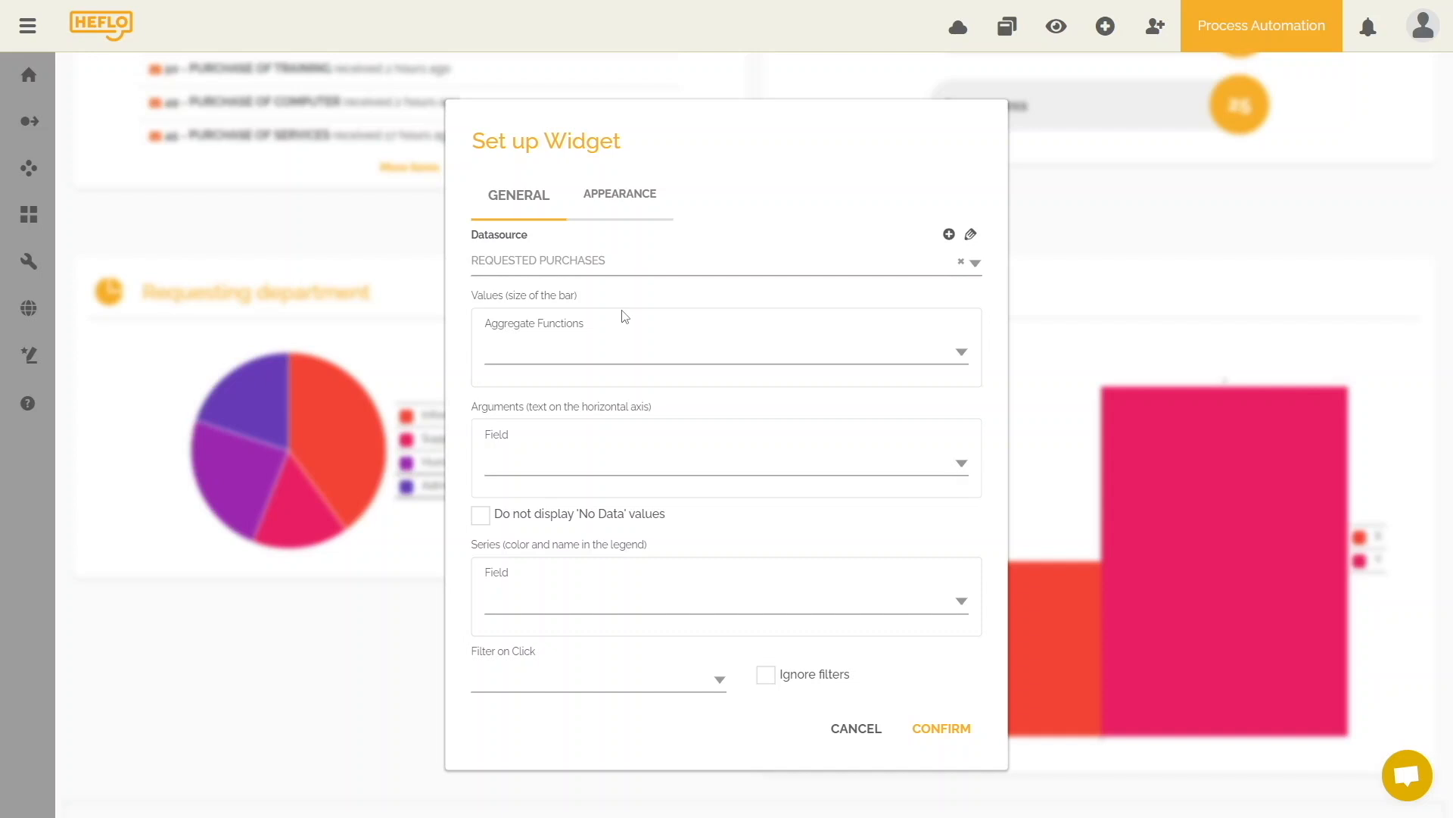
click(625, 362)
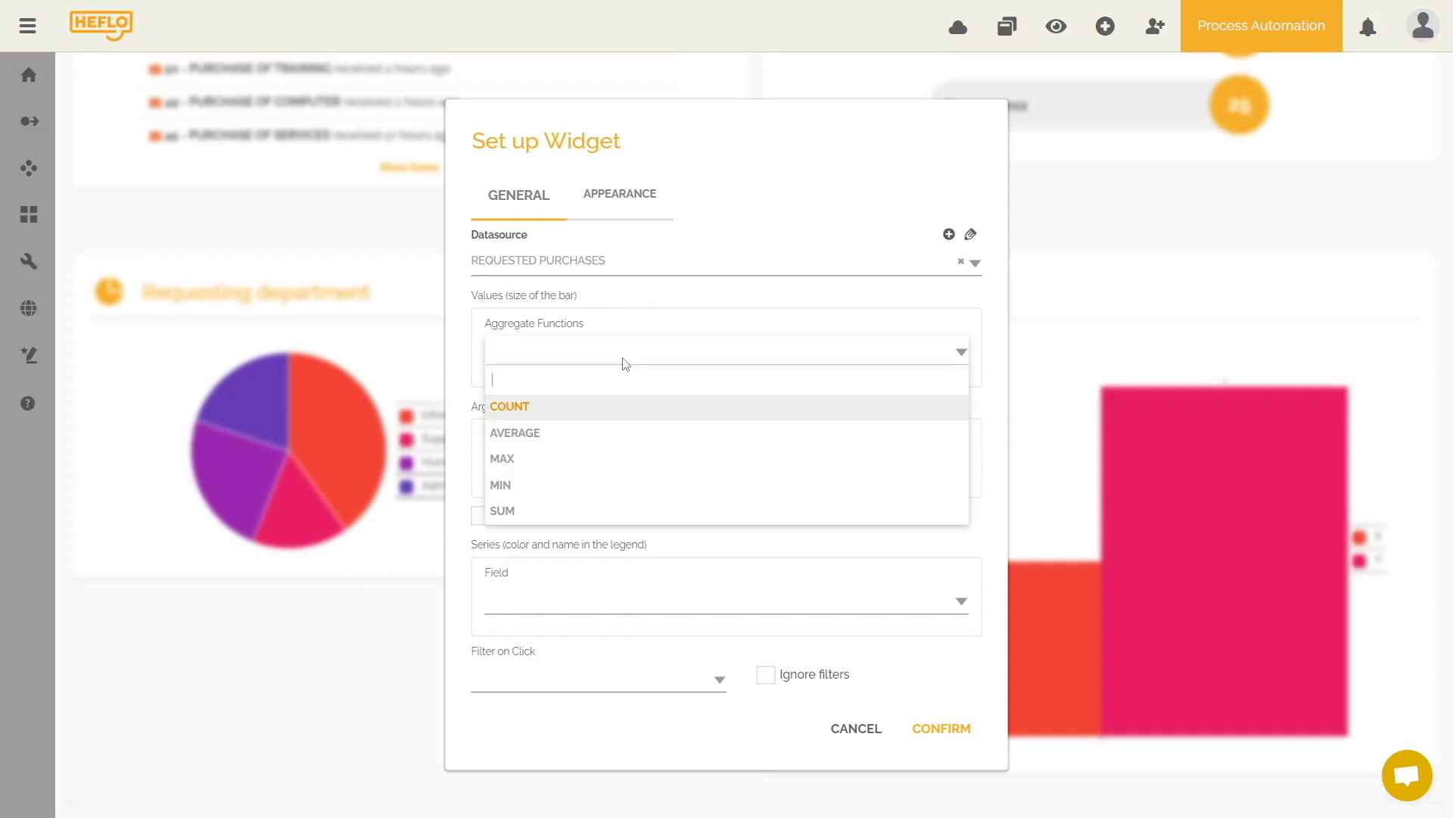
click(530, 408)
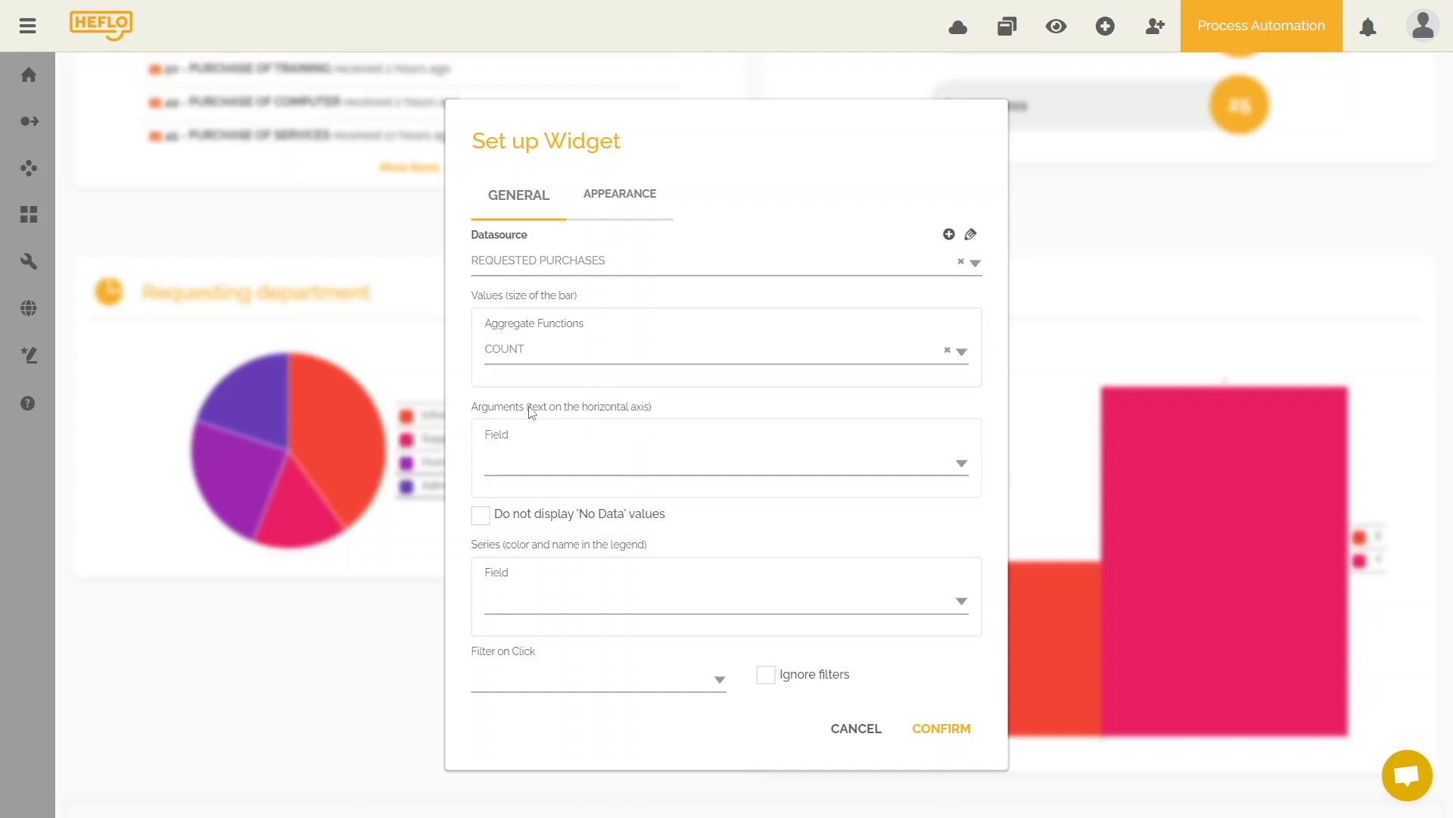
Add the Start date property to the Requested purchases datasource used by the bar chart.
click(535, 472)
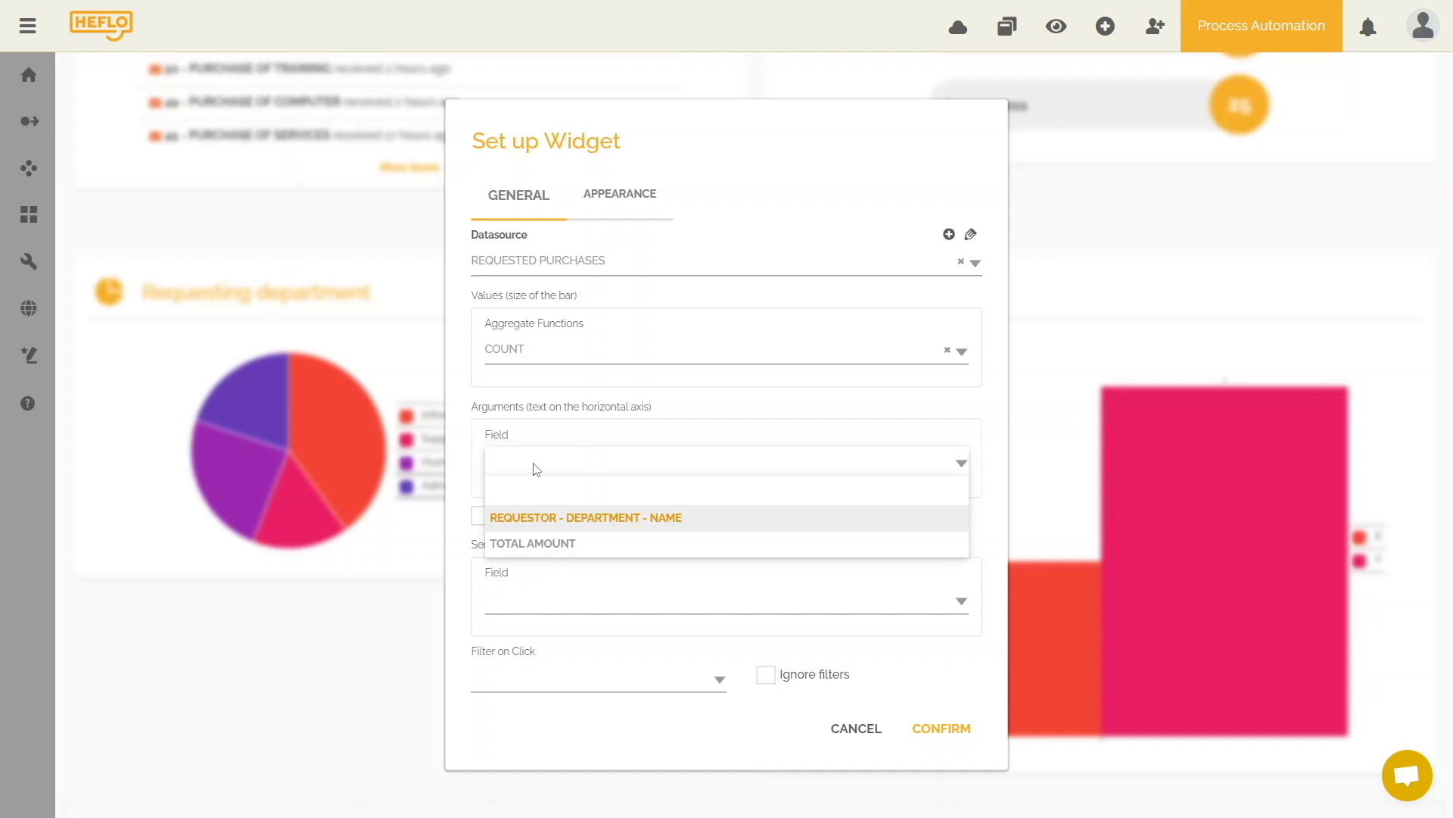
click(534, 468)
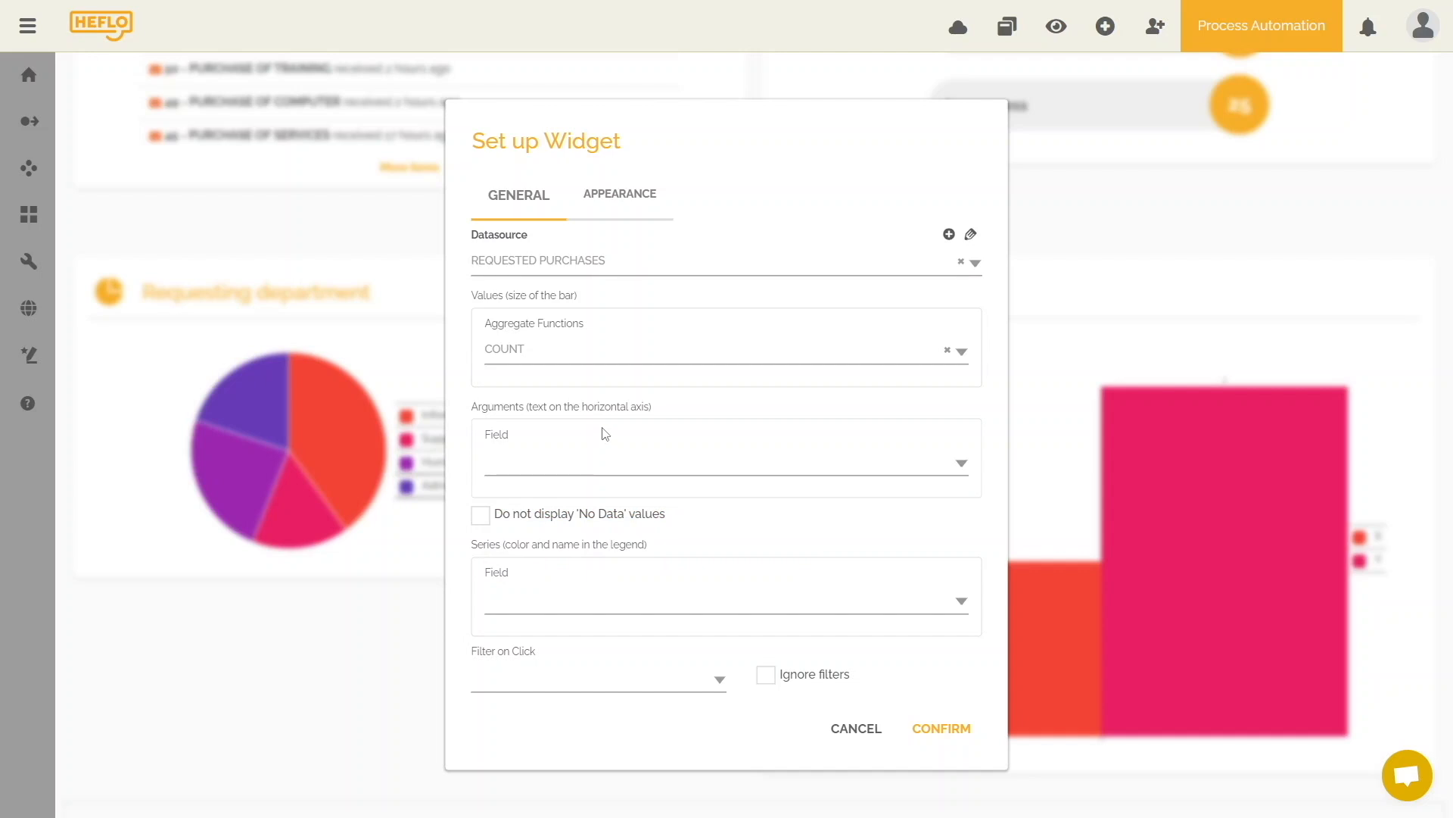
click(971, 235)
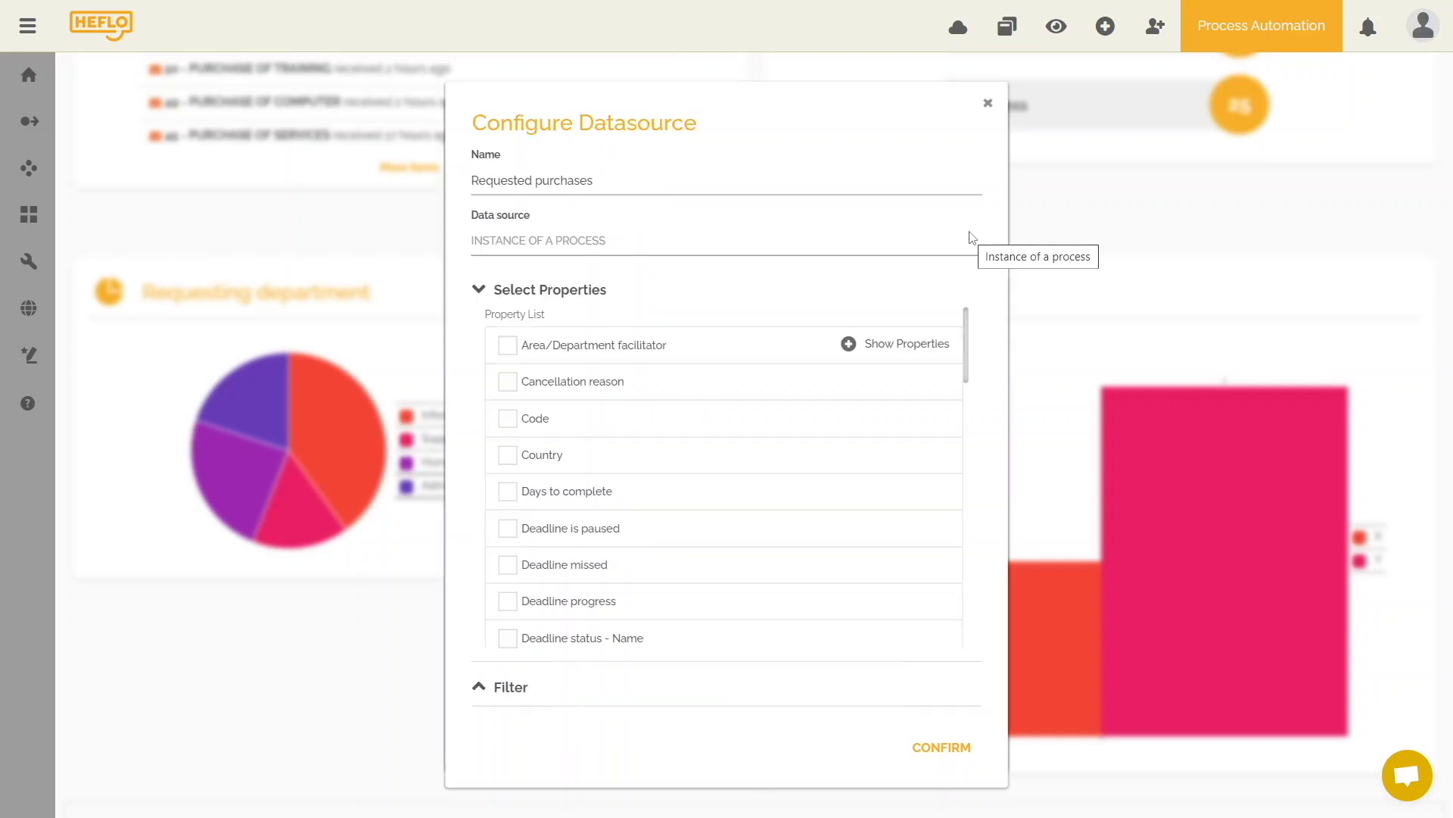
scroll(788, 487, down, 7)
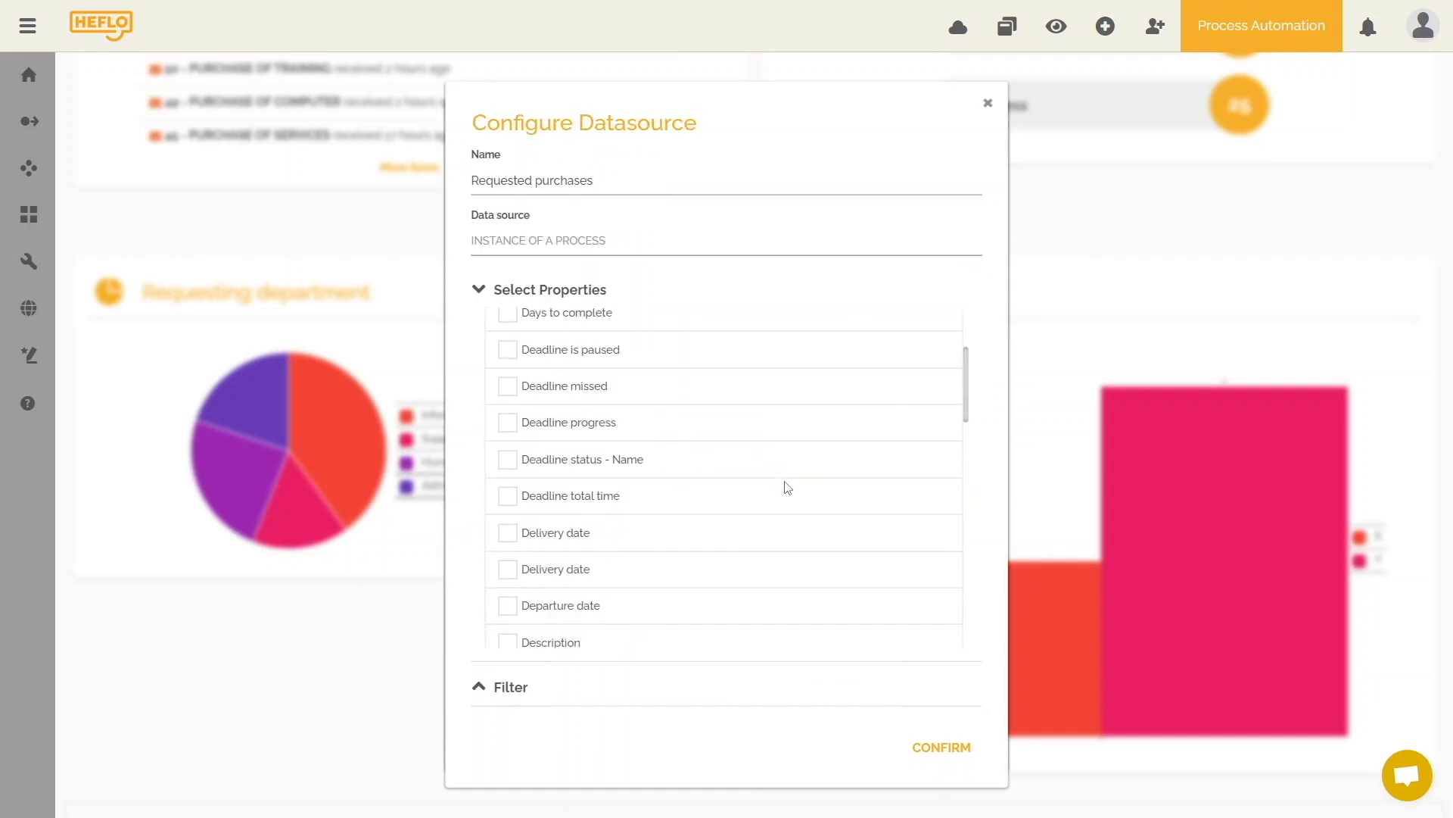
scroll(788, 486, down, 8)
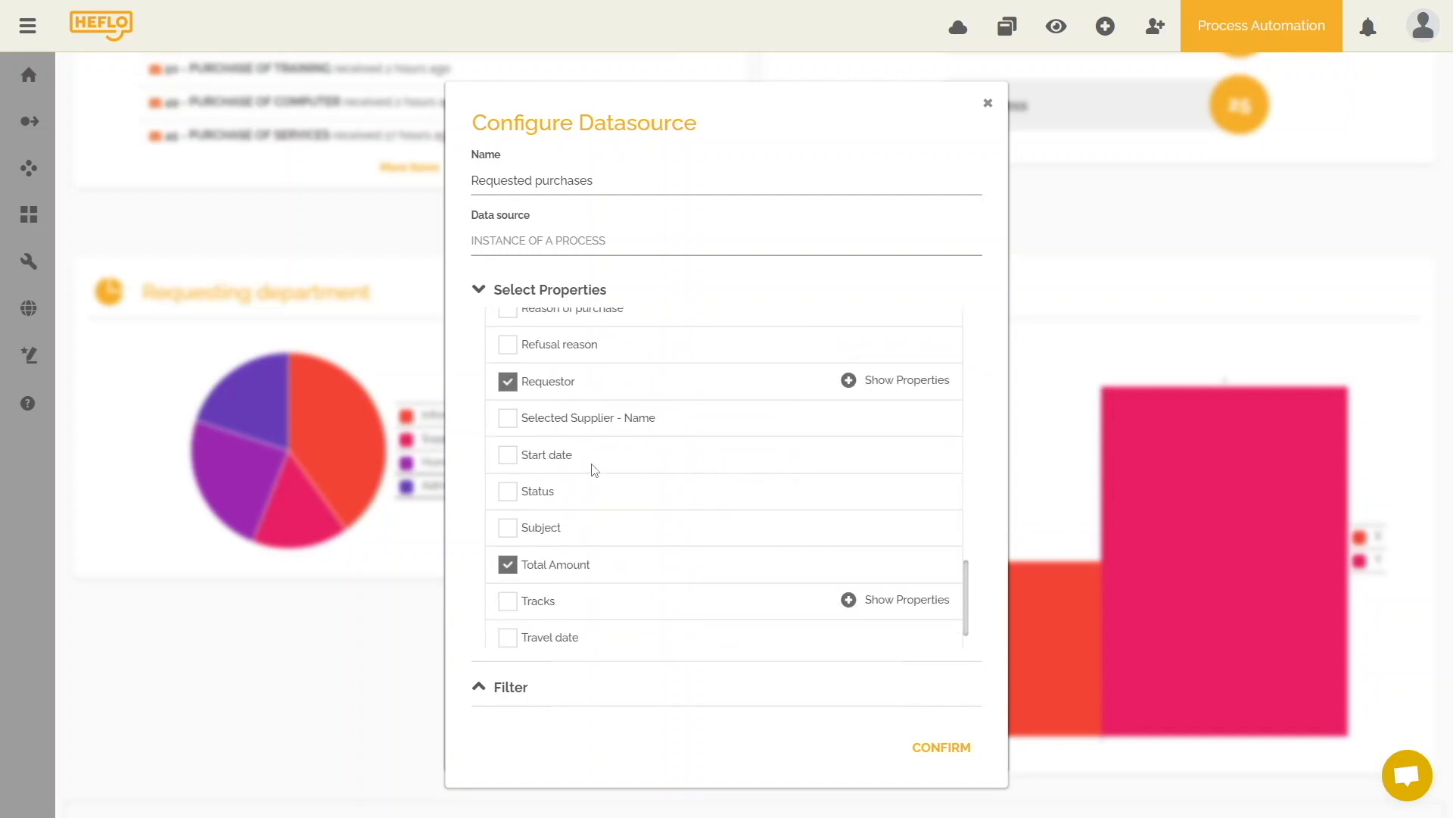
click(508, 455)
click(952, 747)
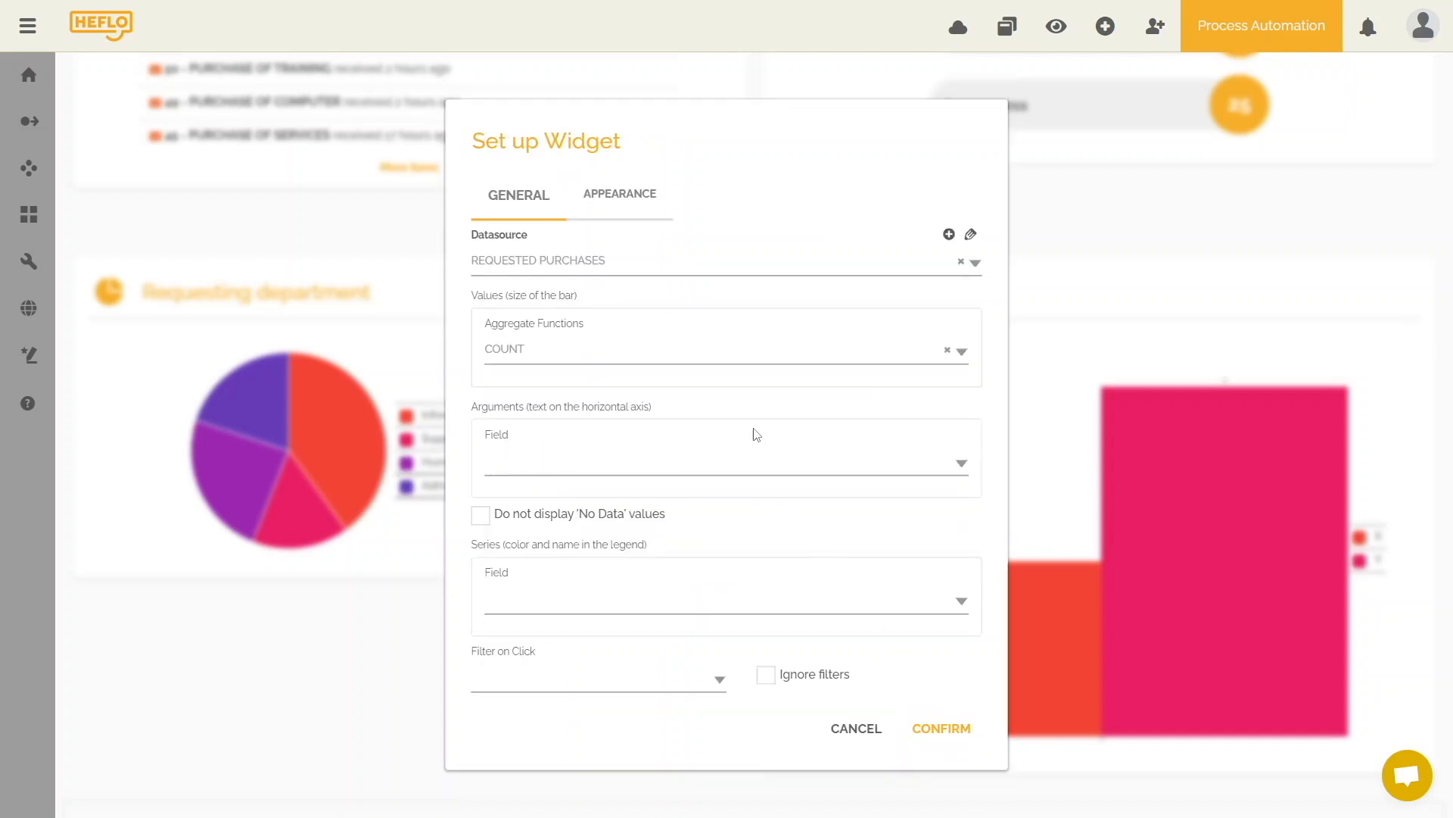
Set the bar chart's argument field to Start date with Date as the date part.
click(740, 465)
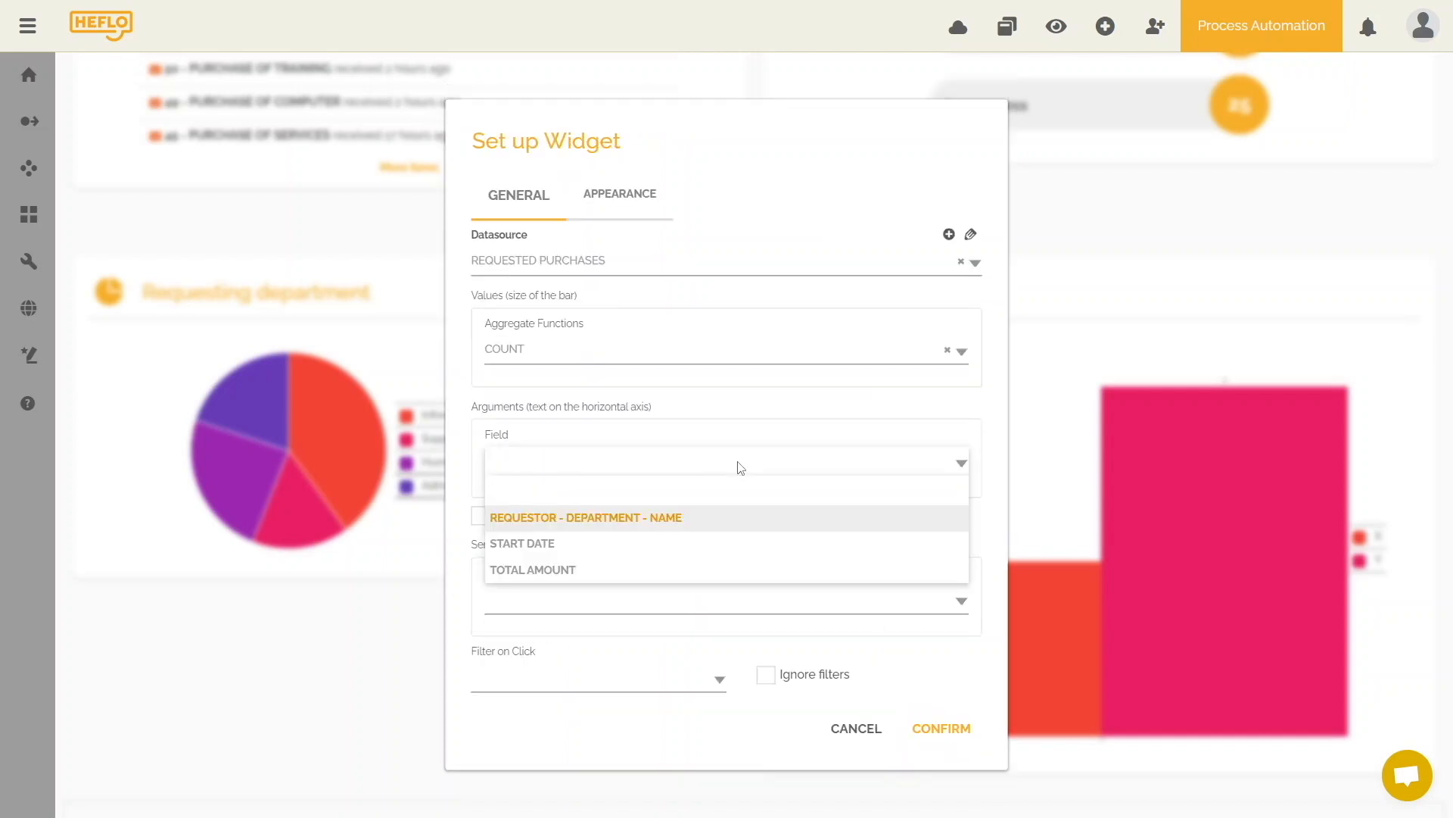
click(686, 544)
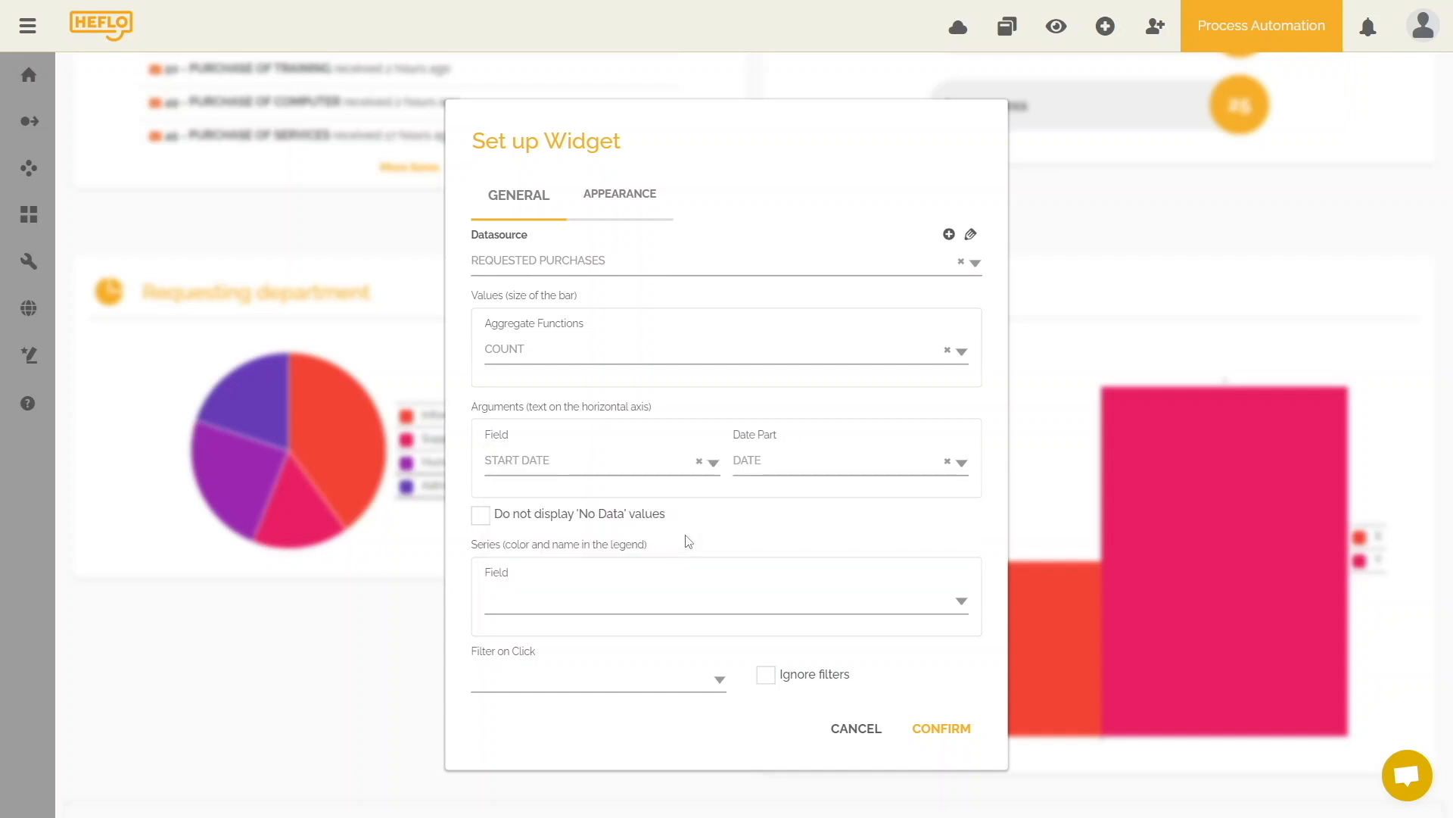
click(888, 470)
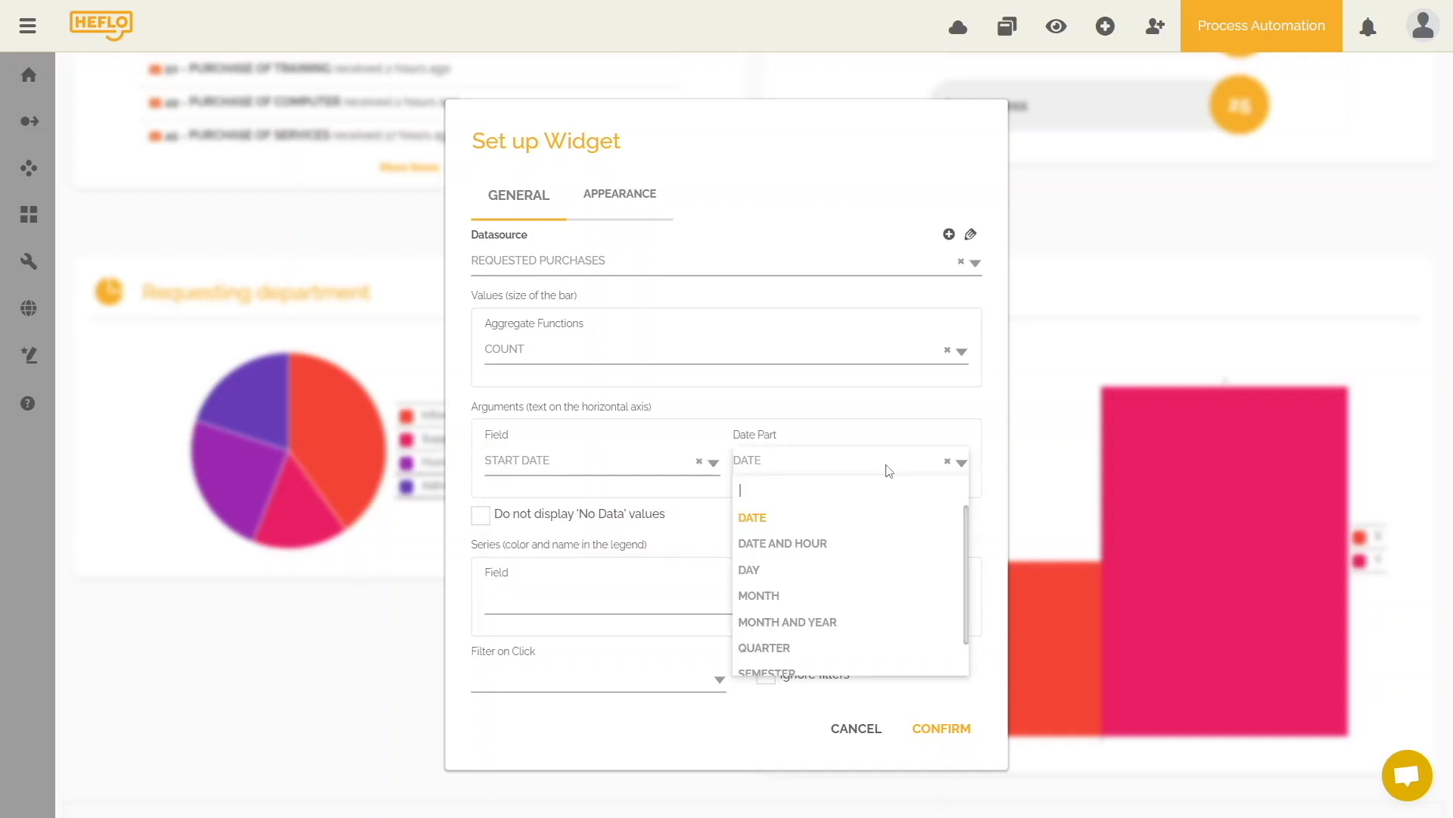
mouse_move(965, 539)
mouse_down()
mouse_move(964, 610)
mouse_move(960, 517)
mouse_up()
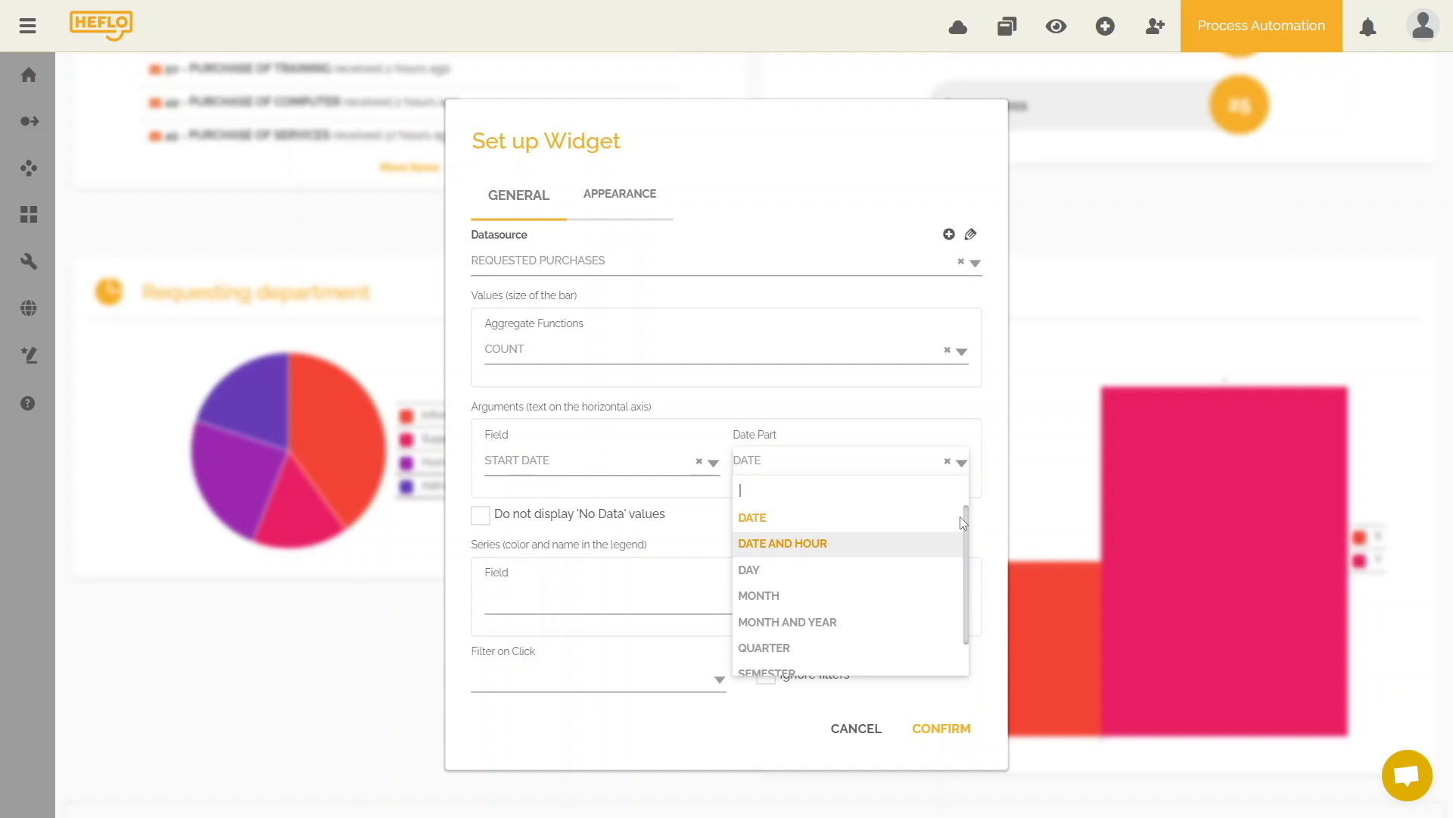
click(770, 519)
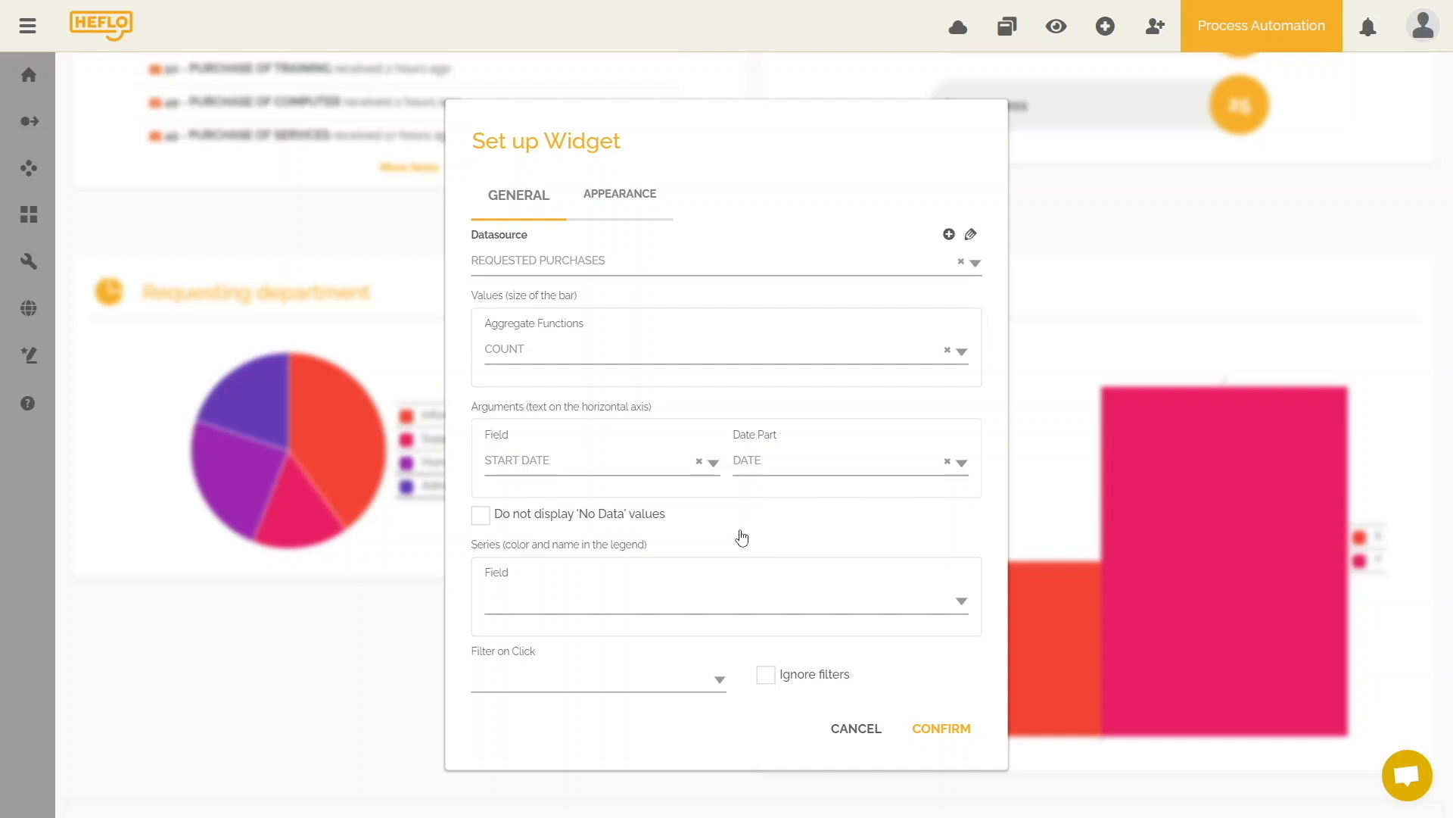
Set the bar chart's Filter on Click to Argument and apply the widget settings.
click(719, 681)
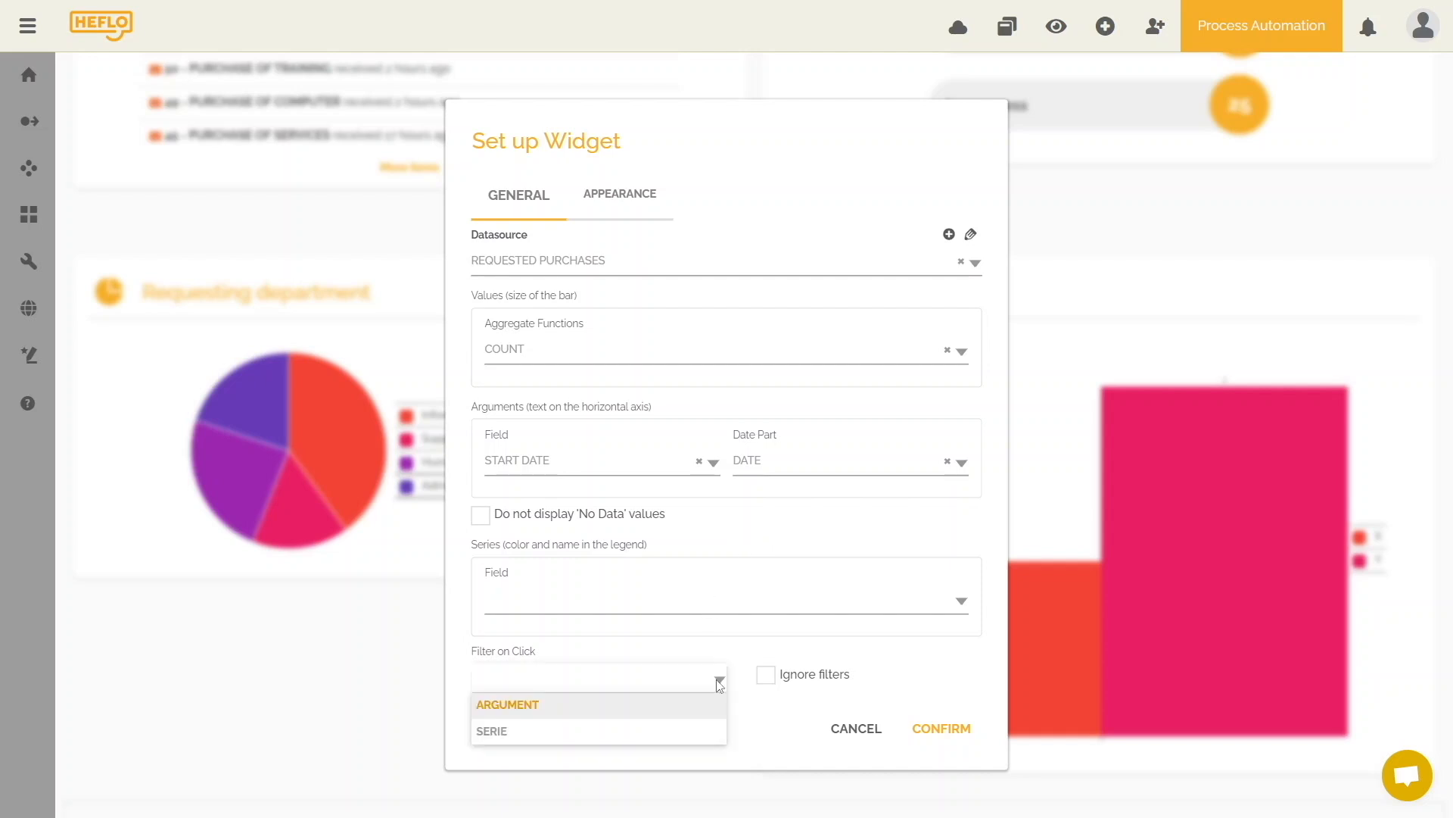
click(587, 703)
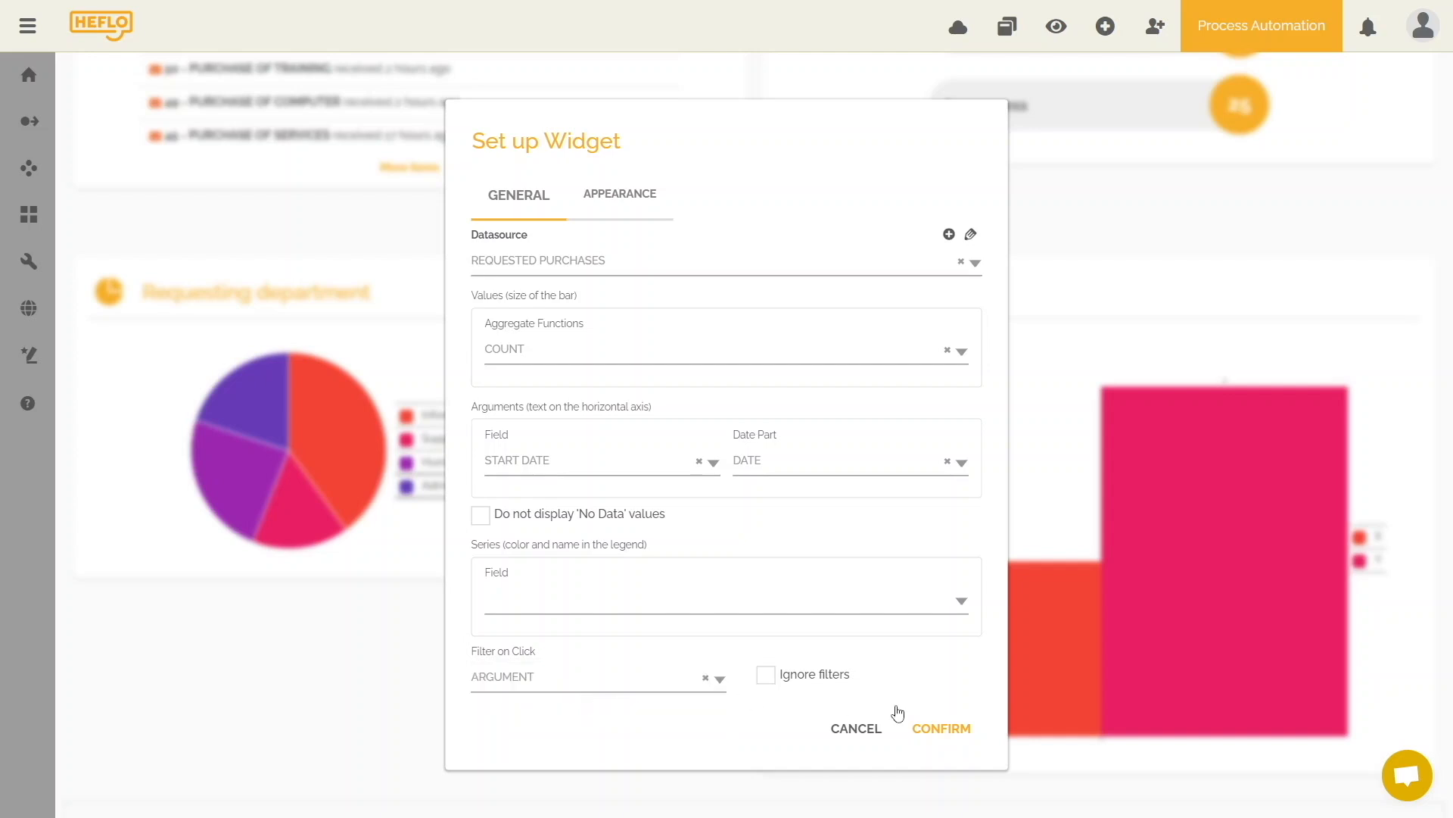
click(939, 729)
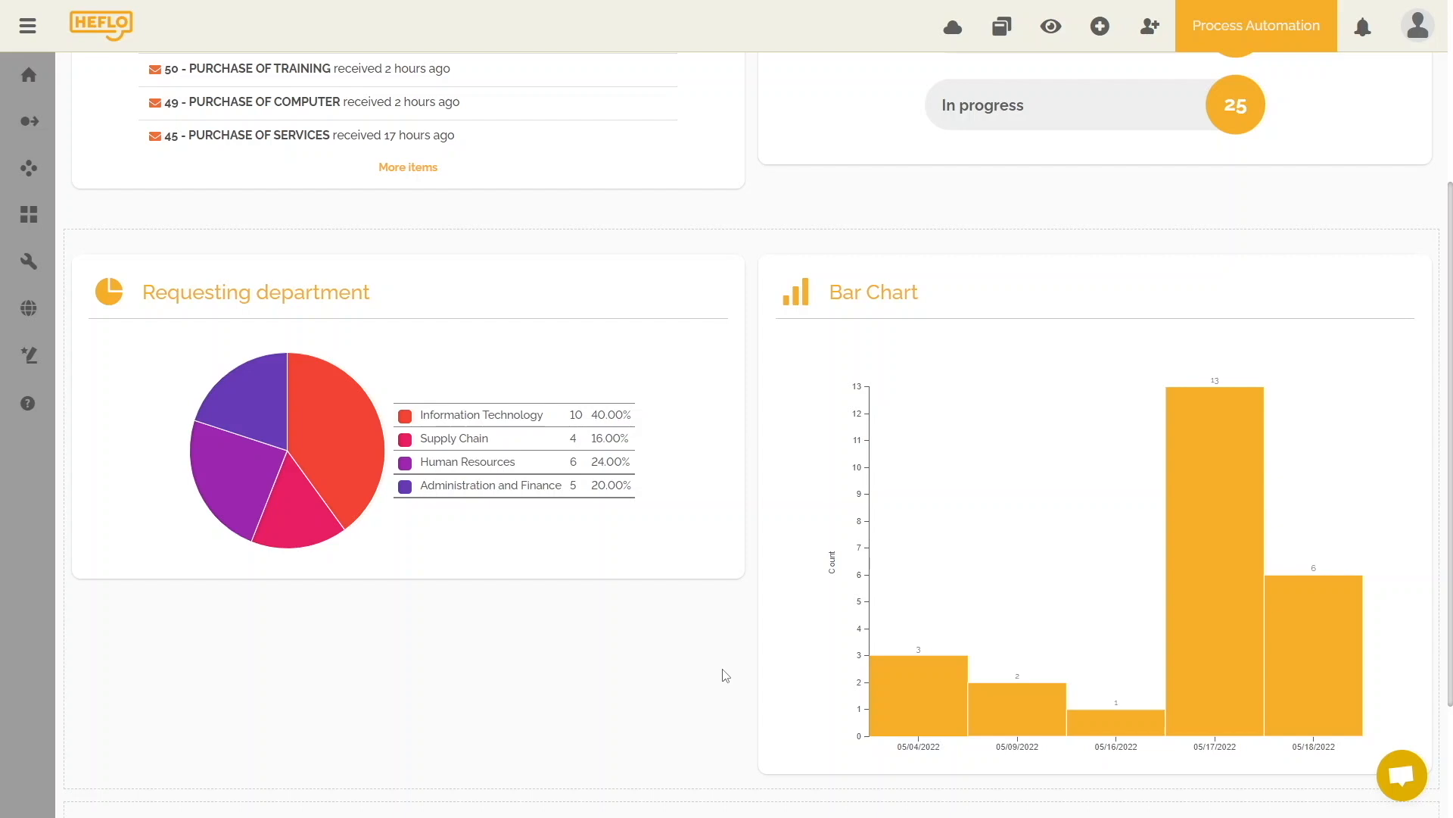
Test the bar chart's filtering by toggling the 05/17/2022, 05/09/2022 and 05/04/2022 bars on and off.
mouse_move(911, 672)
mouse_move(1074, 610)
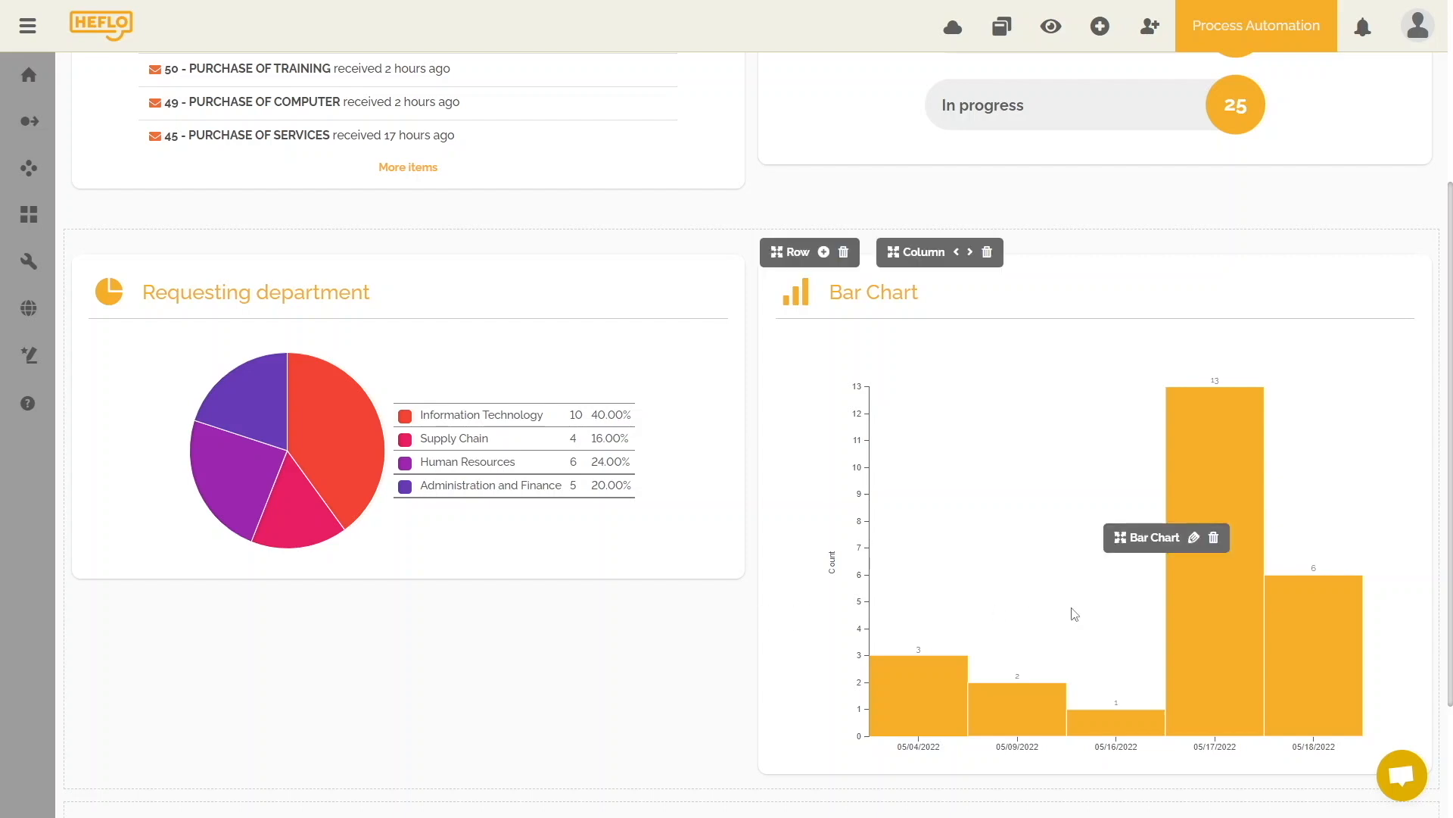
click(1201, 610)
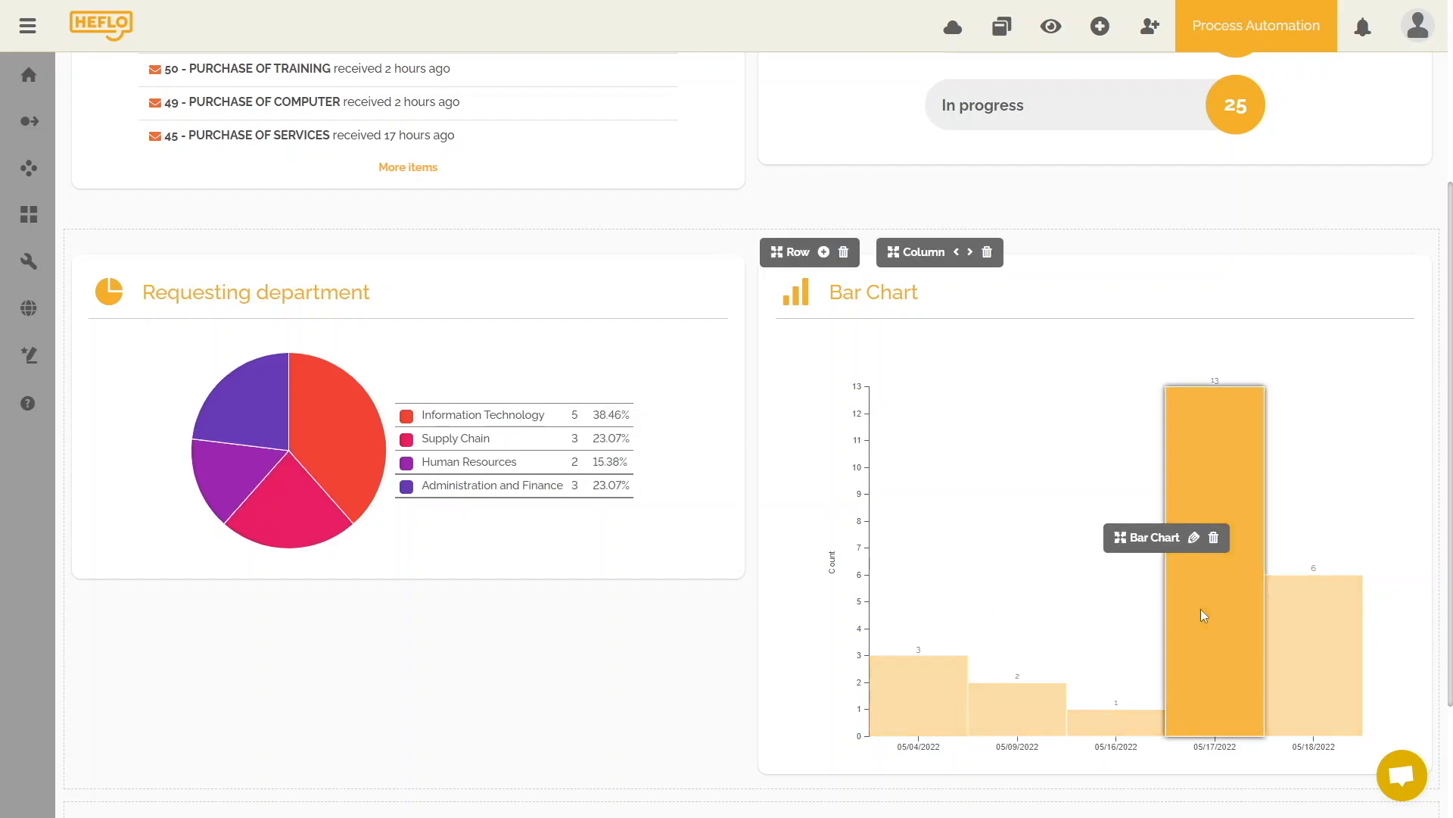
click(1011, 697)
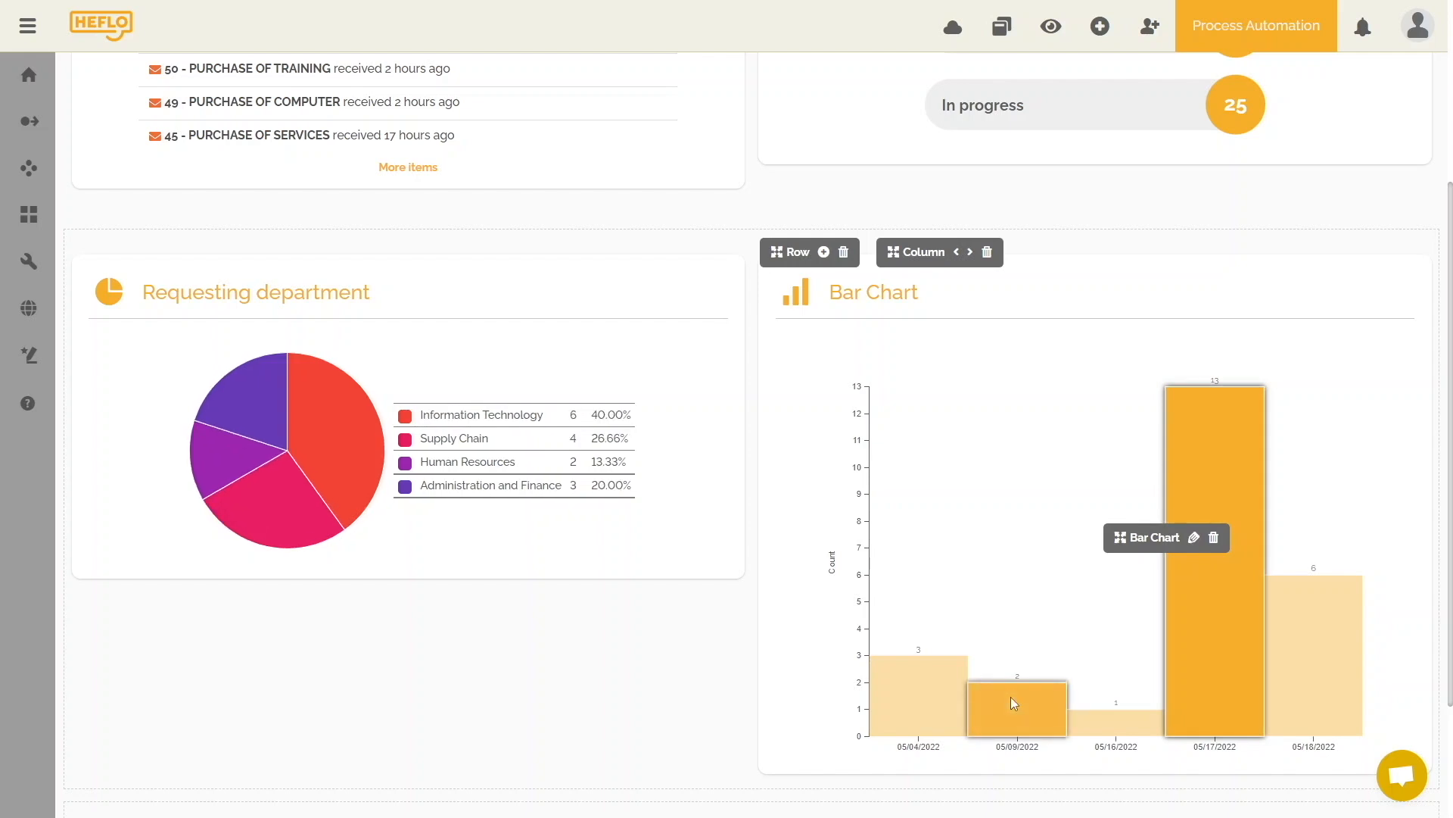
click(926, 688)
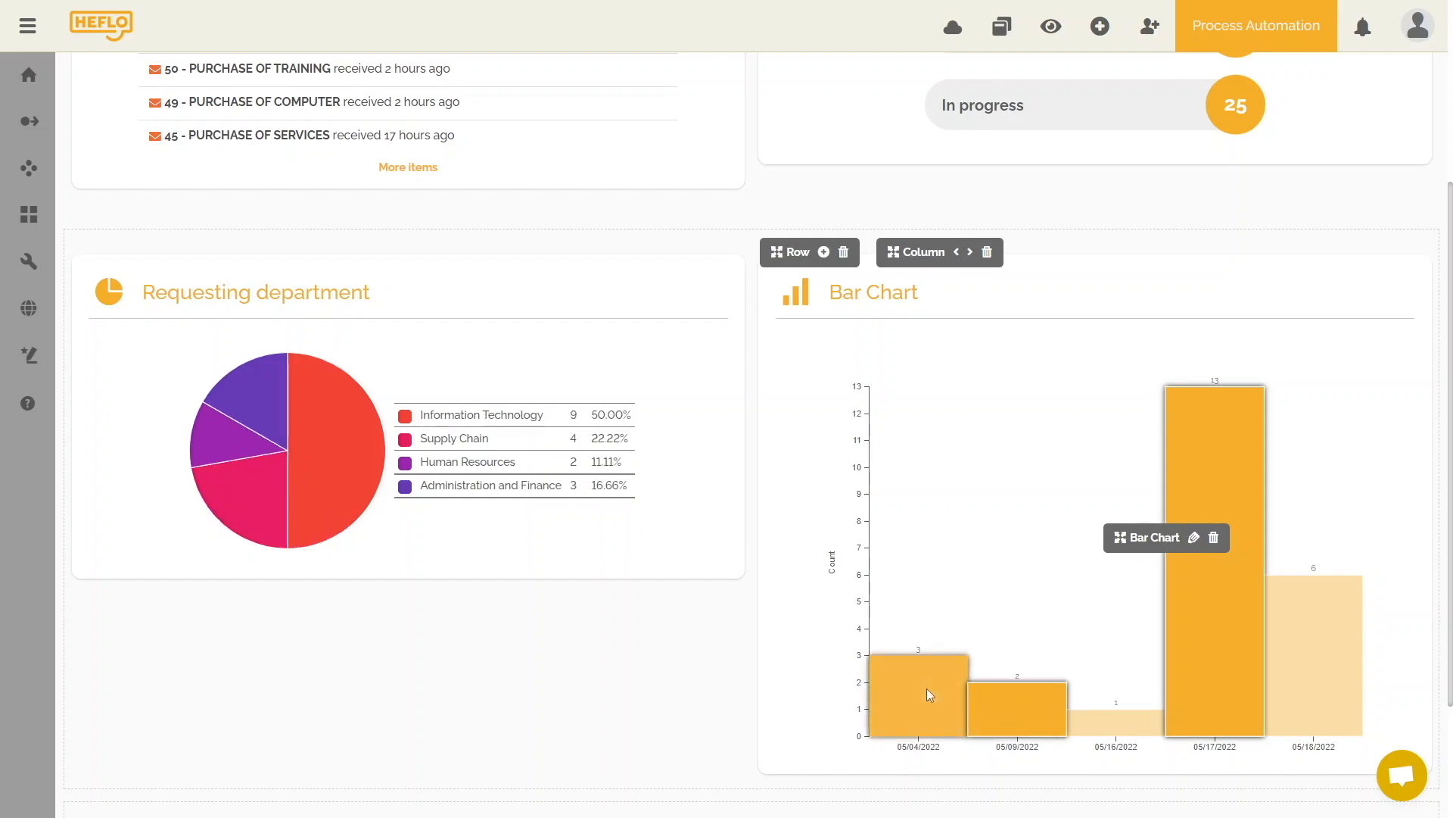
click(1056, 696)
click(942, 702)
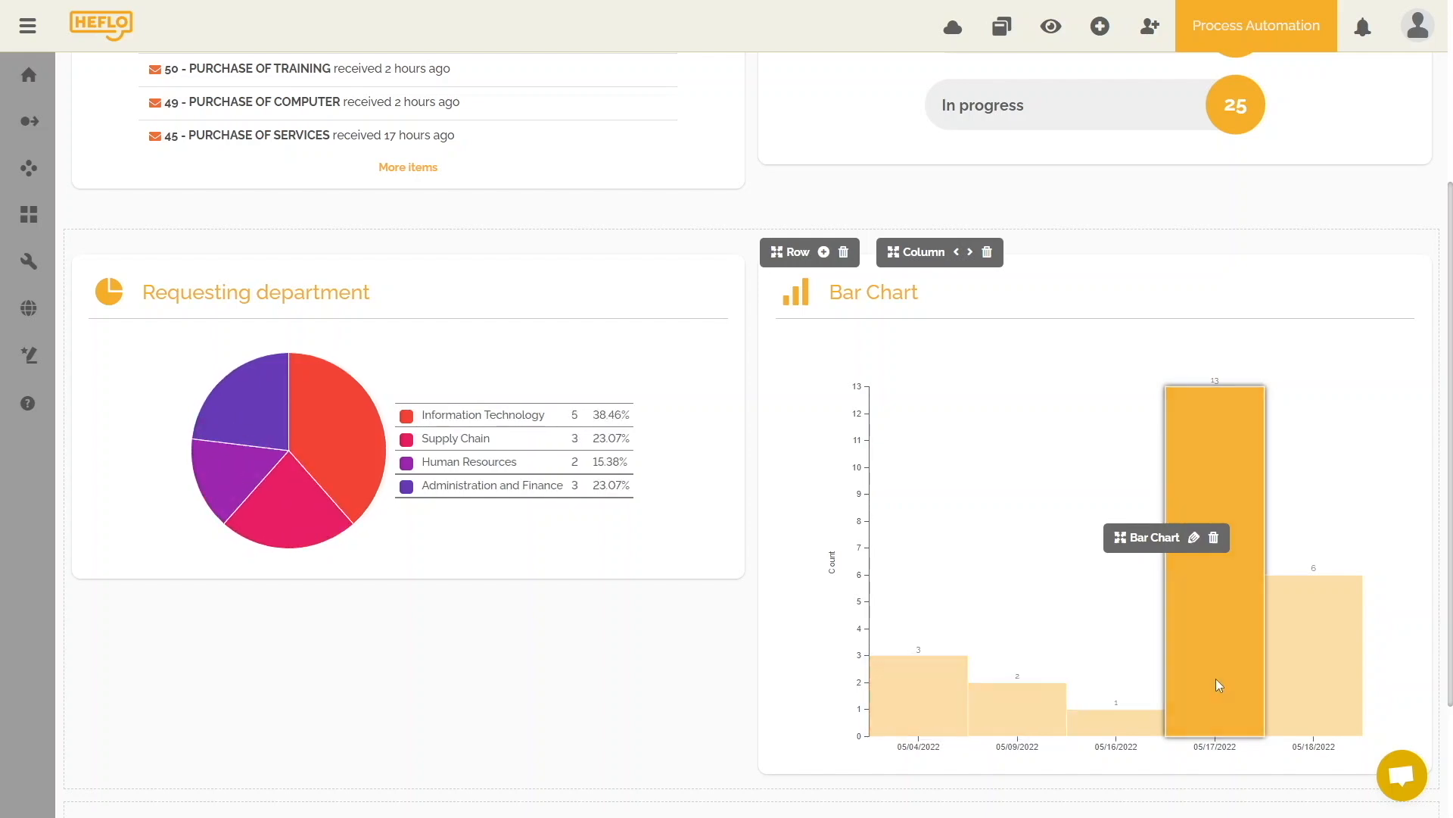
click(1216, 678)
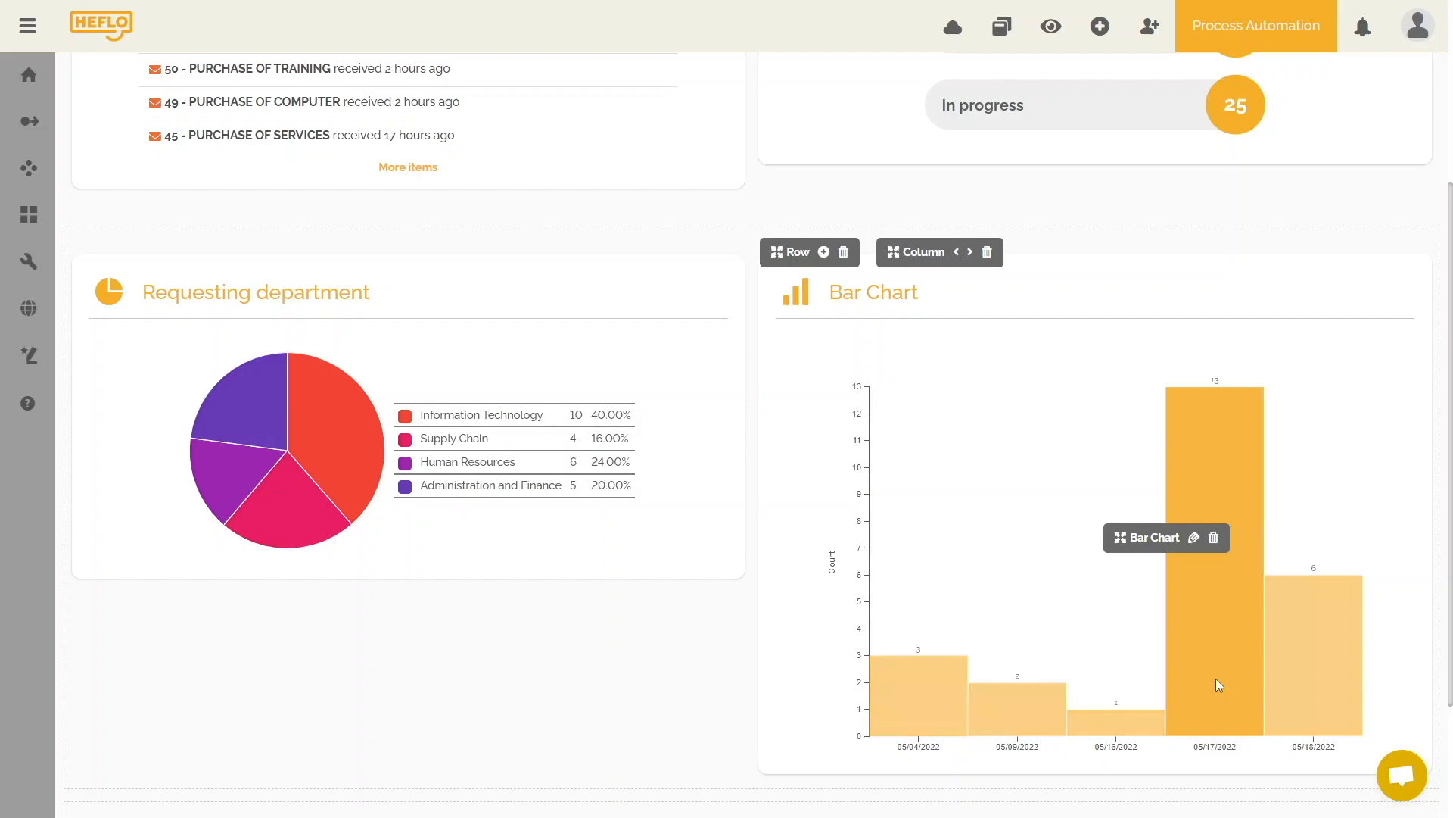
Review the Filter on Click options in the bar chart's settings, keeping Argument.
click(1193, 533)
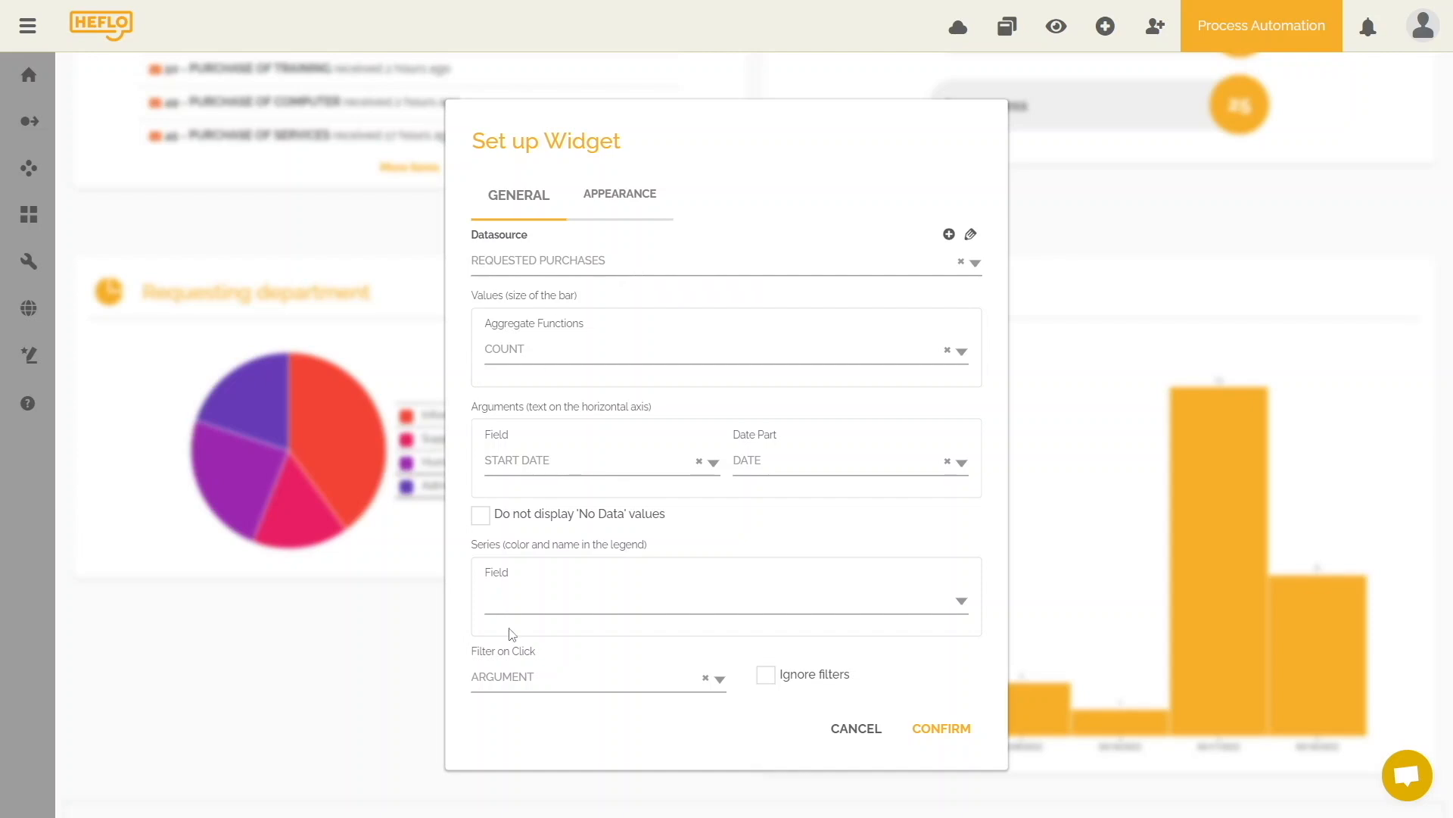
click(574, 685)
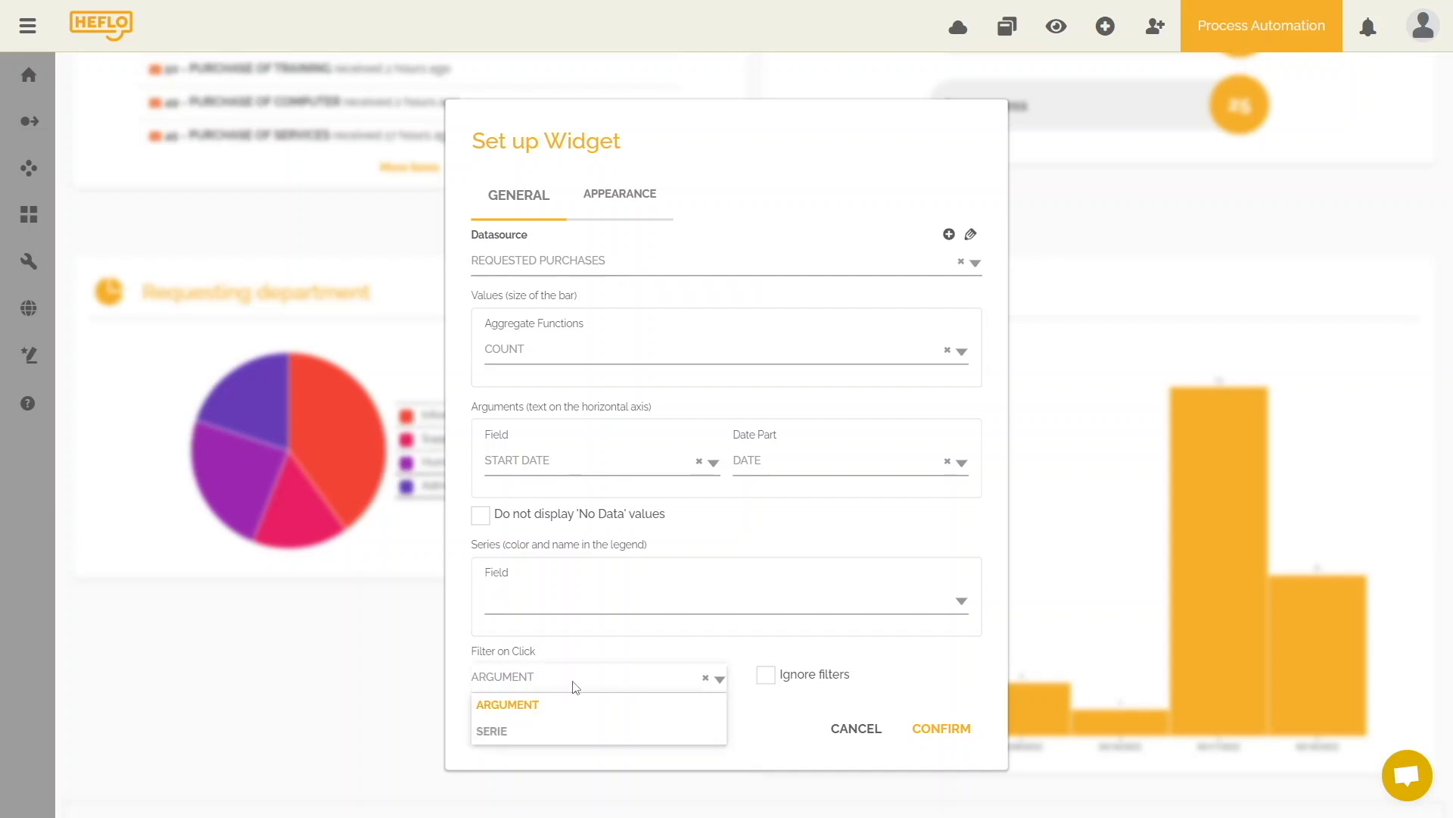
click(535, 702)
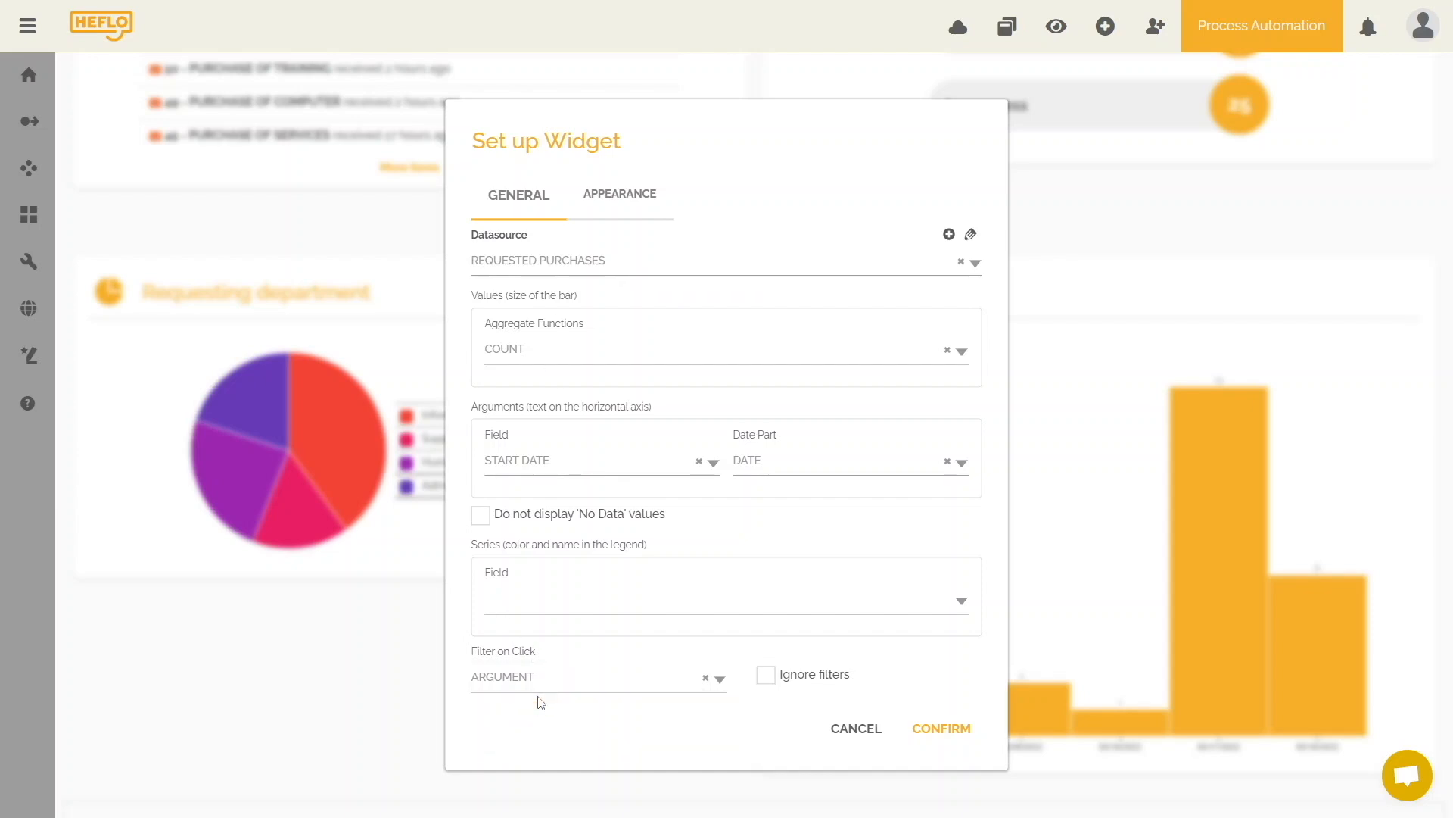
click(922, 729)
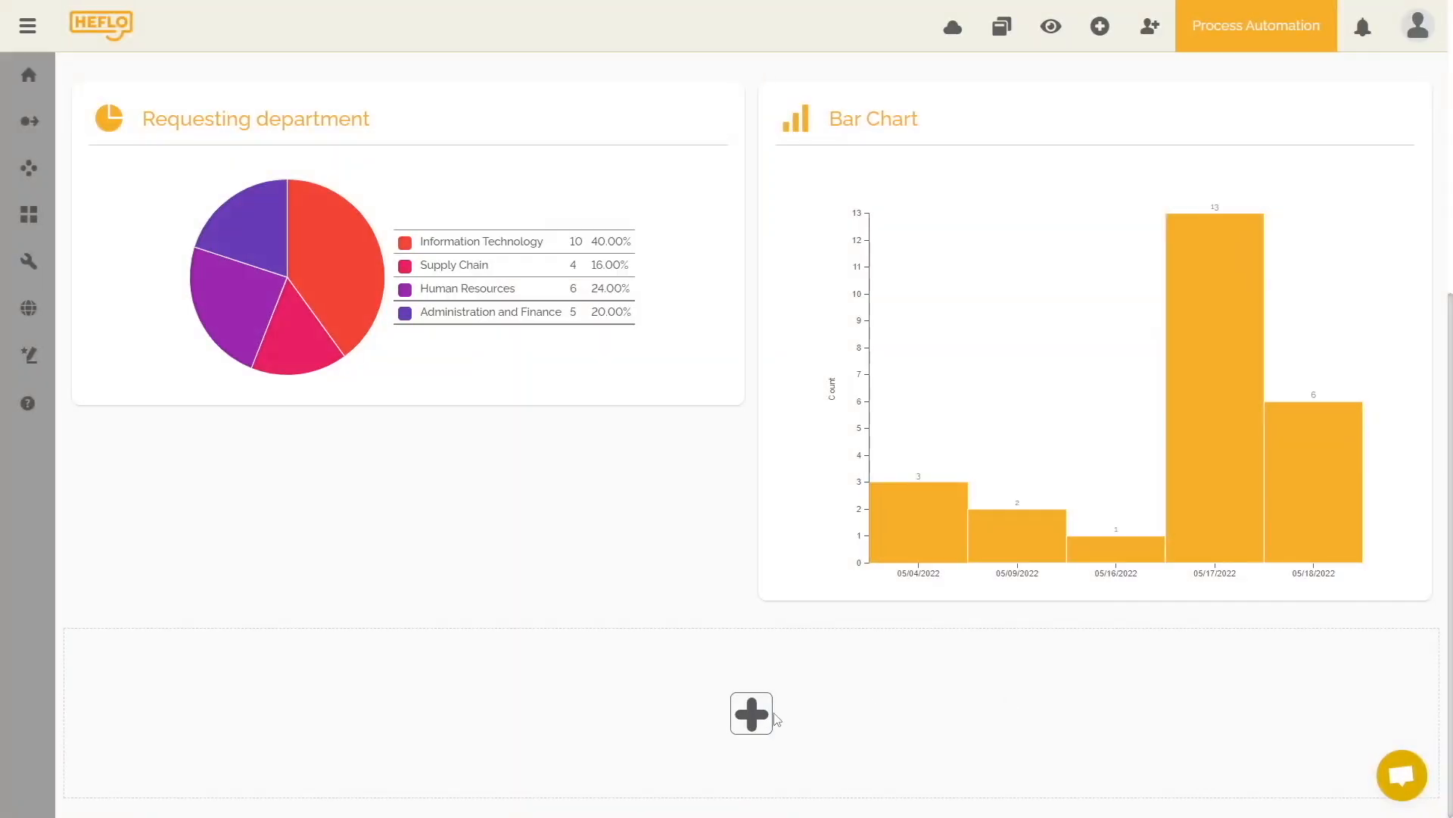
Choose a List widget for the empty row below the two charts.
click(760, 716)
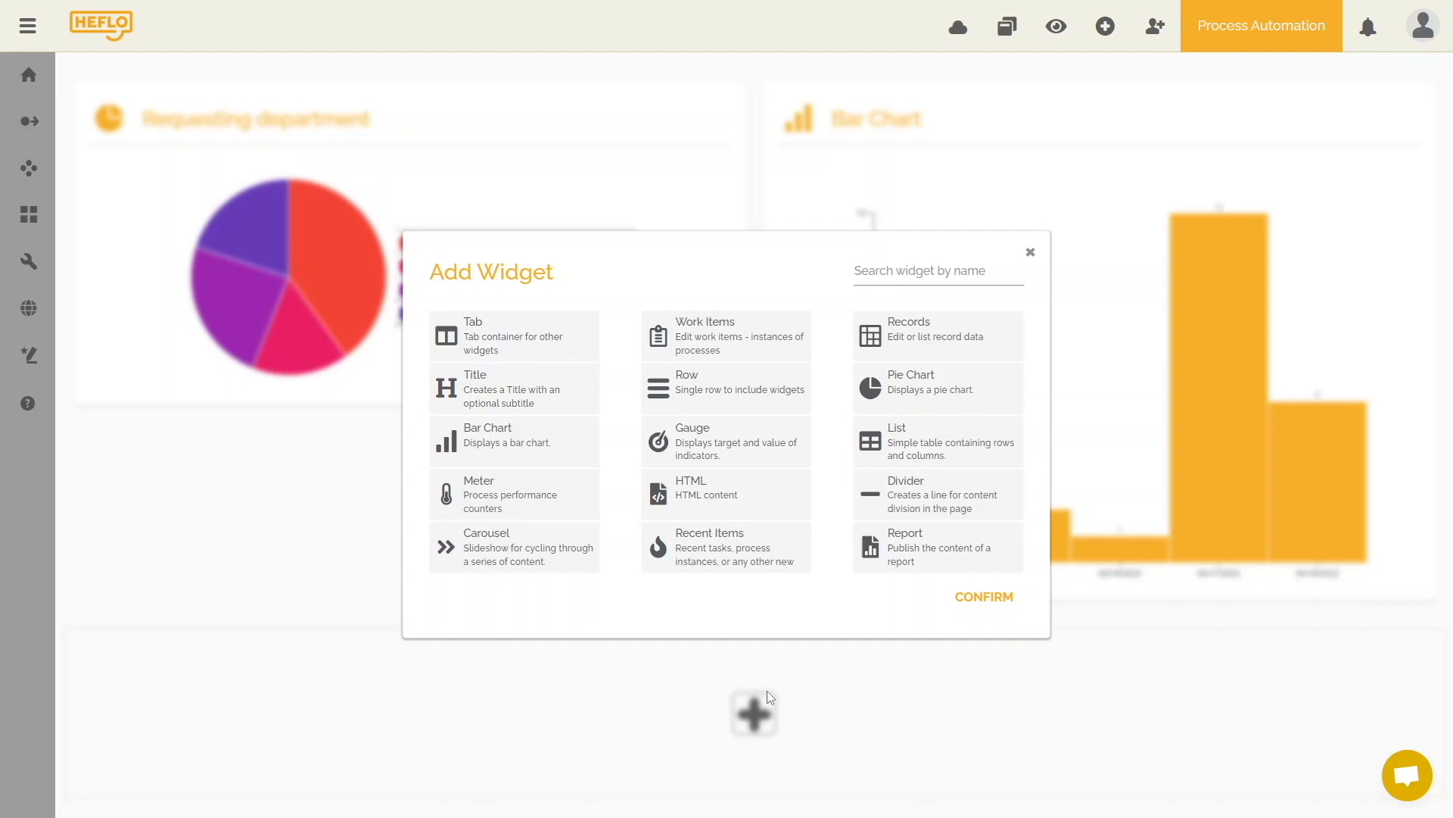
click(961, 460)
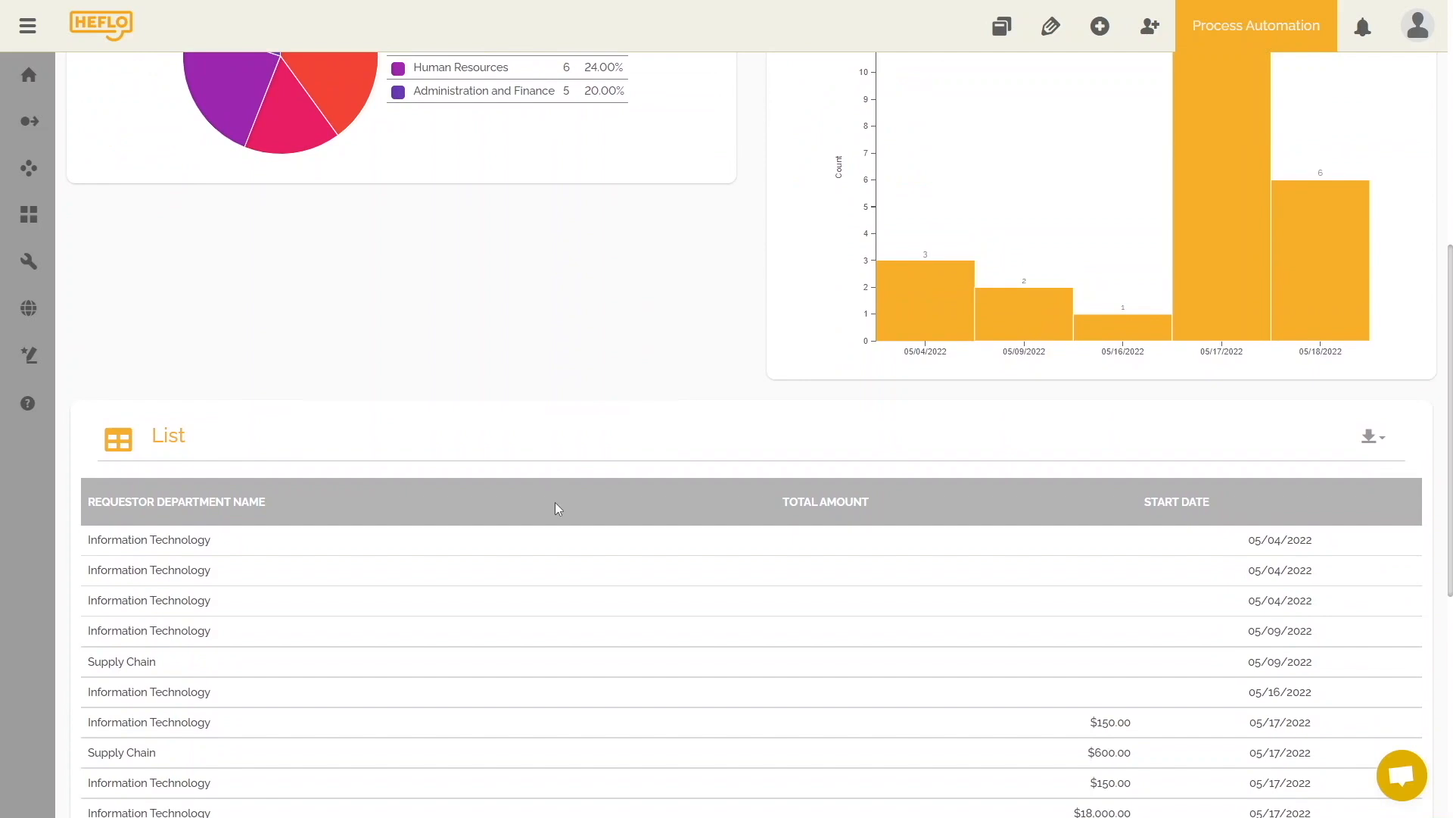
Try filtering the page's pie chart and list by toggling the 05/17/2022, 05/18/2022, 05/09/2022 and 05/04/2022 bars.
scroll(556, 502, up, 1)
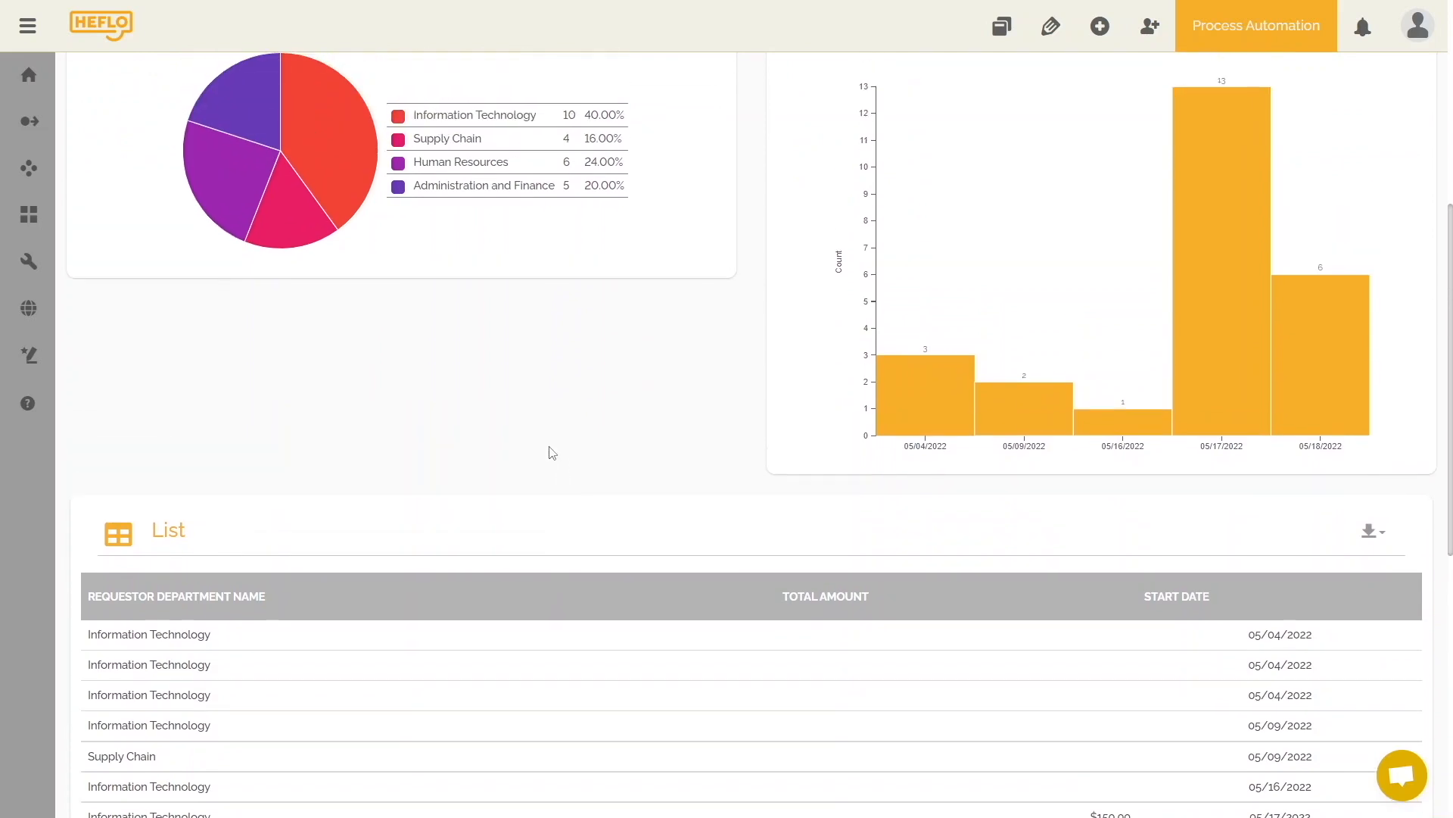
click(1210, 341)
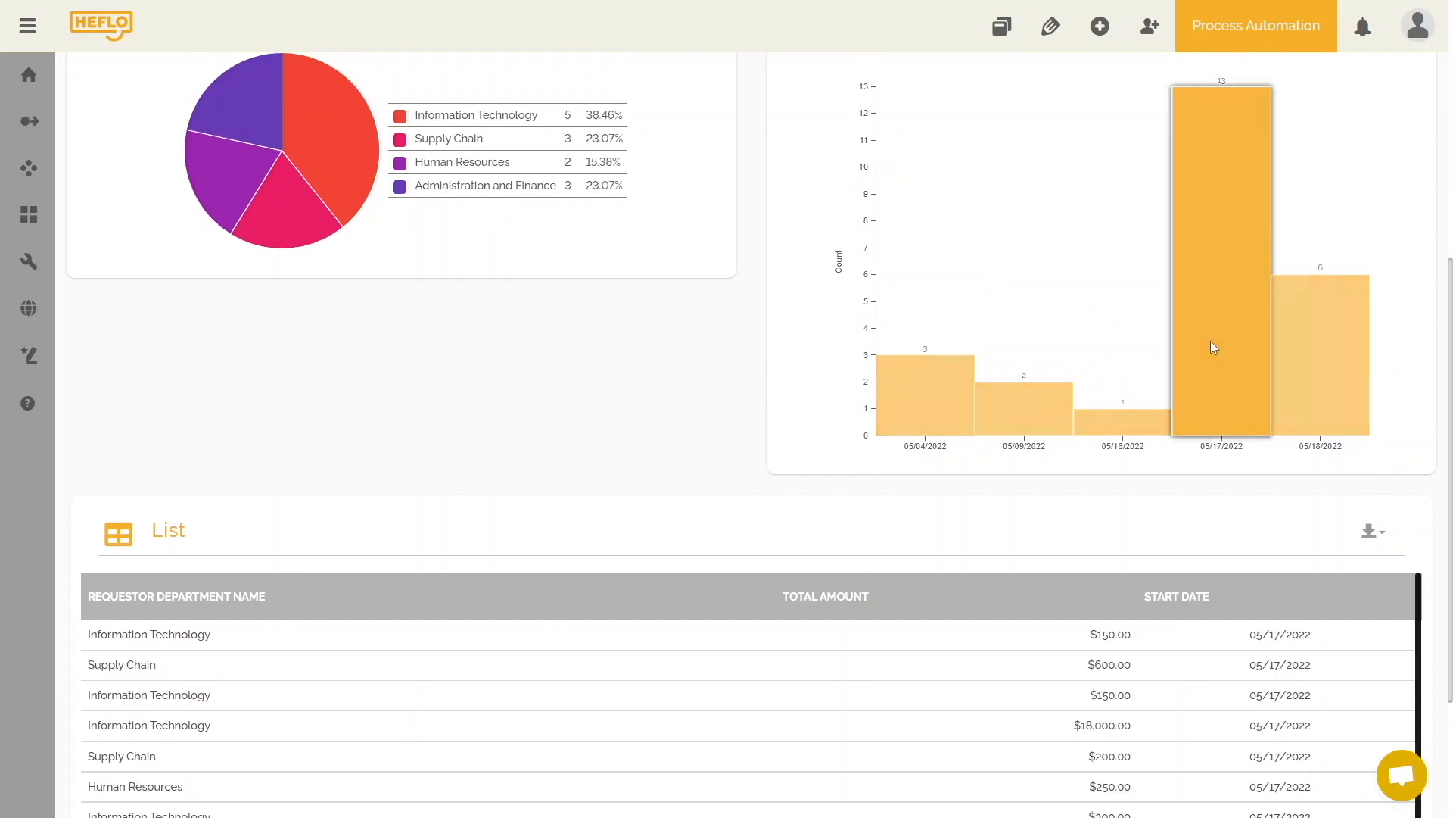
click(1297, 393)
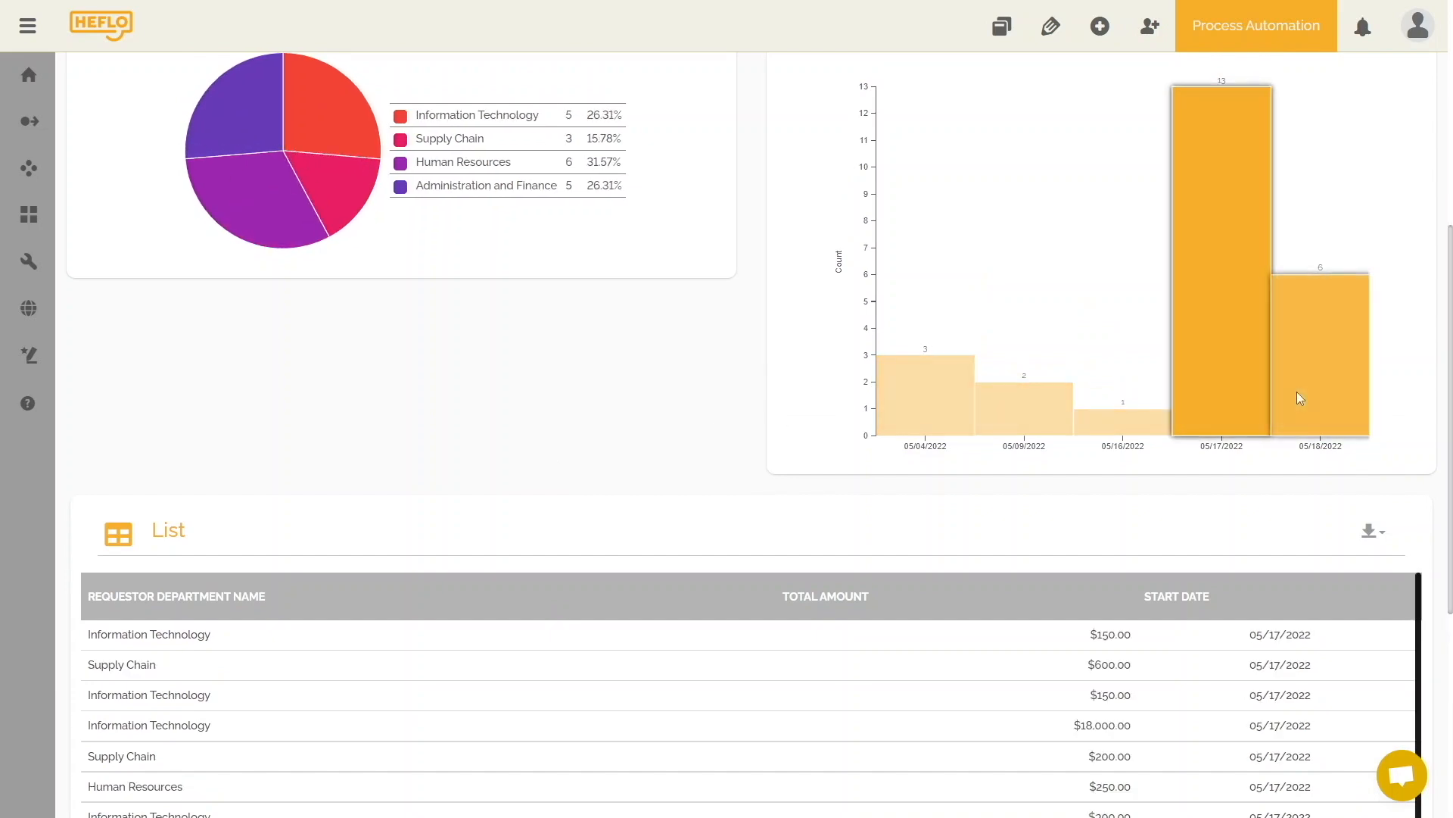
click(1015, 411)
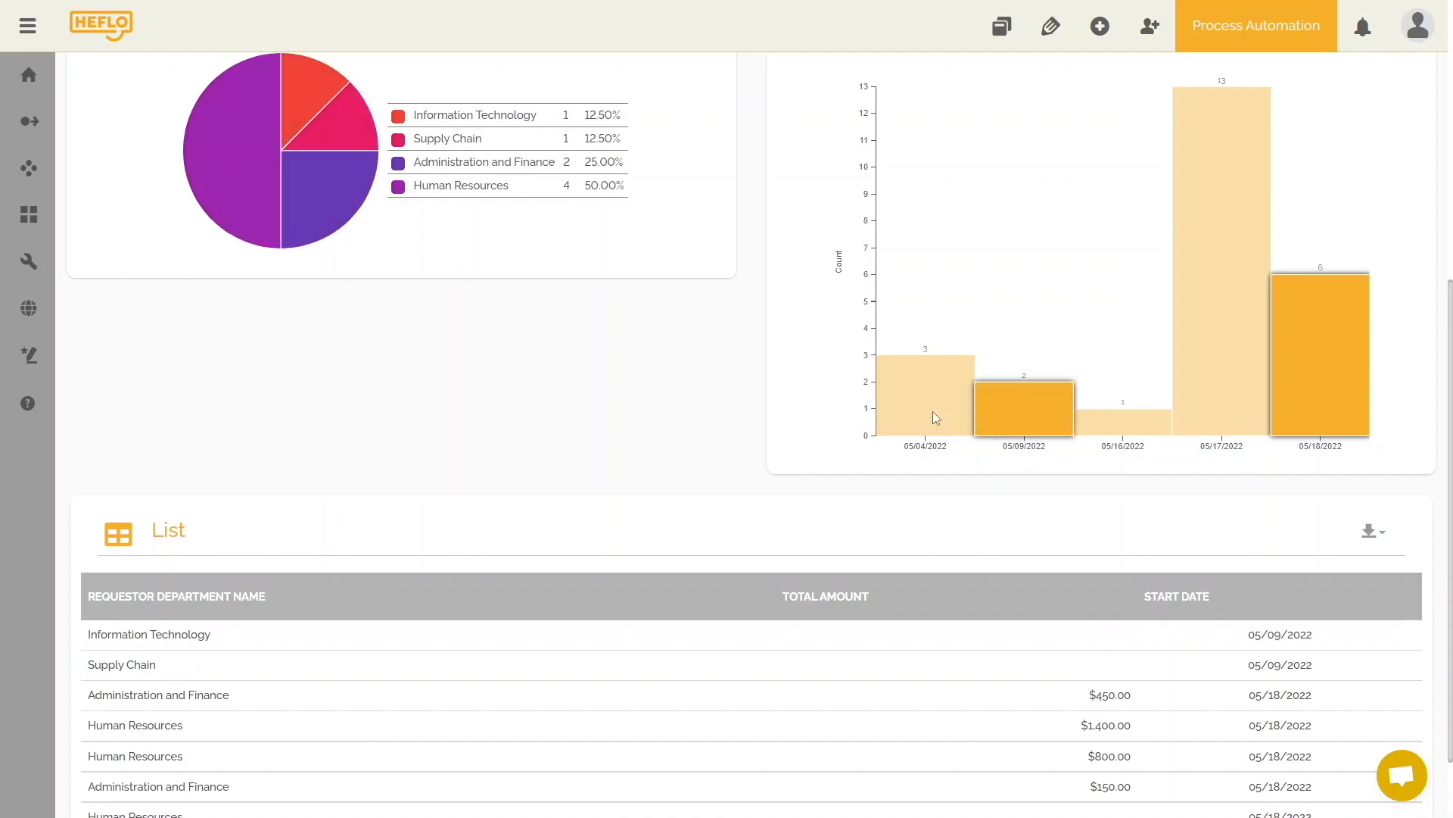
scroll(933, 411, down, 1)
click(913, 304)
click(1015, 307)
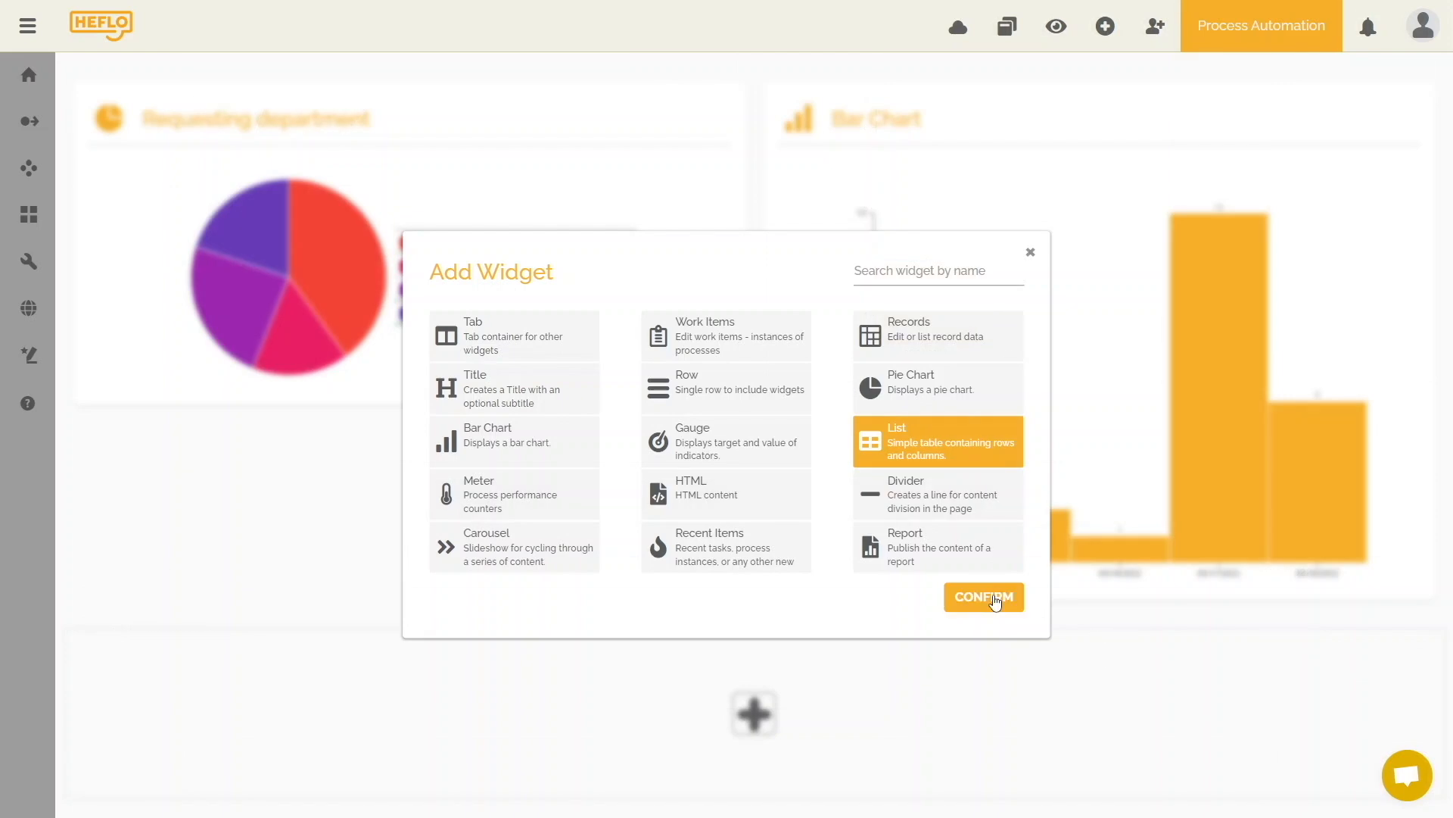
Confirm adding the List widget and set its datasource to Requested purchases.
click(995, 598)
scroll(960, 633, down, 2)
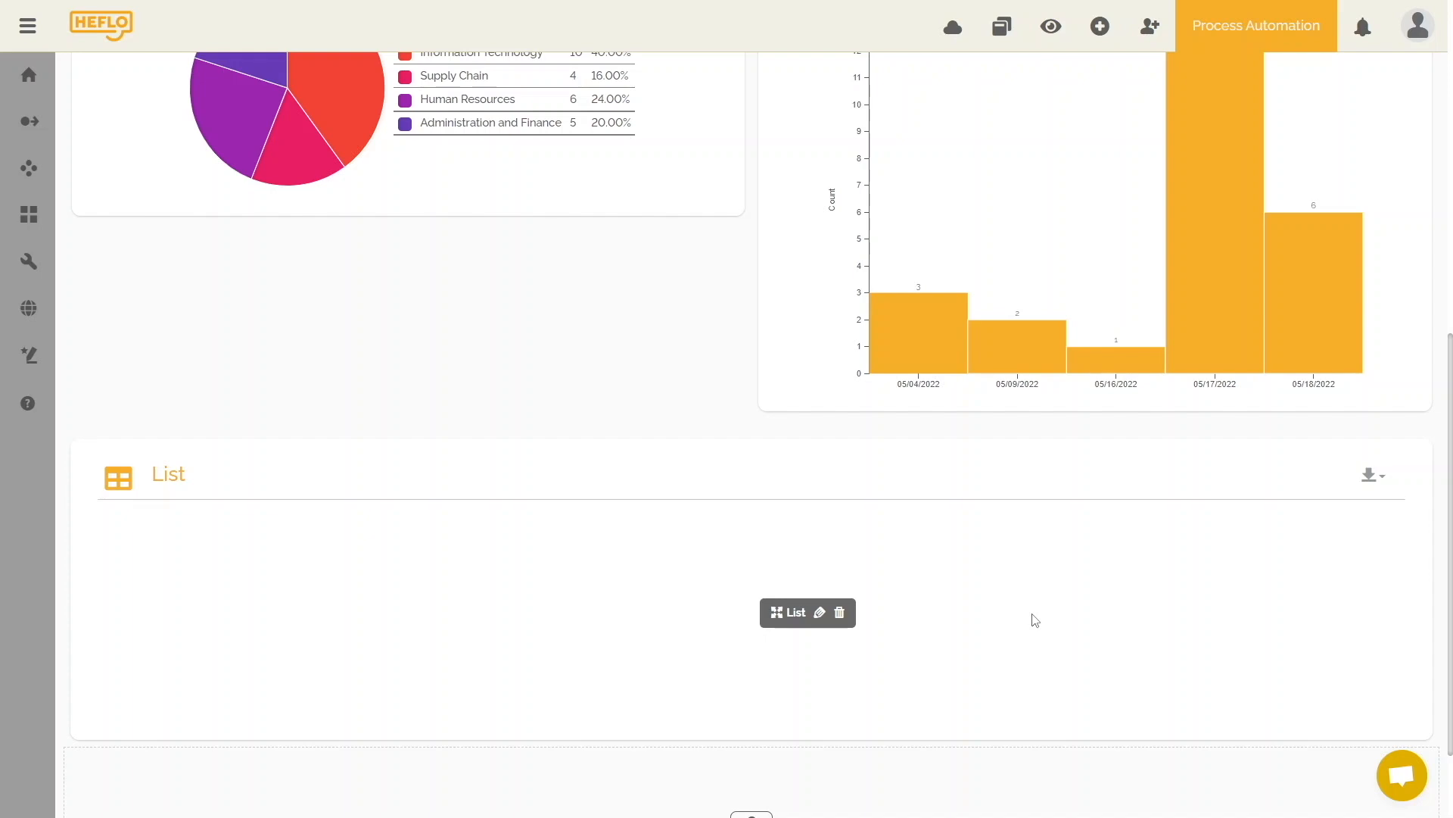
click(820, 613)
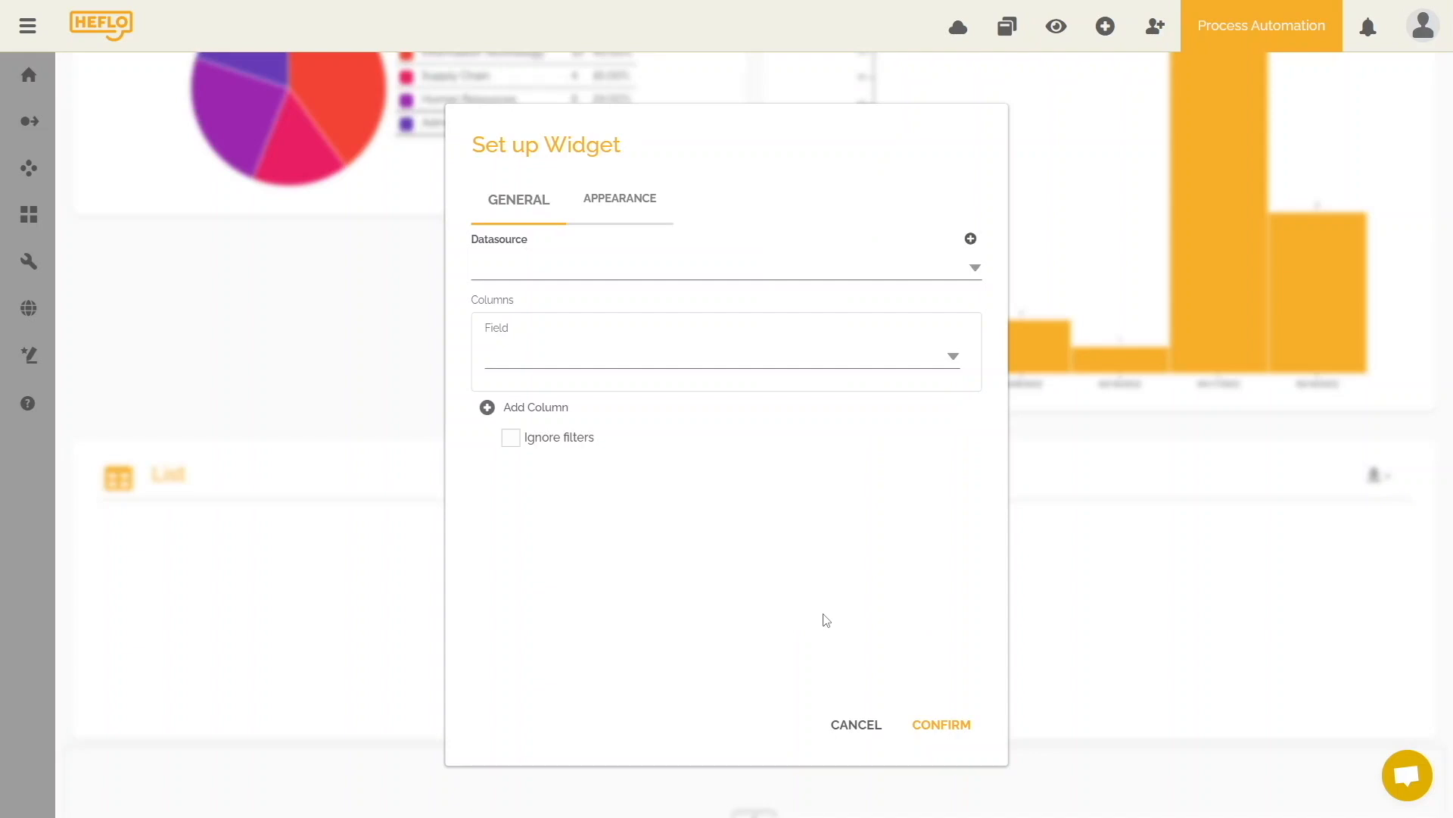
click(686, 271)
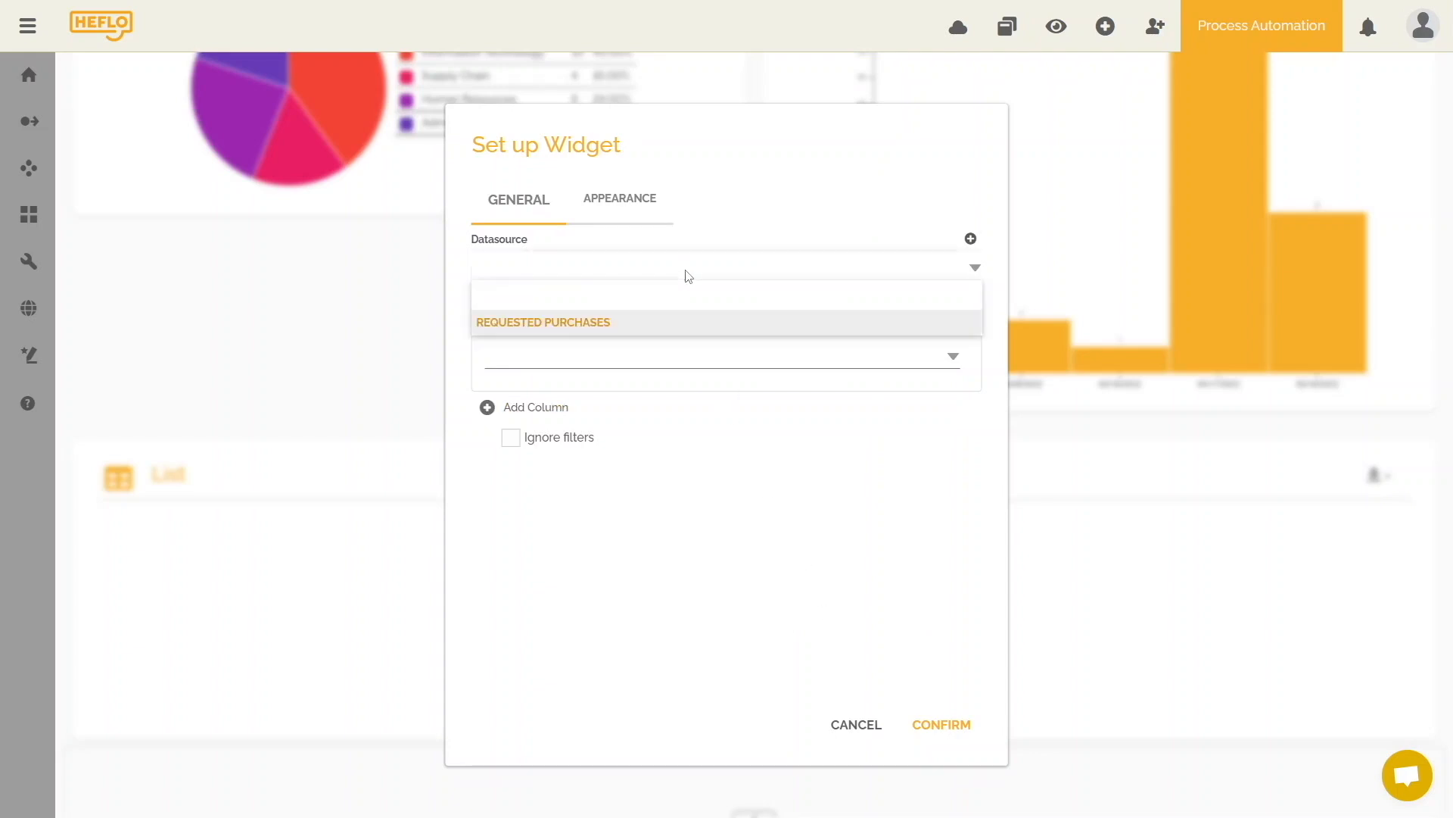
click(578, 323)
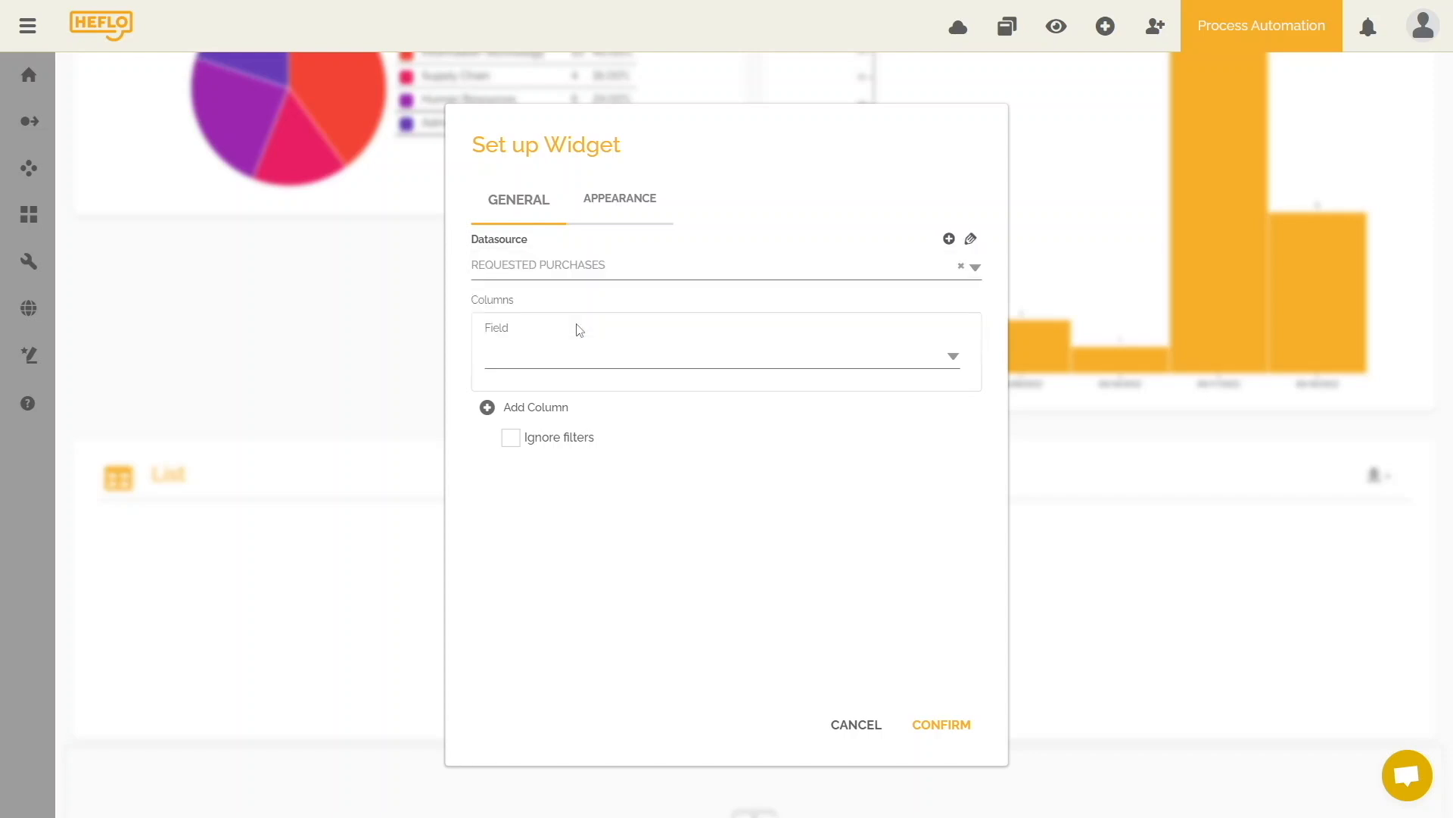
Set the list's columns to Requestor - Department - Name, Total Amount and Start Date with the Date part, and confirm the widget.
click(594, 356)
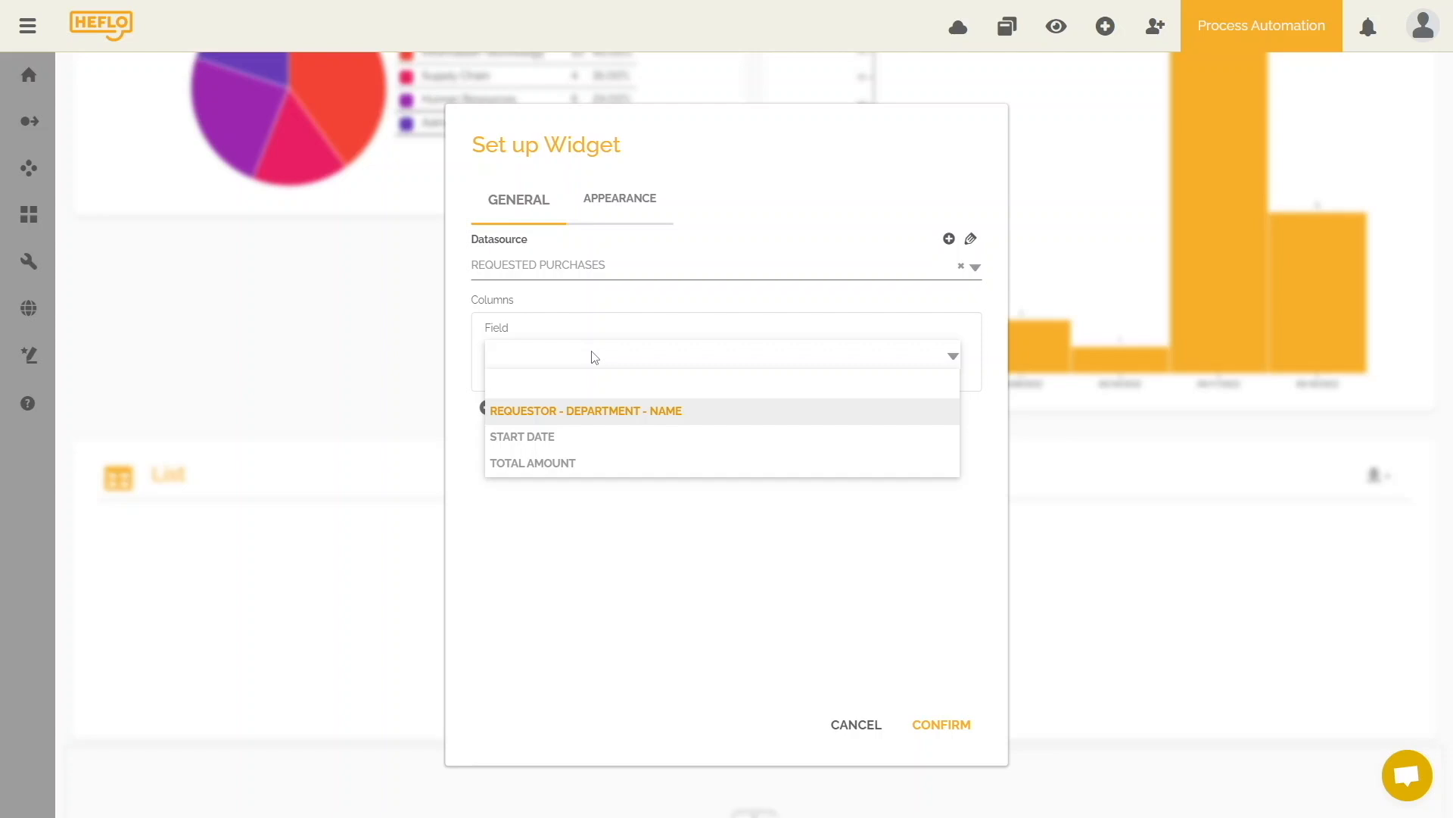
click(595, 412)
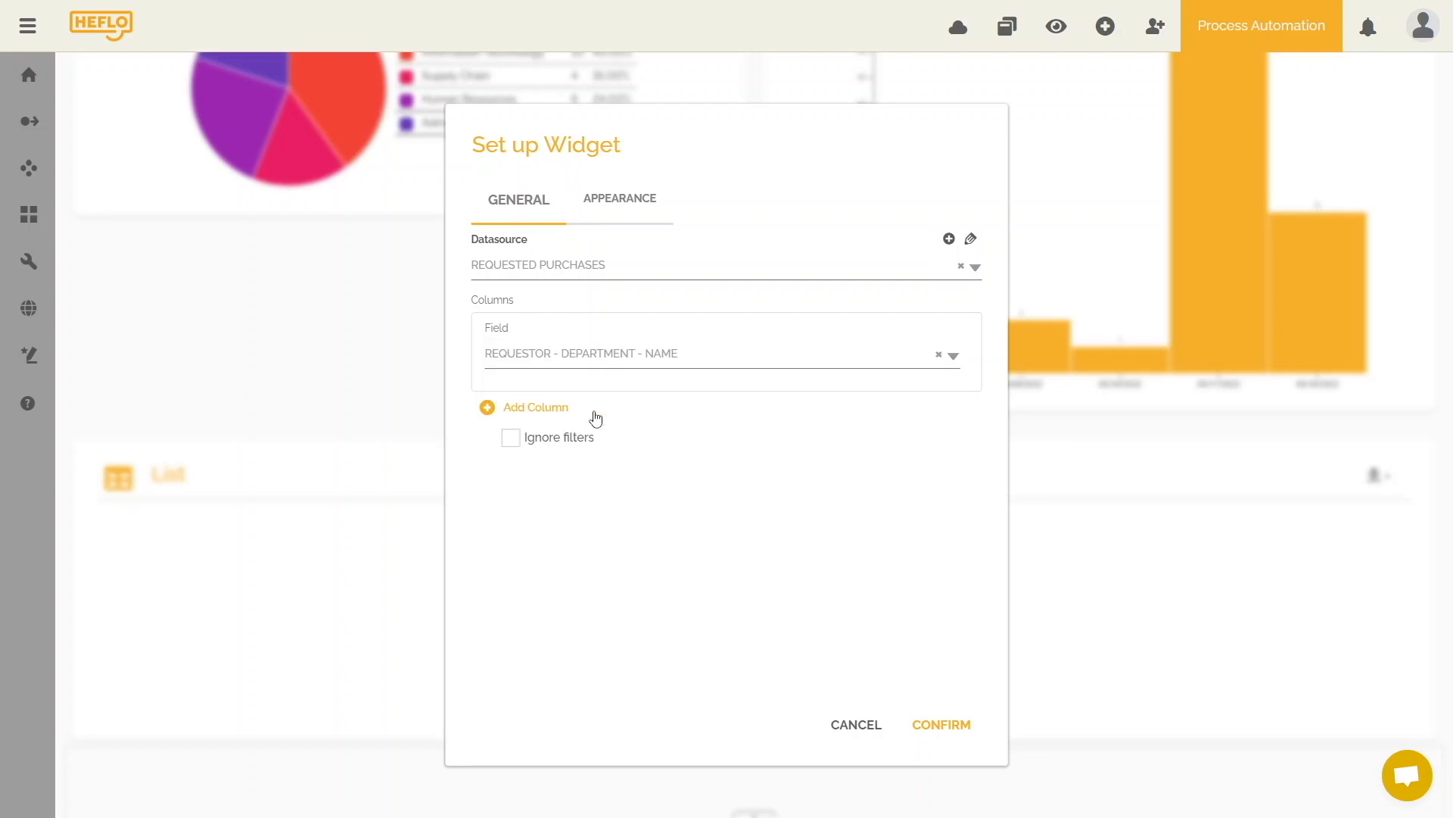
click(523, 411)
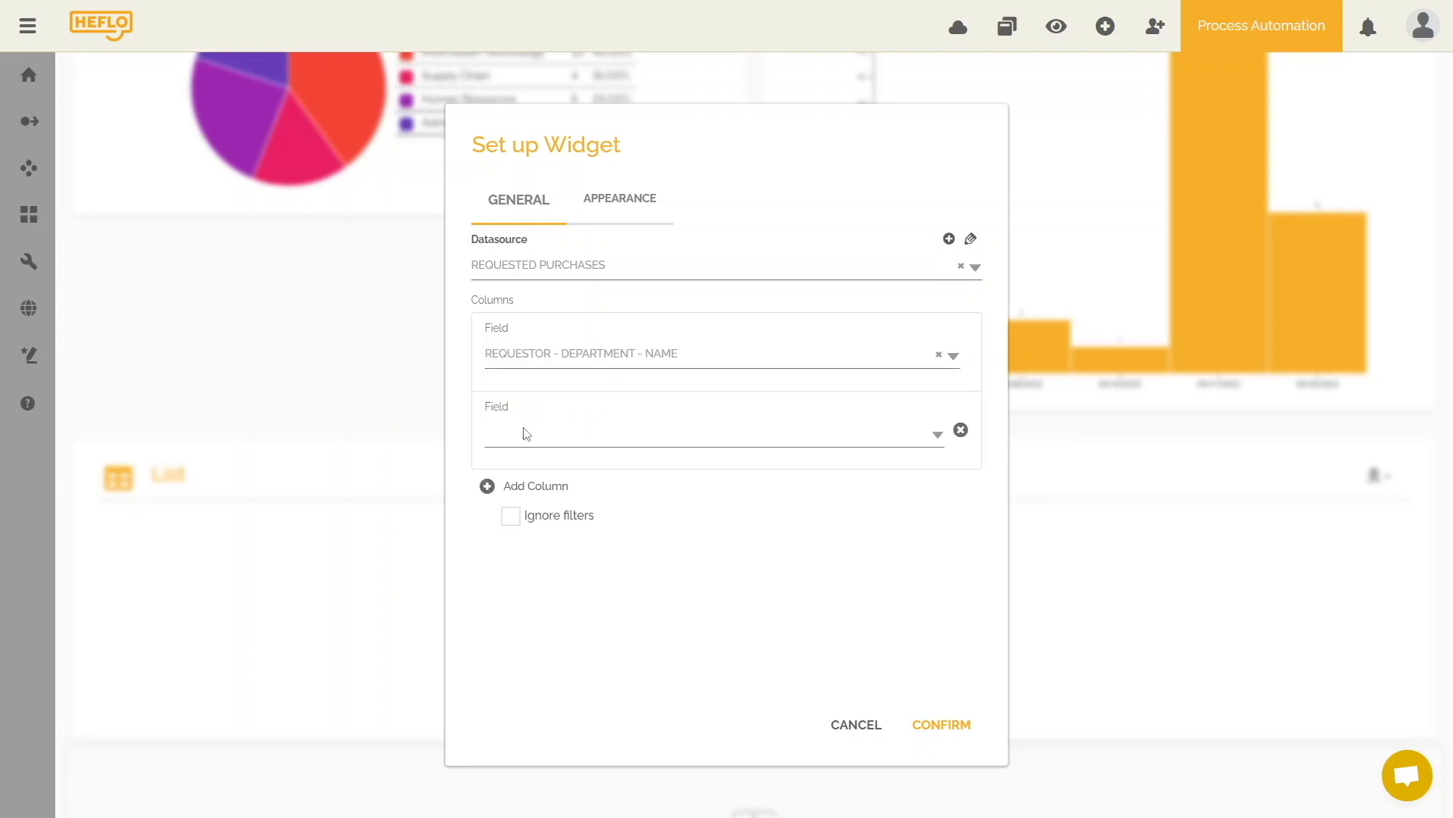
click(526, 433)
click(541, 544)
click(485, 486)
click(558, 522)
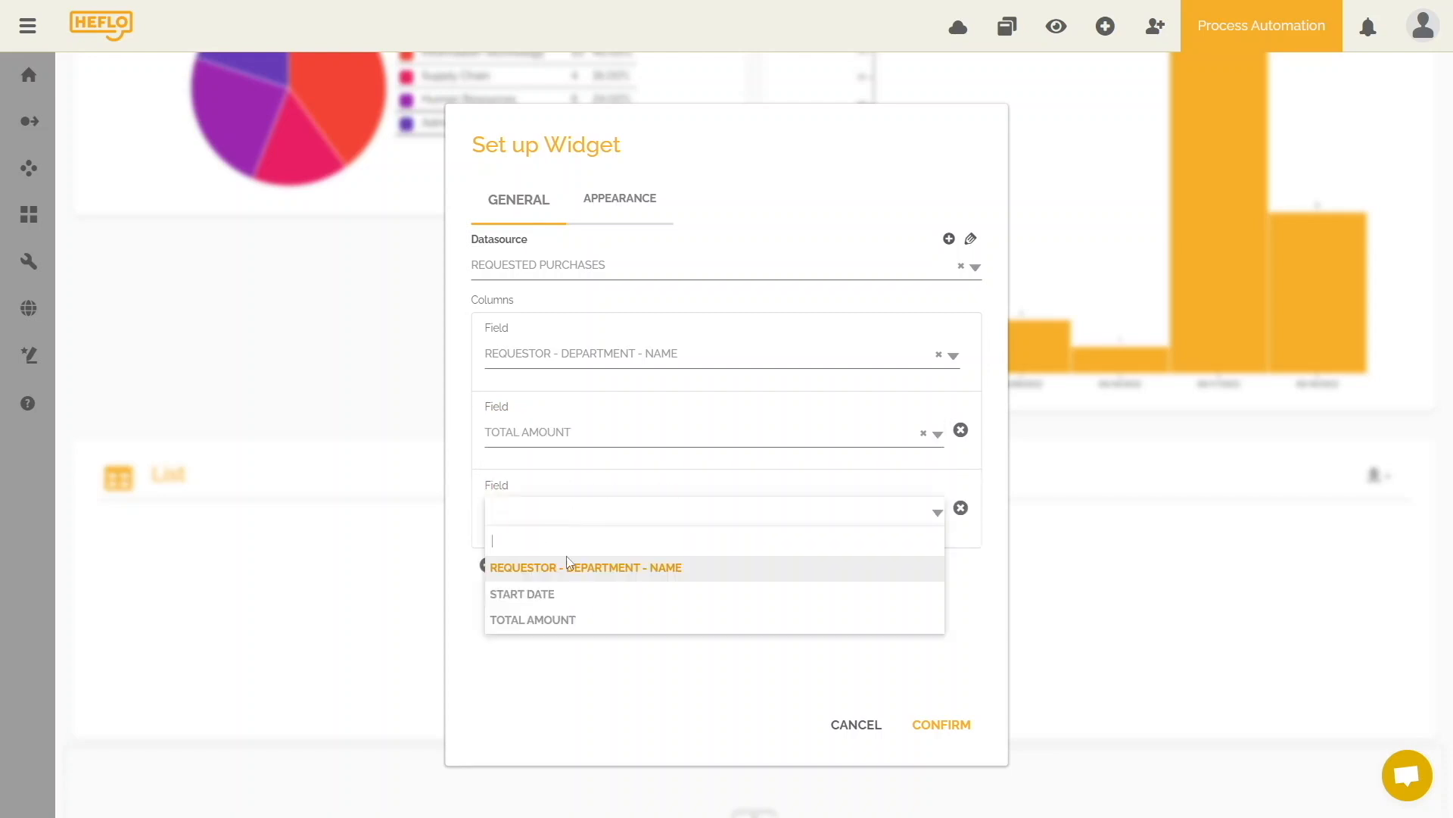
click(568, 593)
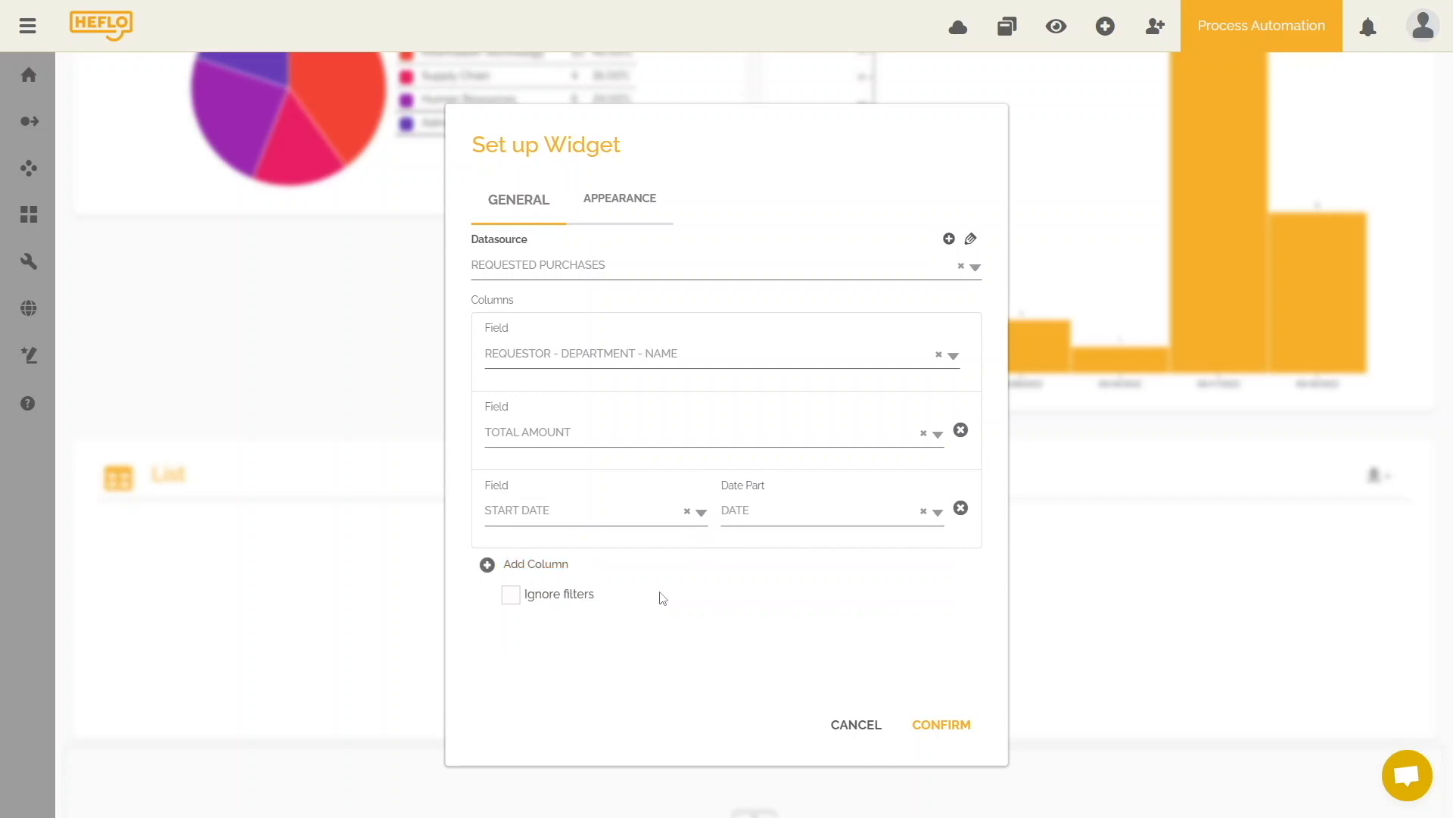
click(927, 727)
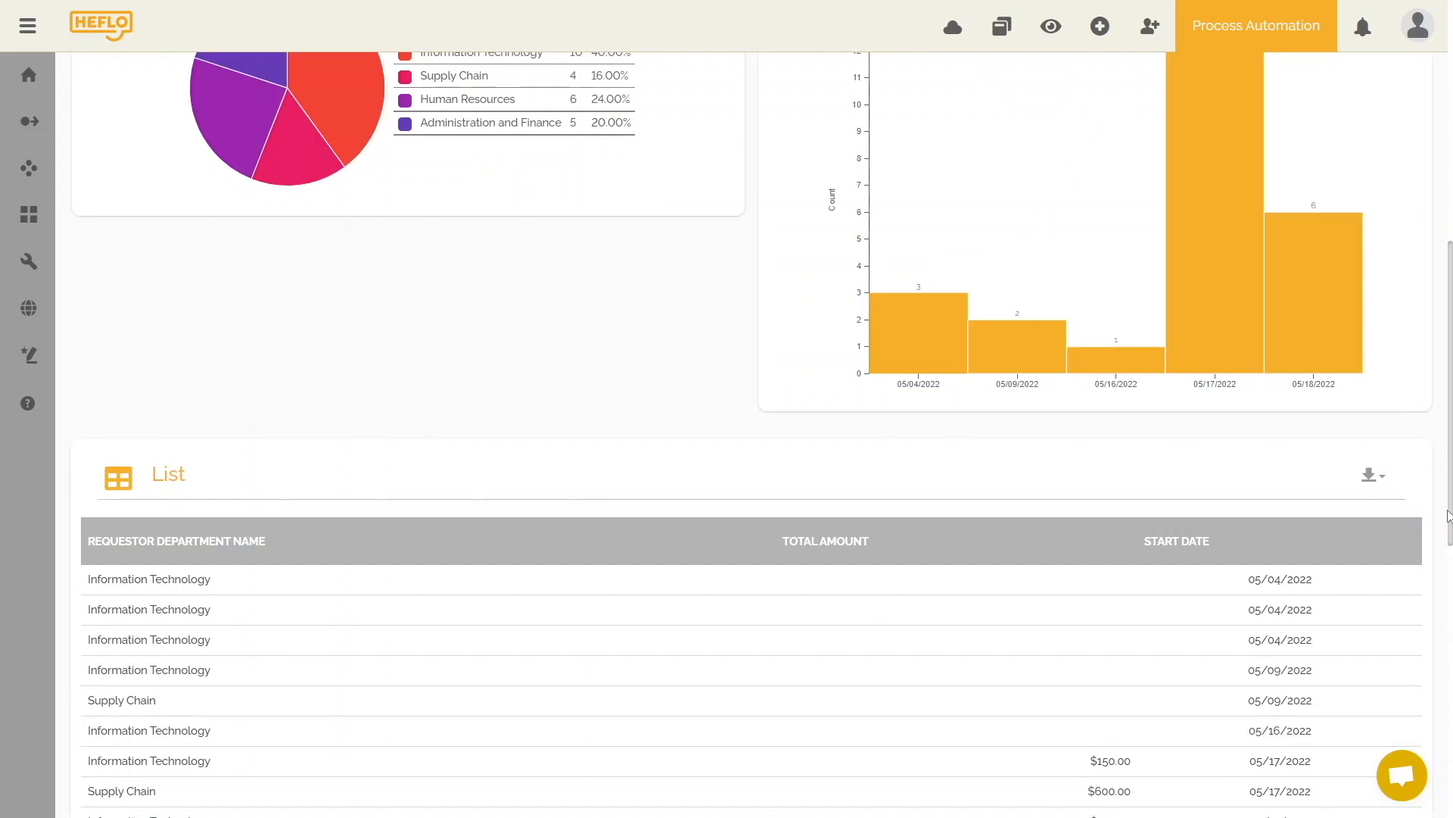
Edit the Requested purchases datasource from the list's settings and include the Subject and Description properties.
drag(1451, 508, 1446, 660)
mouse_move(861, 499)
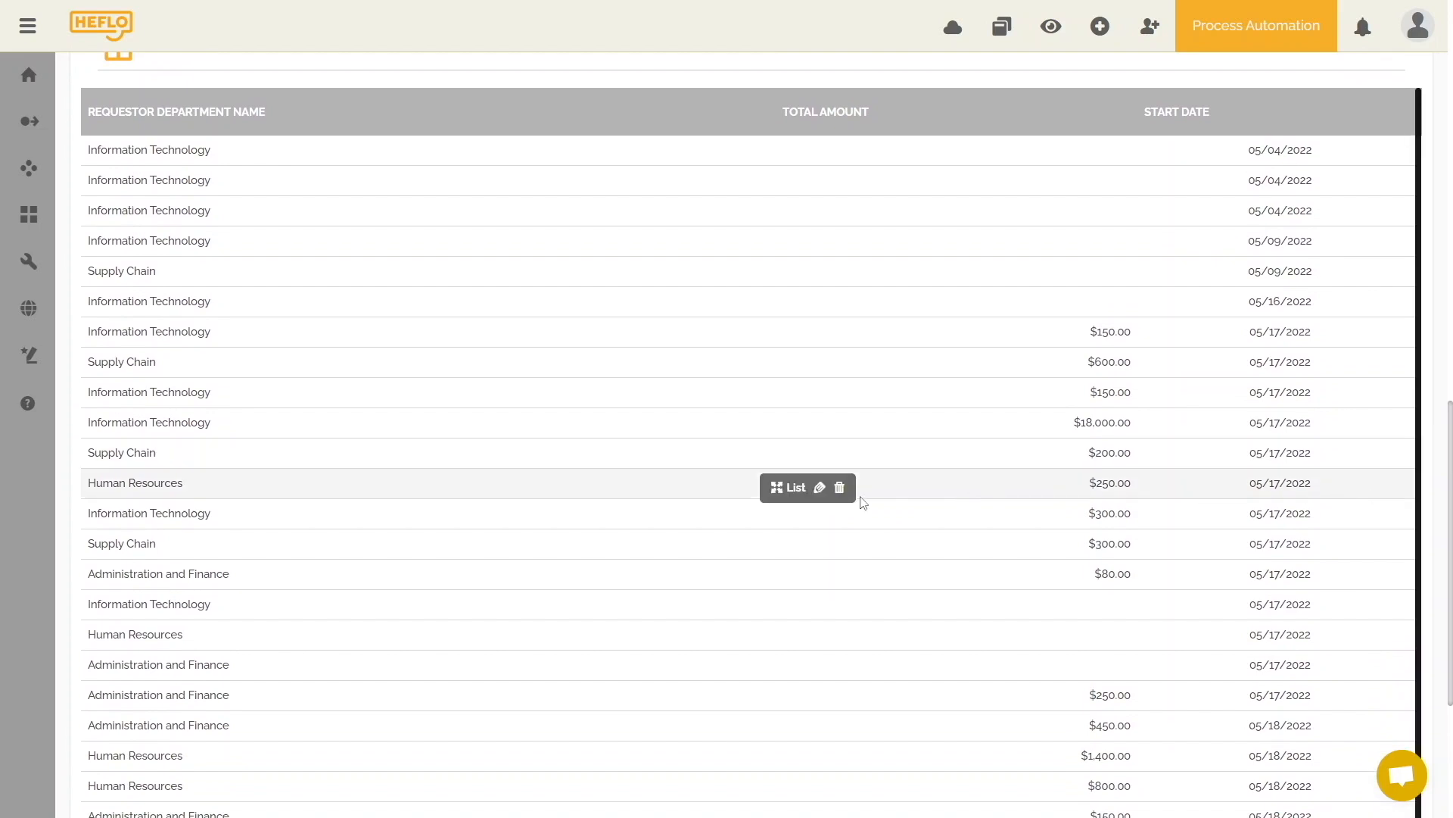
click(821, 489)
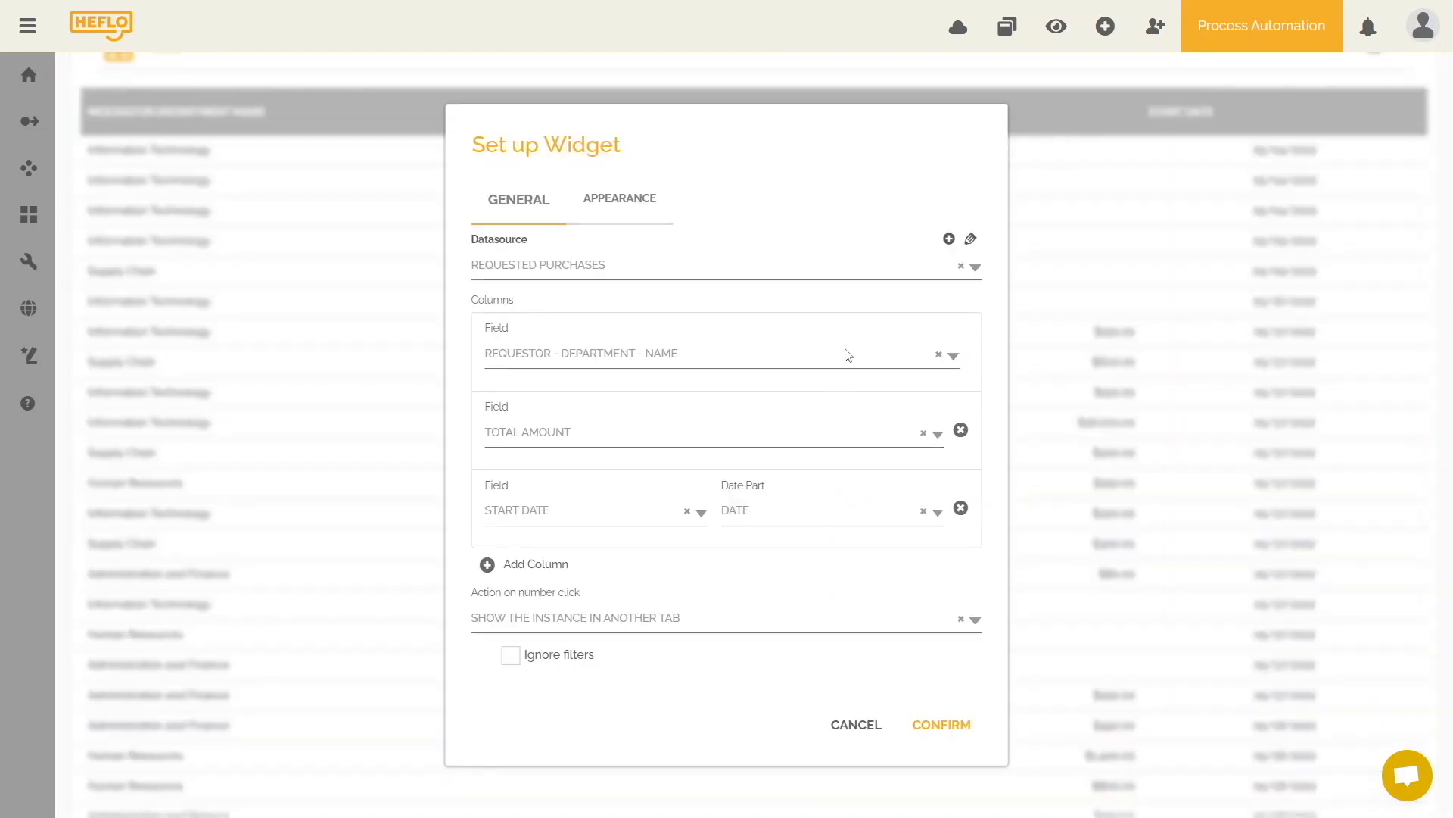
click(971, 240)
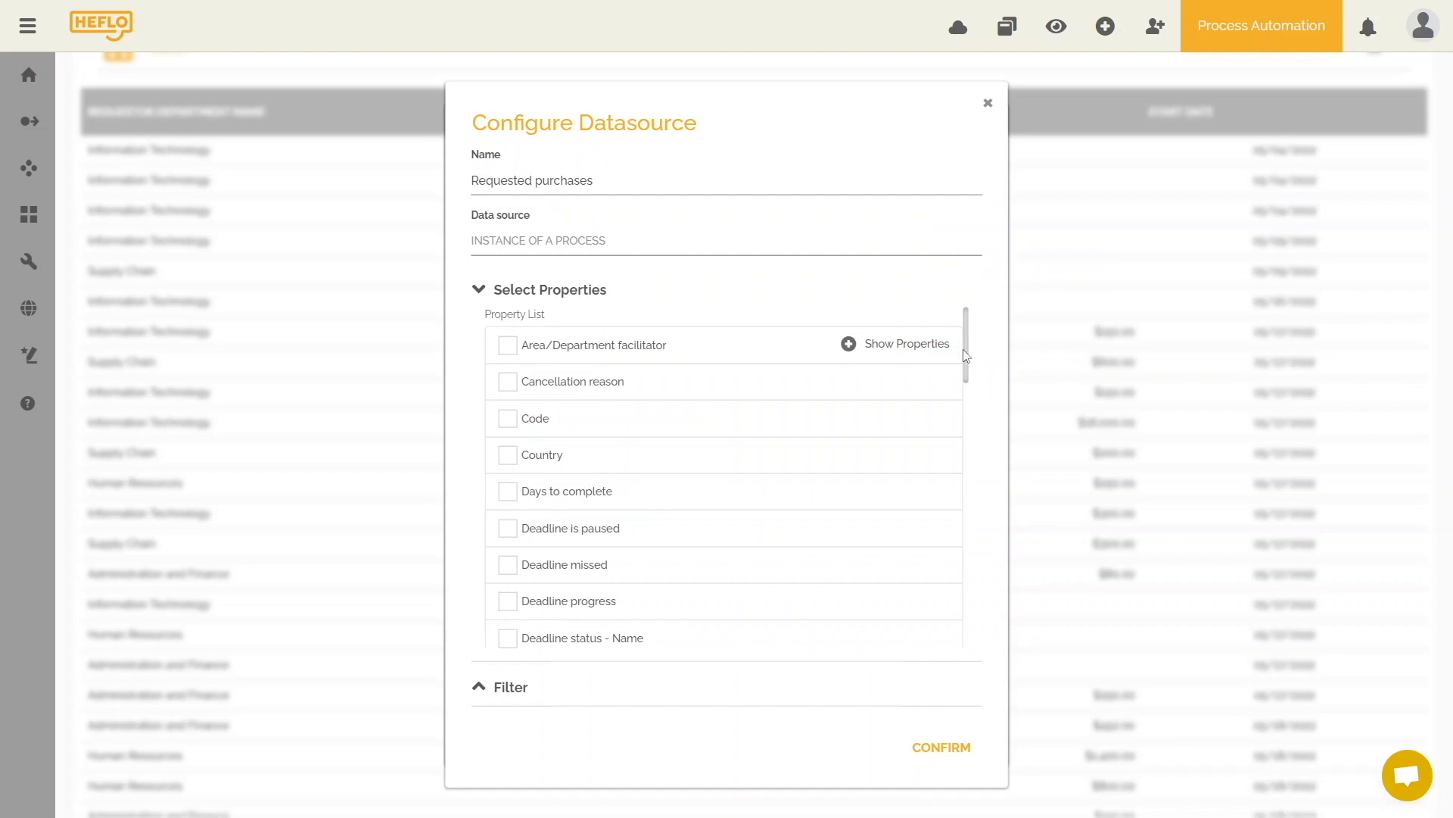
drag(967, 356, 947, 601)
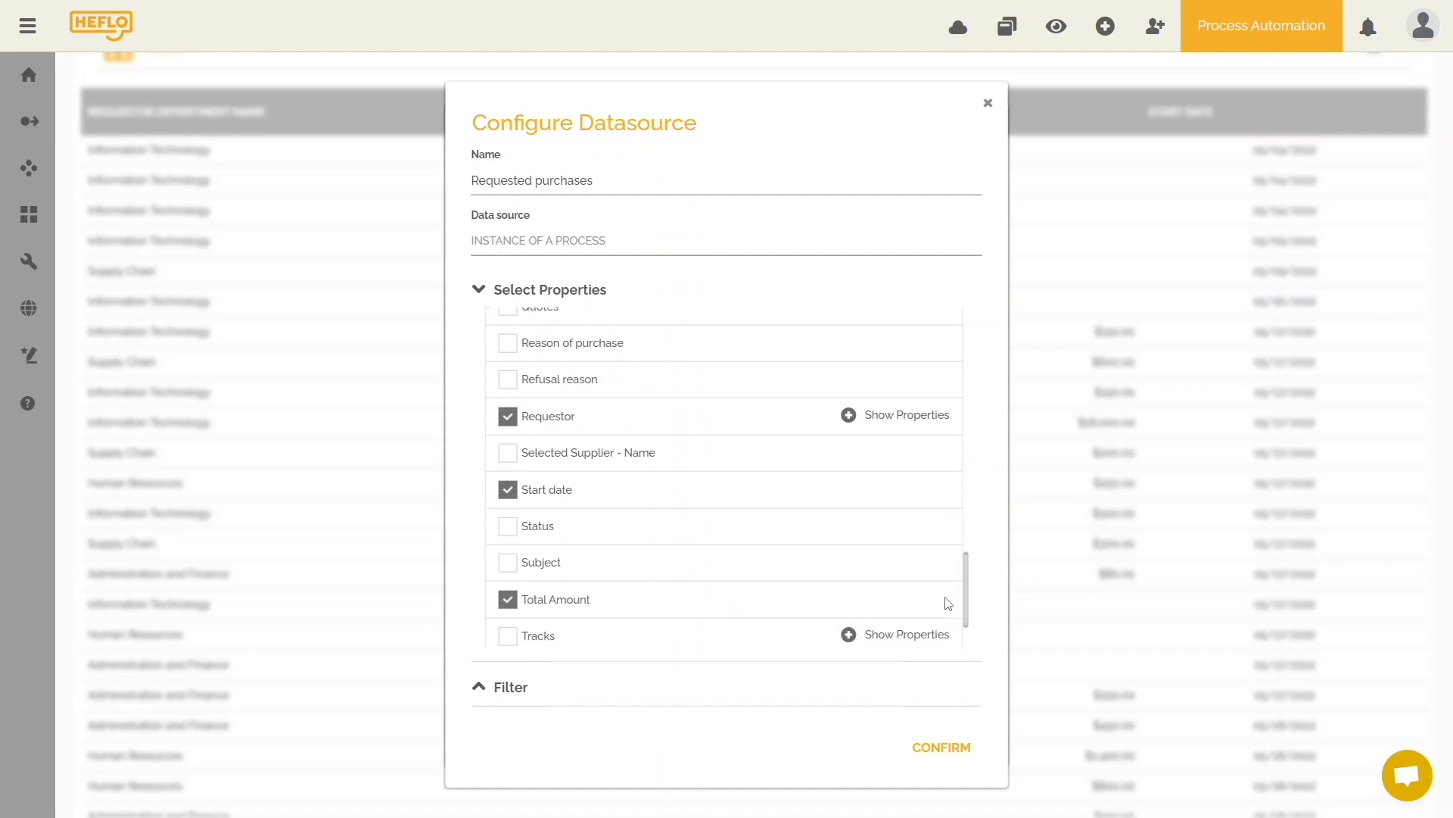
click(506, 566)
drag(960, 593, 976, 431)
click(508, 436)
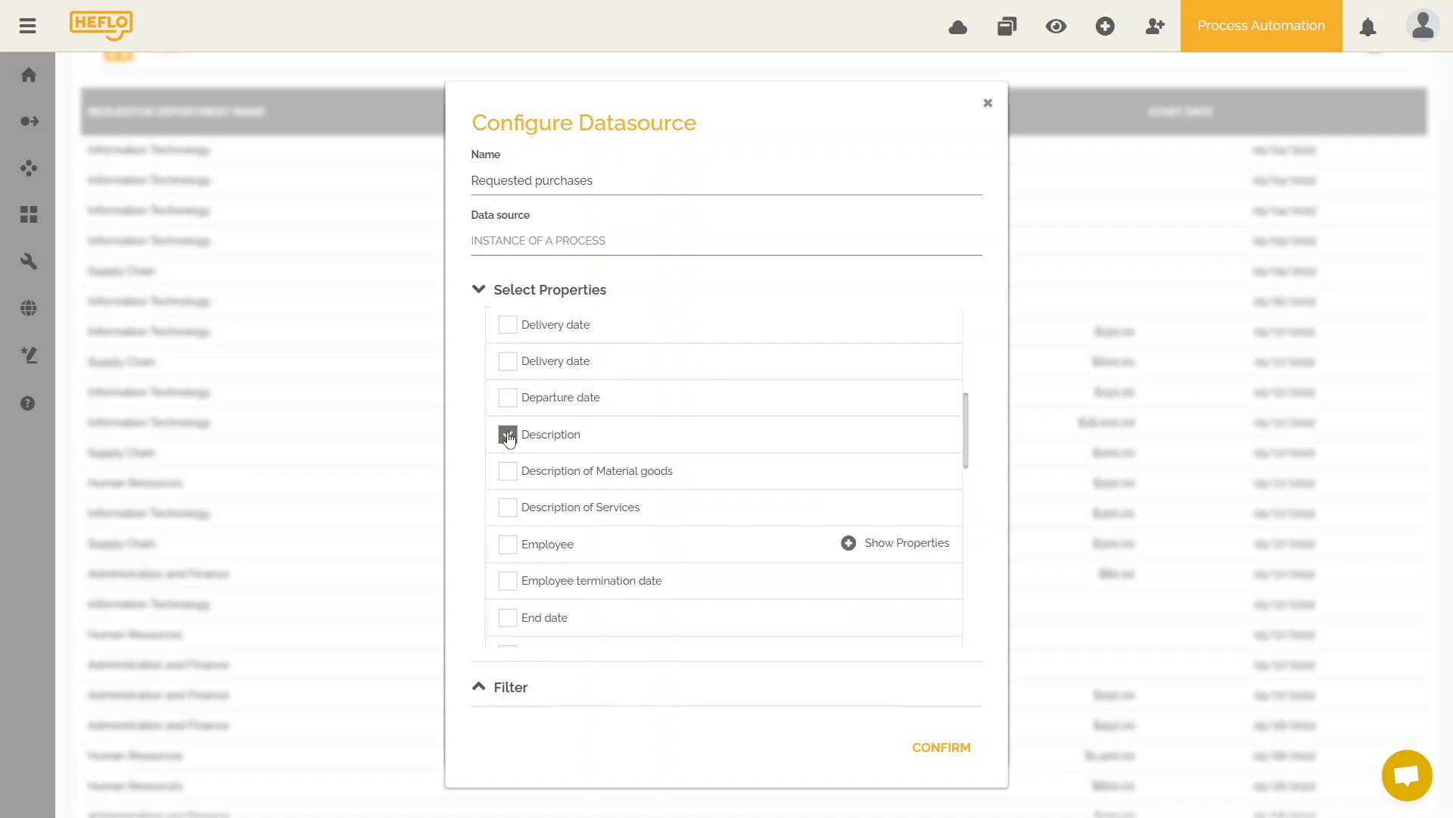
Include the intended subsidiary's Name and the Justification property in the Requested purchases datasource.
drag(967, 417, 967, 458)
click(879, 542)
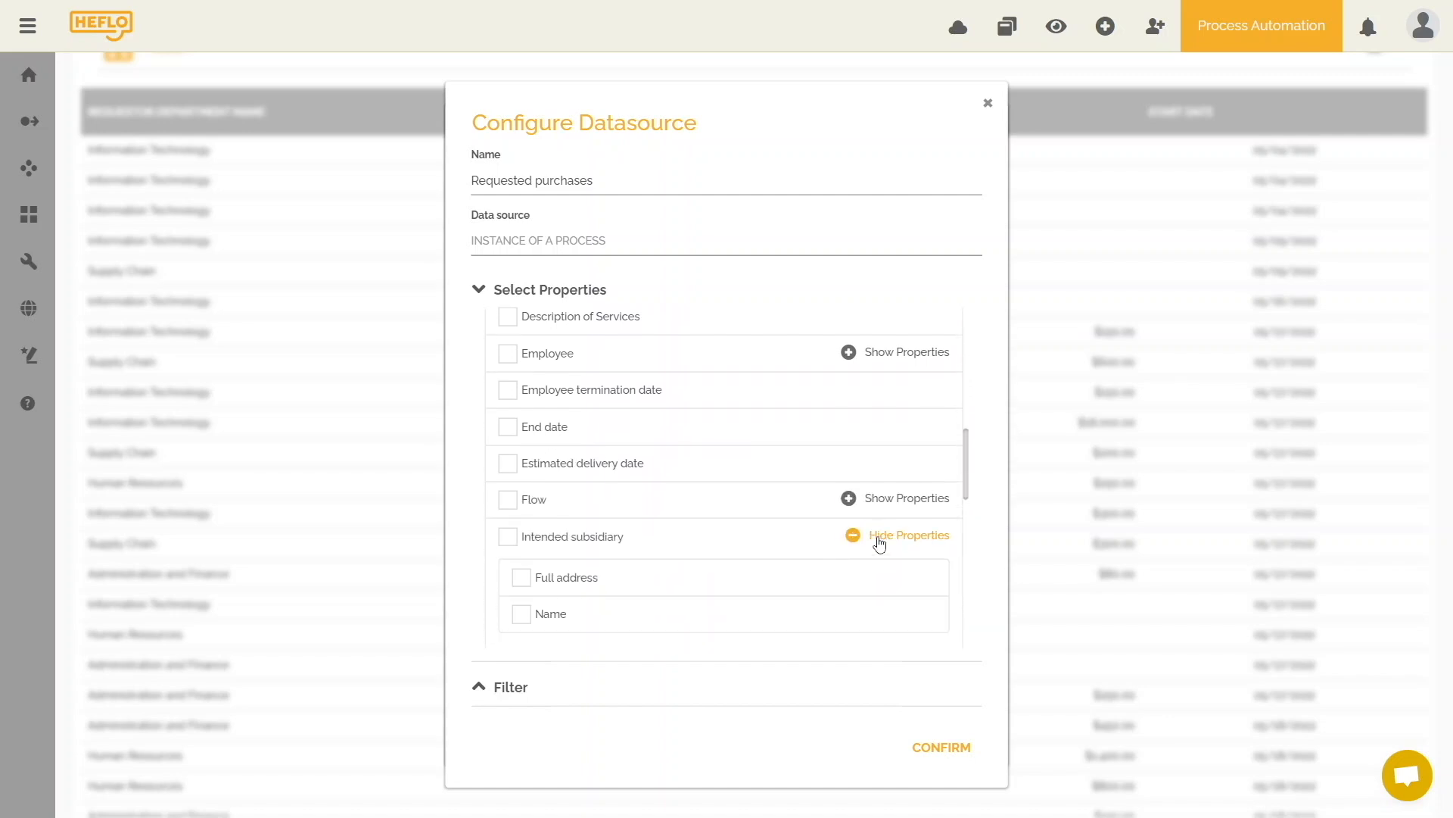
drag(970, 487, 969, 514)
click(521, 489)
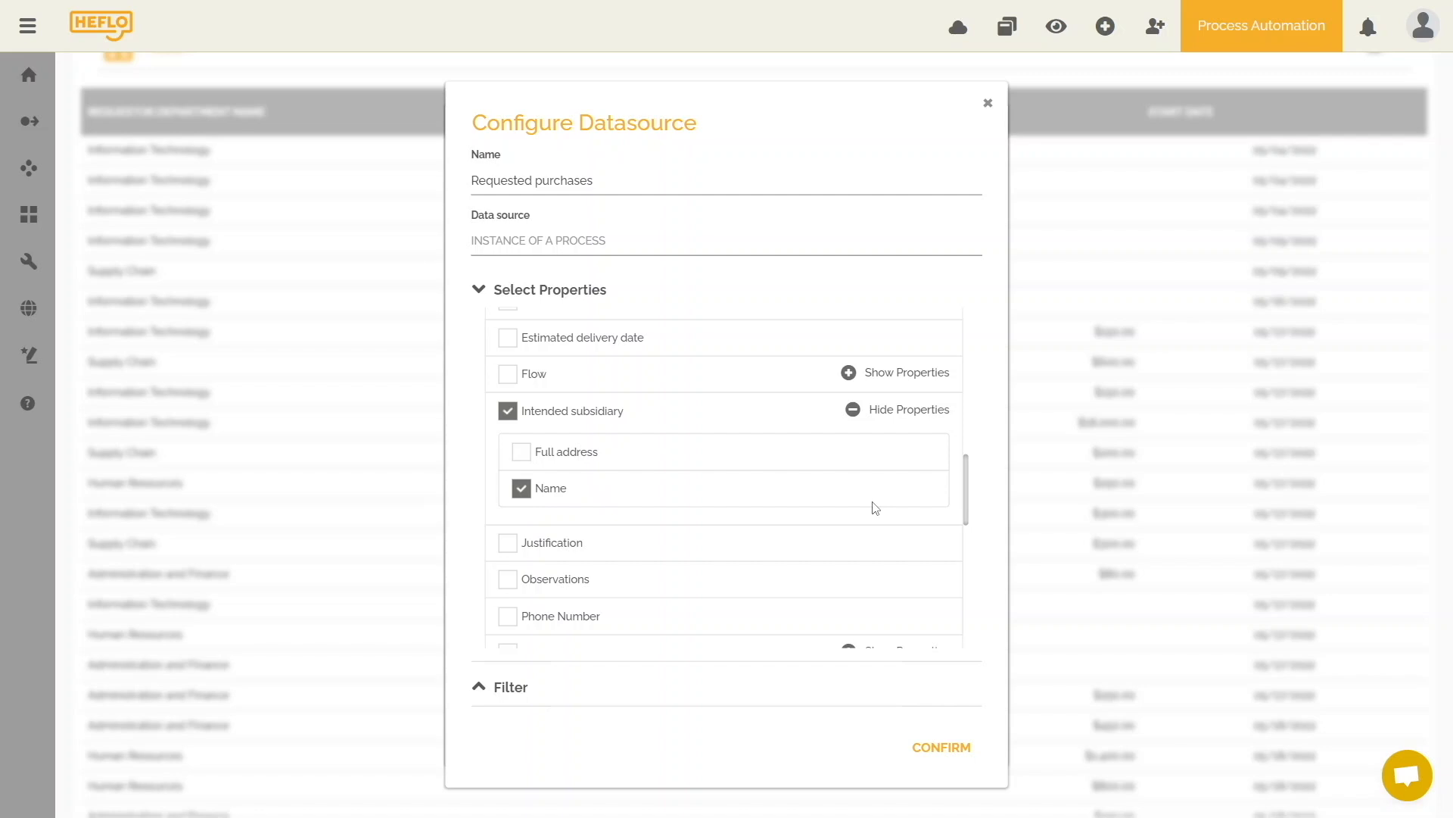
click(506, 545)
Include the Status property and the requestor's Name in the Requested purchases datasource.
drag(966, 488, 940, 626)
click(507, 446)
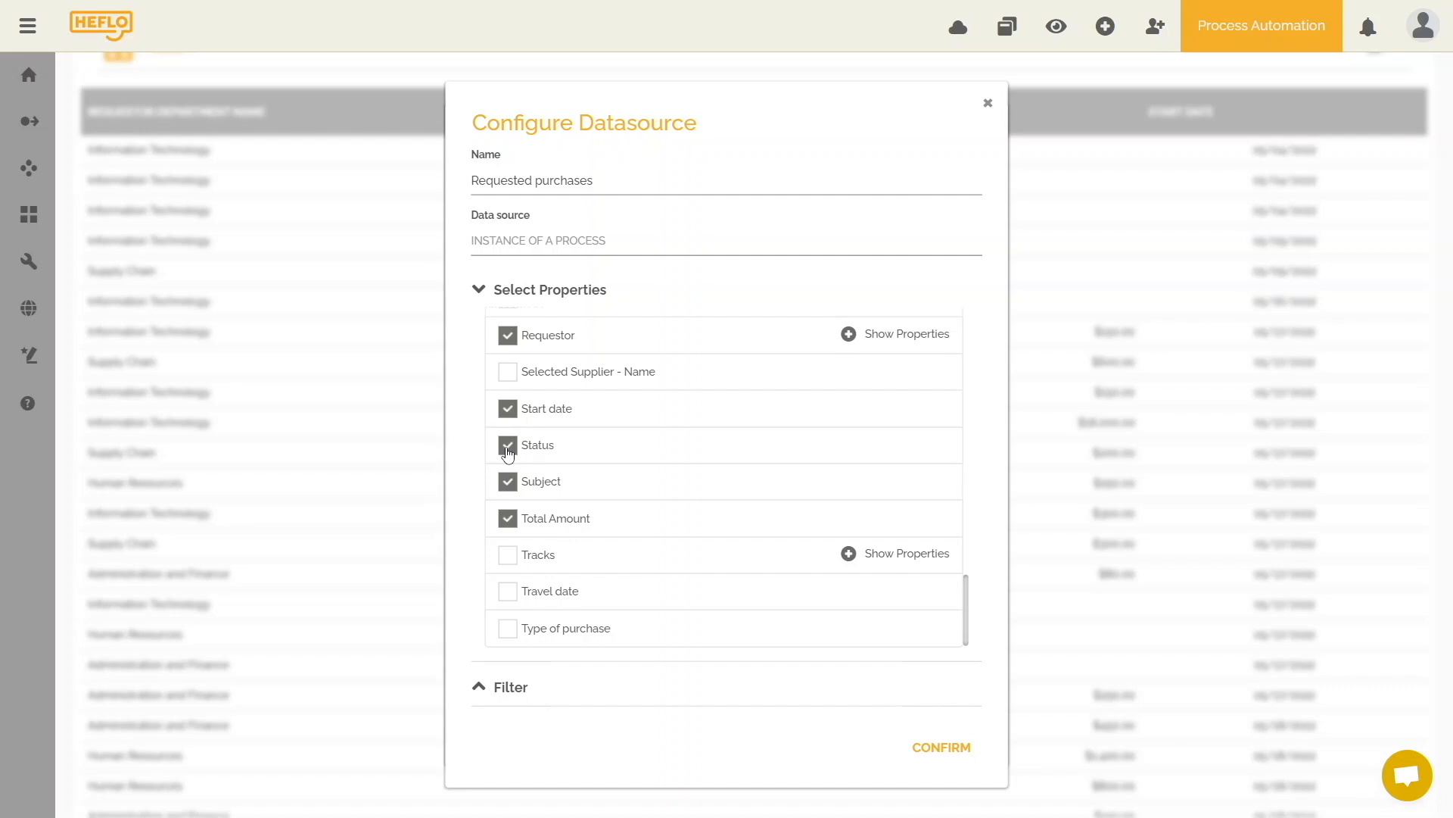
click(849, 334)
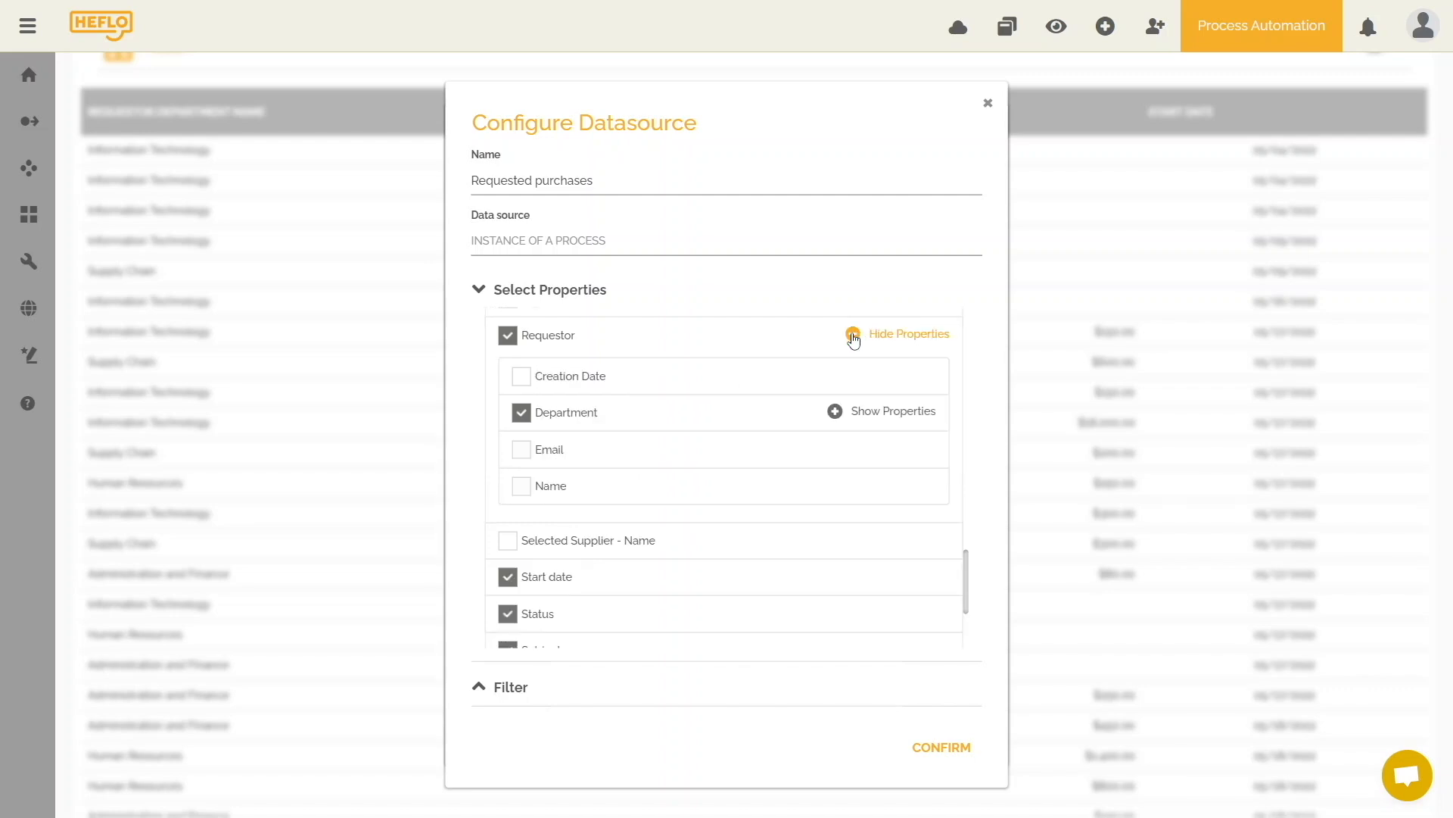
click(522, 485)
Include the Tracks properties Number, Responsible Name and Current step - Text, and confirm the datasource configuration.
drag(966, 584, 976, 630)
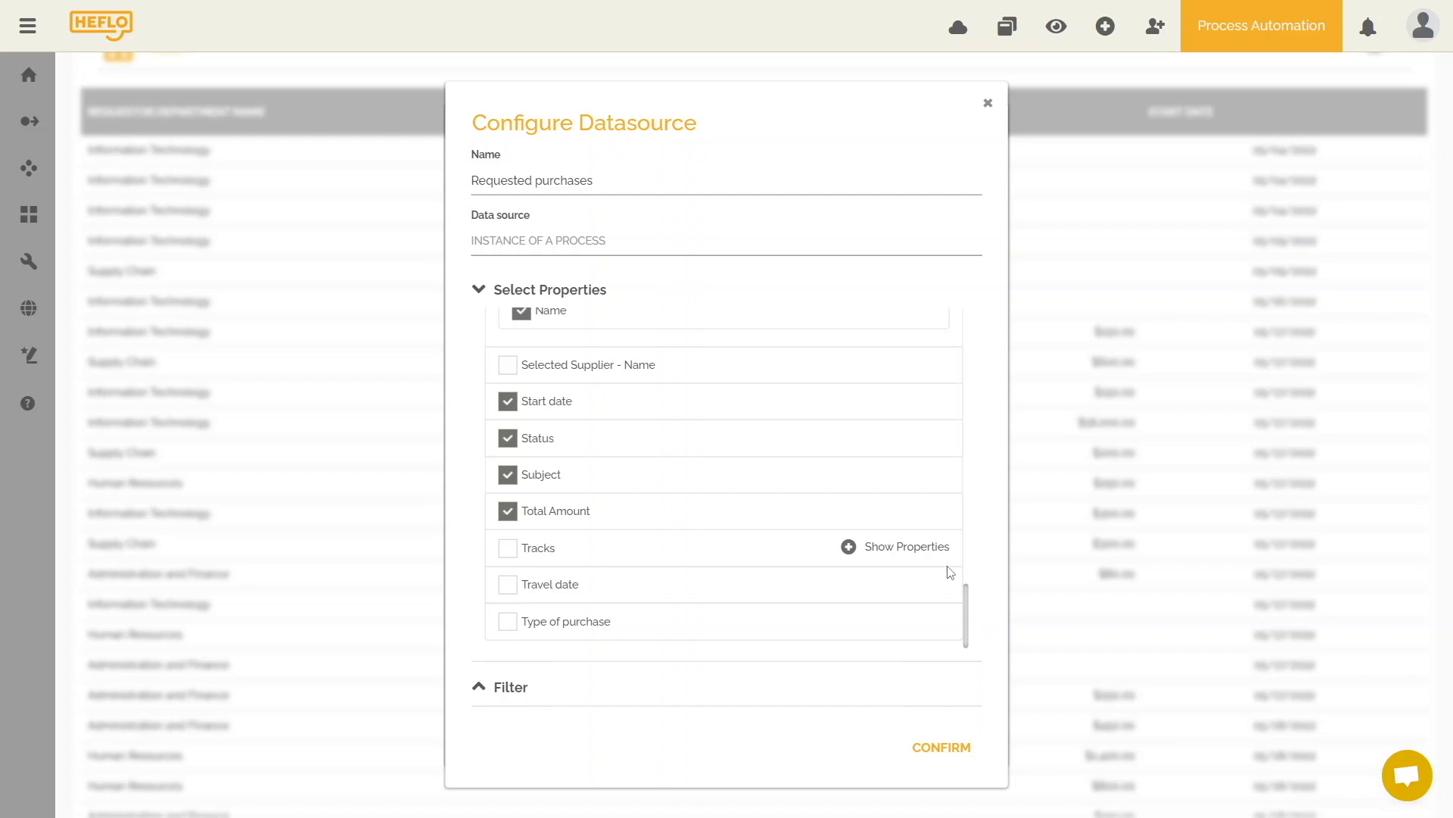
click(908, 548)
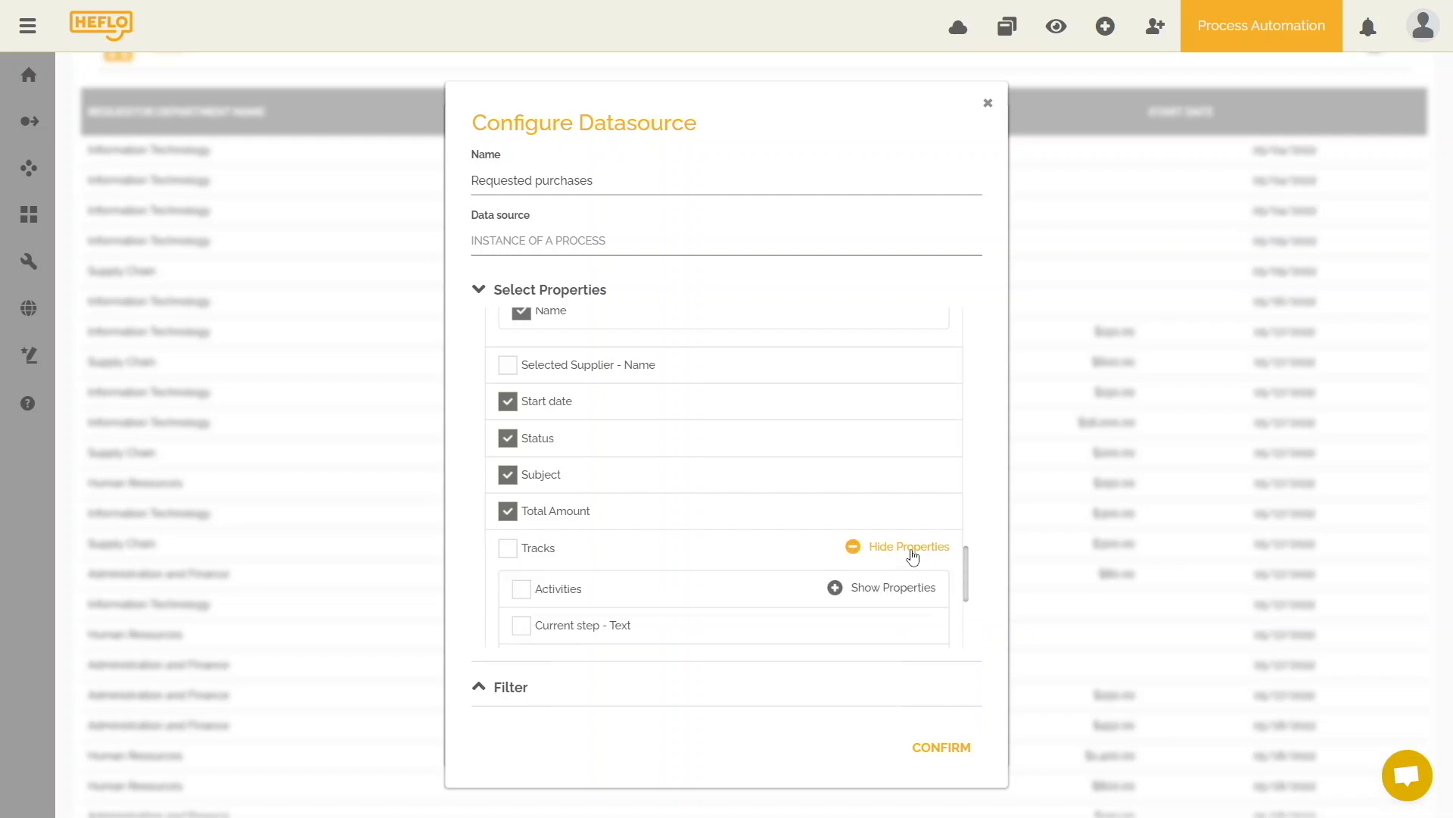
scroll(913, 556, down, 3)
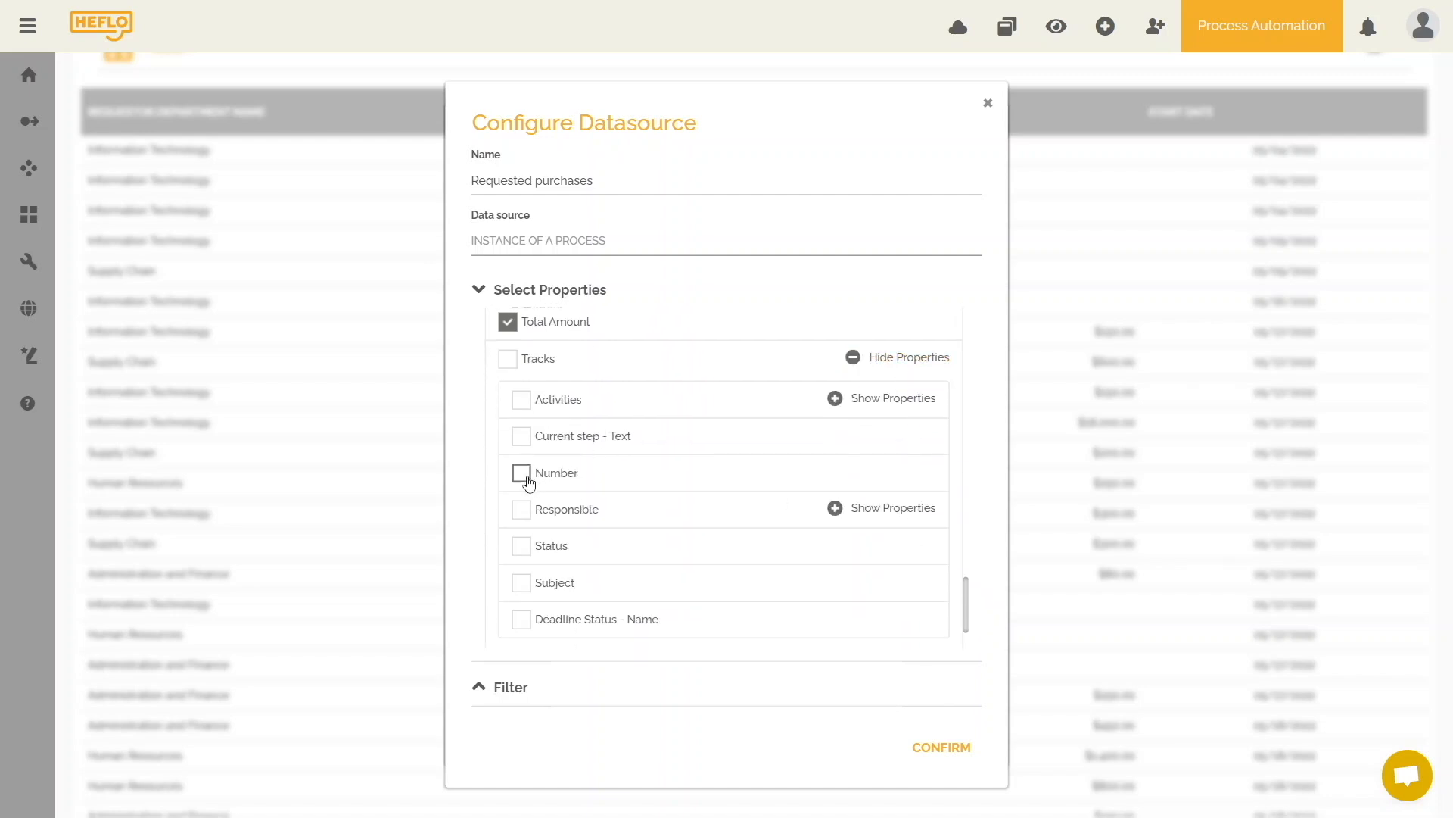
click(522, 473)
click(889, 509)
scroll(878, 526, down, 3)
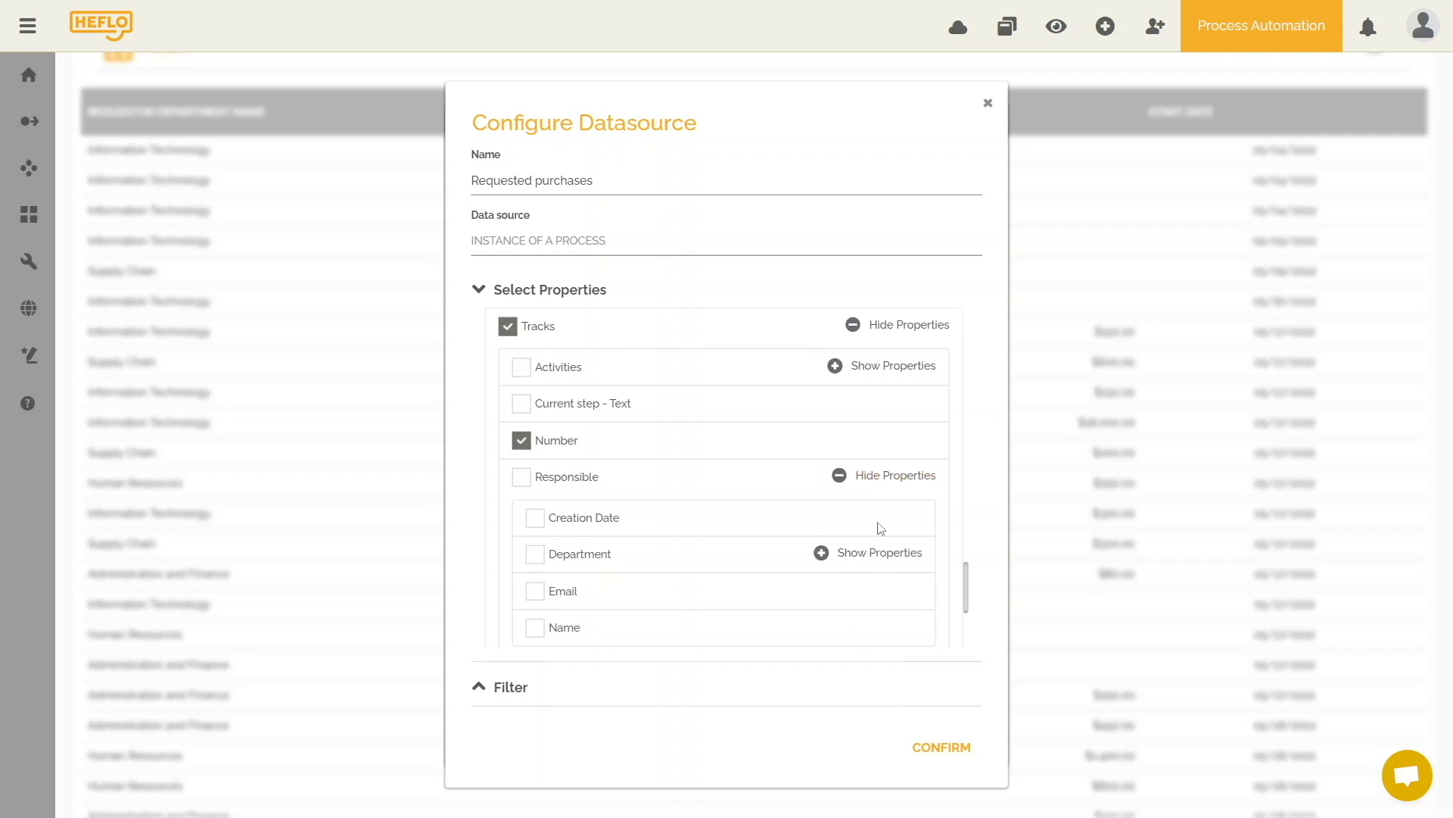
click(535, 568)
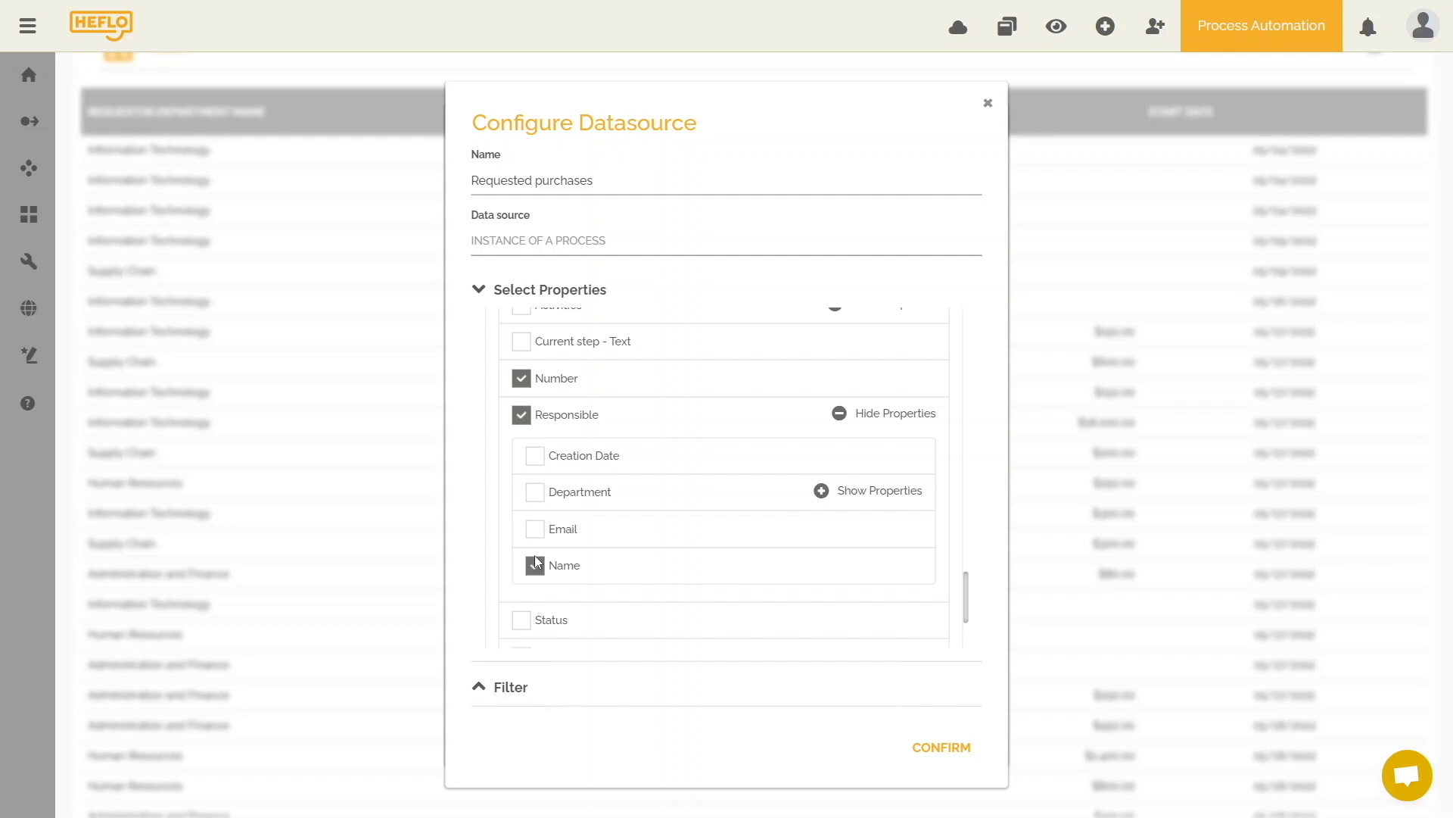
scroll(558, 535, up, 5)
click(520, 531)
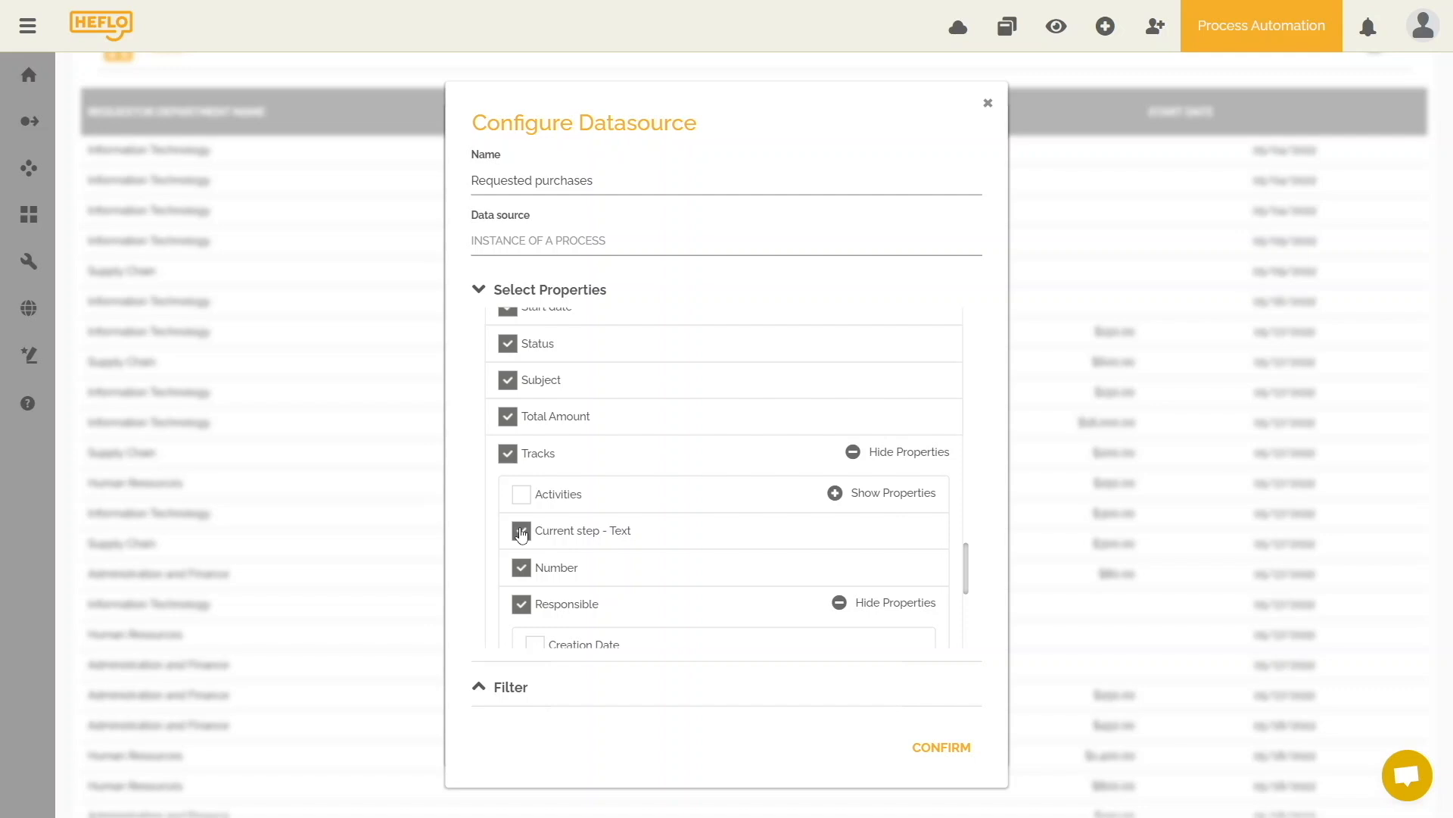
click(933, 747)
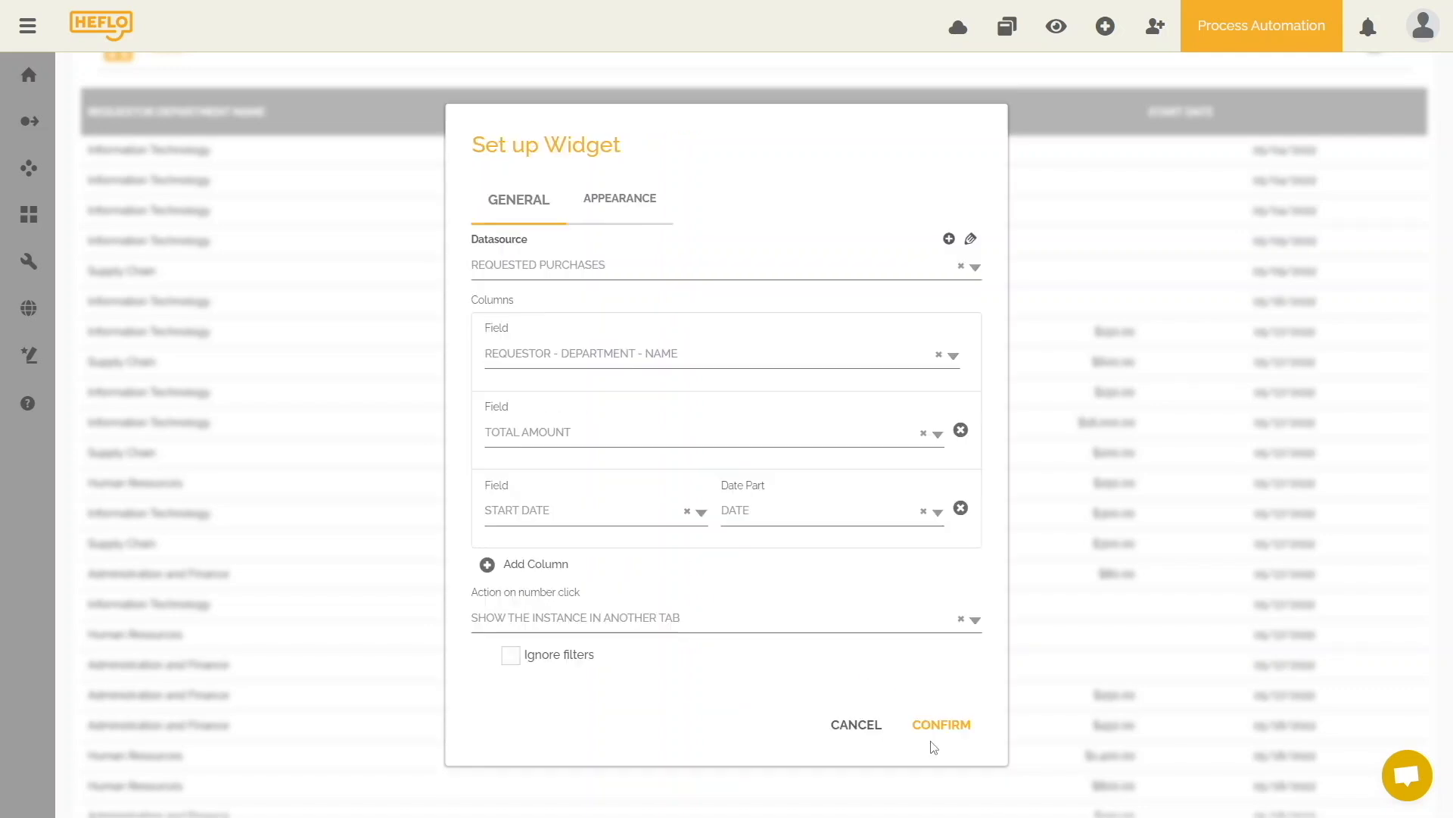
Add a Subject column to the list widget.
click(543, 566)
click(548, 571)
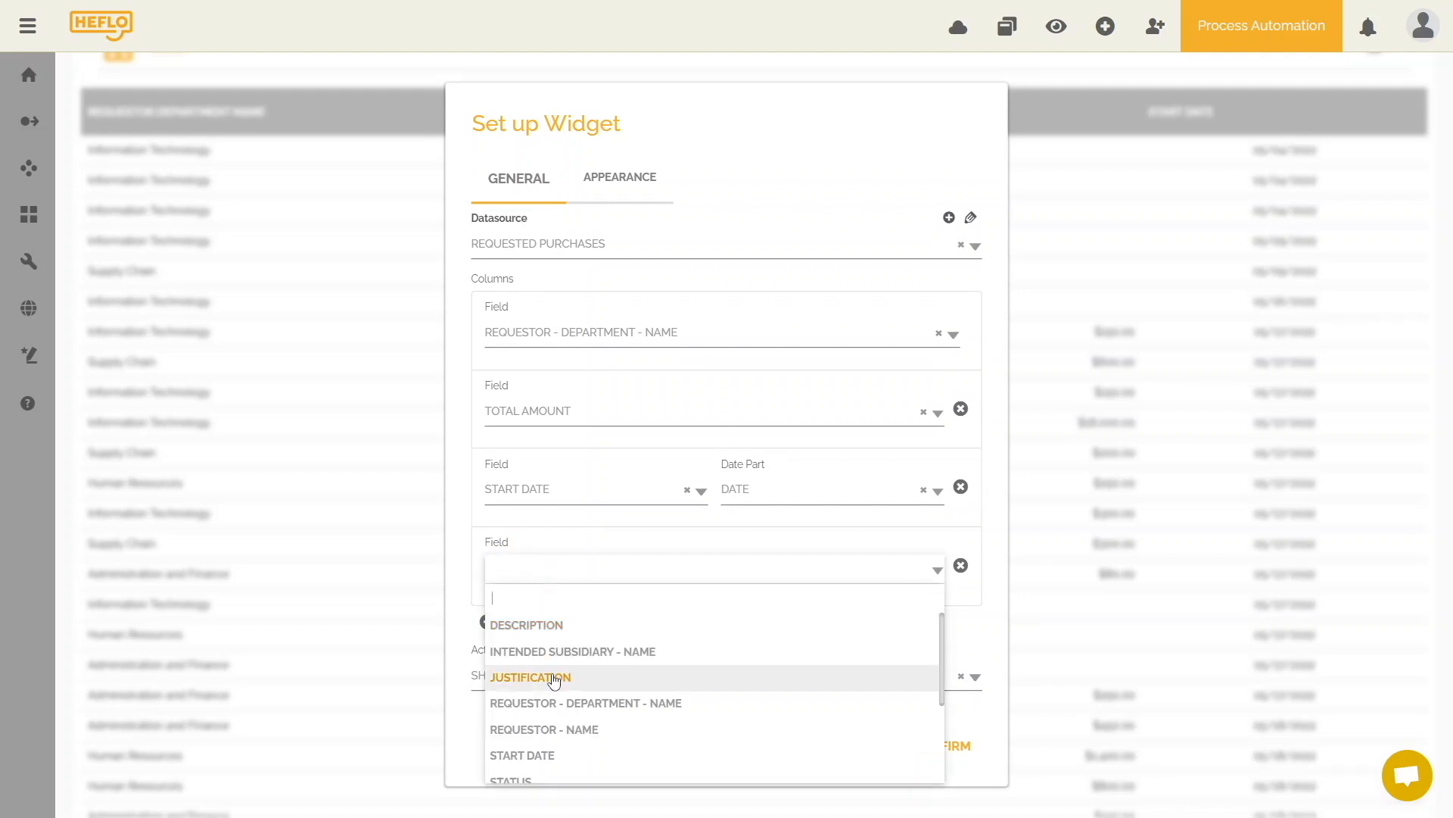
scroll(552, 678, down, 1)
click(535, 714)
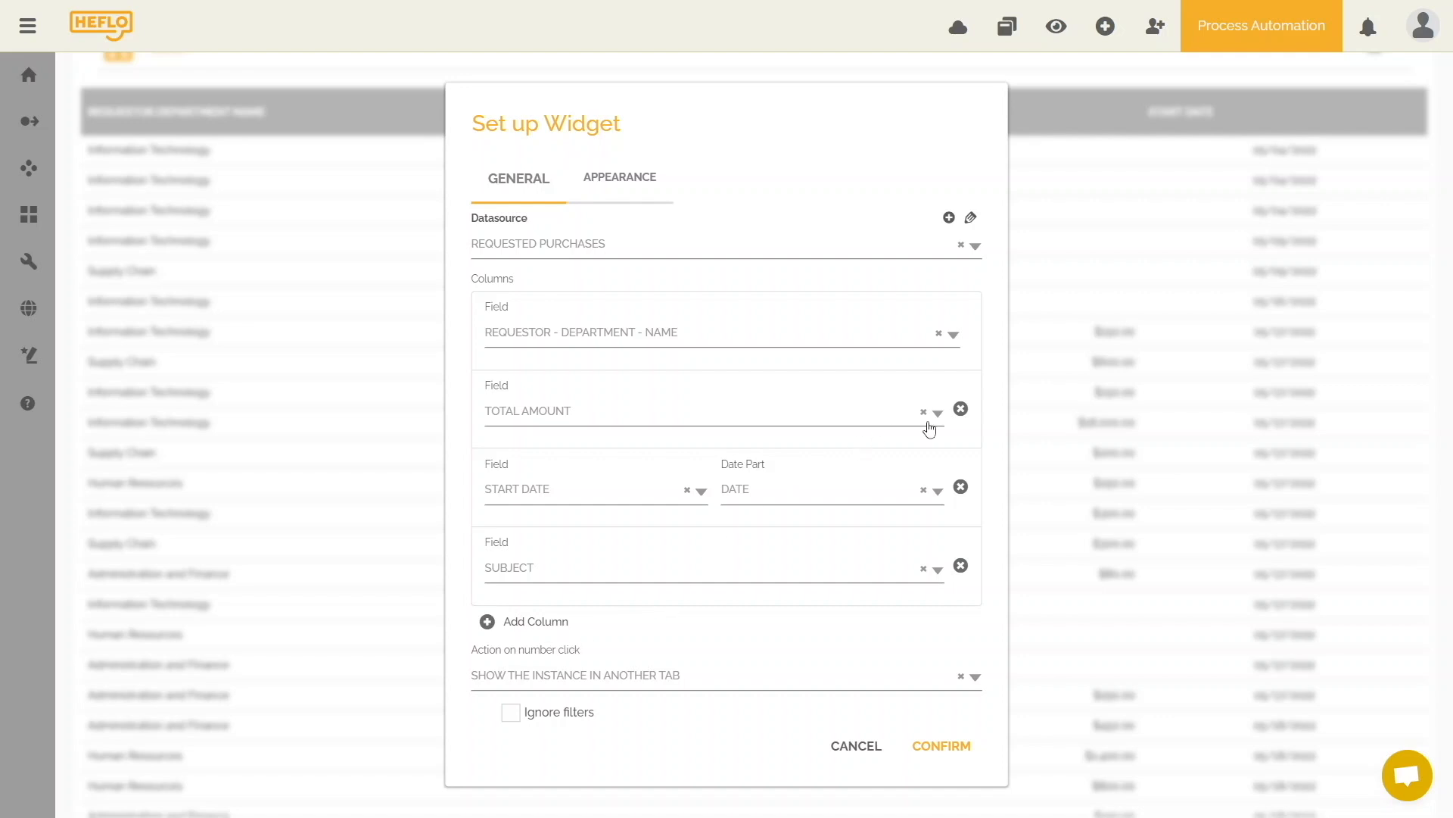
Remove the list's Total Amount and Start Date columns and change its first column to Tracks - Number.
click(960, 410)
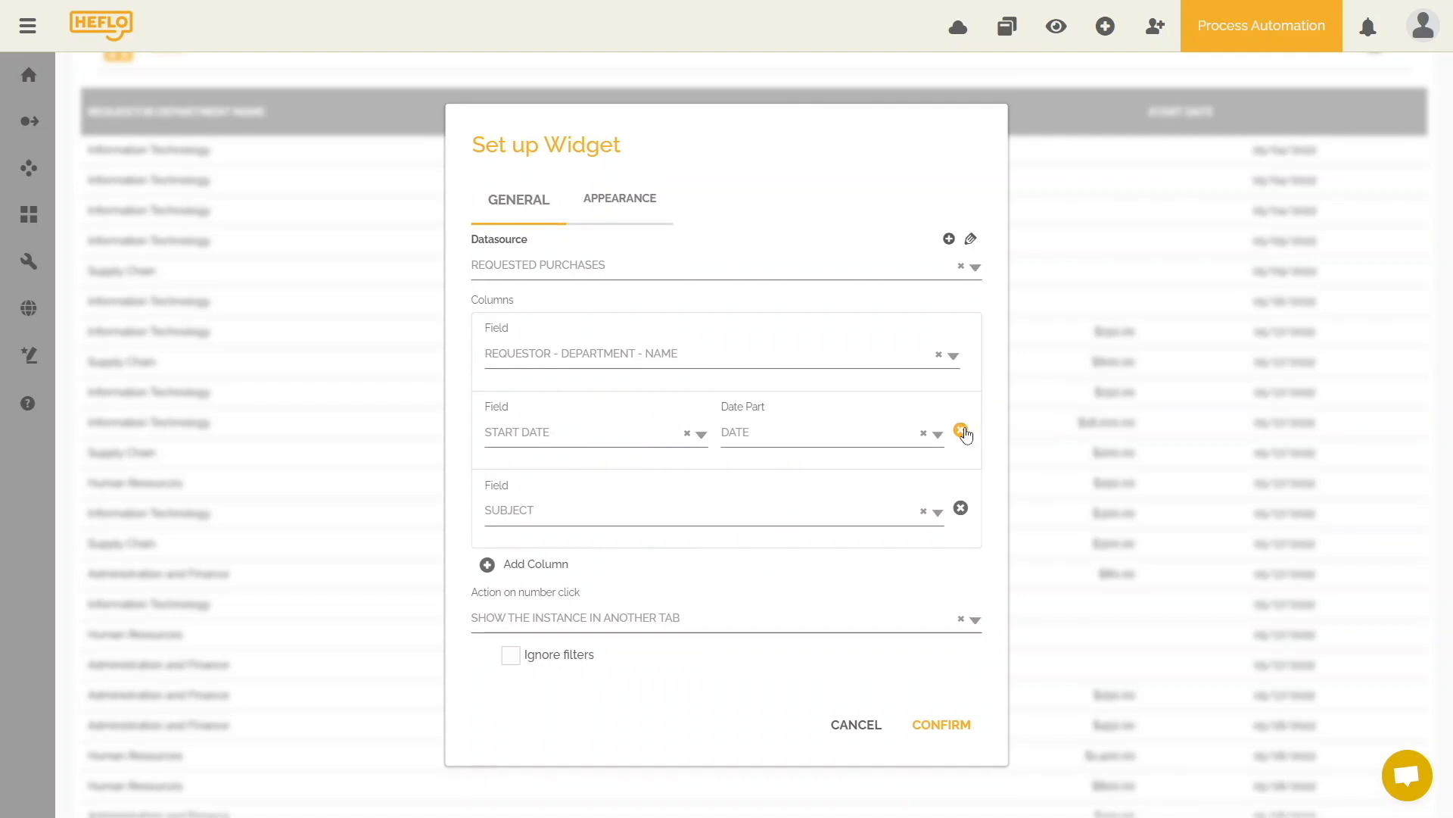
click(962, 431)
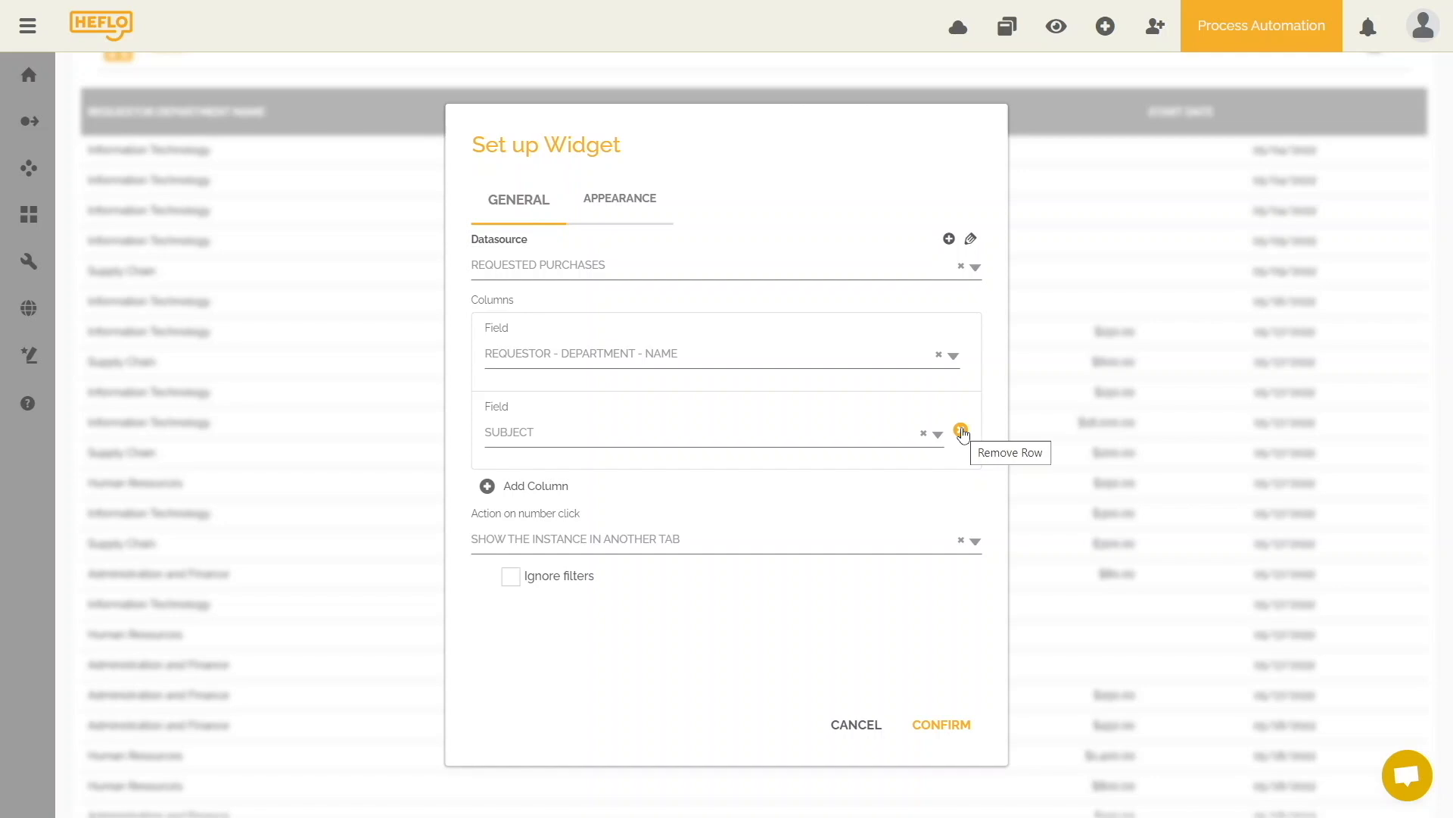
click(782, 355)
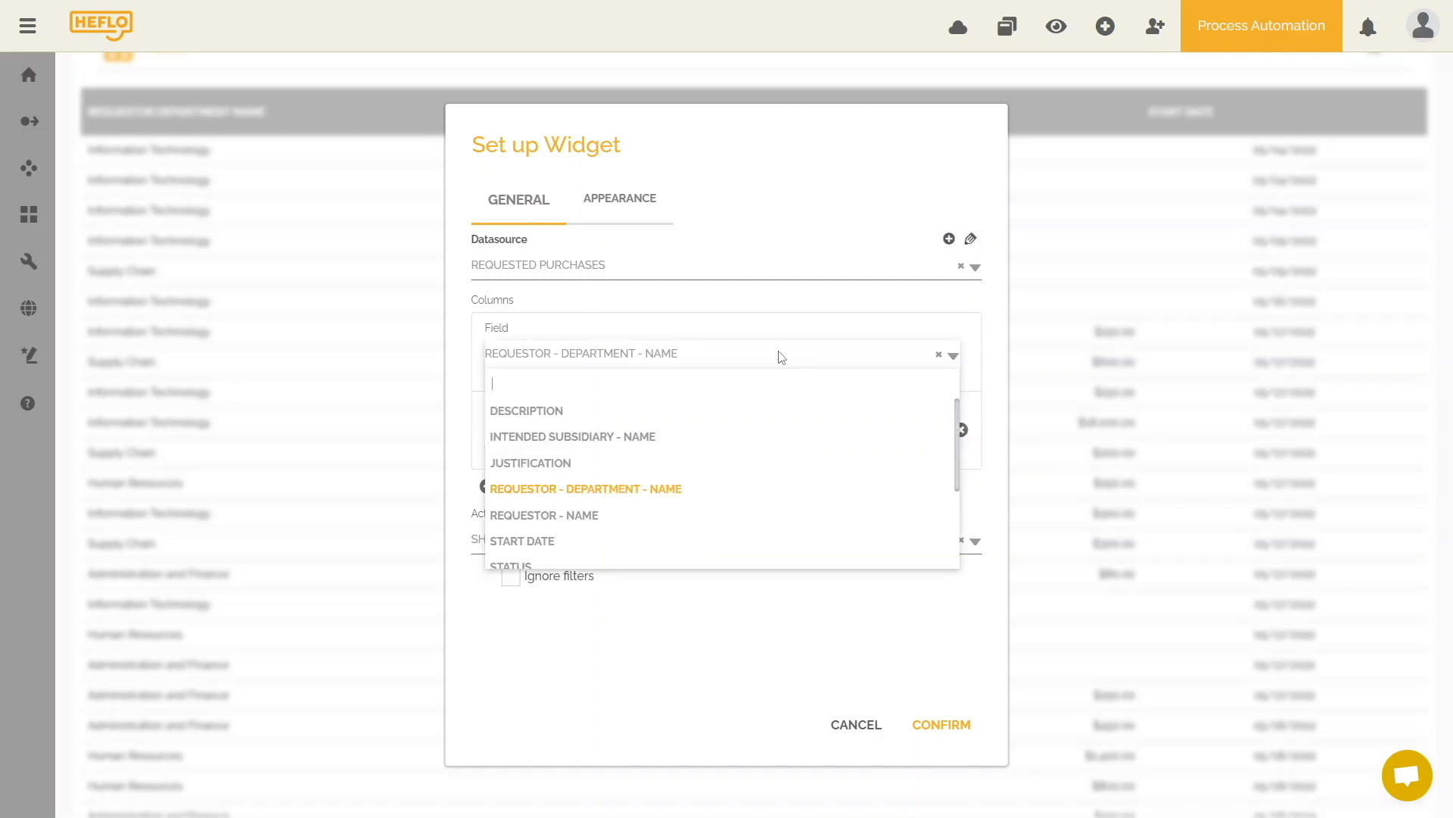
scroll(770, 493, down, 3)
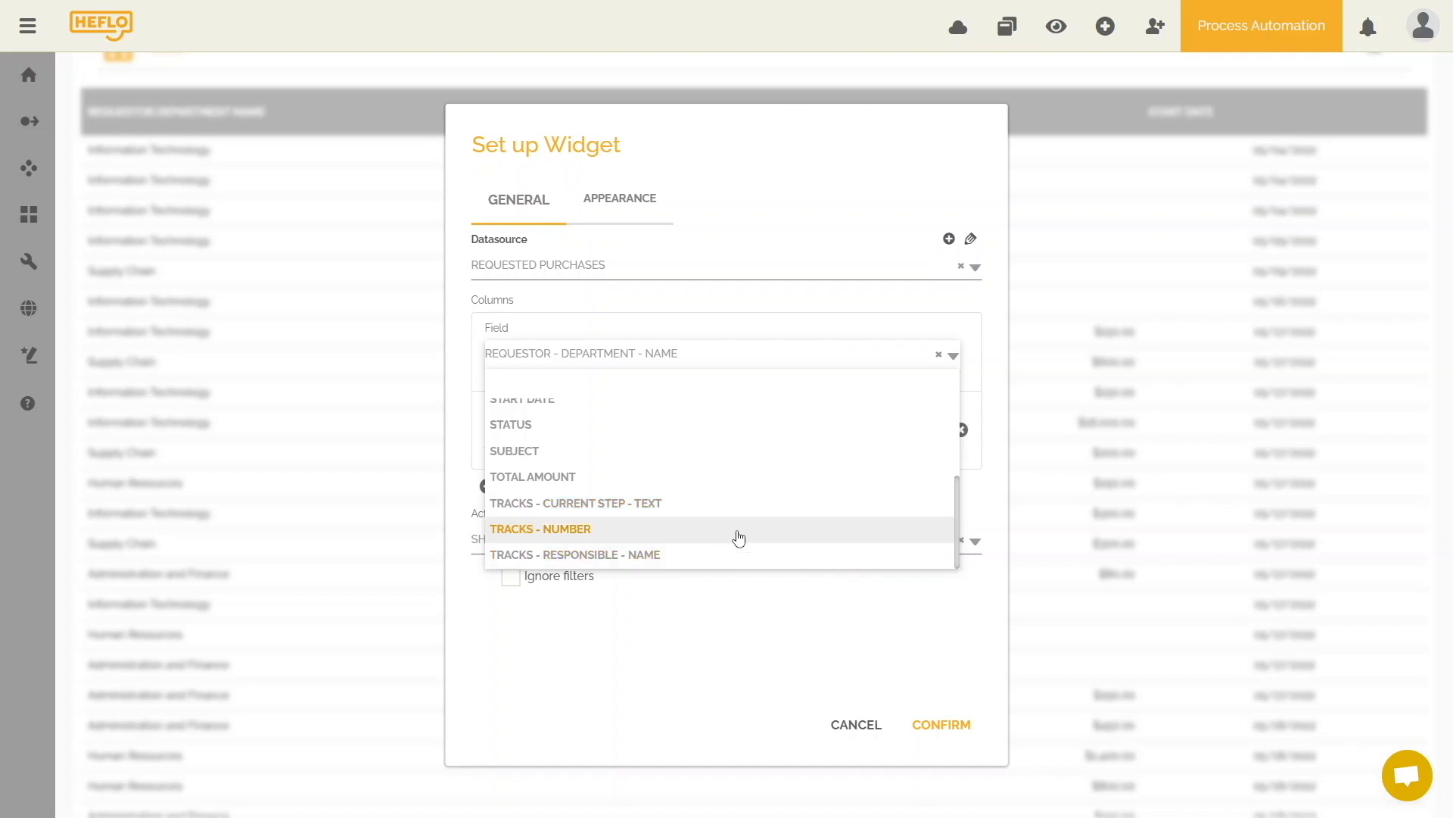
click(738, 530)
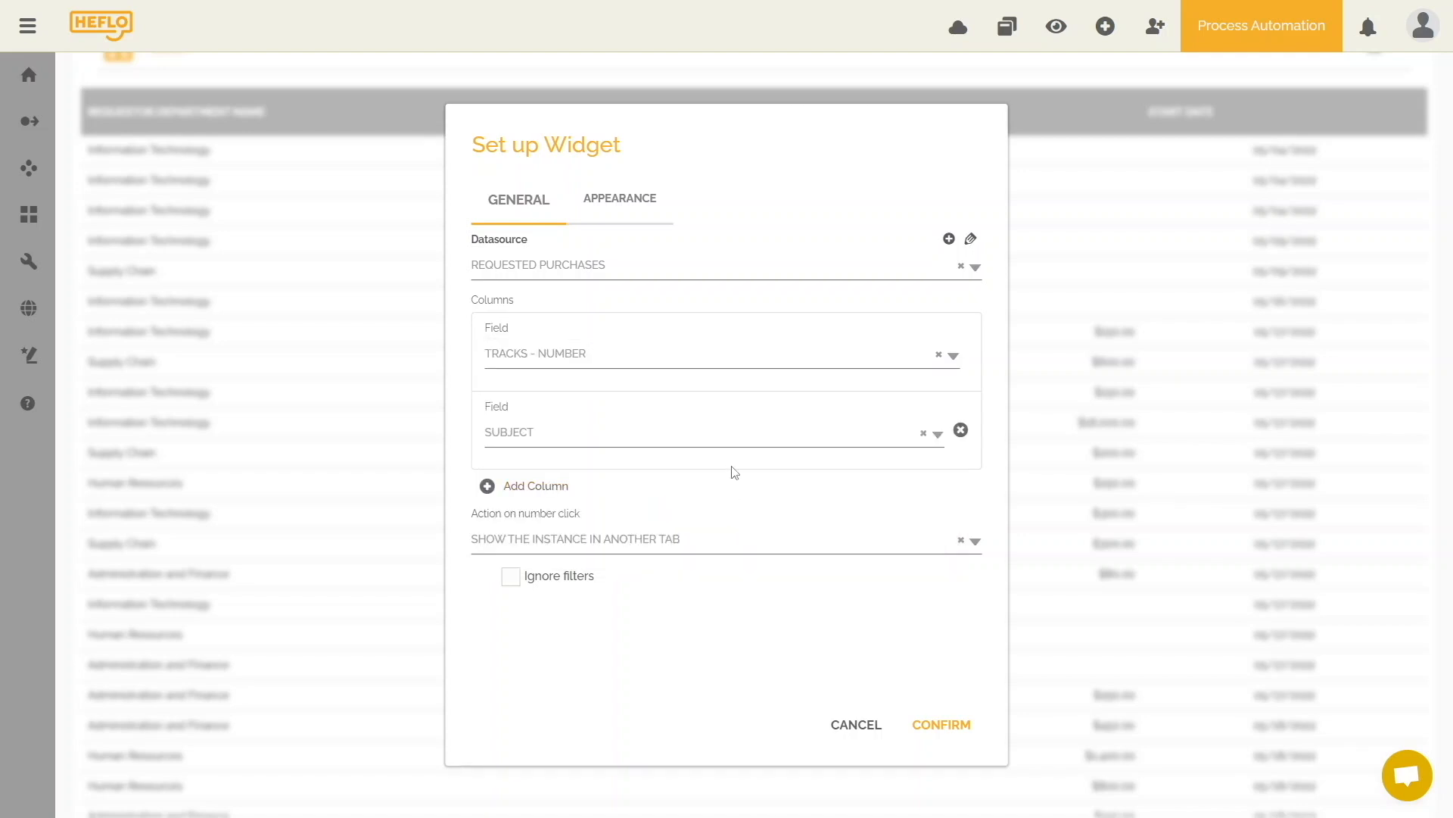
Add Requestor - Department - Name and Requestor - Name as the list's third and fourth columns.
click(559, 485)
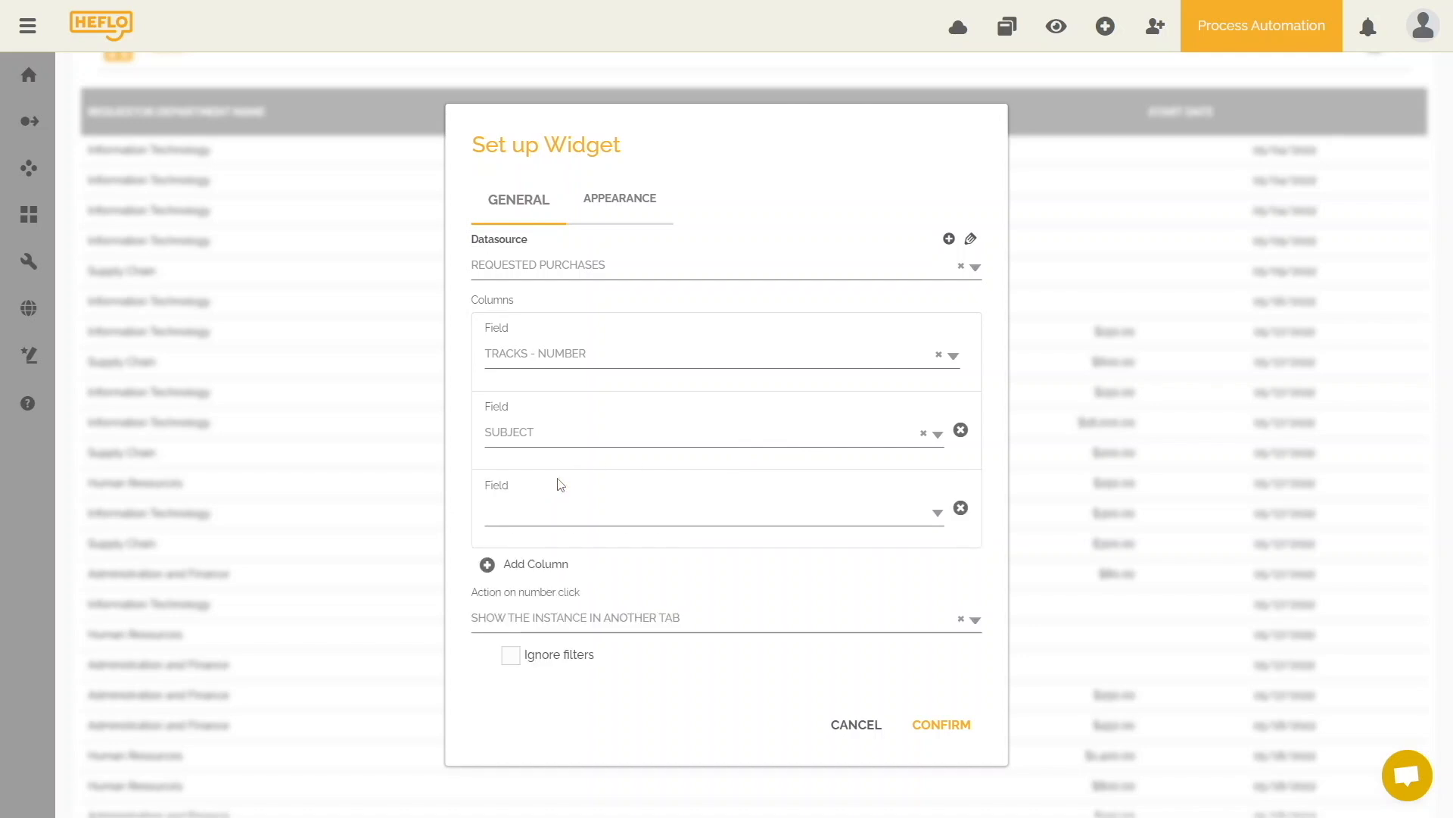
click(559, 508)
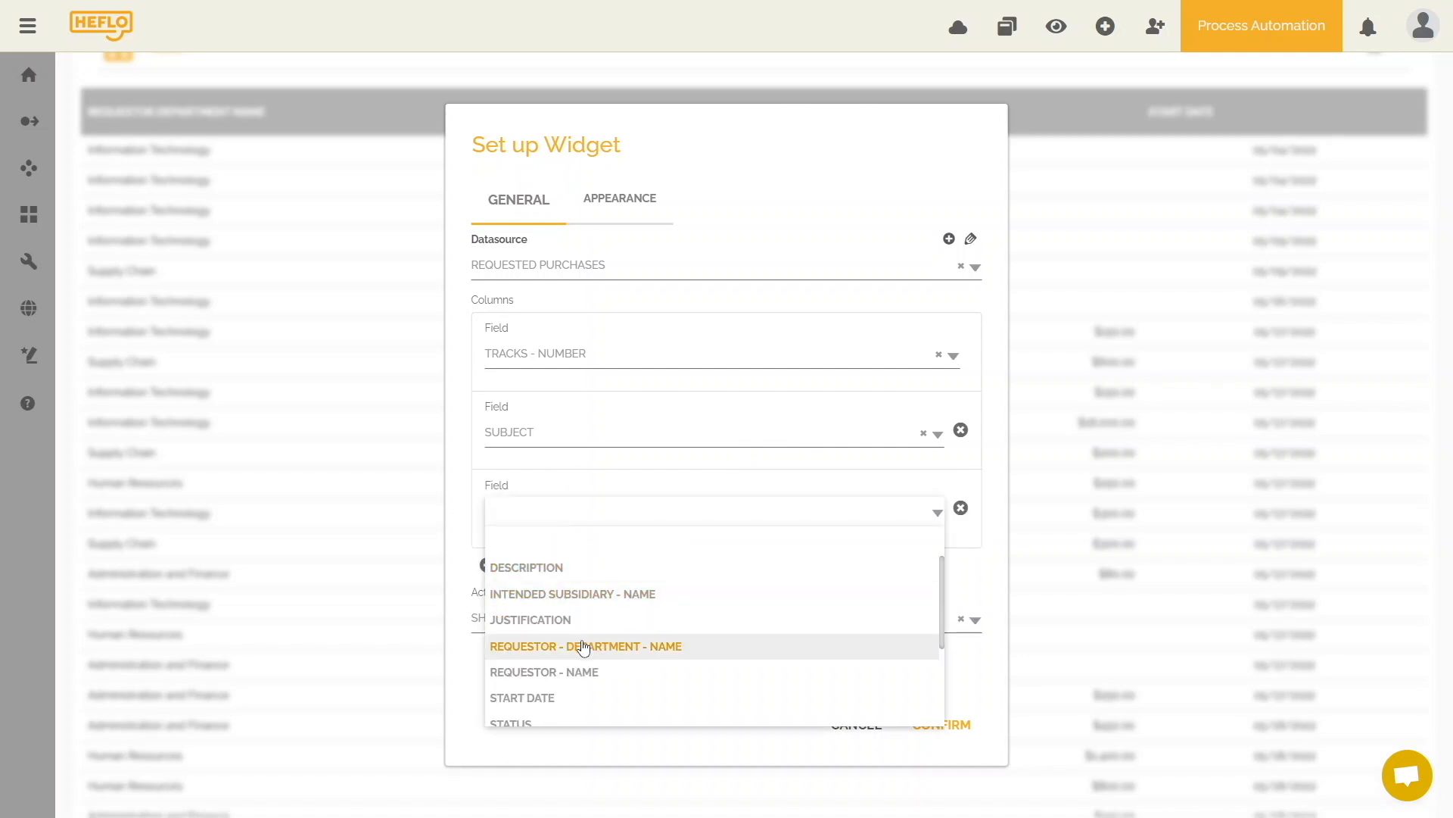
click(581, 648)
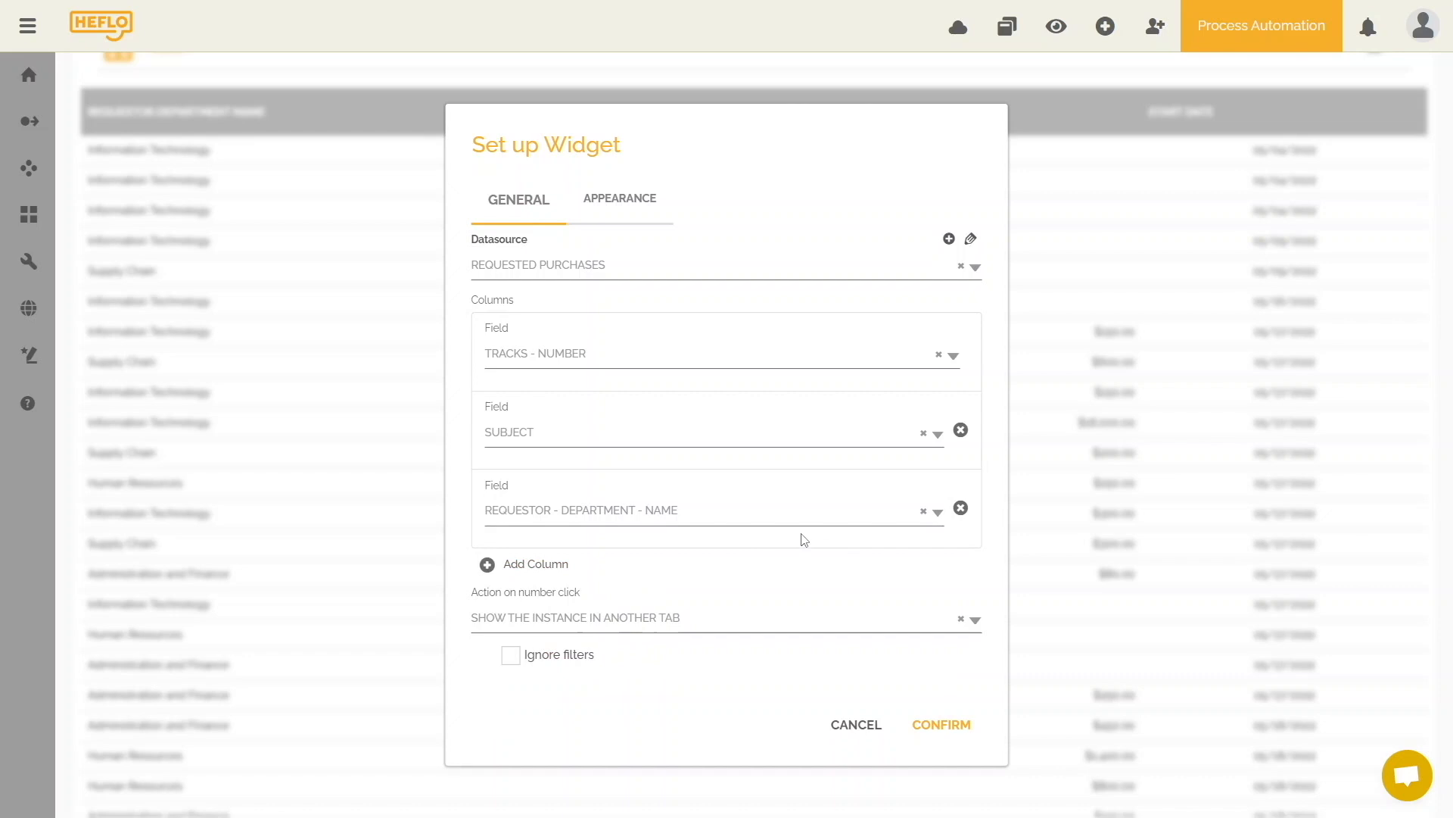
click(534, 562)
click(533, 571)
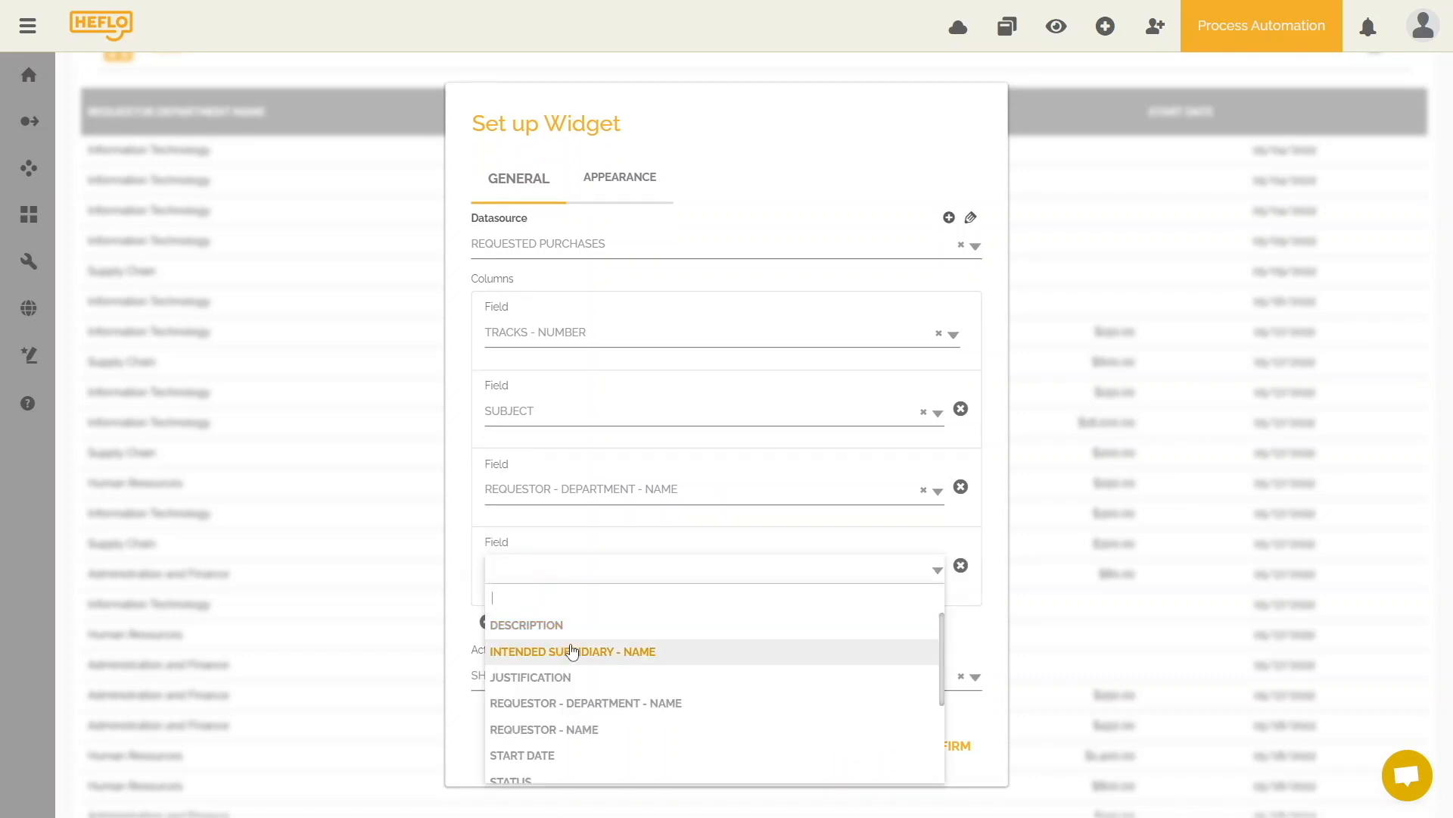
click(564, 729)
Add a Start Date column with the Date part as the list's fifth column.
click(521, 624)
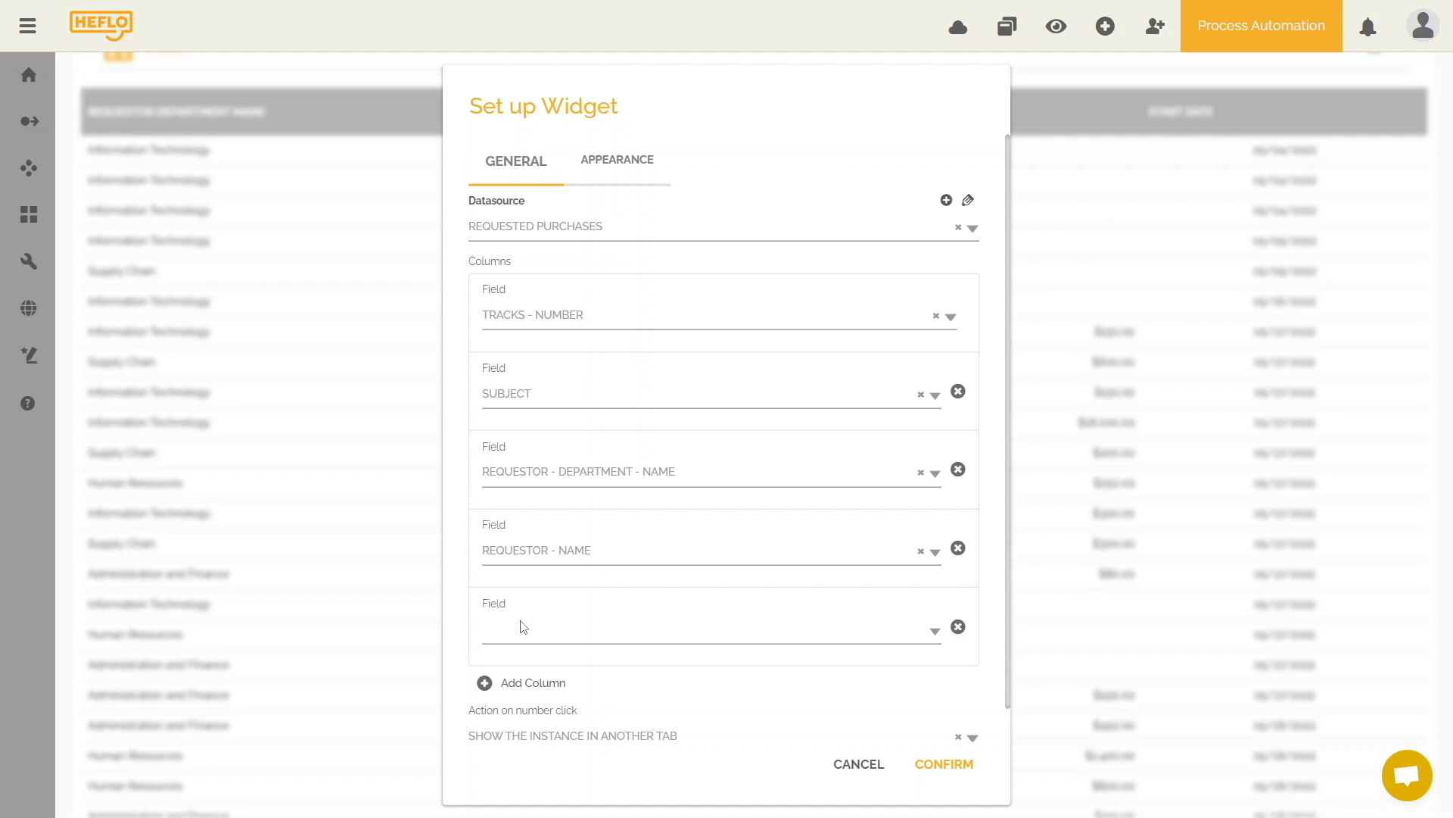
click(521, 625)
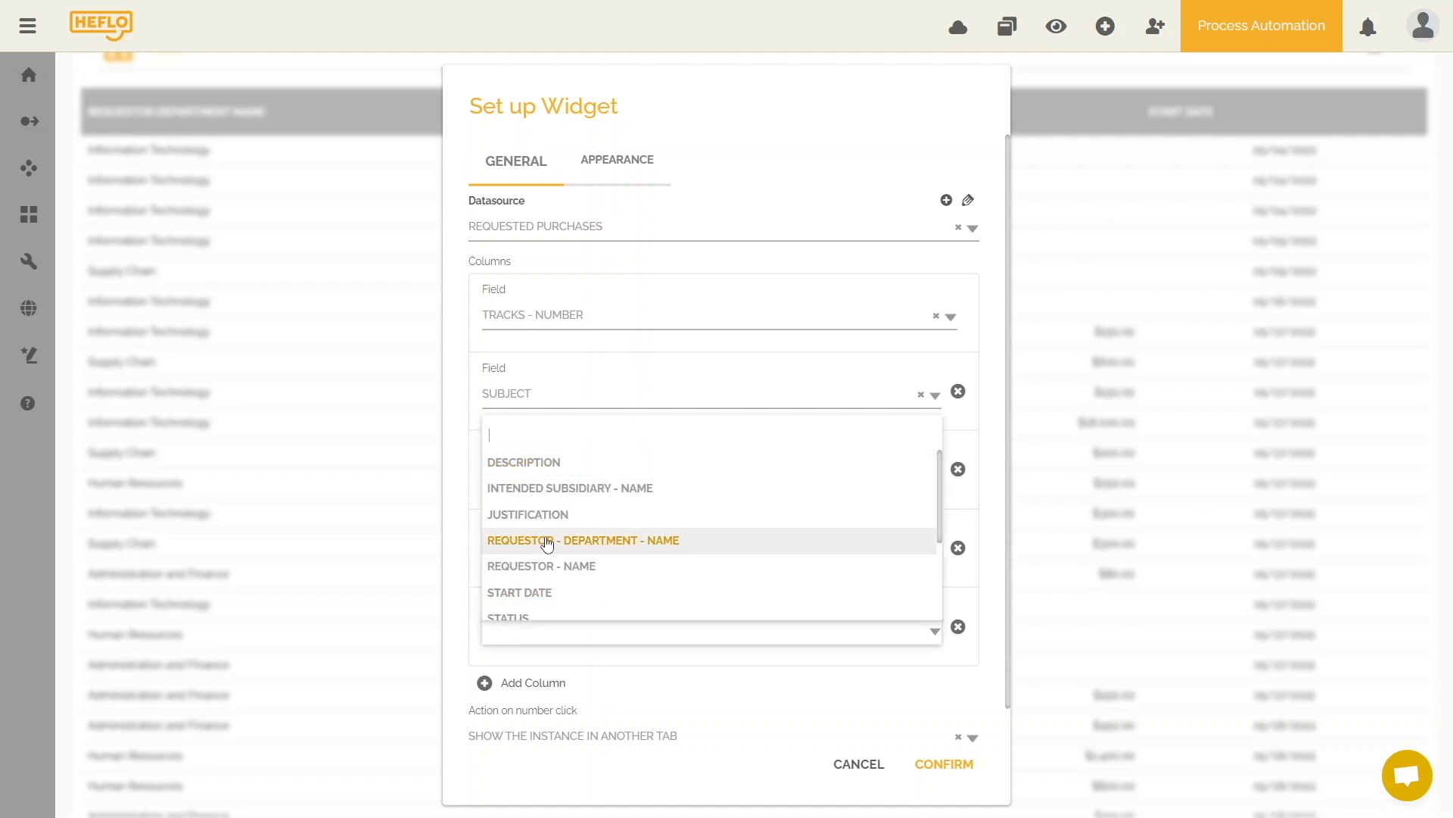
scroll(543, 522, down, 2)
click(545, 499)
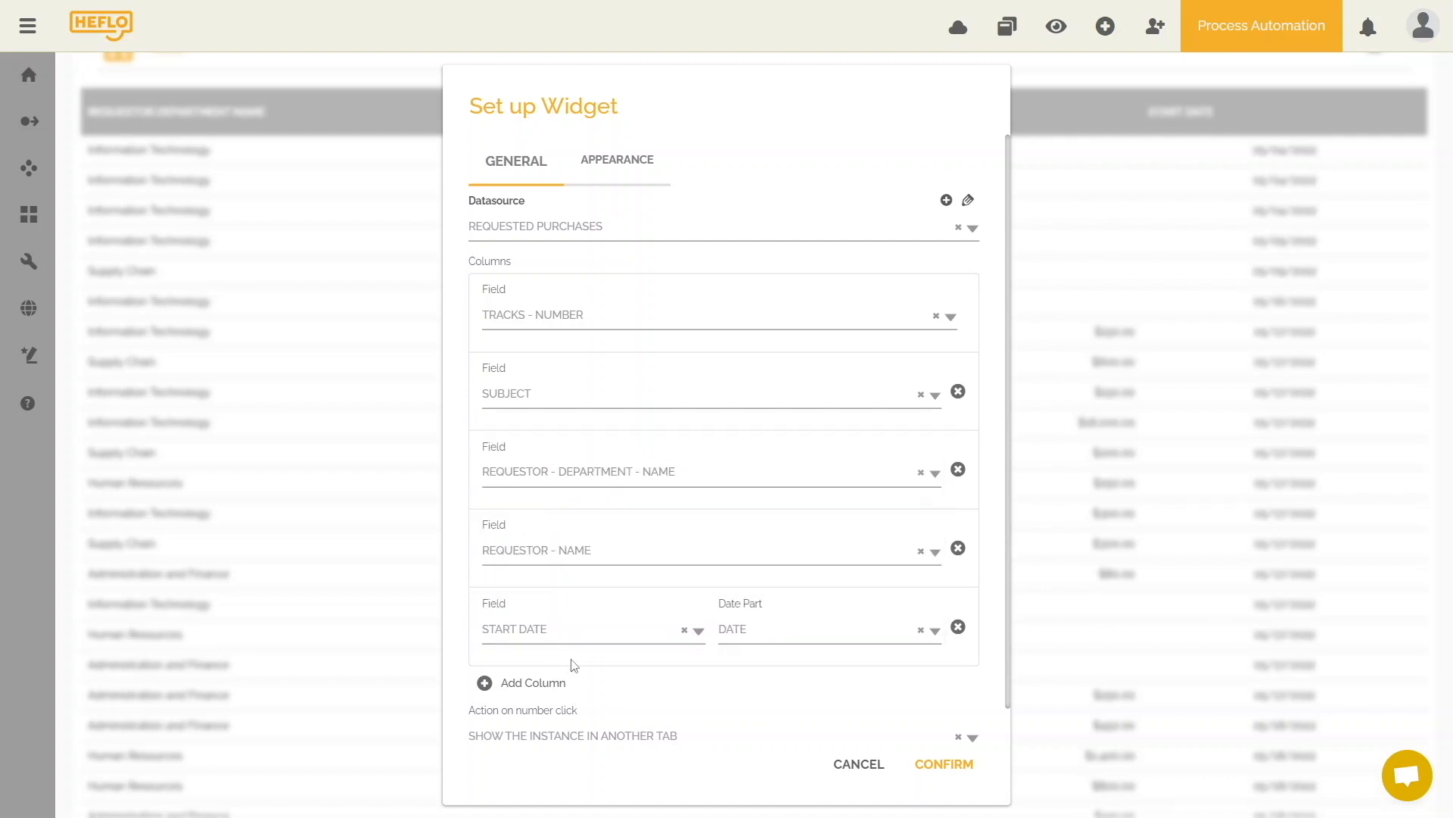
Add a Status column as the list's sixth column.
click(546, 683)
click(552, 710)
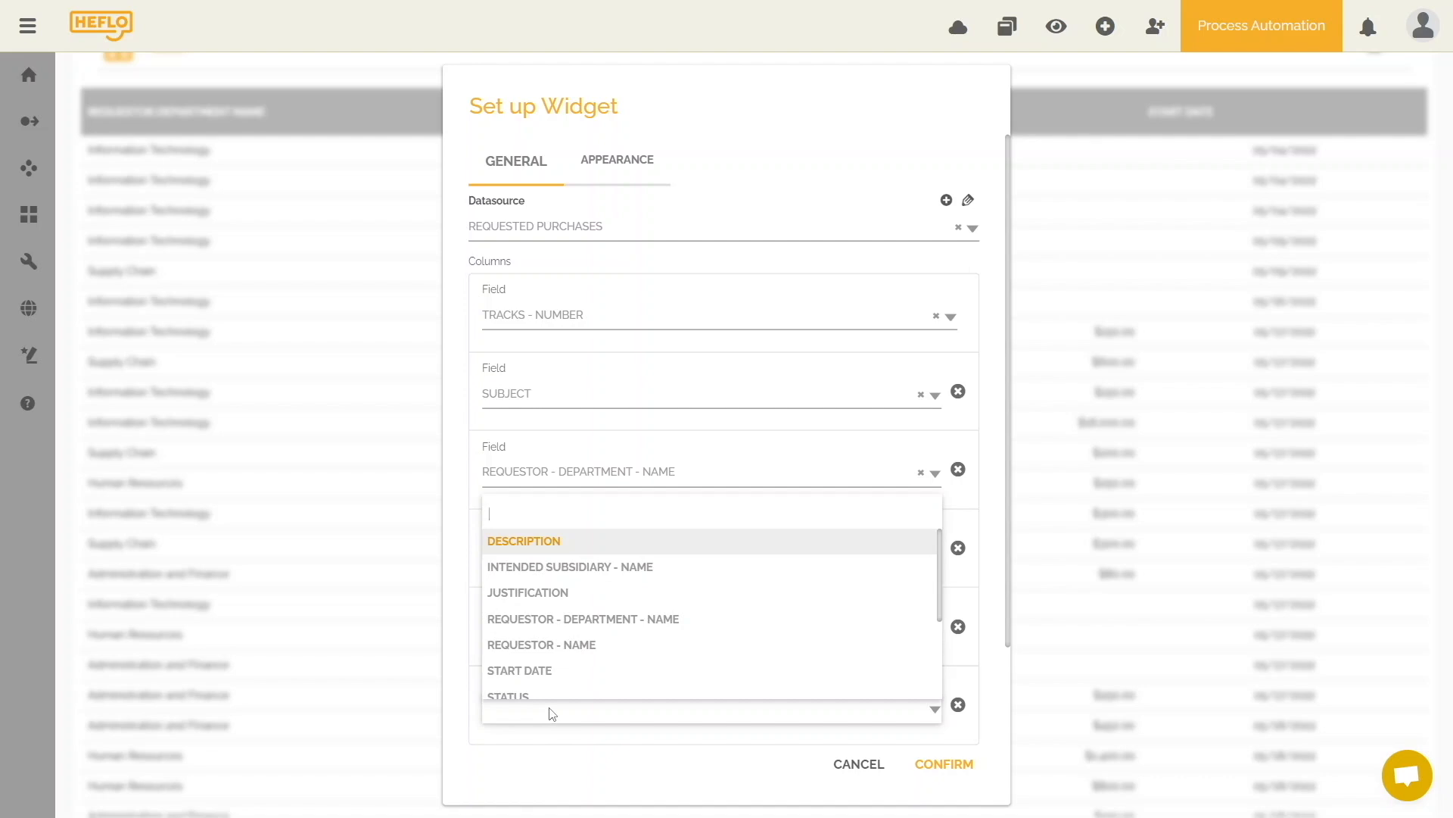
scroll(530, 606, down, 3)
click(519, 601)
scroll(757, 732, down, 2)
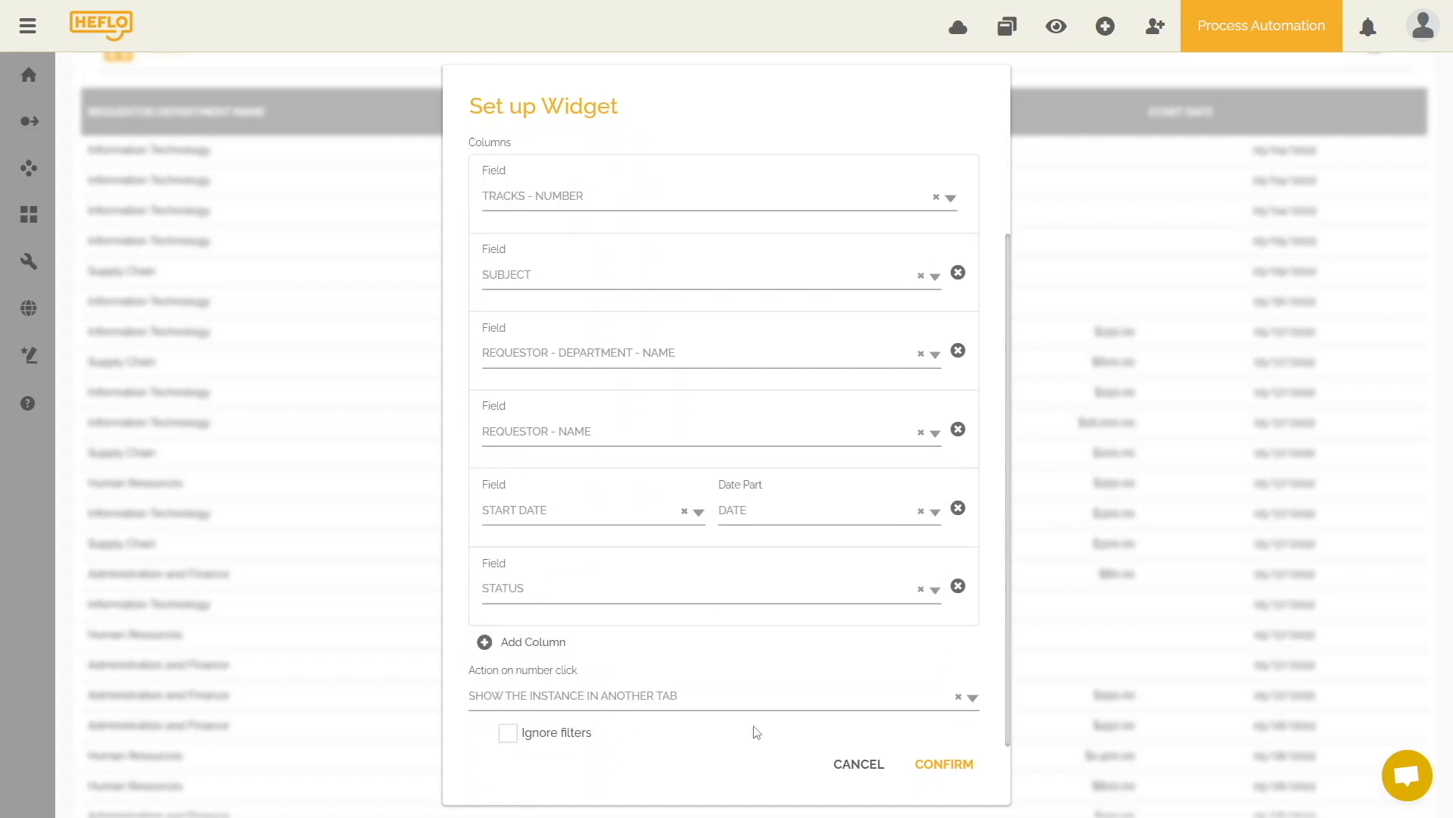
Add Intended Subsidiary - Name as the list's seventh column and confirm the widget setup.
click(532, 642)
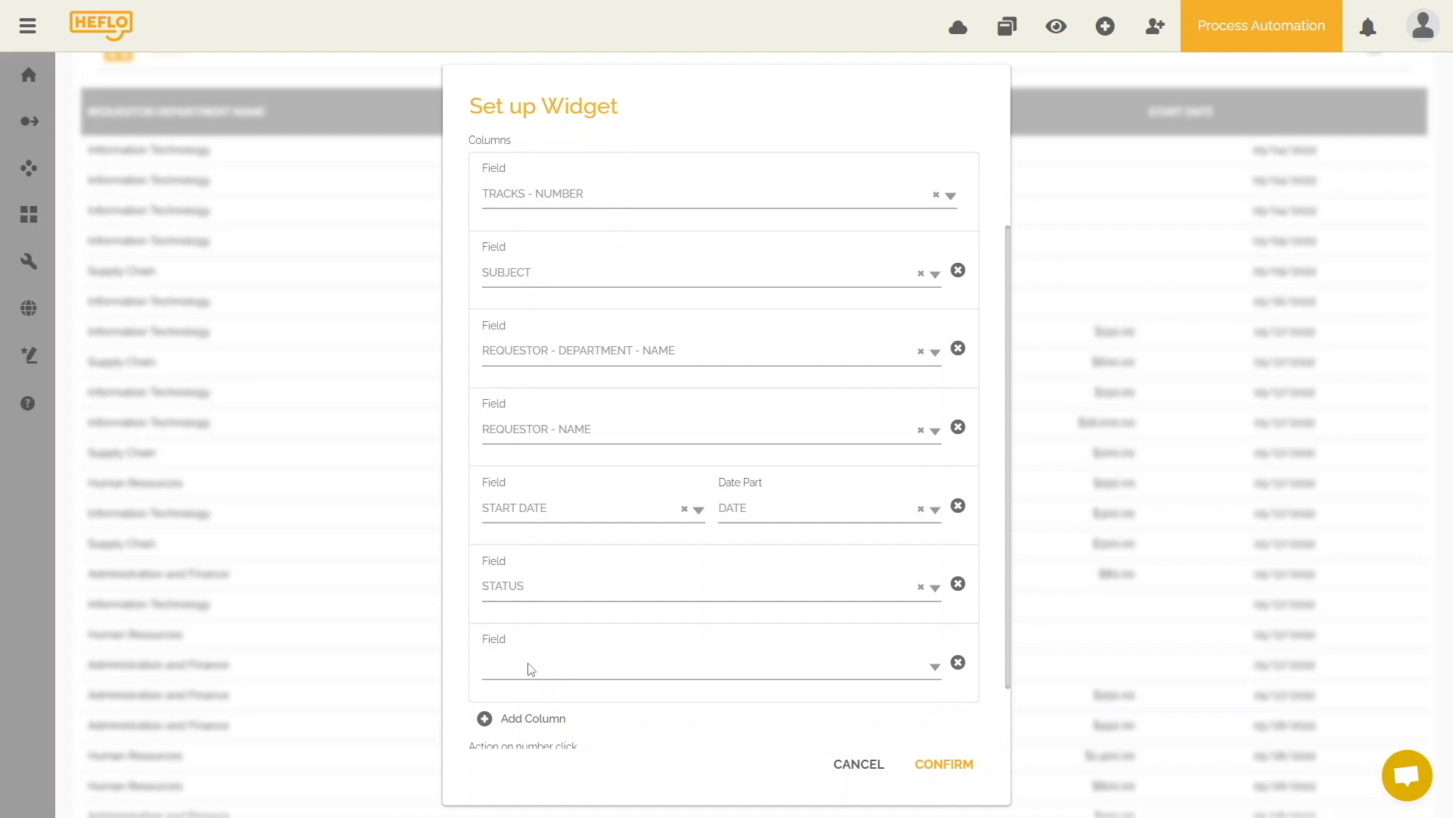
click(532, 669)
click(548, 526)
click(943, 764)
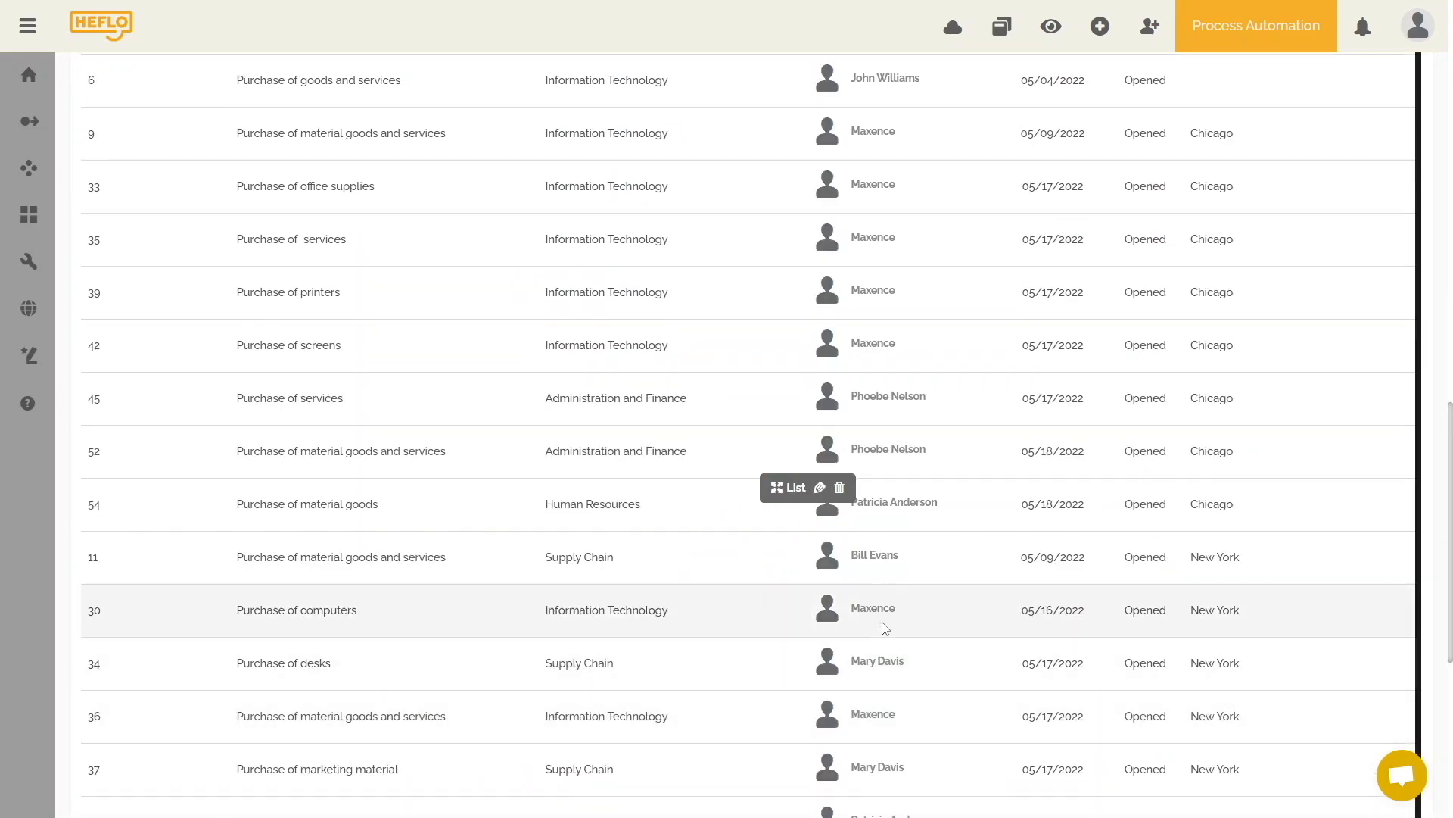
Test filtering the list with the bar chart's 05/09/2022, 05/04/2022 and 05/17/2022 bars, and clear the filter.
drag(1451, 561, 1451, 476)
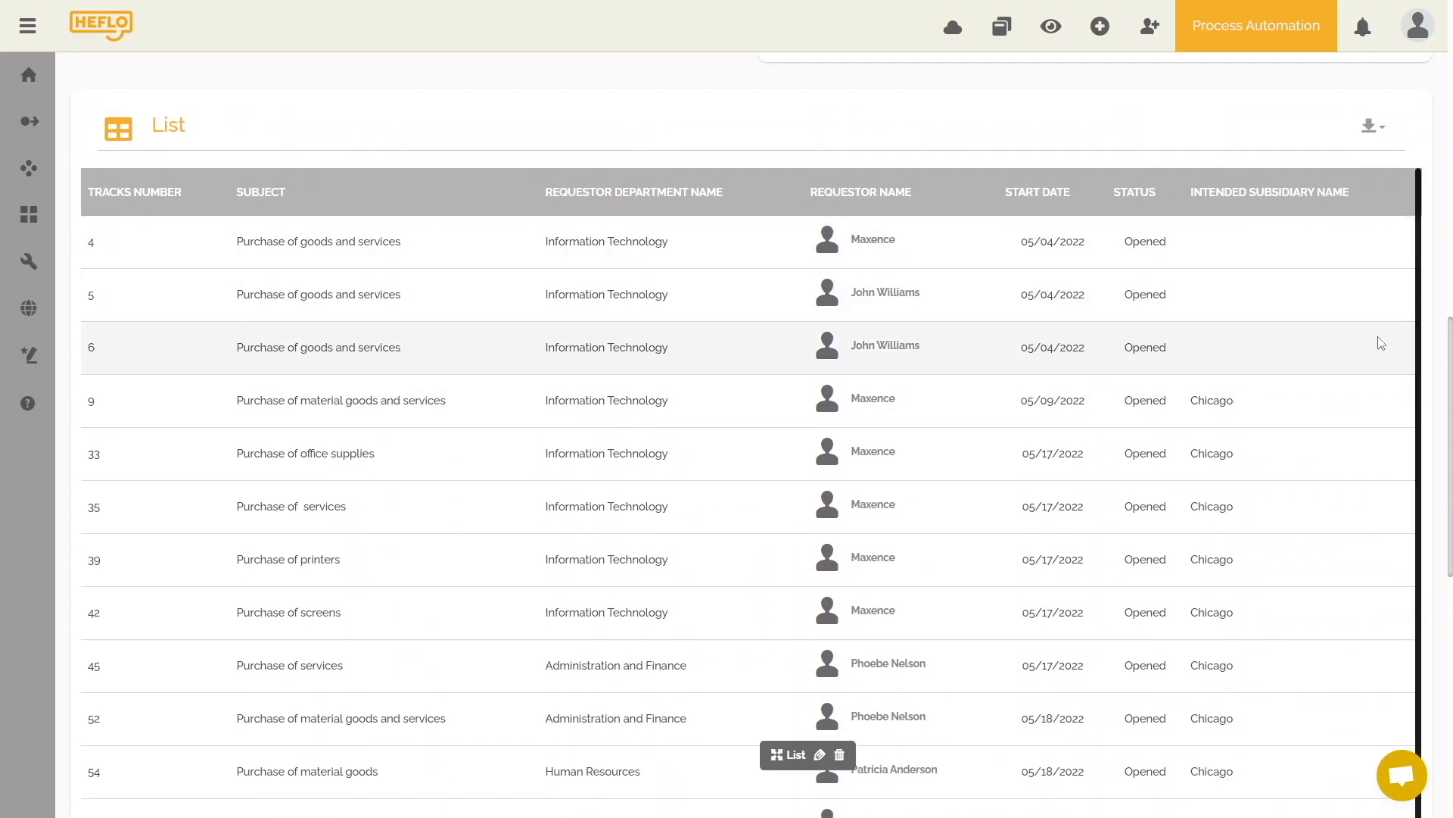
scroll(1379, 343, up, 3)
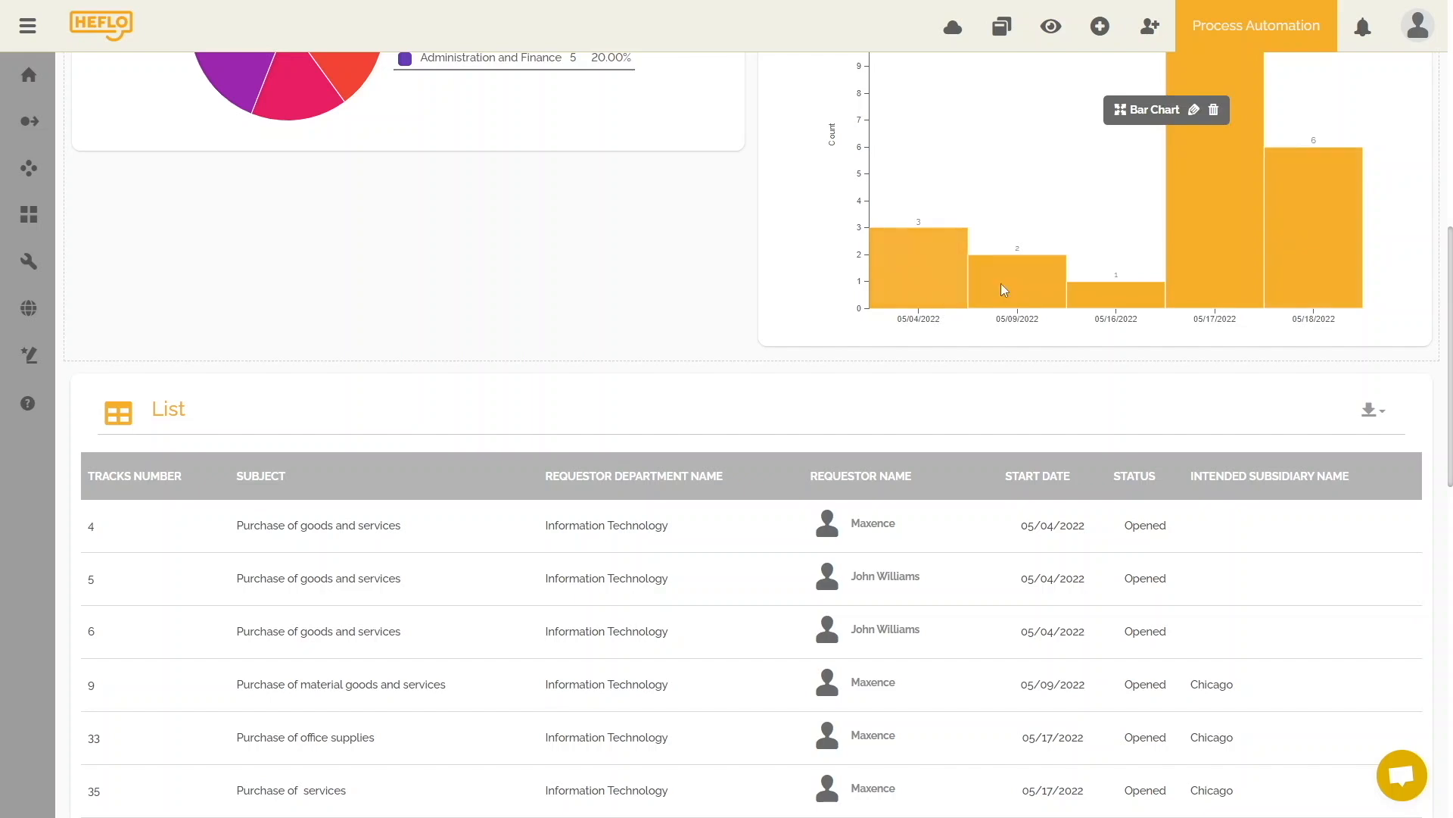
click(998, 277)
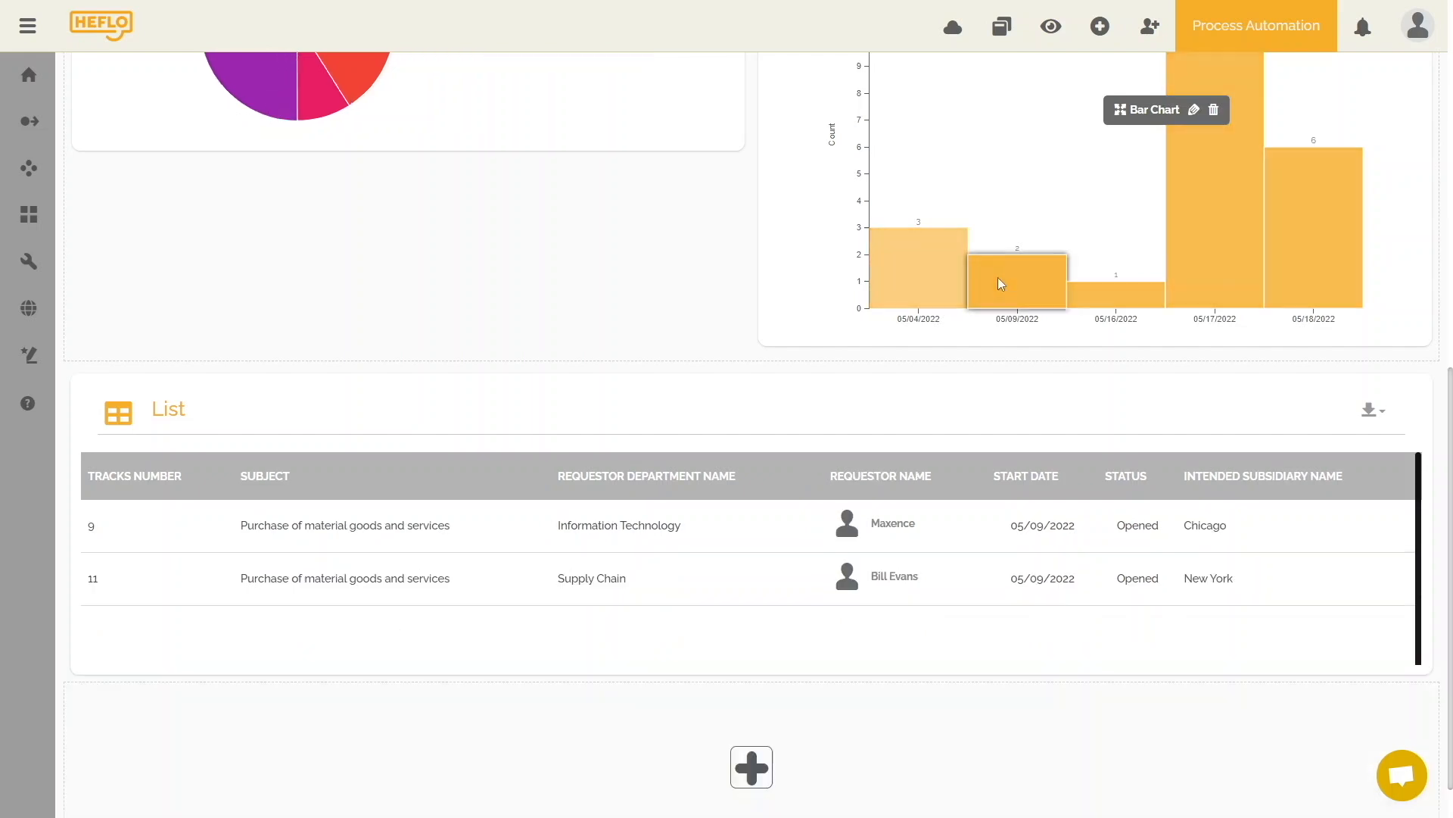
click(920, 280)
click(1188, 259)
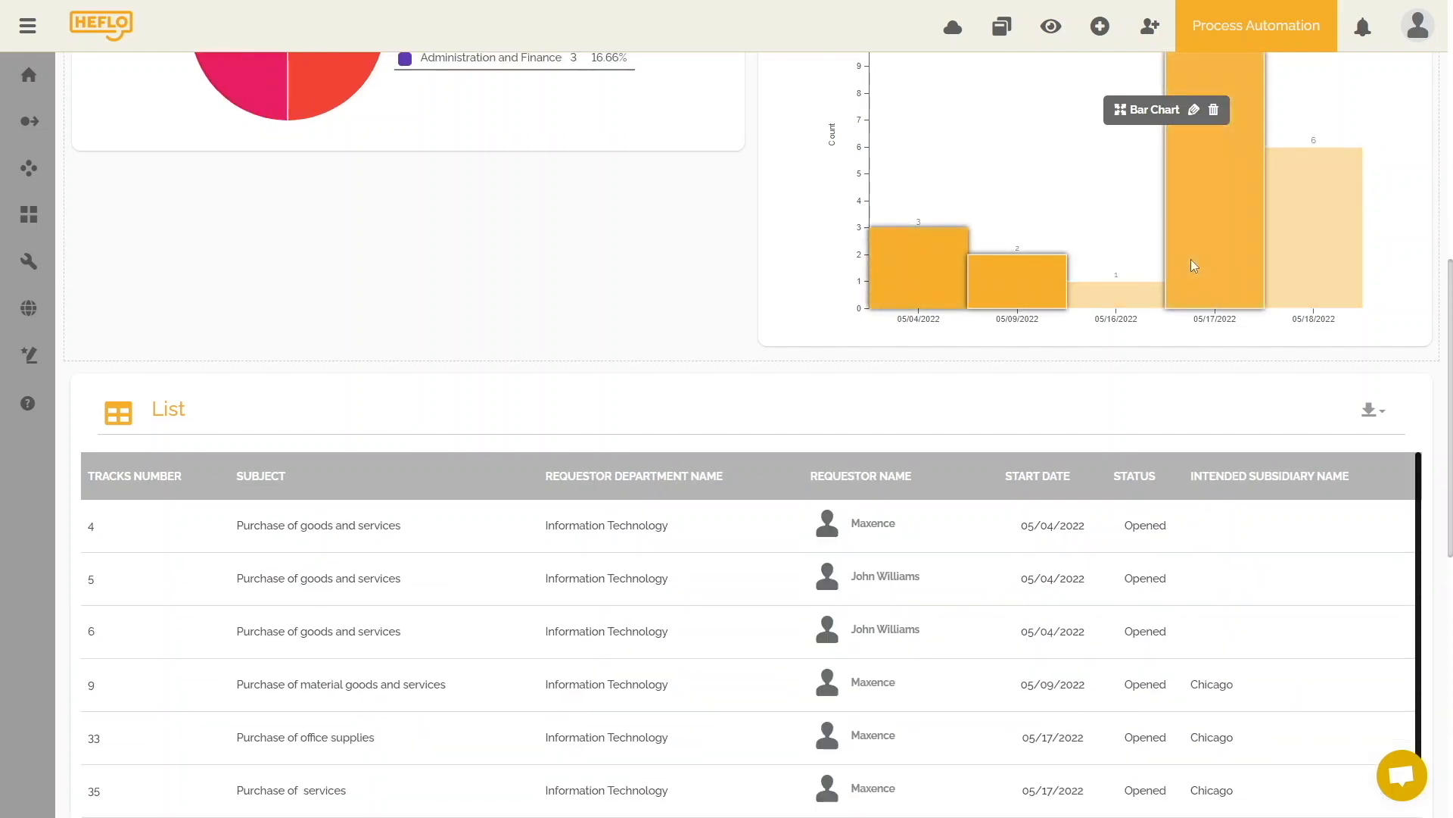
click(1180, 266)
click(1038, 292)
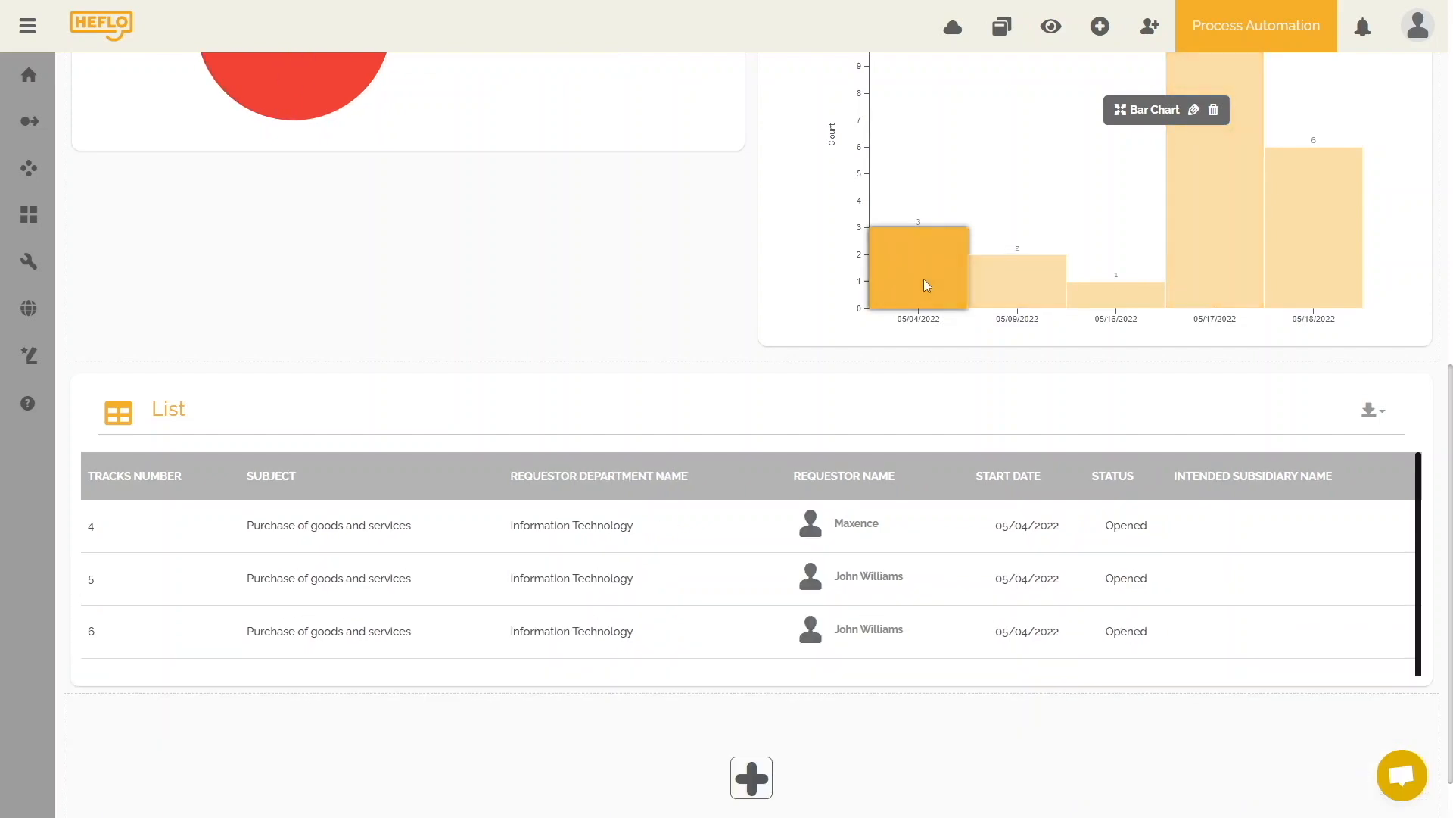
click(923, 284)
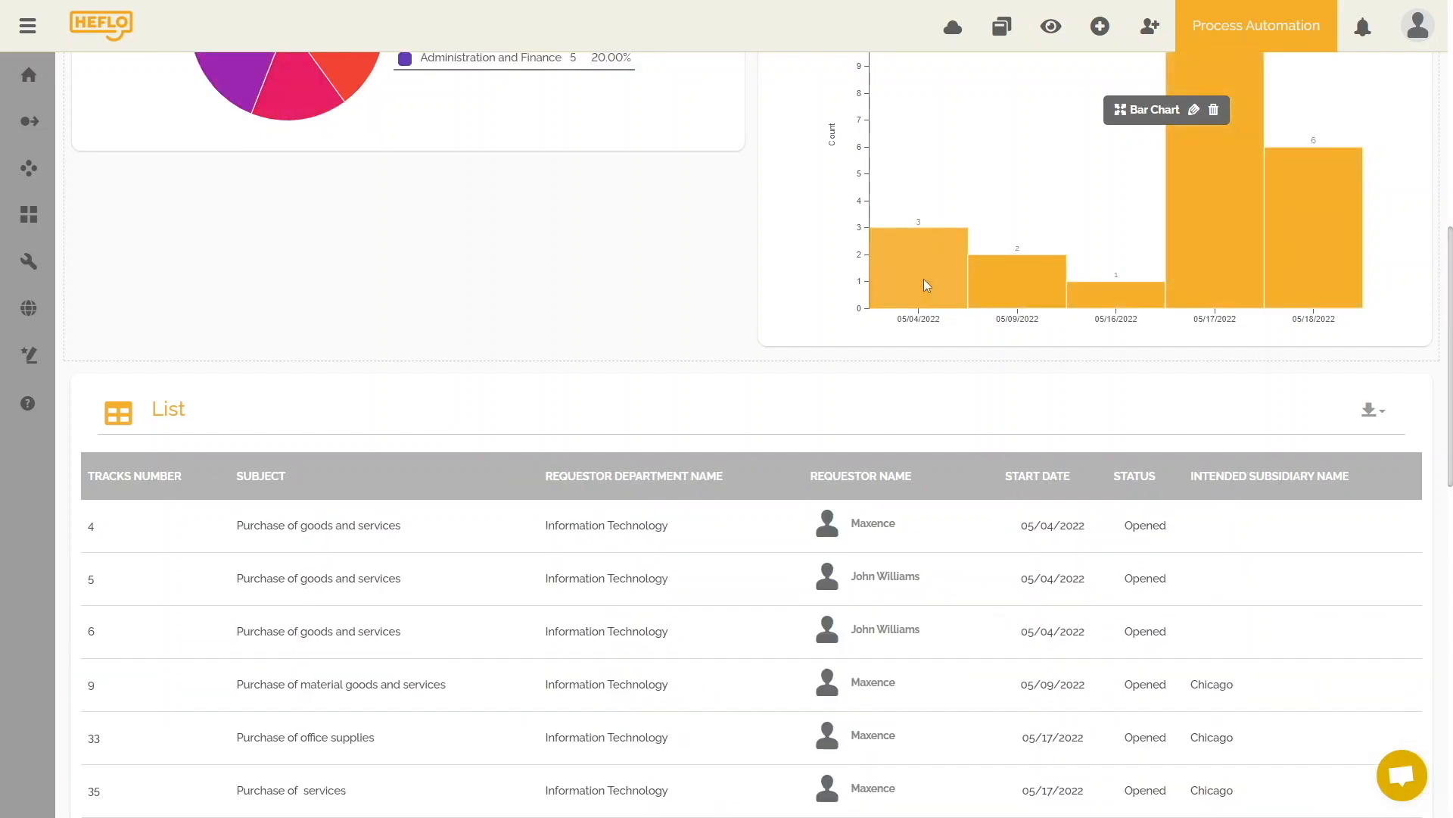
Open purchase 33 from its number in the list.
click(95, 742)
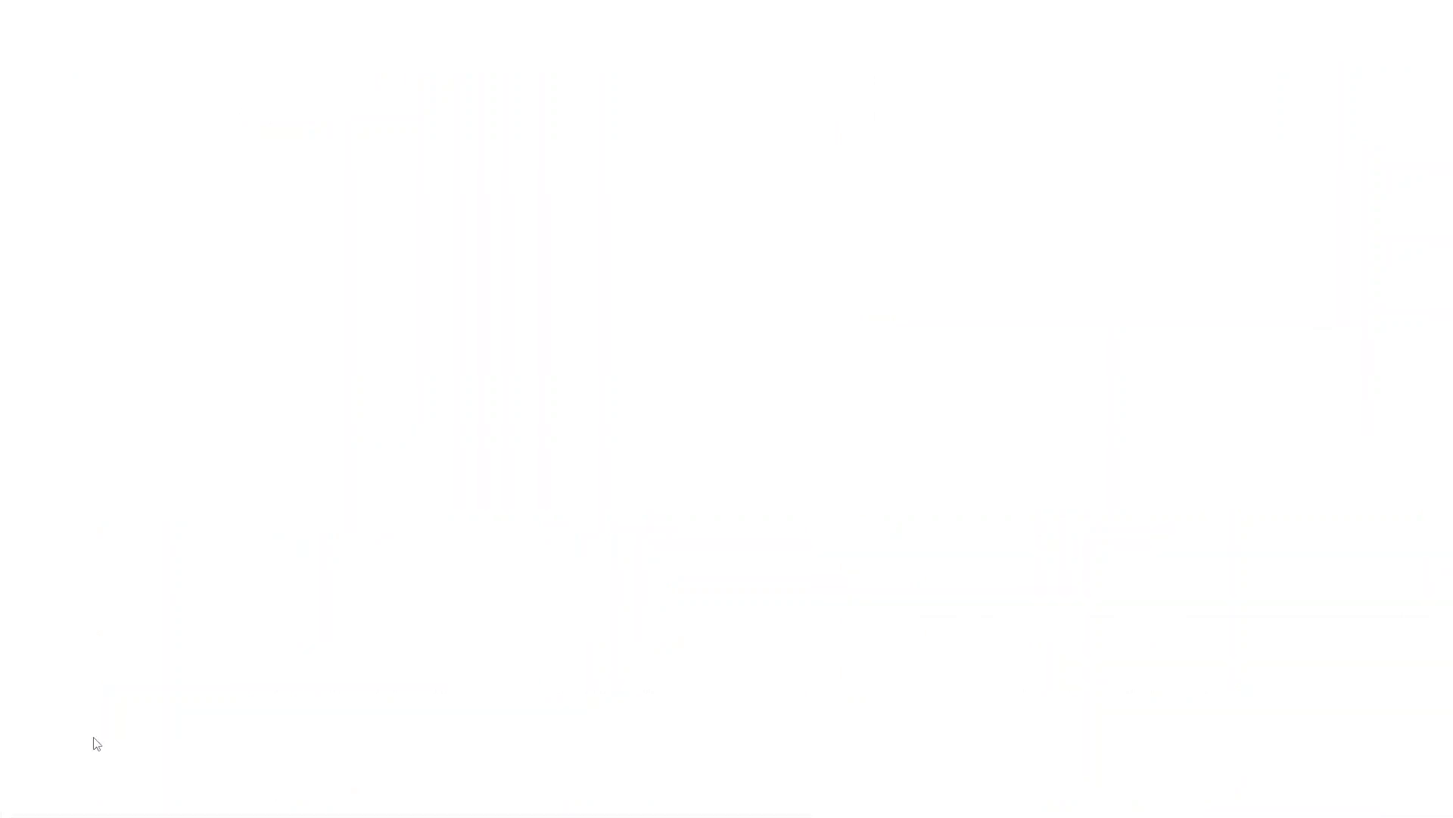
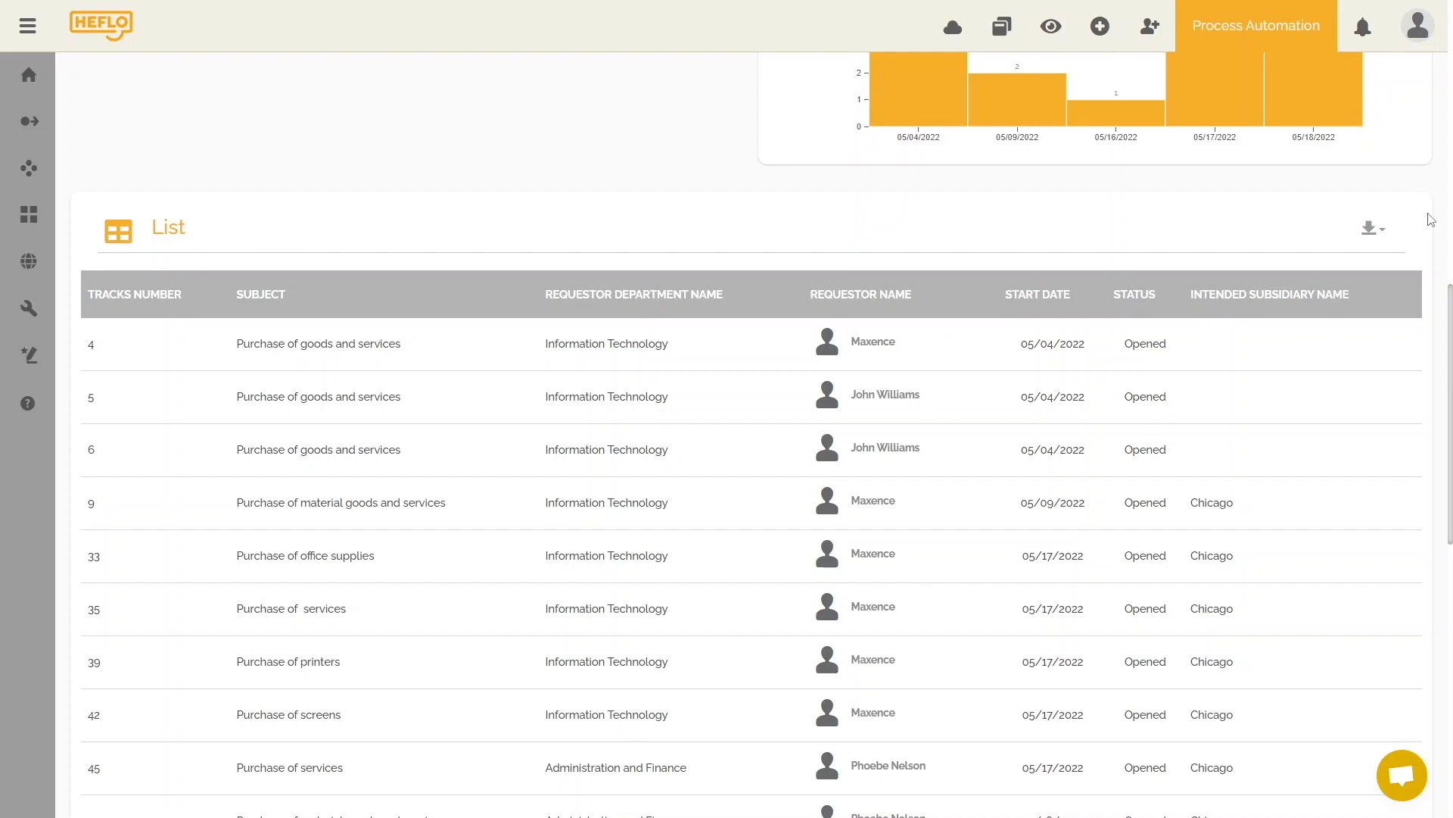
Sort the list widget by Tracks Number in descending order and set its maximum height to 500 pixels.
drag(1450, 314, 1450, 428)
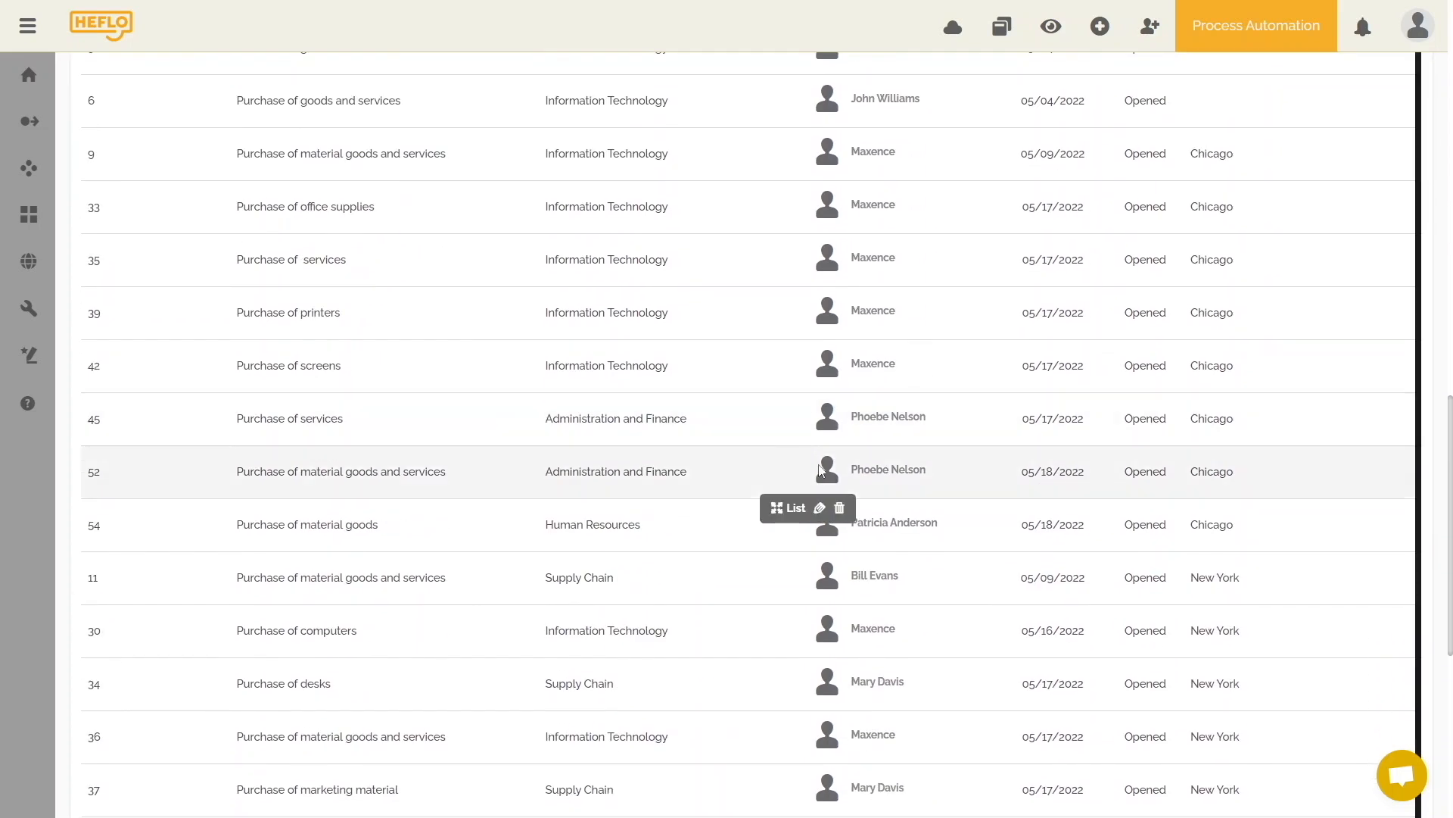
click(819, 510)
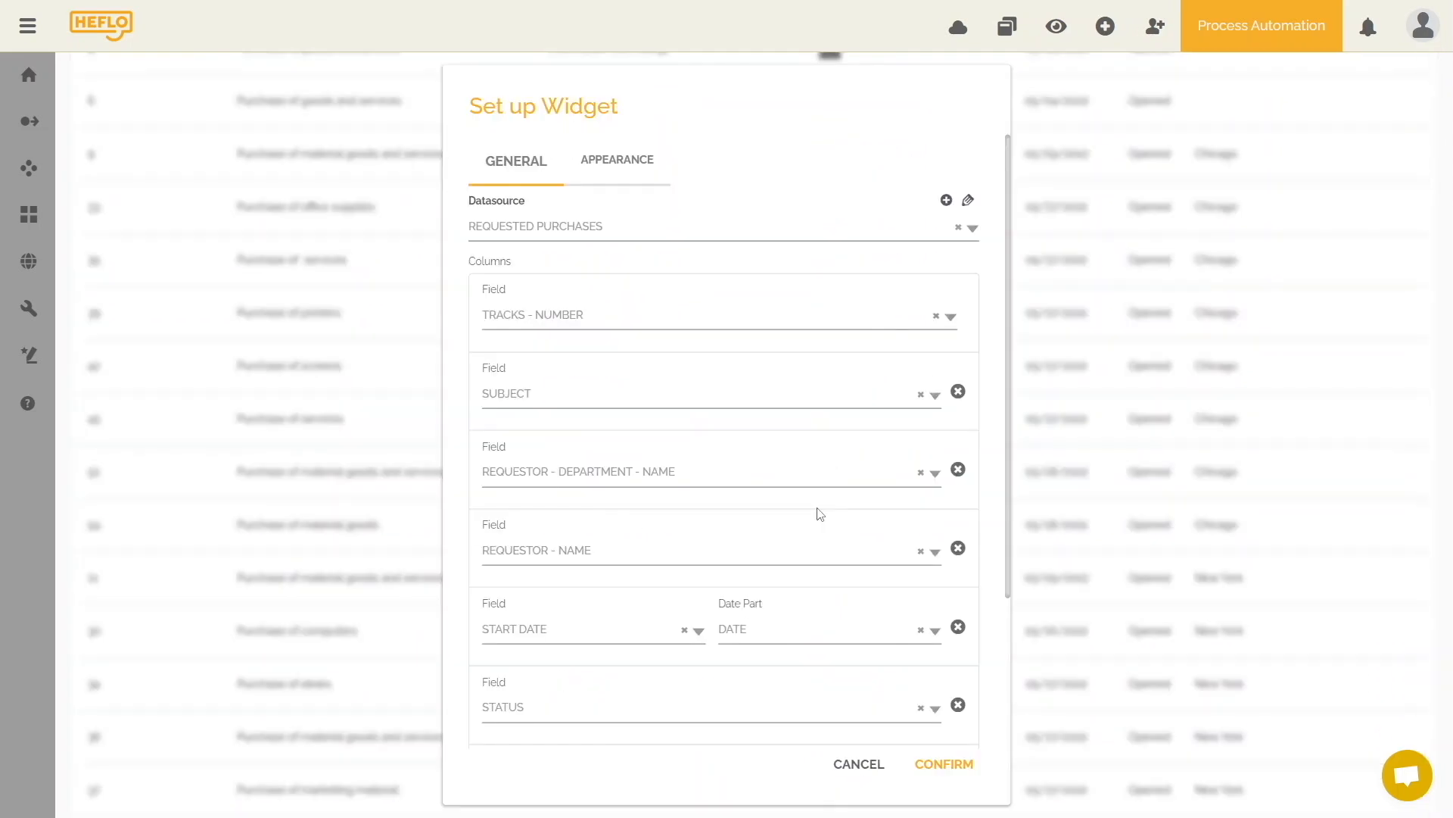
click(601, 159)
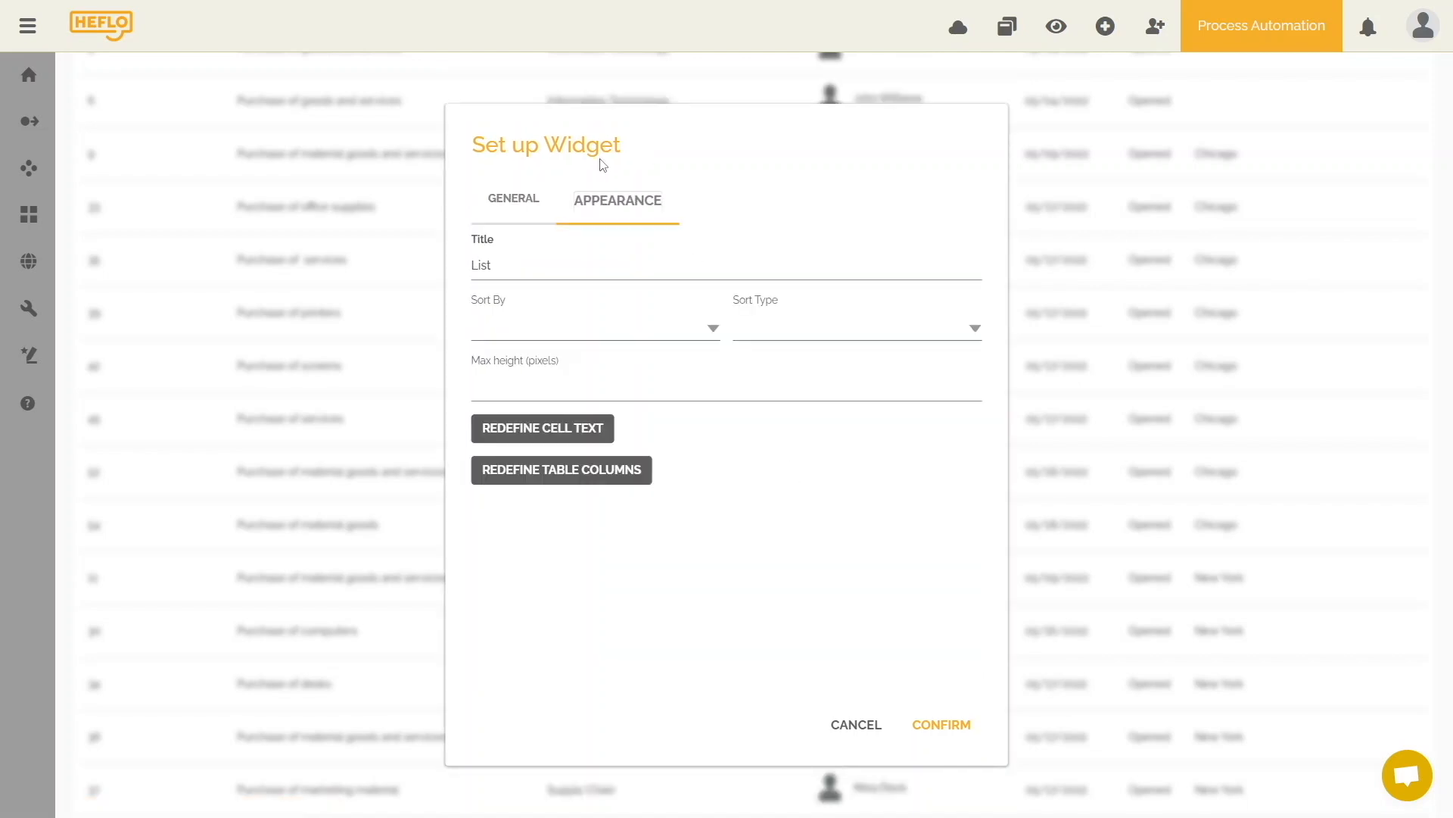
click(575, 330)
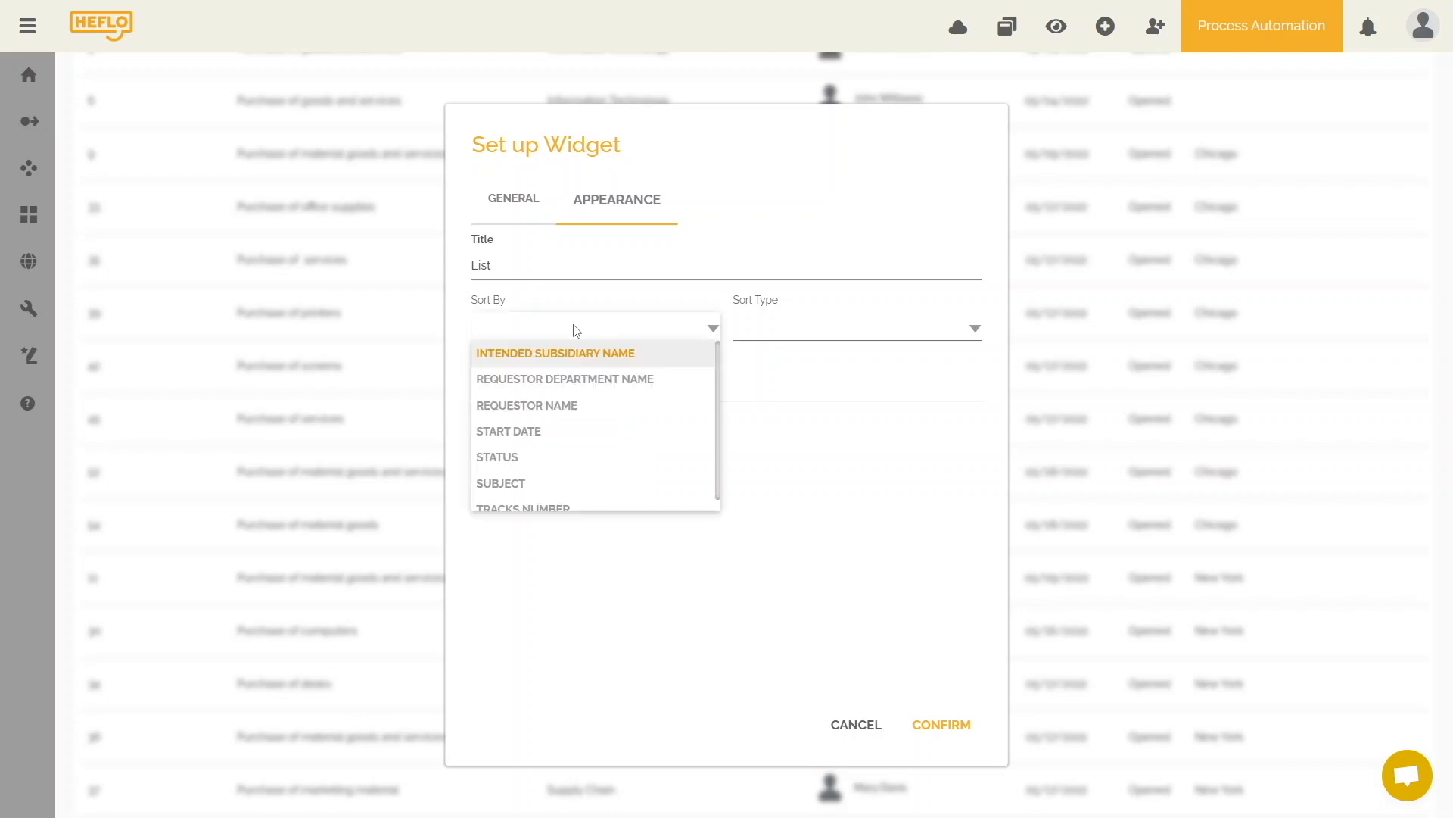
scroll(583, 447, down, 1)
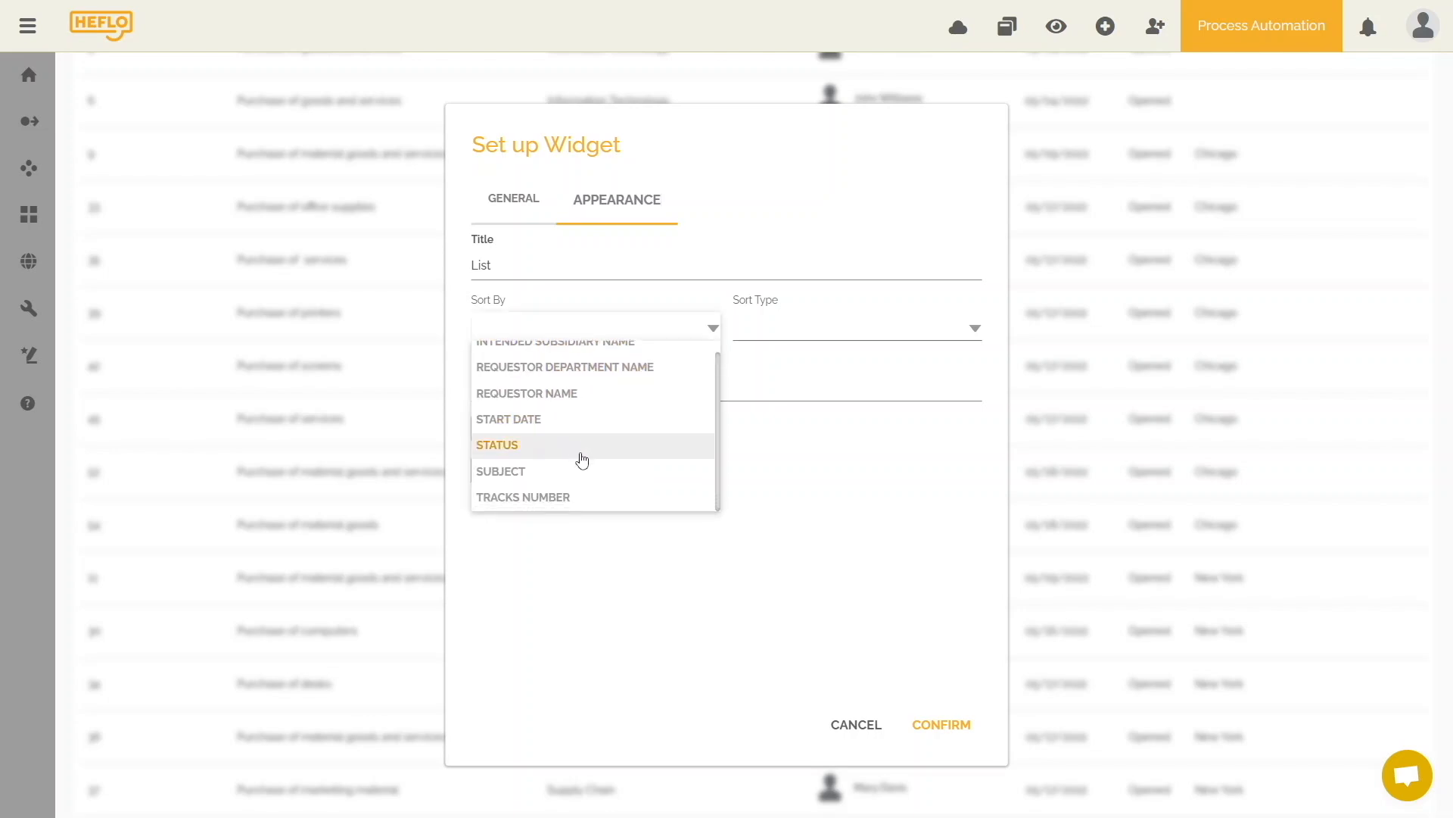
click(551, 500)
click(812, 337)
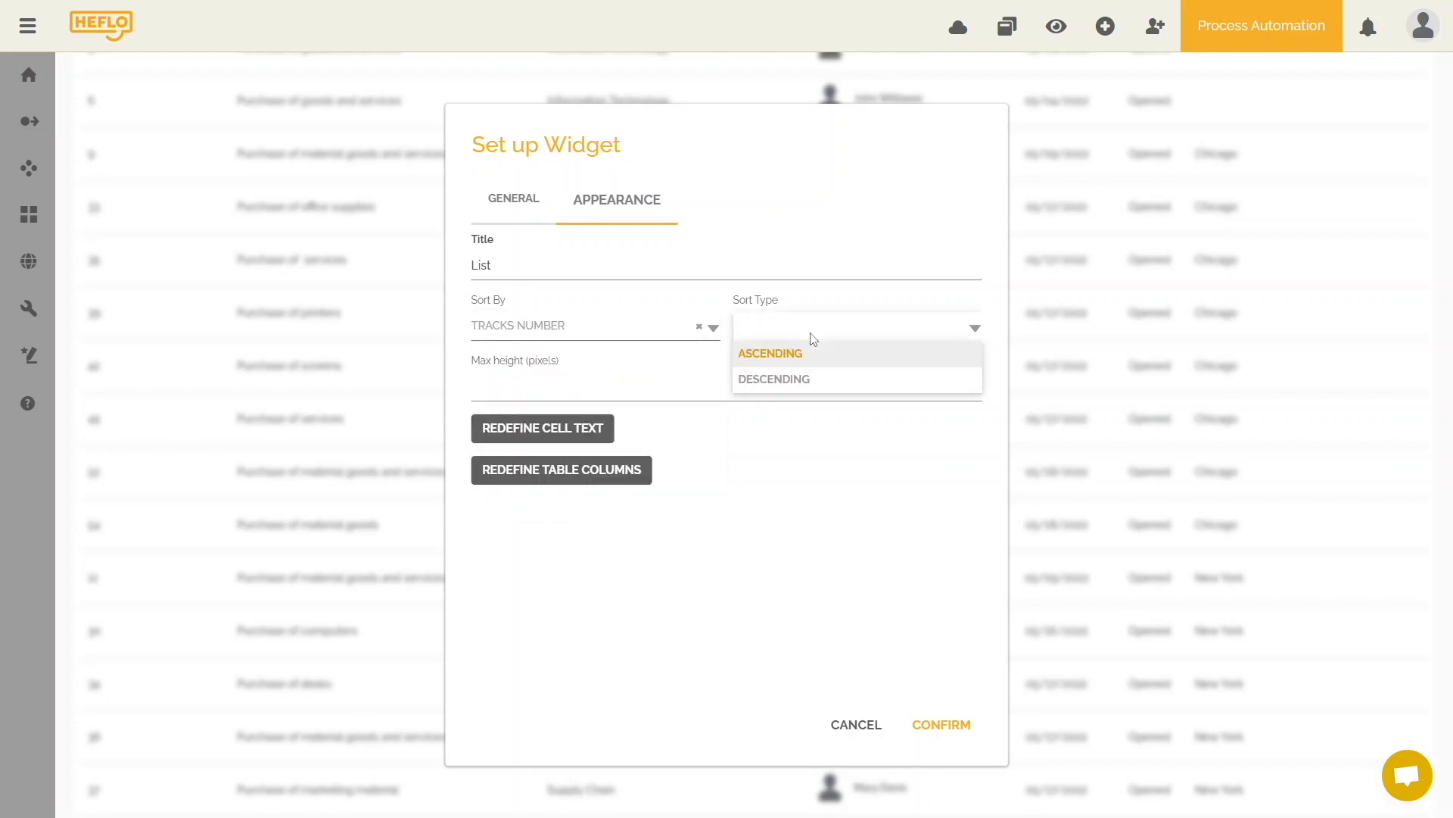
click(808, 378)
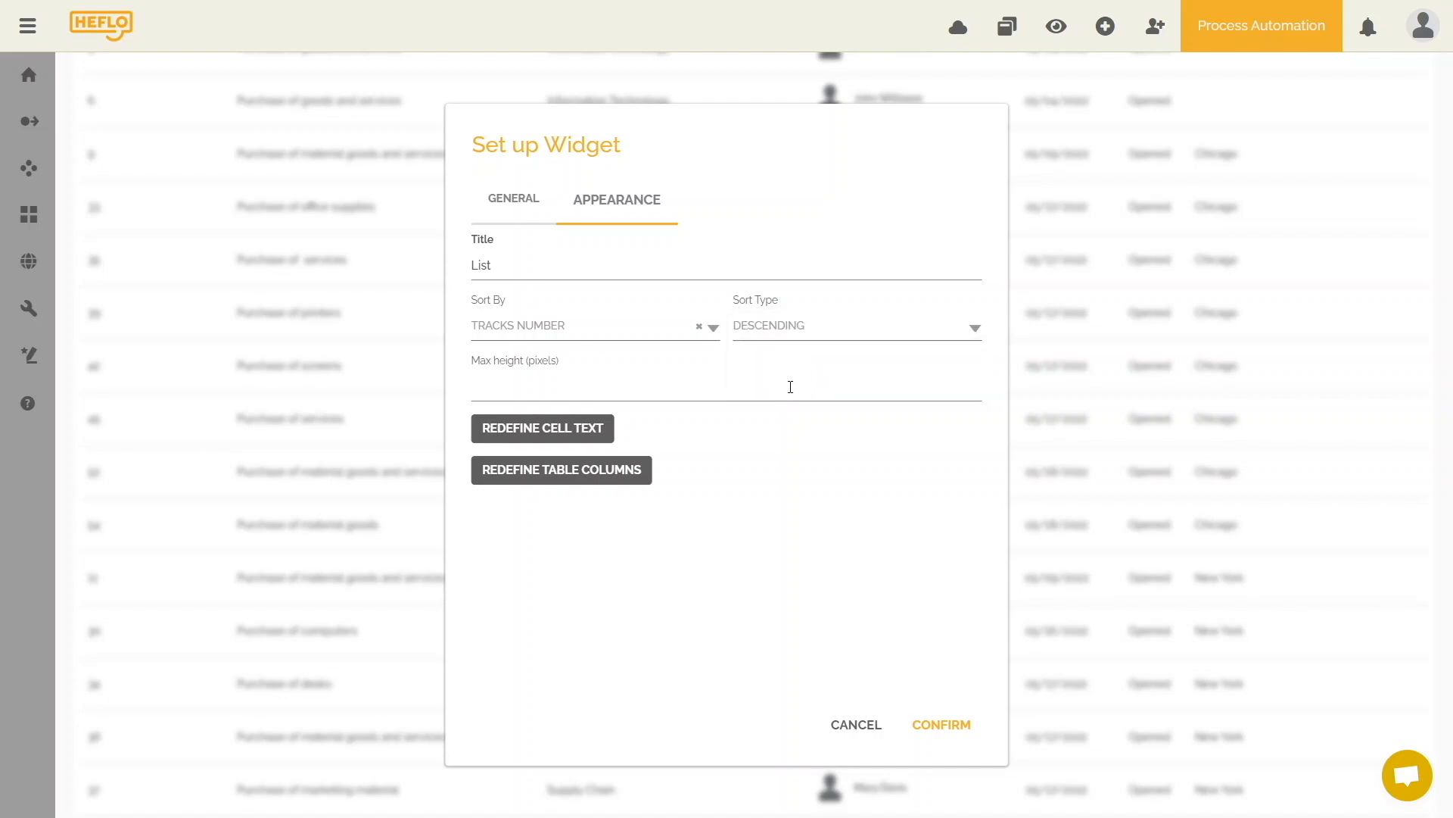
click(791, 387)
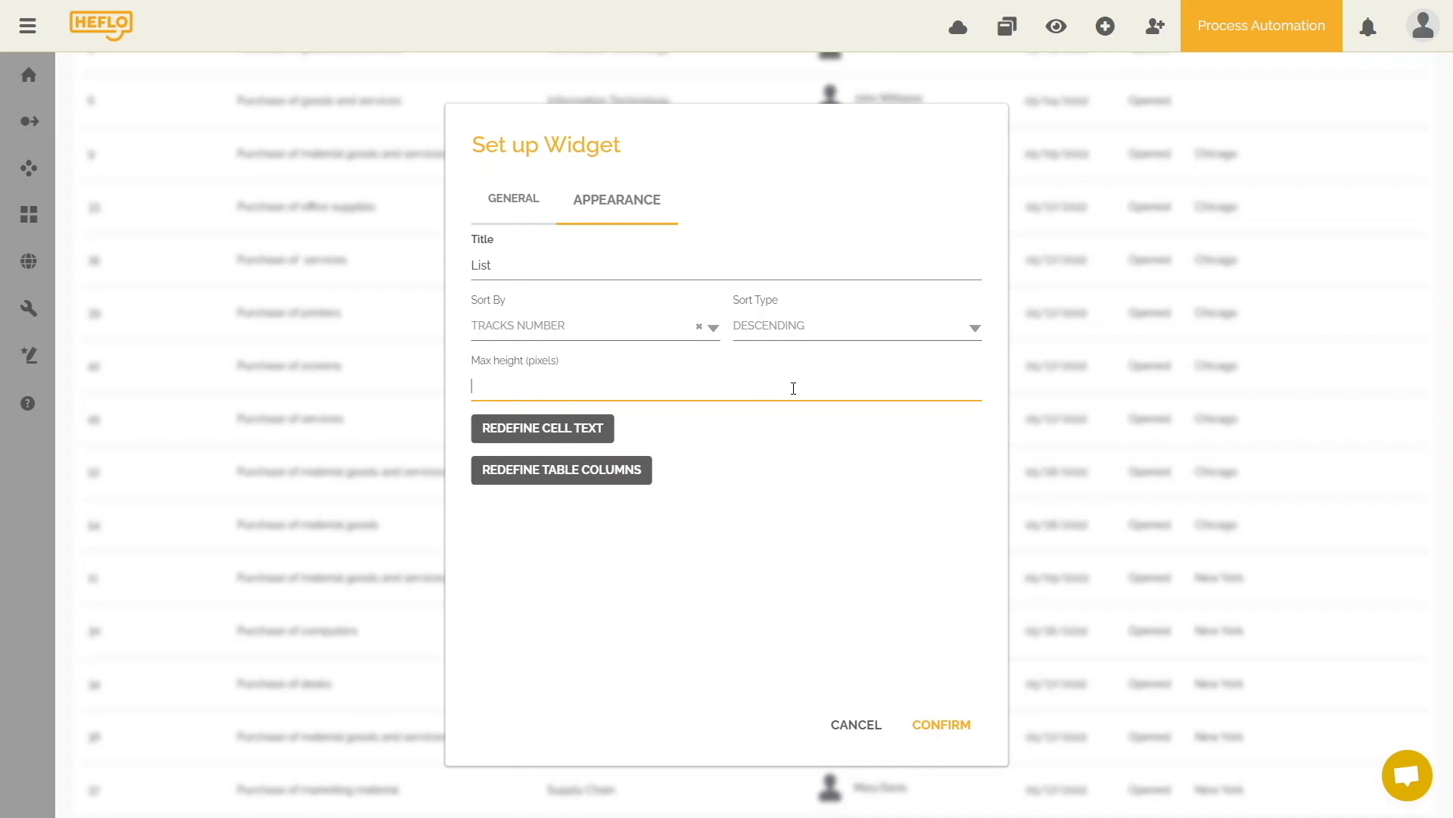
text(500)
Redefine the display text of the list's Requestor Department Name column as Department.
click(618, 473)
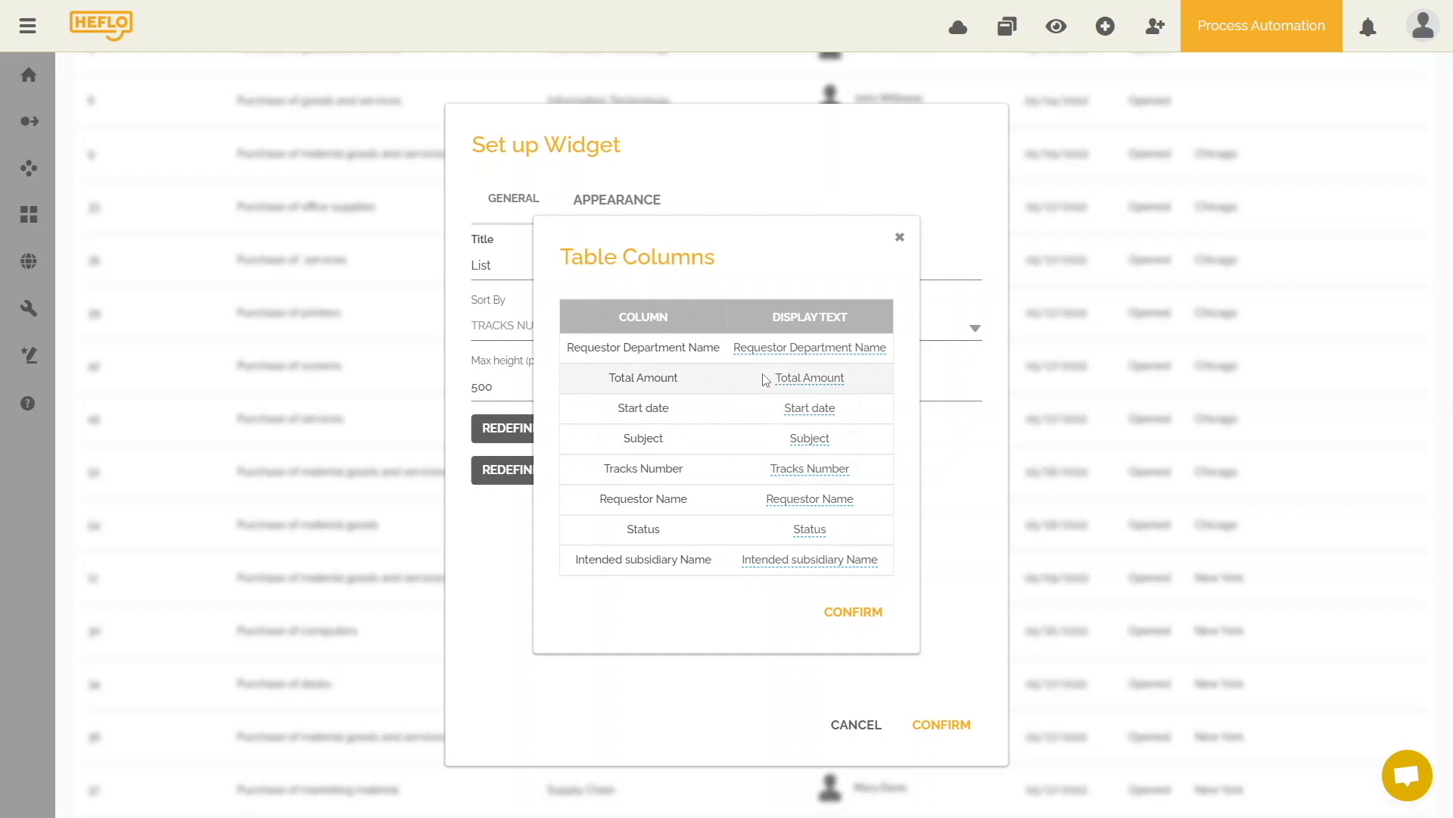
click(772, 348)
key(BackSpace)
key(BackSpace)
key(BackSpace)
key(BackSpace)
key(BackSpace)
click(760, 347)
key(BackSpace)
key(BackSpace)
key(BackSpace)
key(BackSpace)
key(BackSpace)
key(BackSpace)
key(BackSpace)
key(BackSpace)
key(BackSpace)
key(BackSpace)
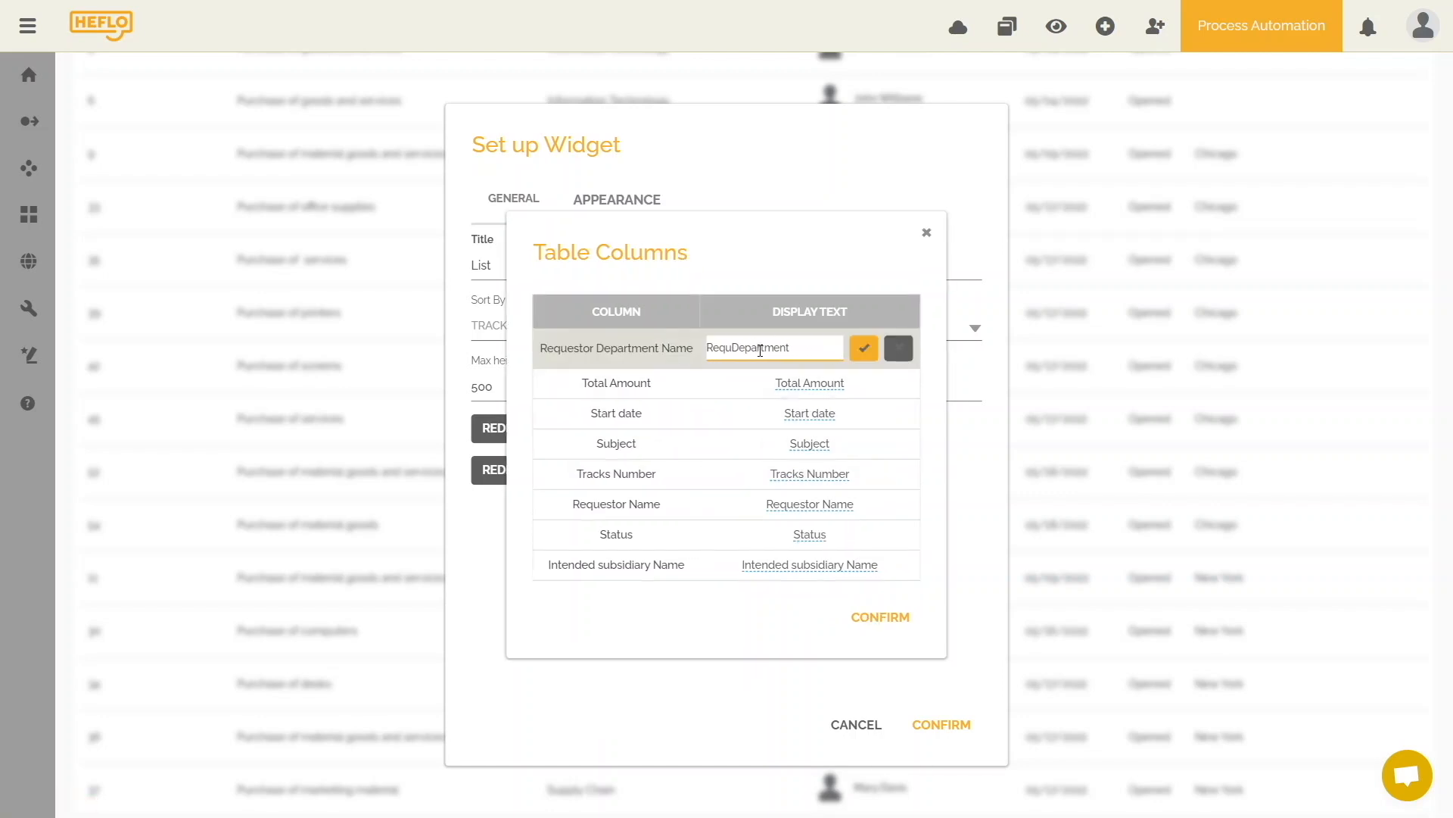
click(867, 354)
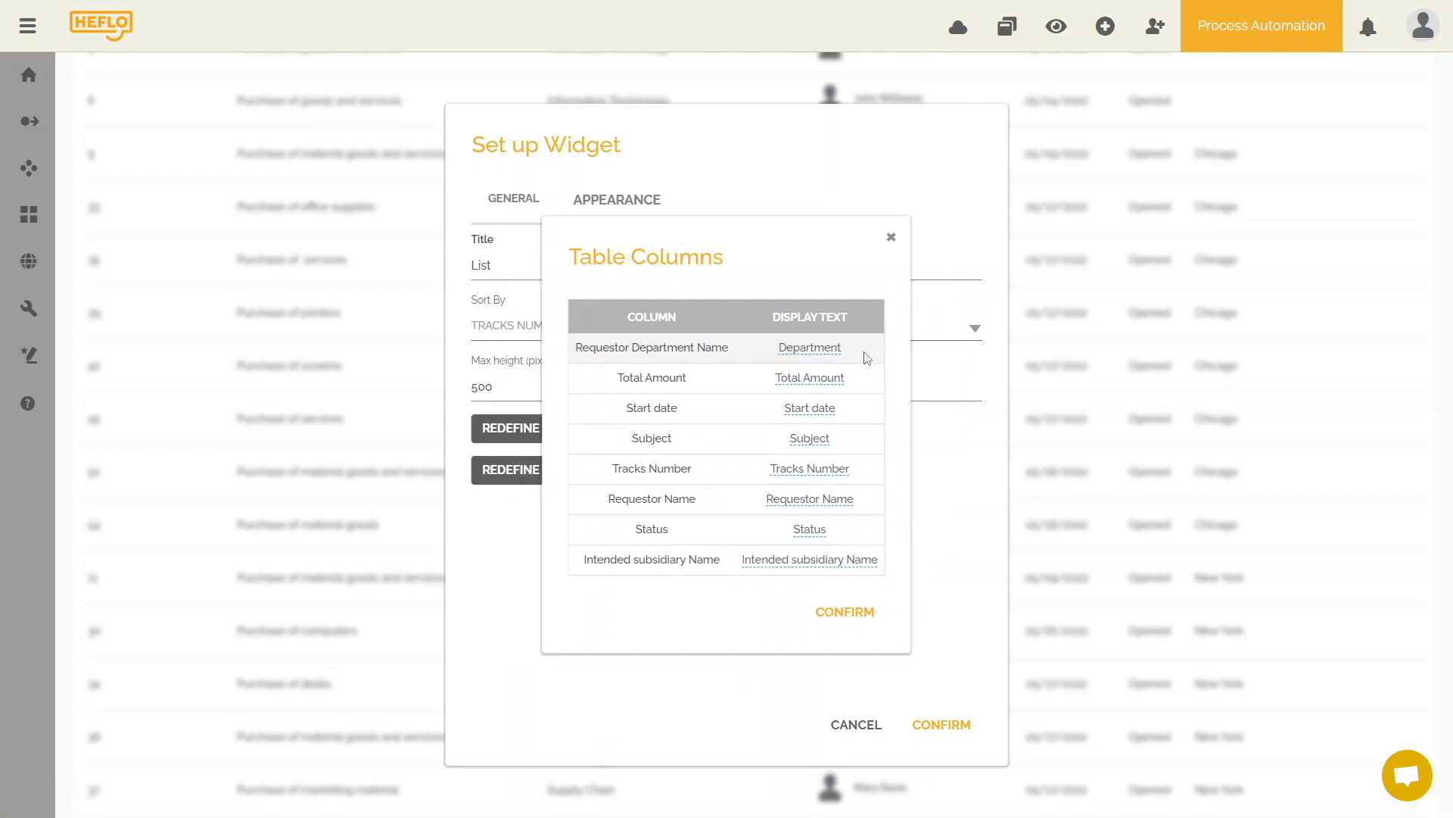
Shorten the Tracks Number column's display text to Number.
click(827, 471)
click(743, 468)
key(BackSpace)
key(BackSpace)
key(BackSpace)
key(BackSpace)
key(BackSpace)
key(BackSpace)
key(BackSpace)
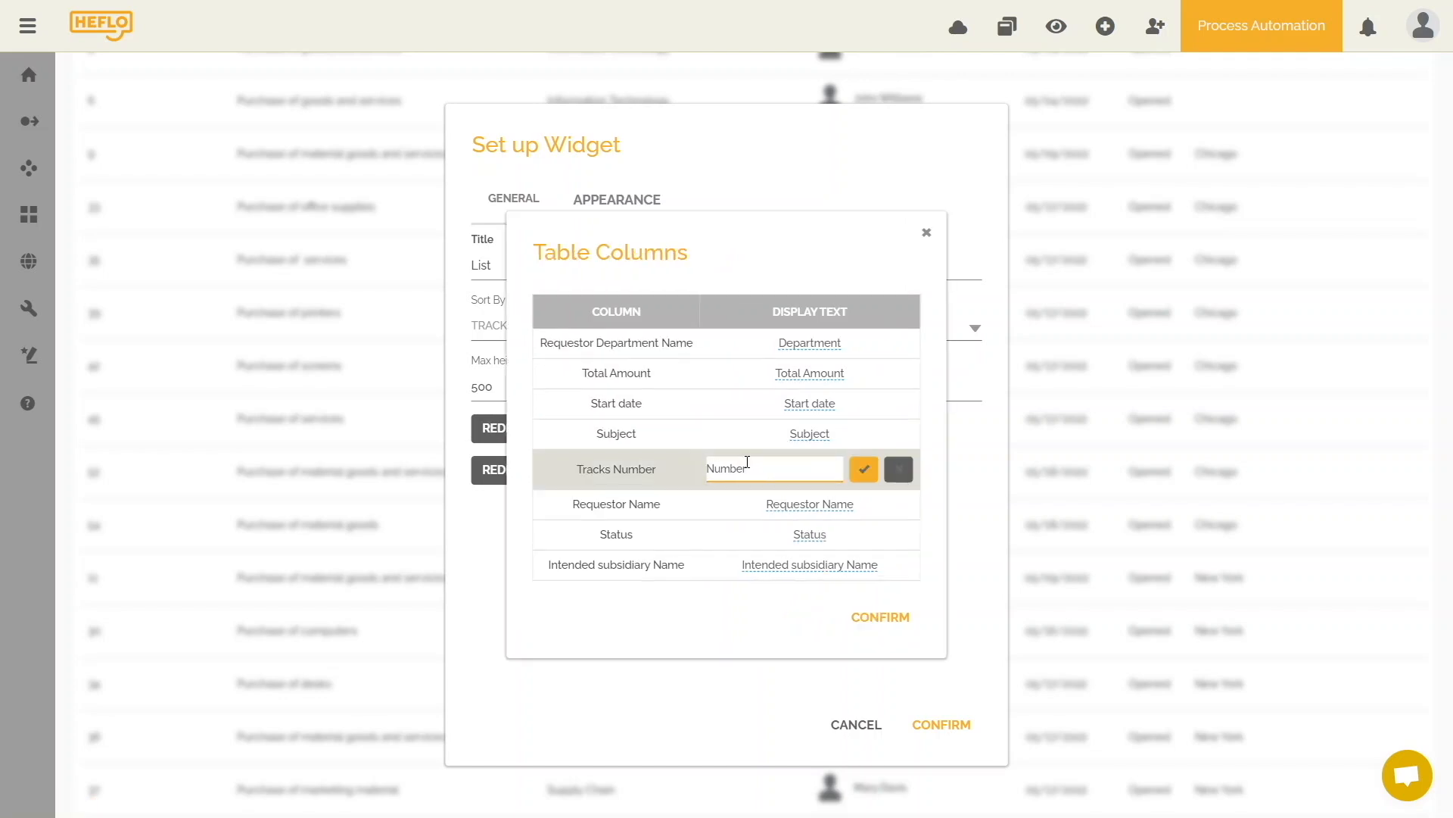
click(862, 470)
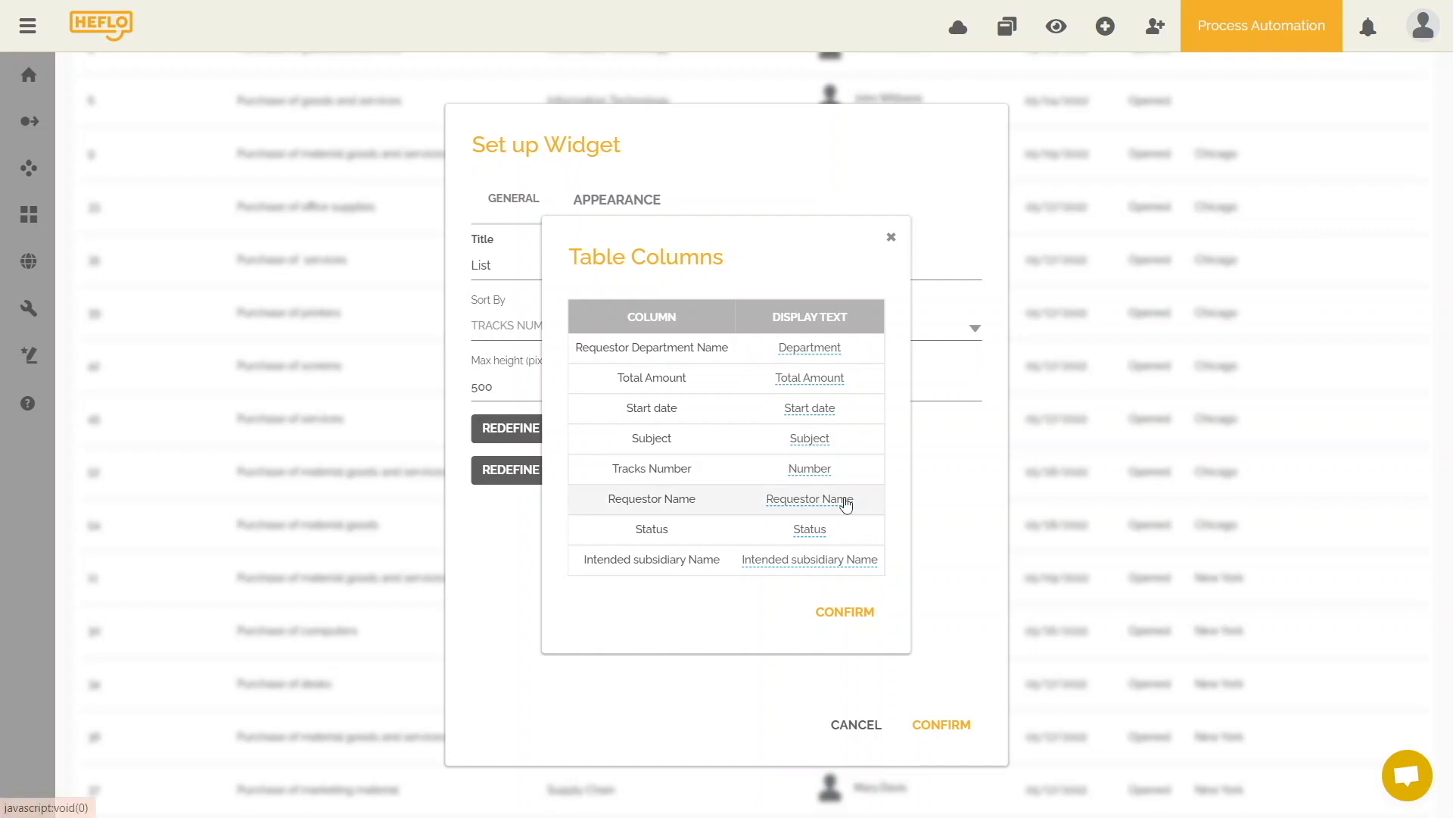
Shorten the Requestor Name column's display text to Requestor.
click(845, 506)
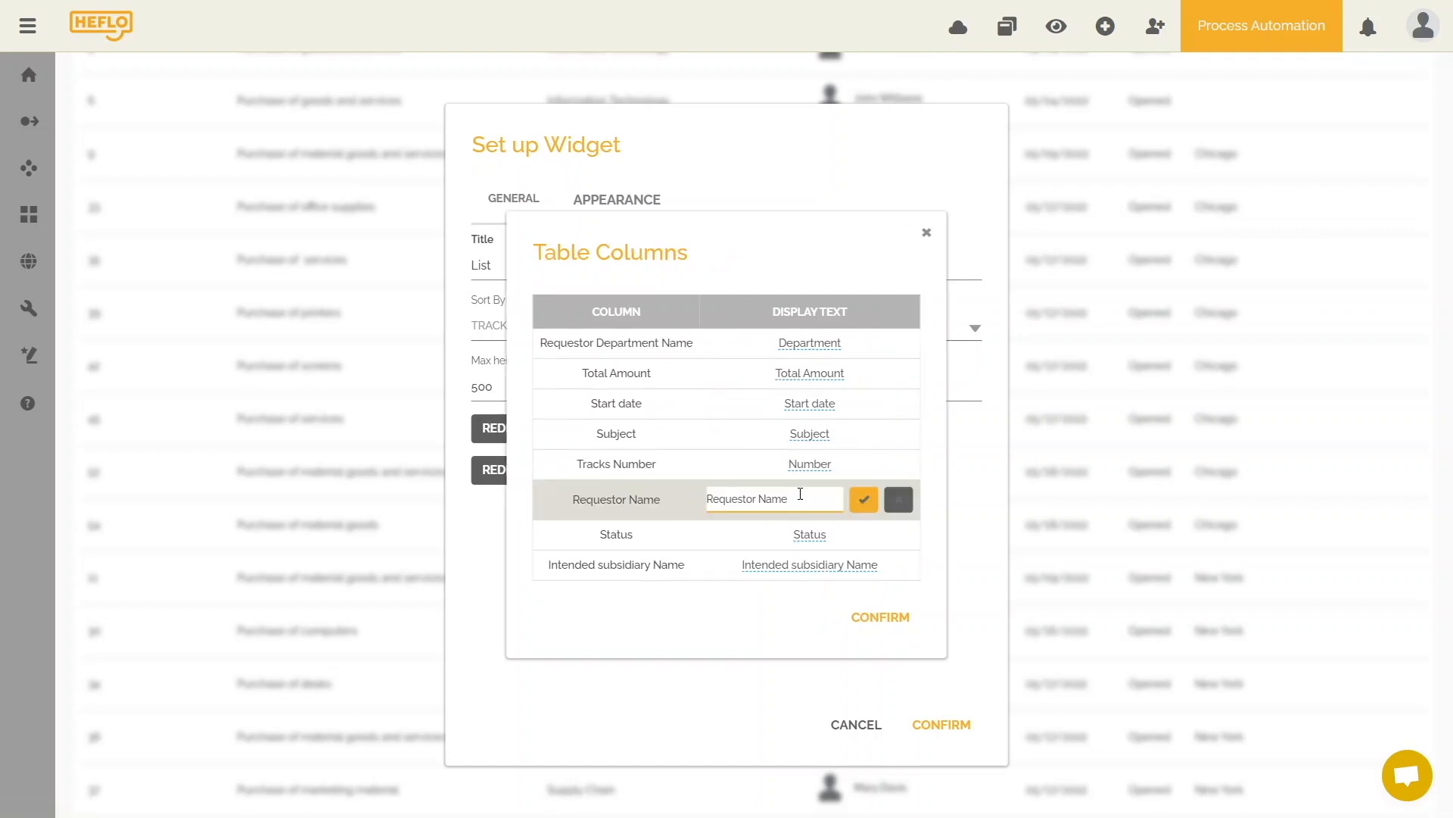
key(BackSpace)
key(BackSpace)
key(BackSpace)
key(BackSpace)
key(BackSpace)
click(857, 507)
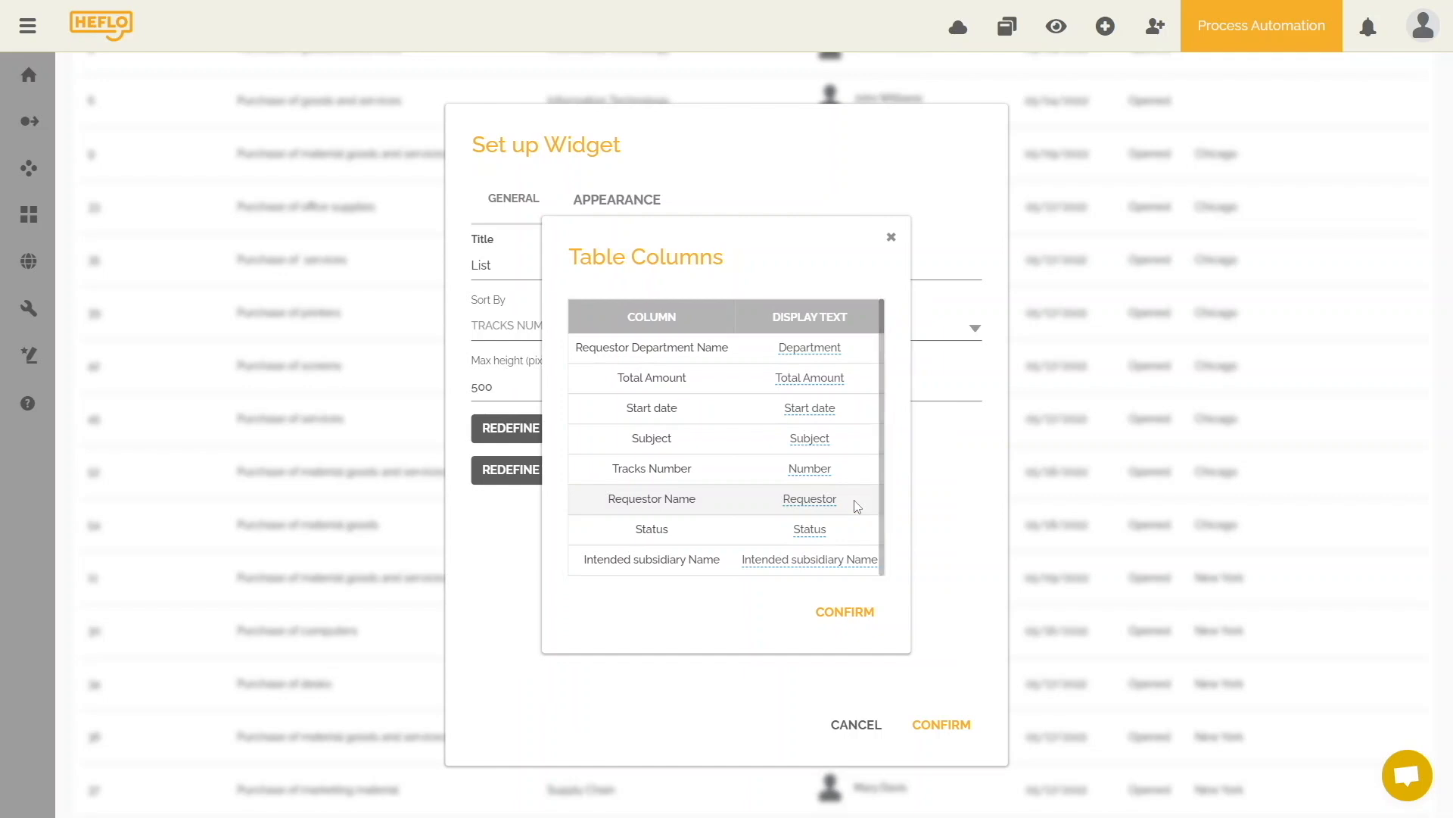
Set the Intended subsidiary Name column's display text to Workplace, and confirm the column names and widget setup.
click(827, 560)
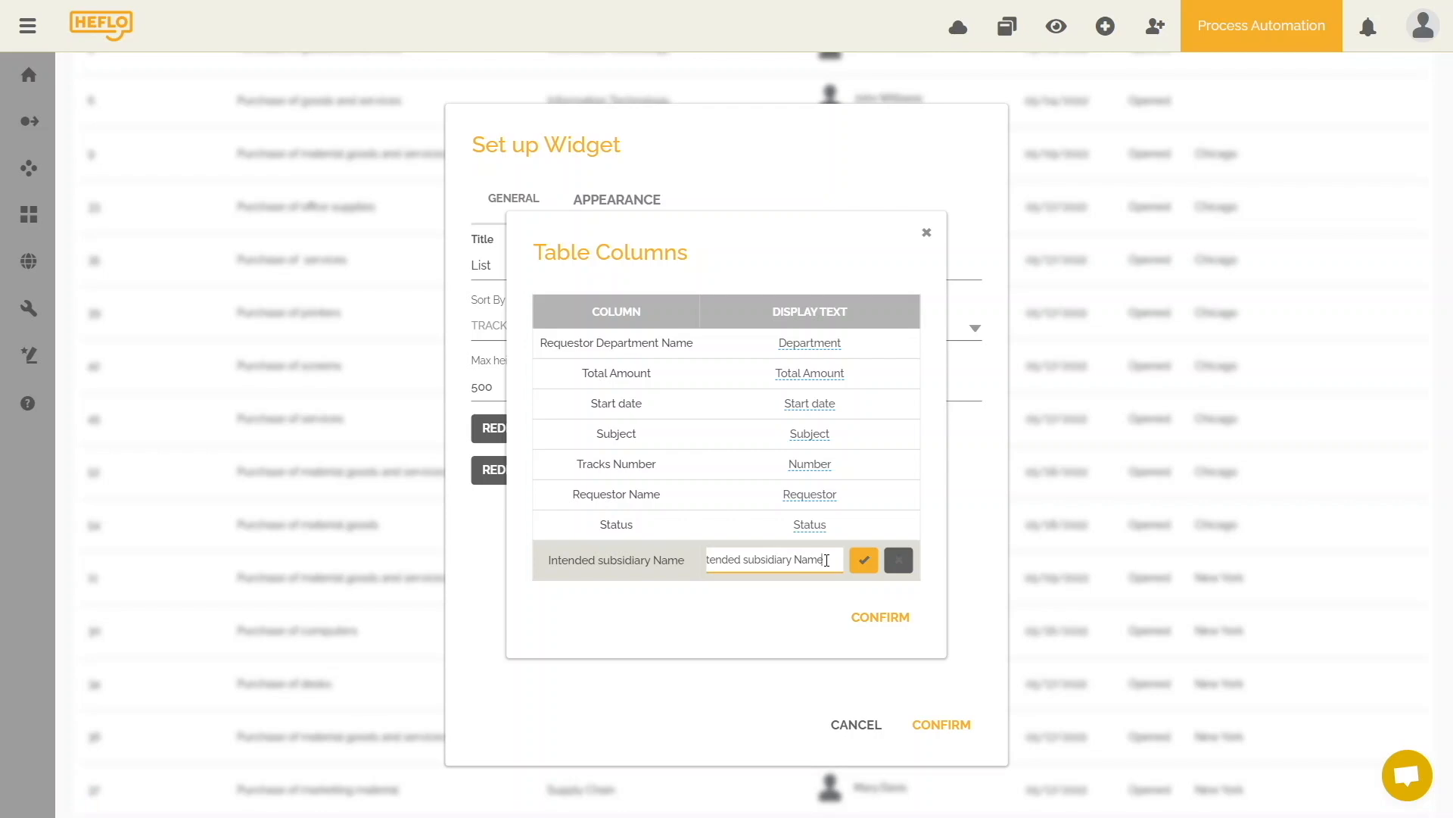
key(BackSpace)
key(BackSpace)
key(BackSpace)
key(BackSpace)
key(BackSpace)
key(BackSpace)
key(BackSpace)
key(BackSpace)
key(BackSpace)
key(BackSpace)
key(BackSpace)
key(BackSpace)
key(BackSpace)
key(BackSpace)
key(BackSpace)
key(BackSpace)
key(BackSpace)
key(BackSpace)
key(BackSpace)
key(BackSpace)
text(Workplace)
click(864, 559)
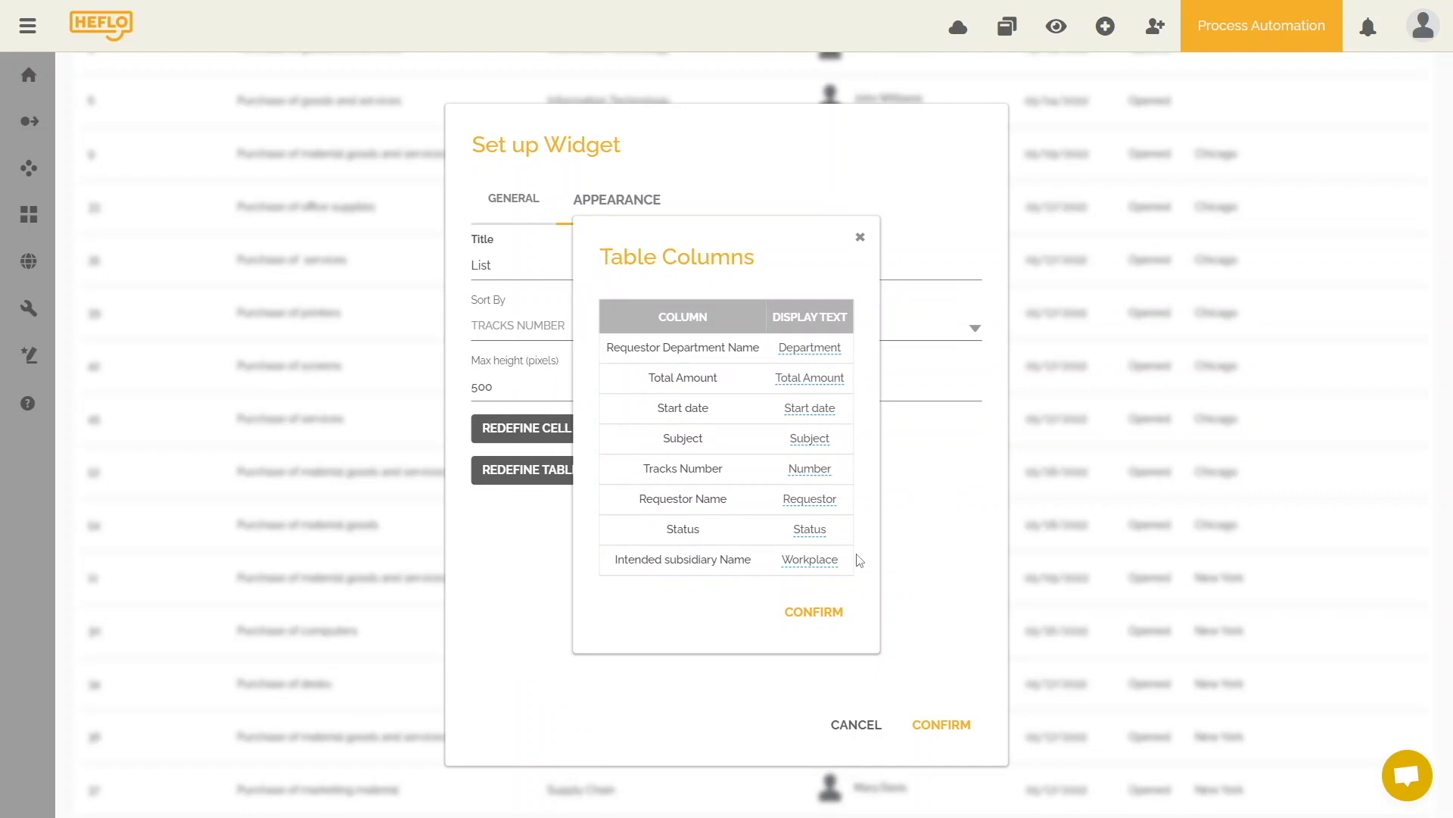
click(812, 613)
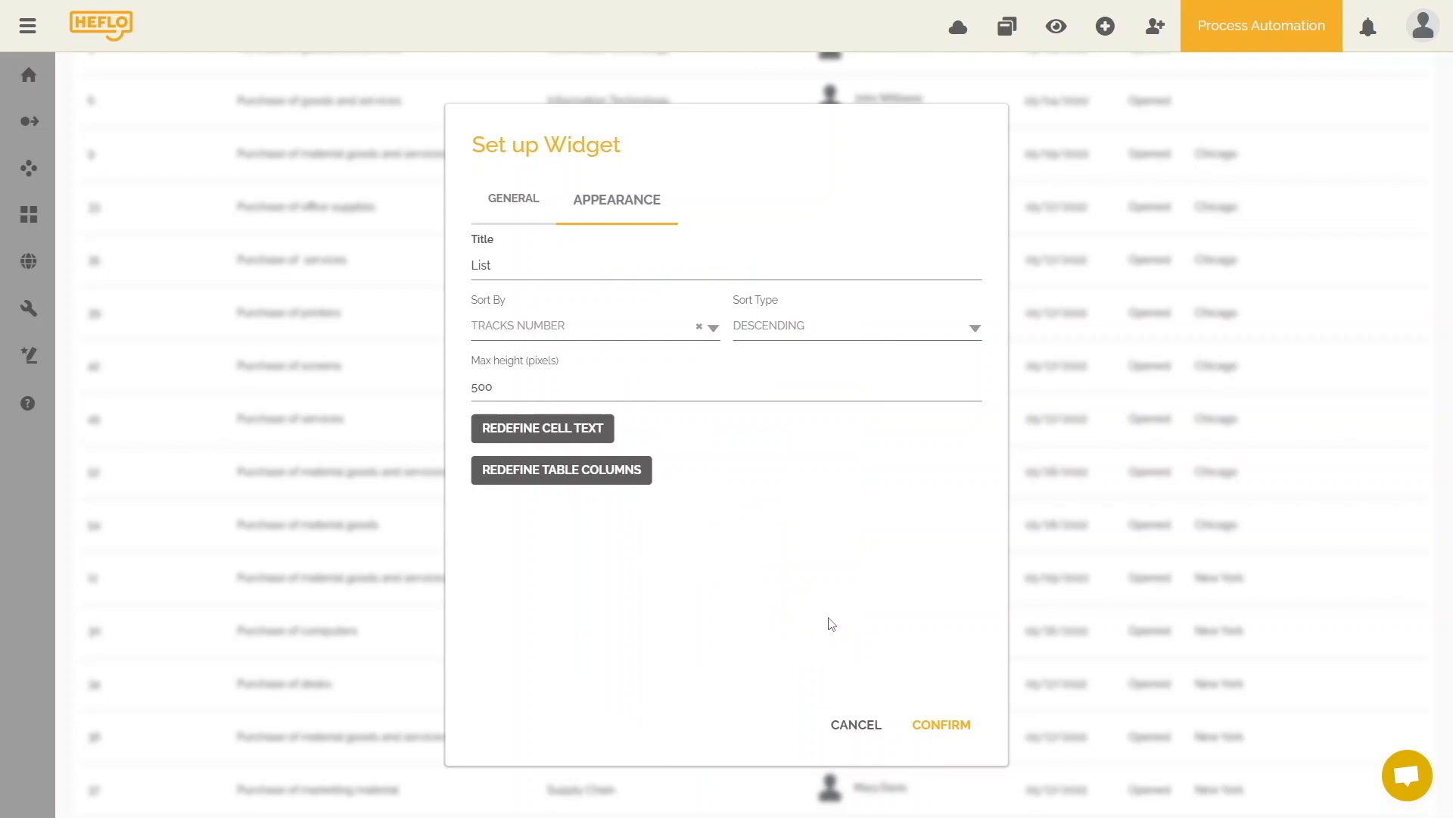
click(928, 721)
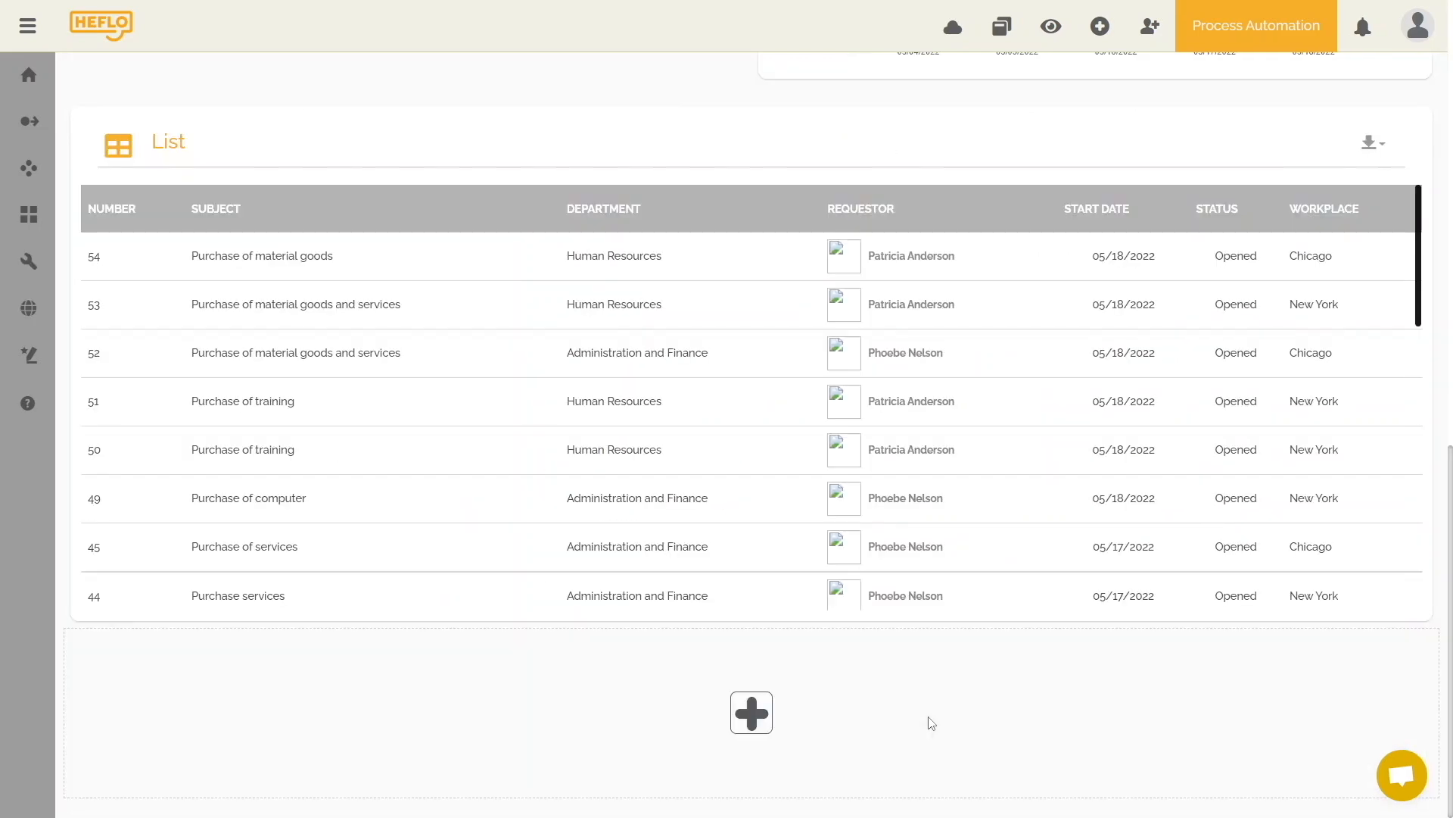
mouse_move(856, 554)
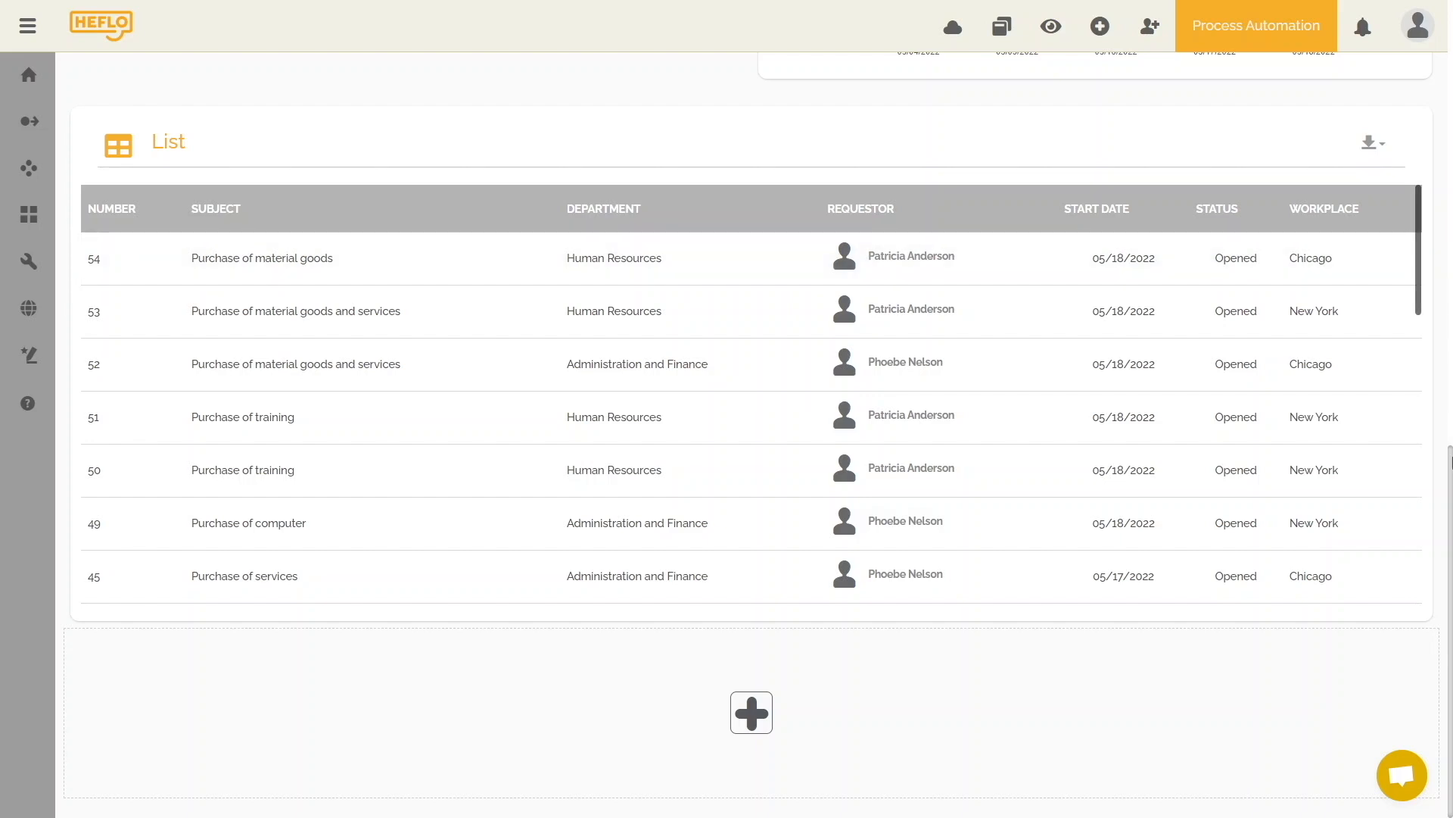
Open the Purchasers role for editing from the roles in Users and Authorization.
drag(1450, 475, 1451, 191)
drag(1452, 259, 1441, 36)
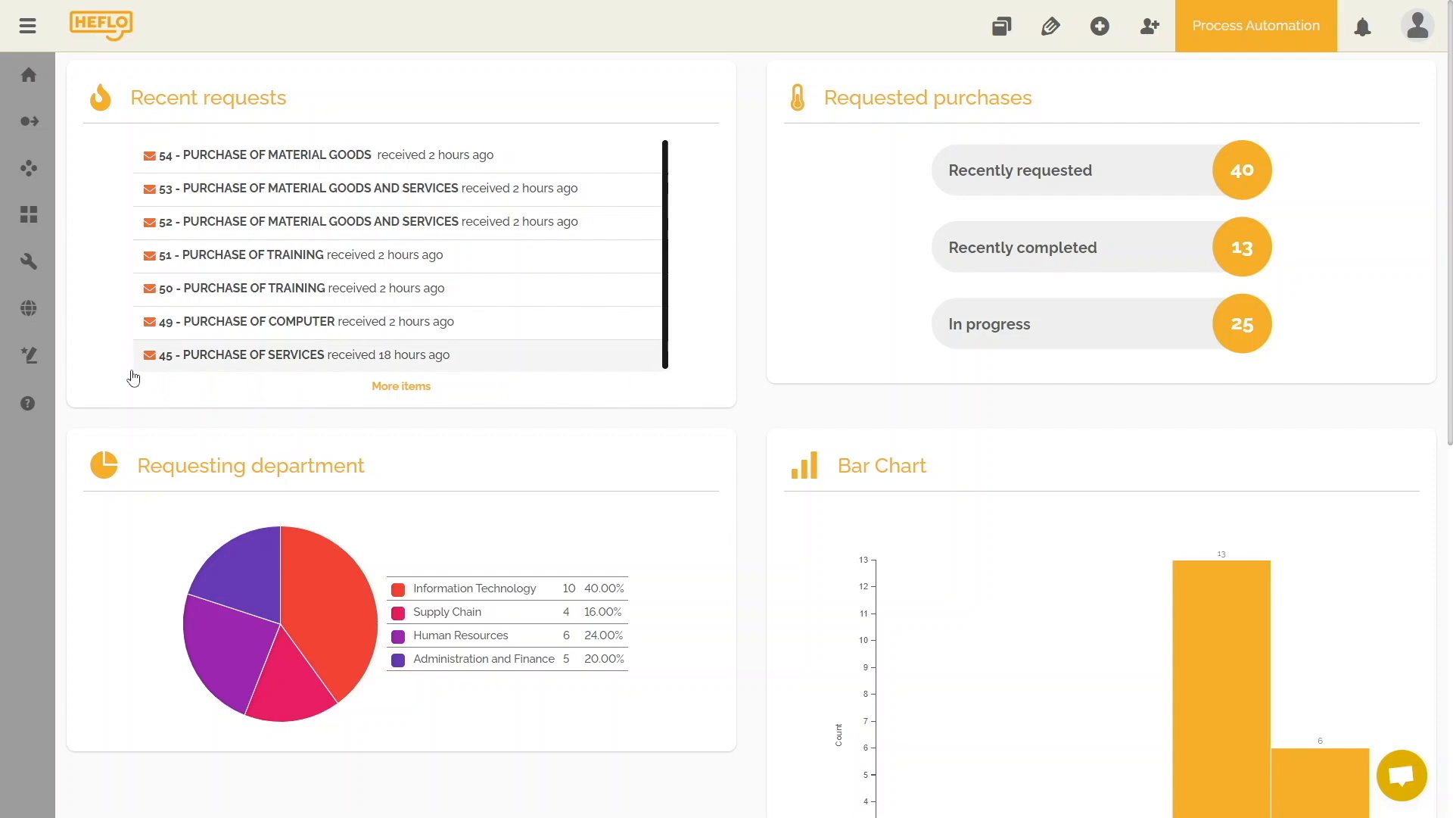
mouse_move(36, 275)
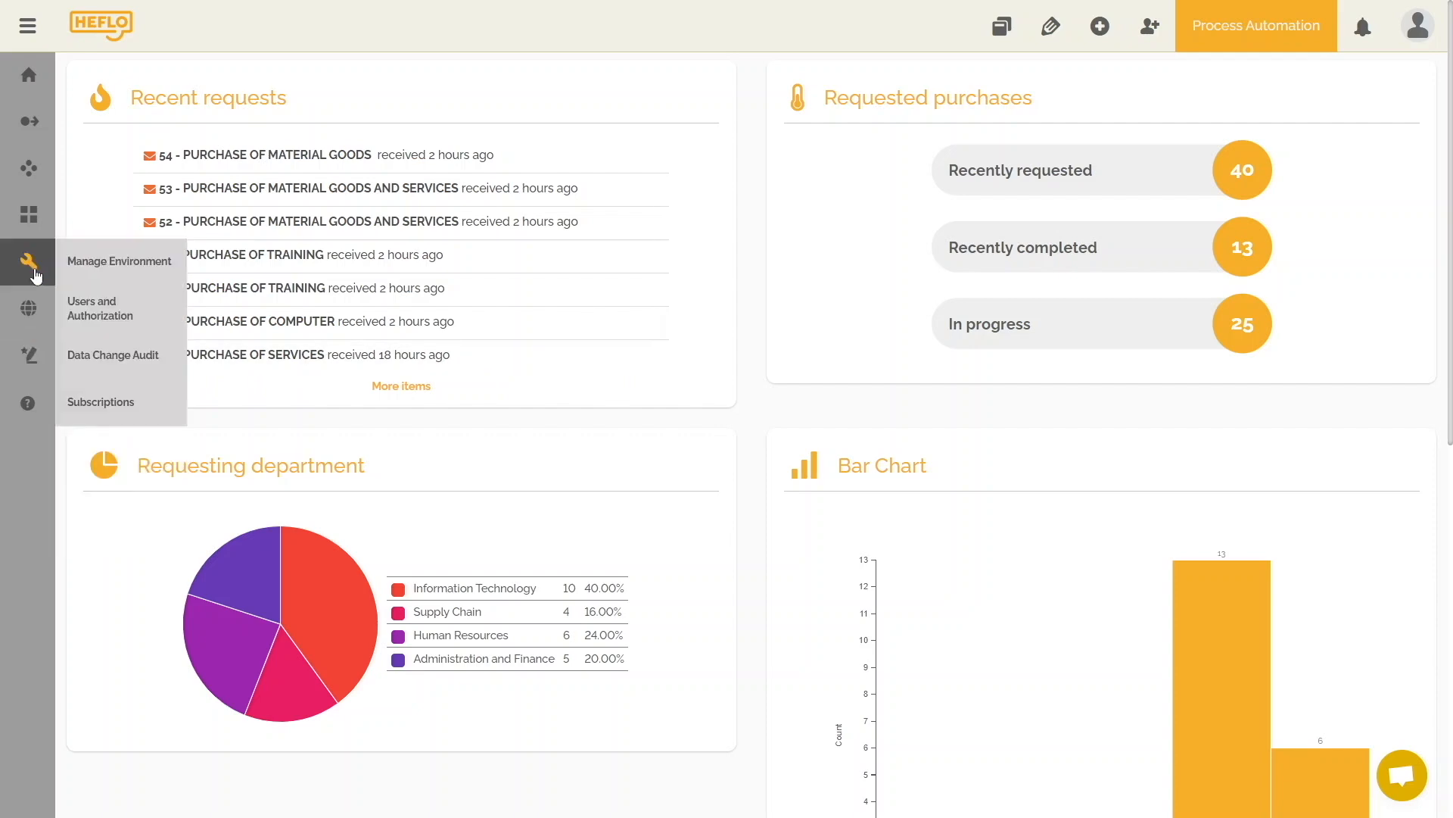
click(117, 307)
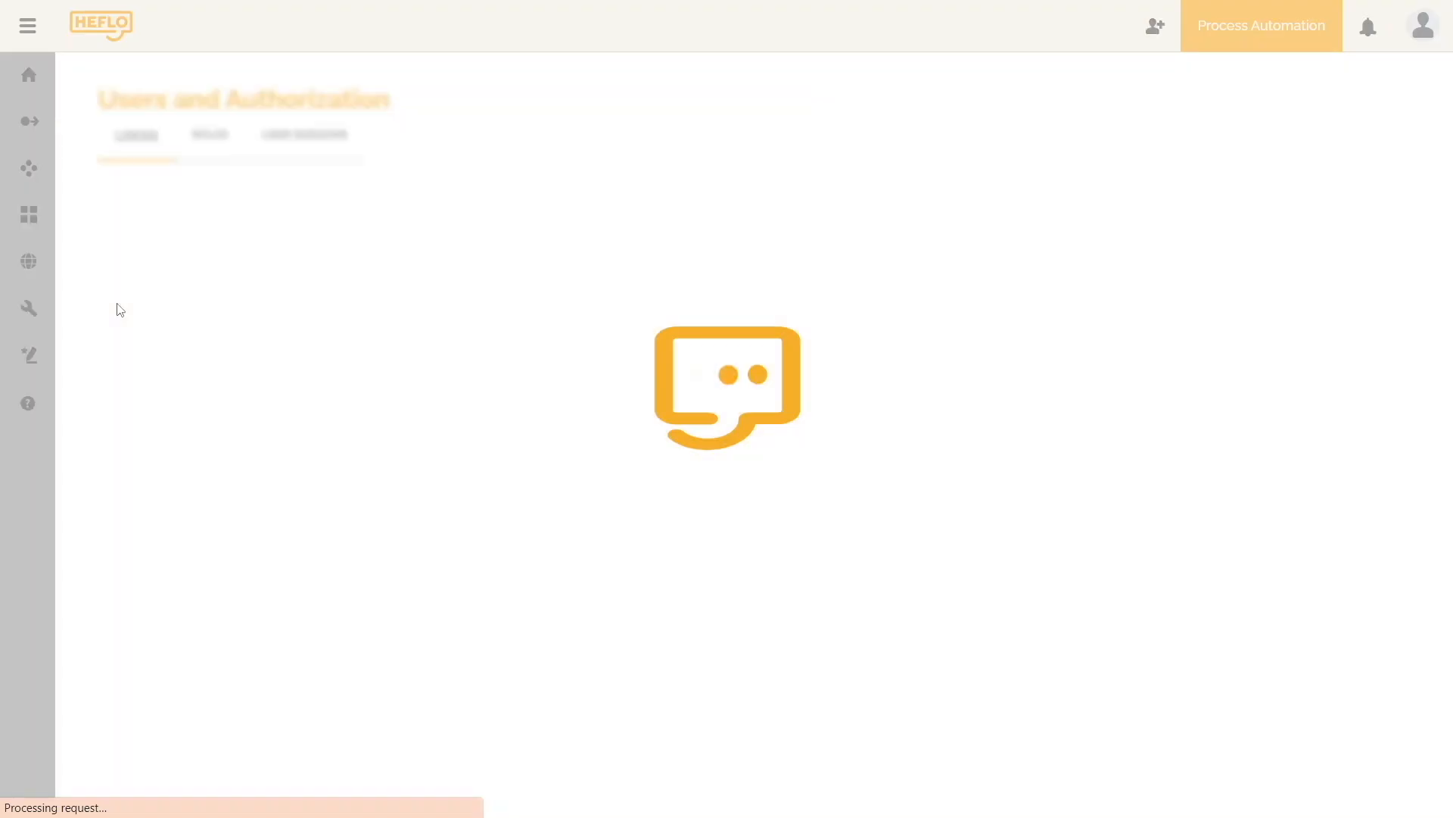
click(224, 147)
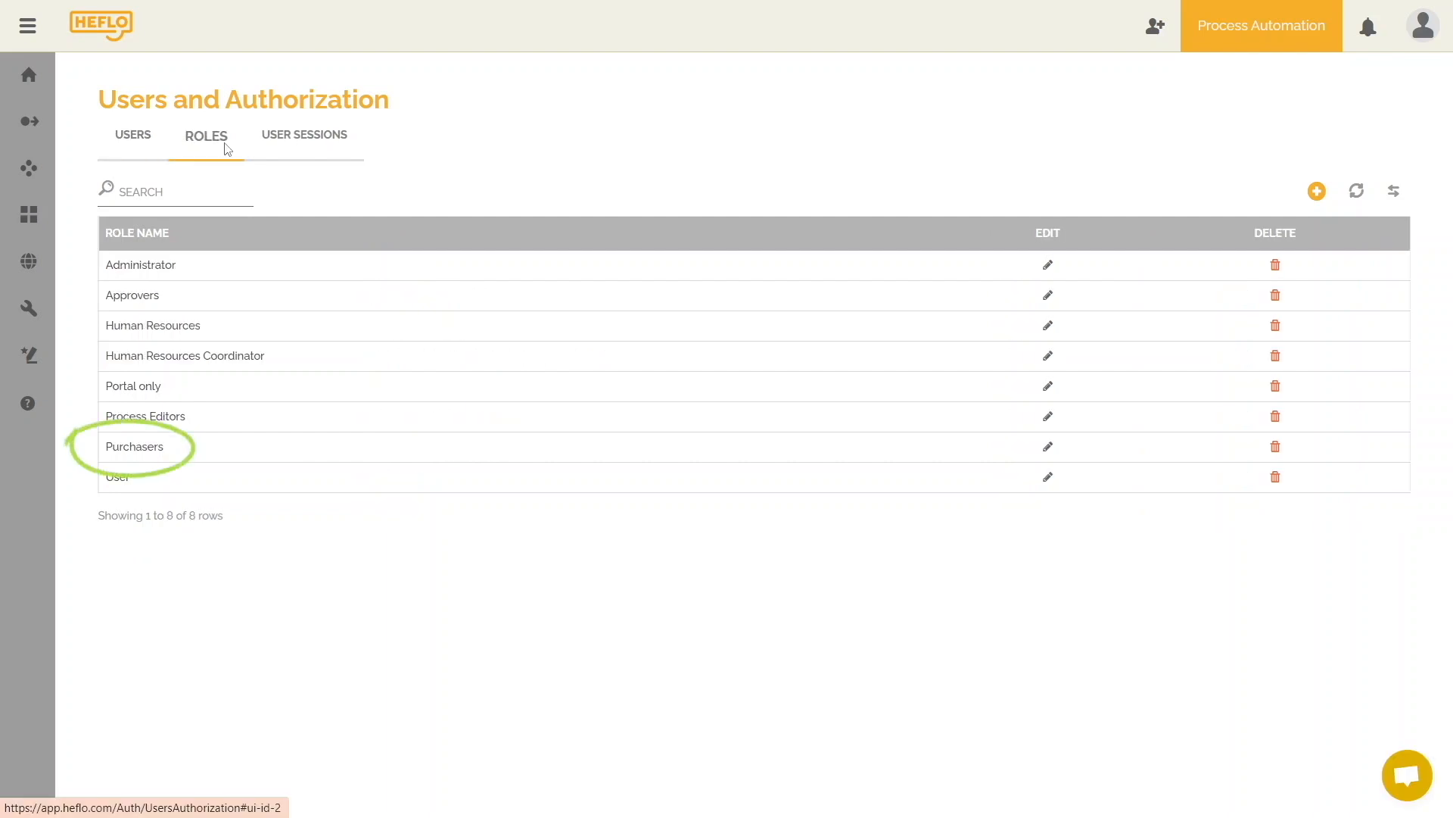
double_click(153, 456)
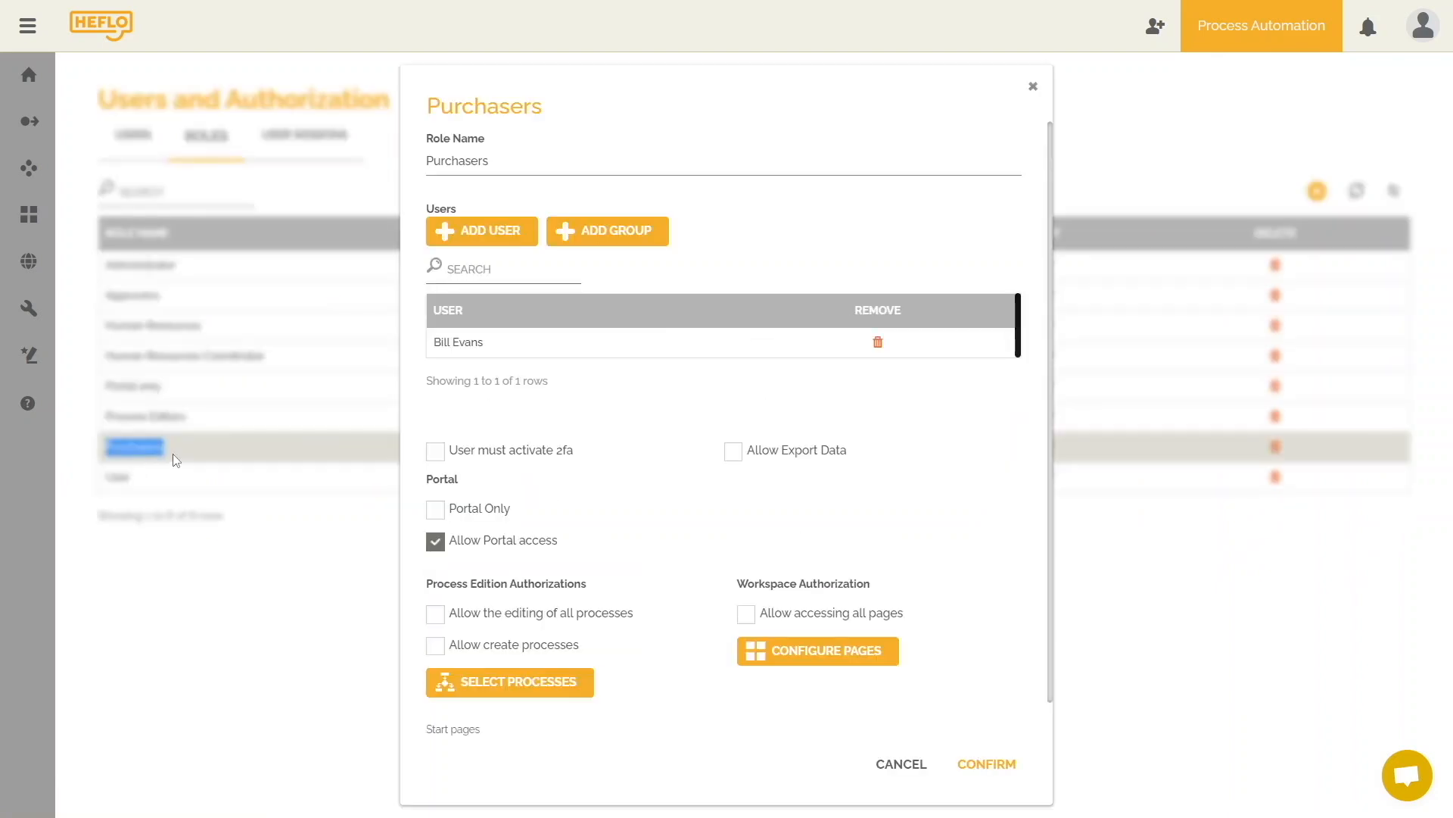
Grant the Purchasers role view and edit access to the Purchases in progress workspace page.
scroll(768, 454, down, 1)
click(811, 603)
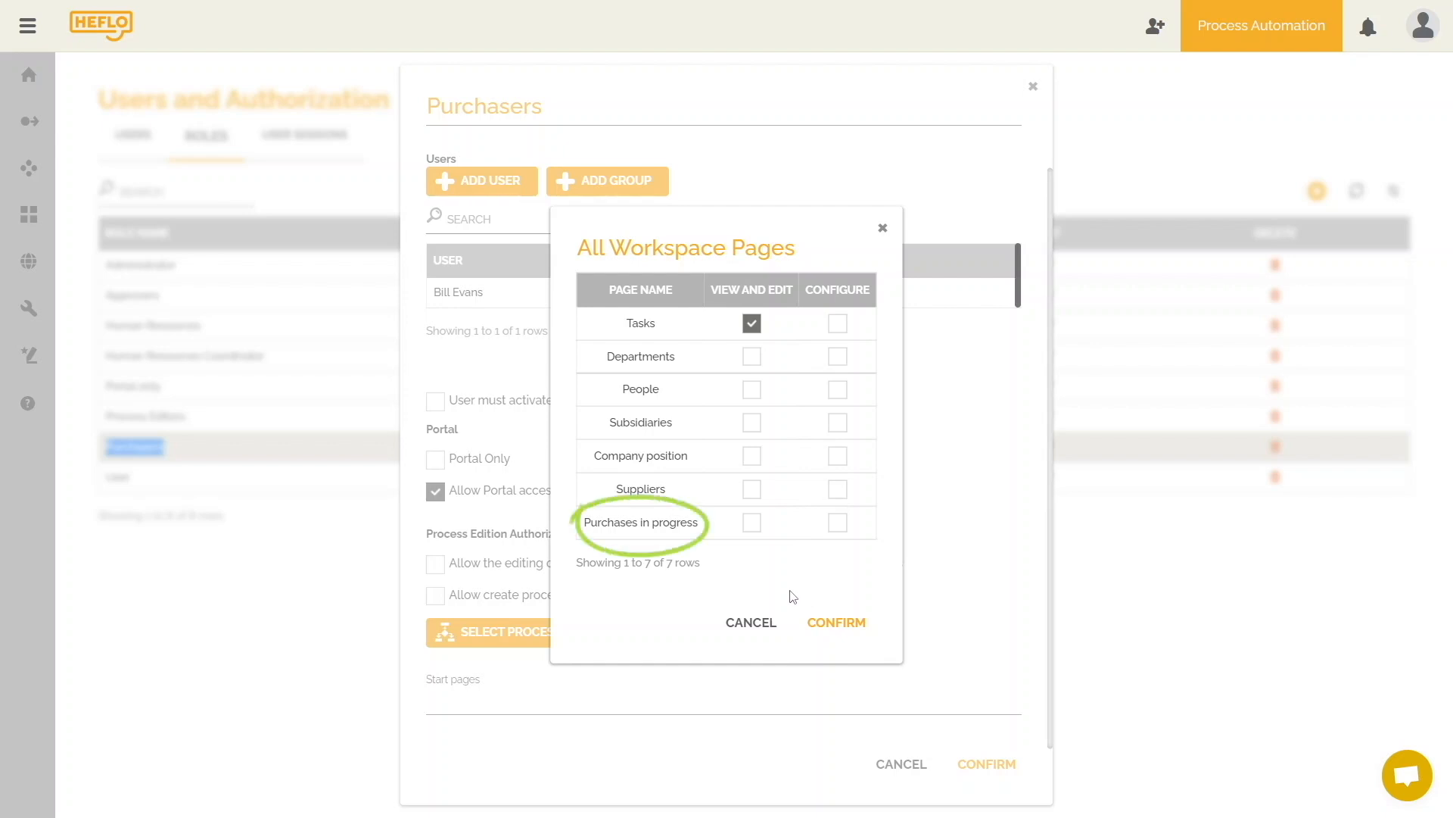
click(751, 524)
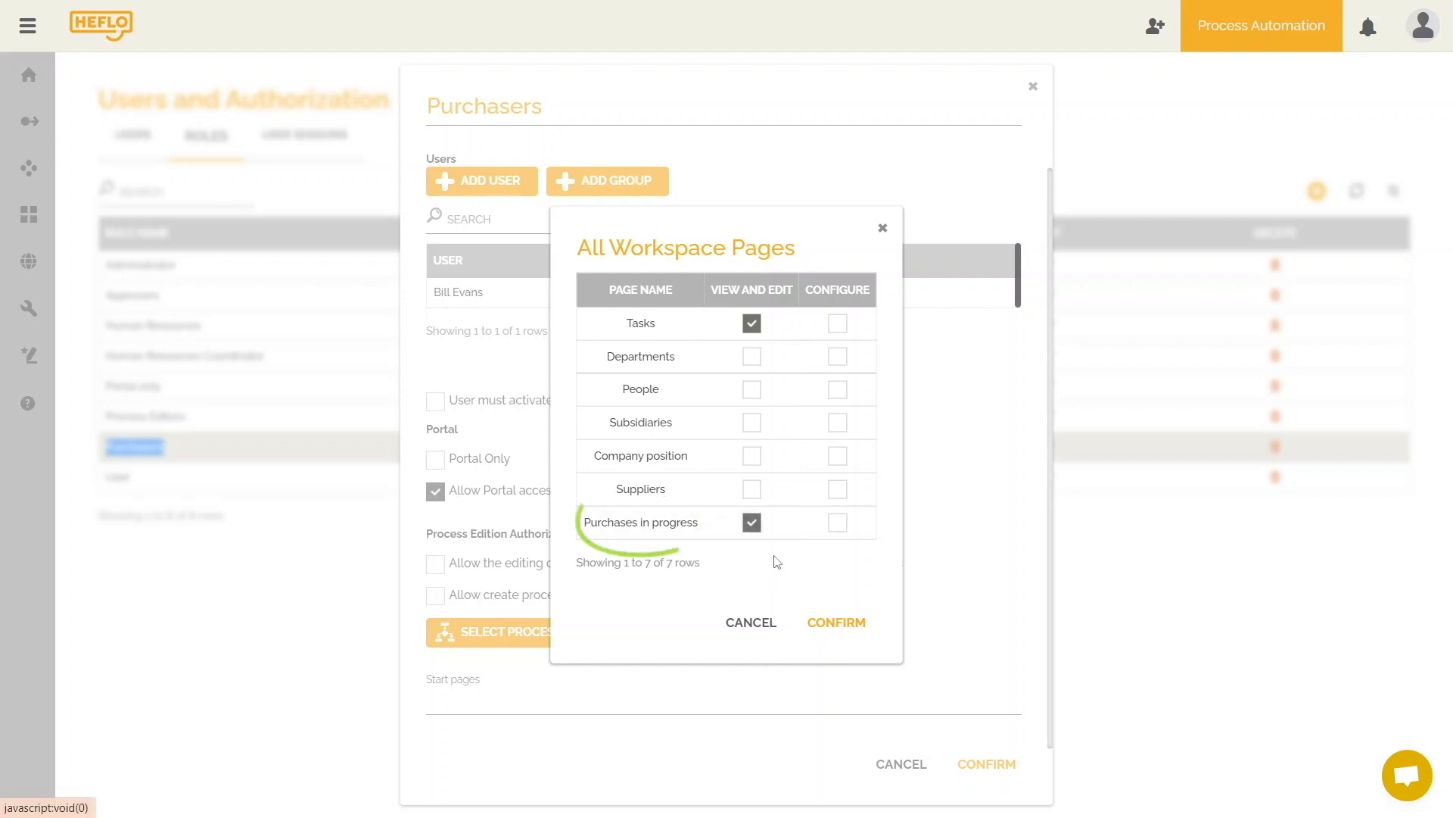
click(833, 633)
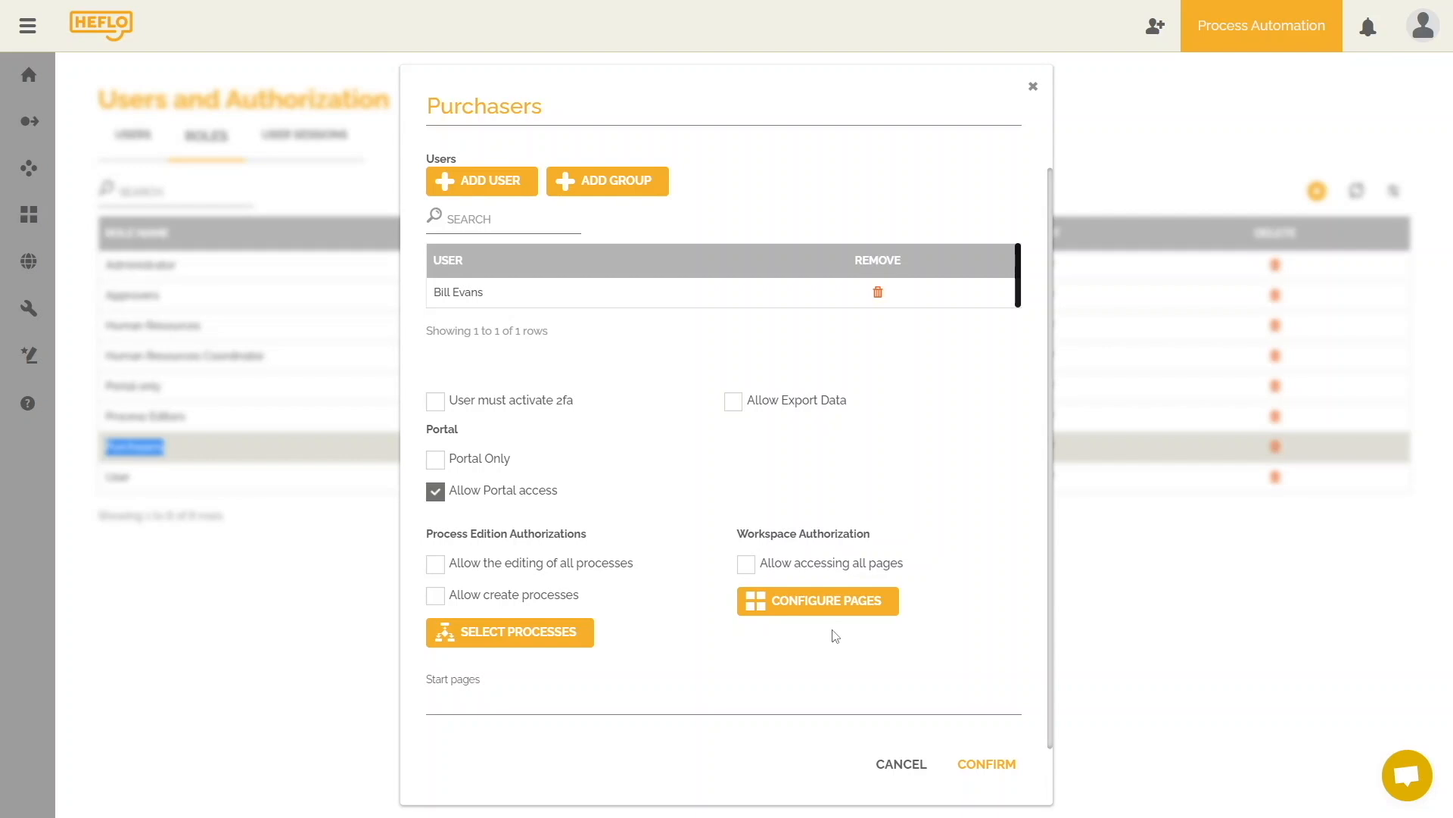
Set Purchases in progress as the Purchasers role's start page and save the role.
click(537, 709)
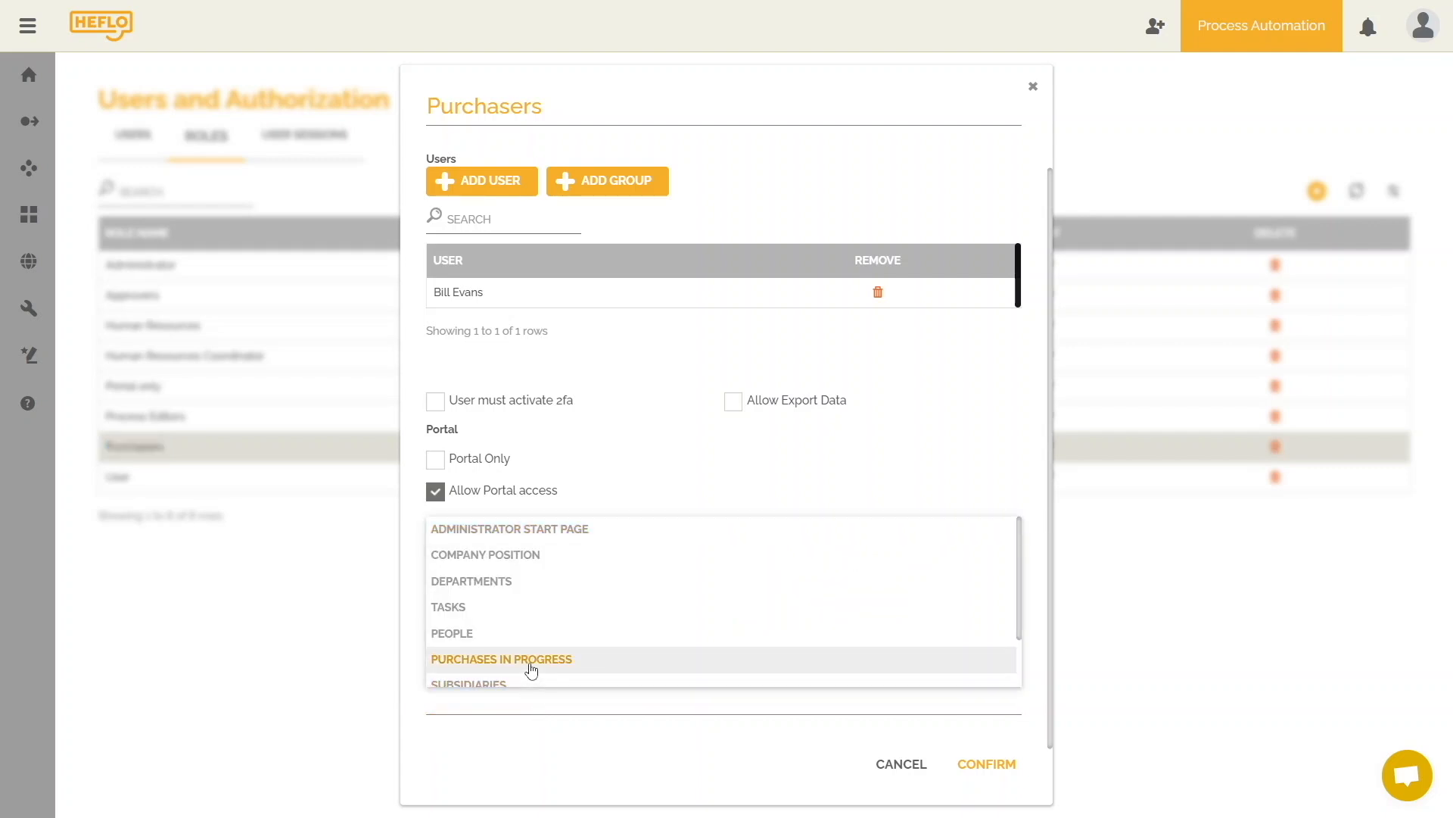
click(531, 660)
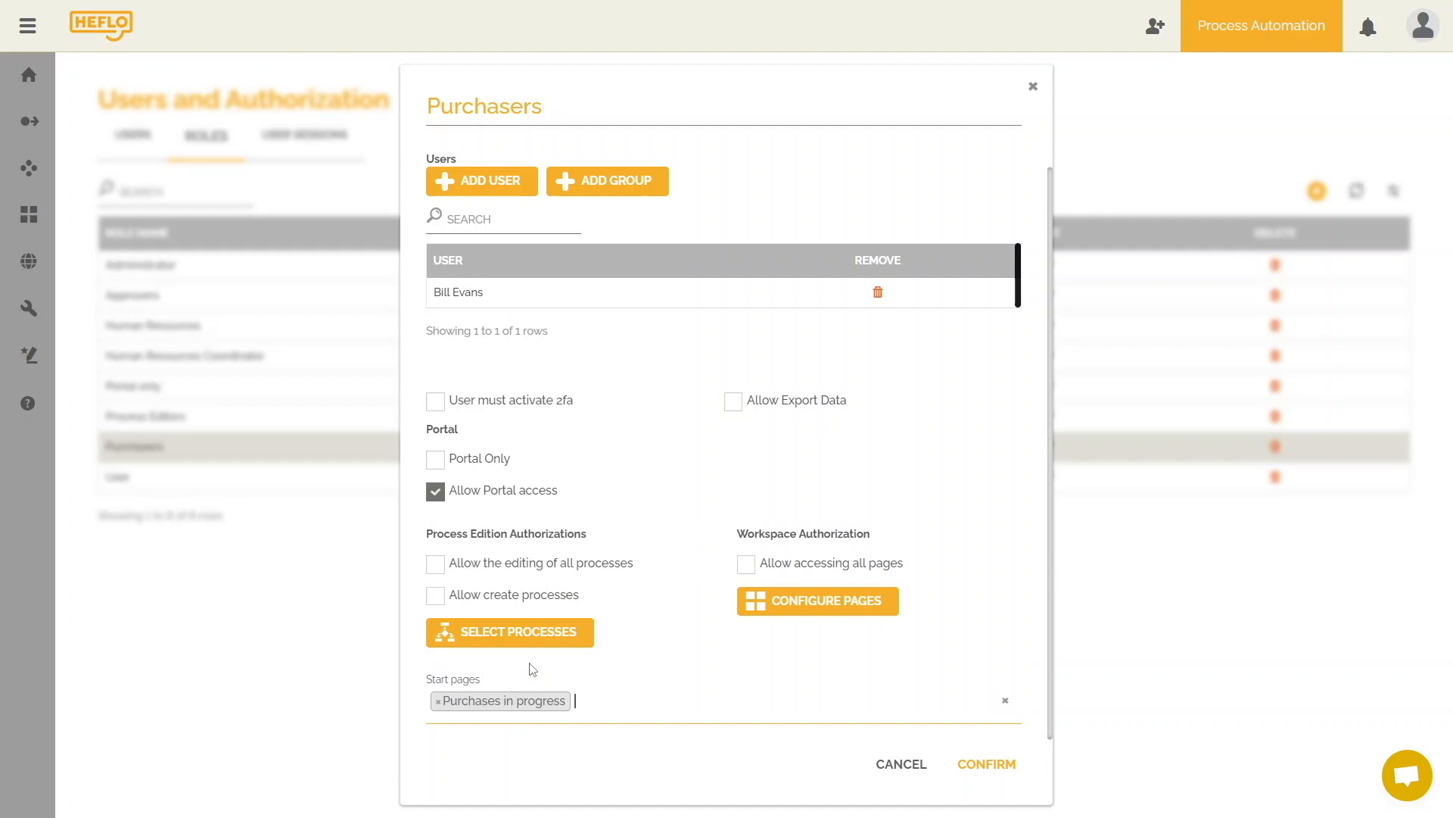
click(965, 762)
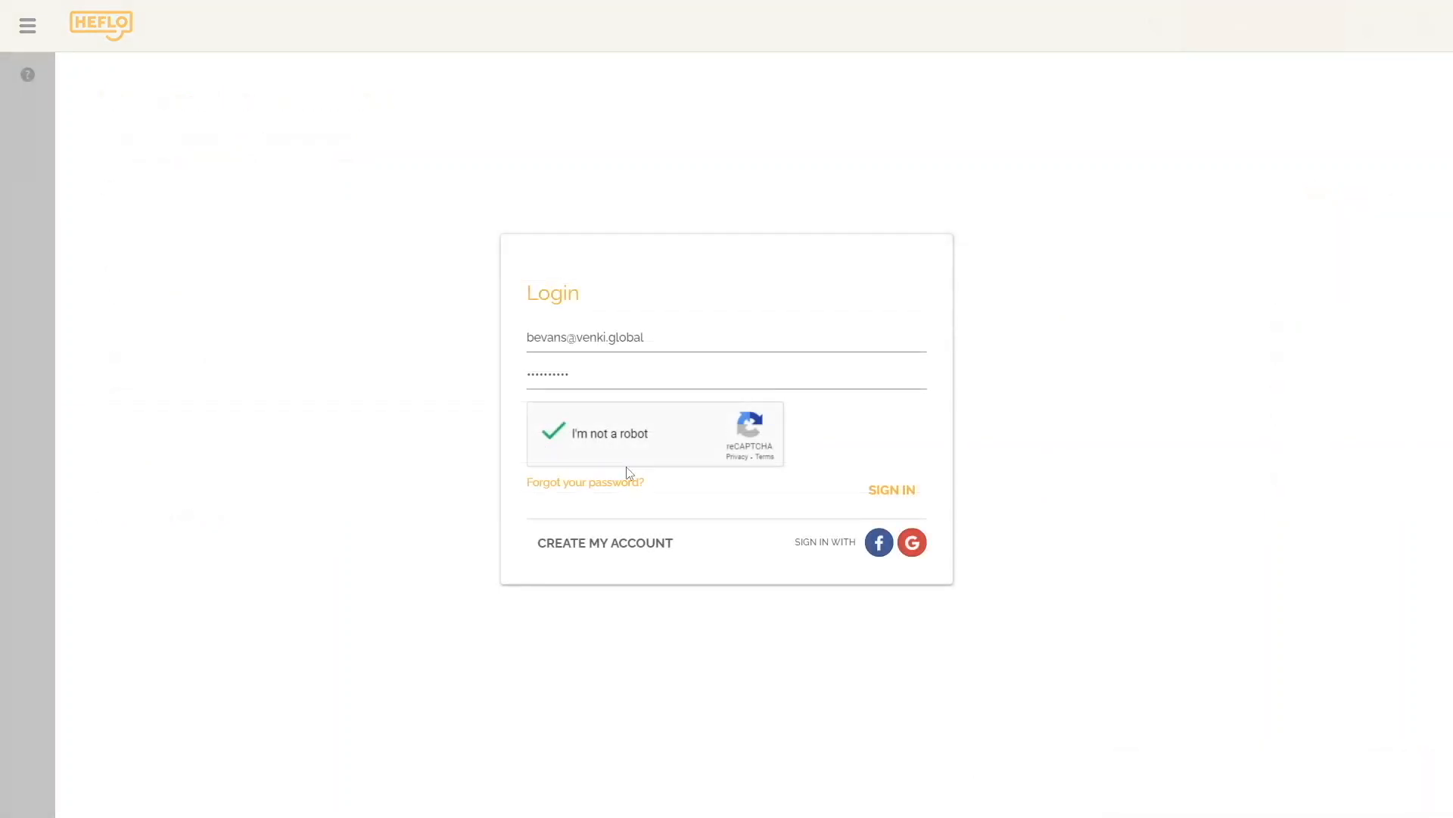
Sign in with the purchaser's account and review the start page's widgets down to the purchases list, ending on the home page.
click(918, 498)
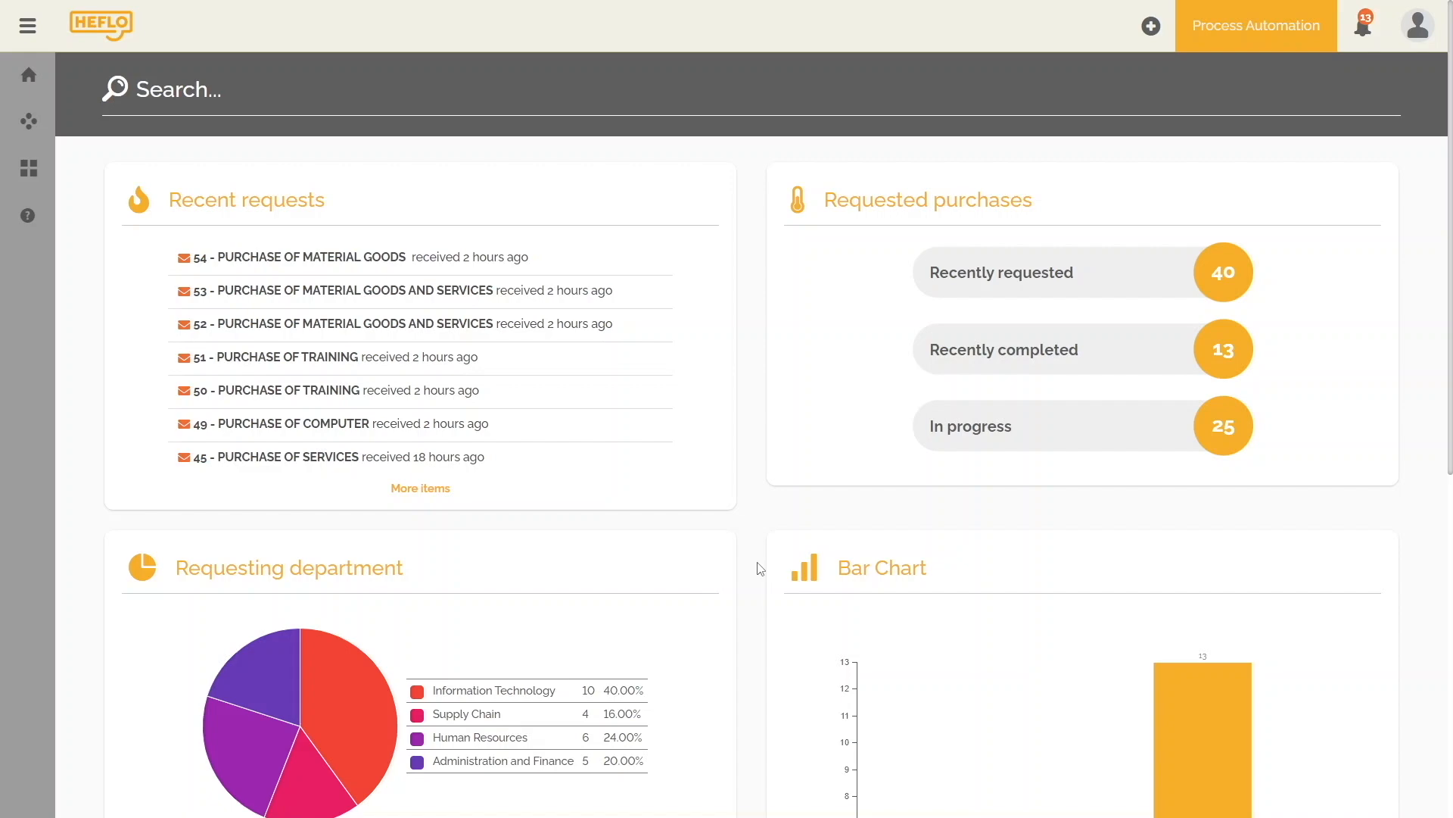
scroll(760, 569, down, 9)
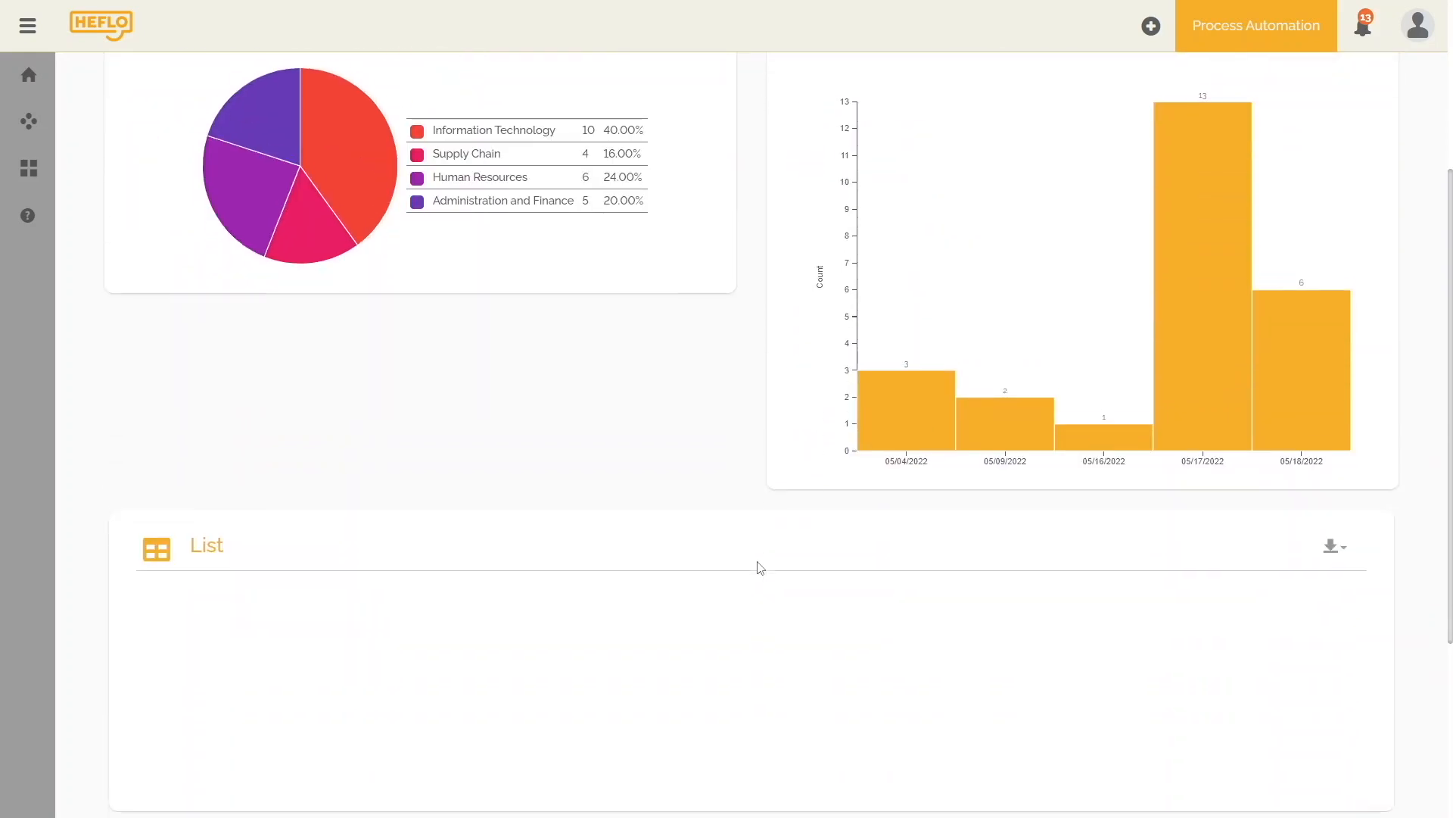
scroll(761, 569, down, 2)
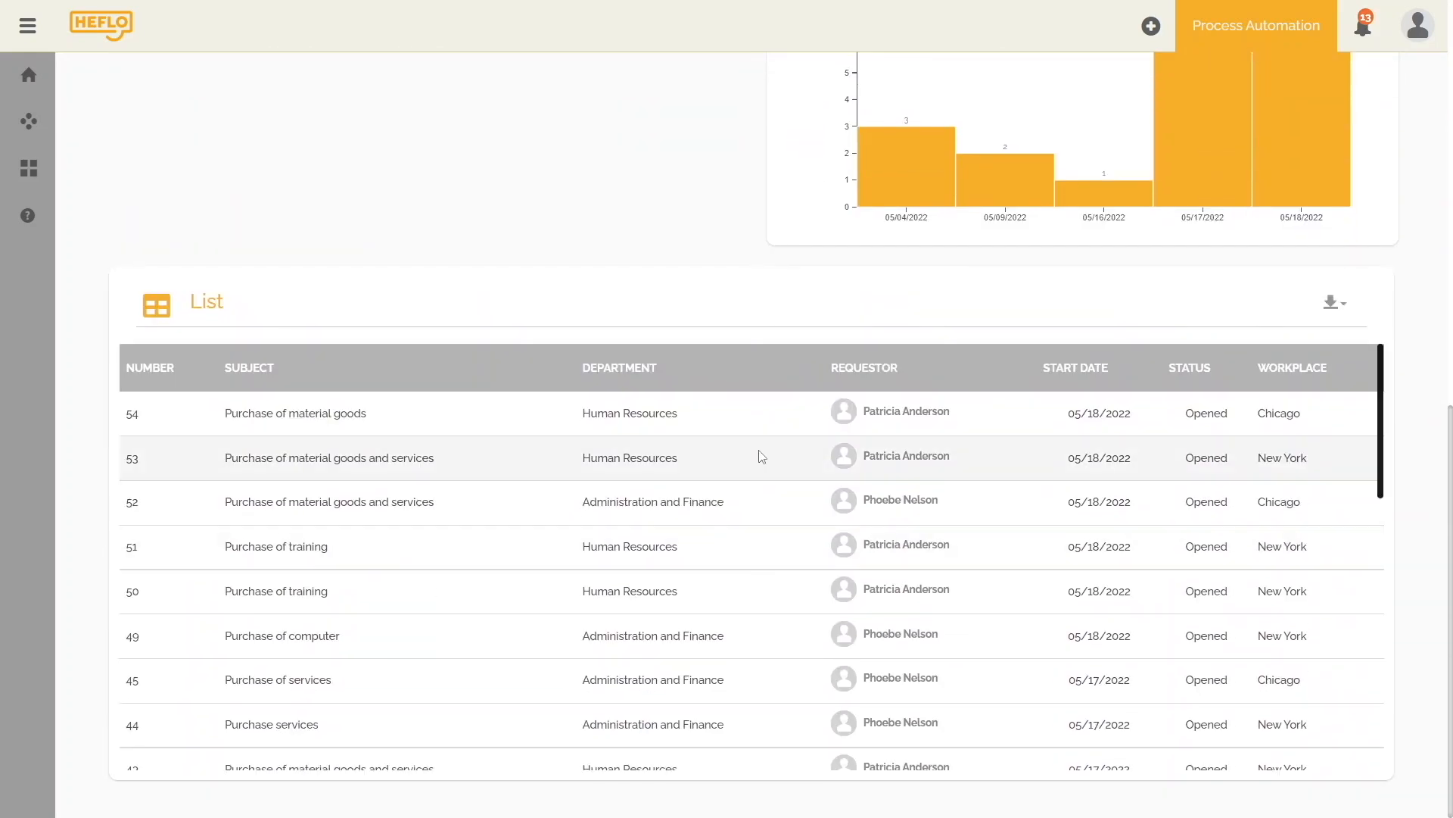
scroll(1419, 458, up, 11)
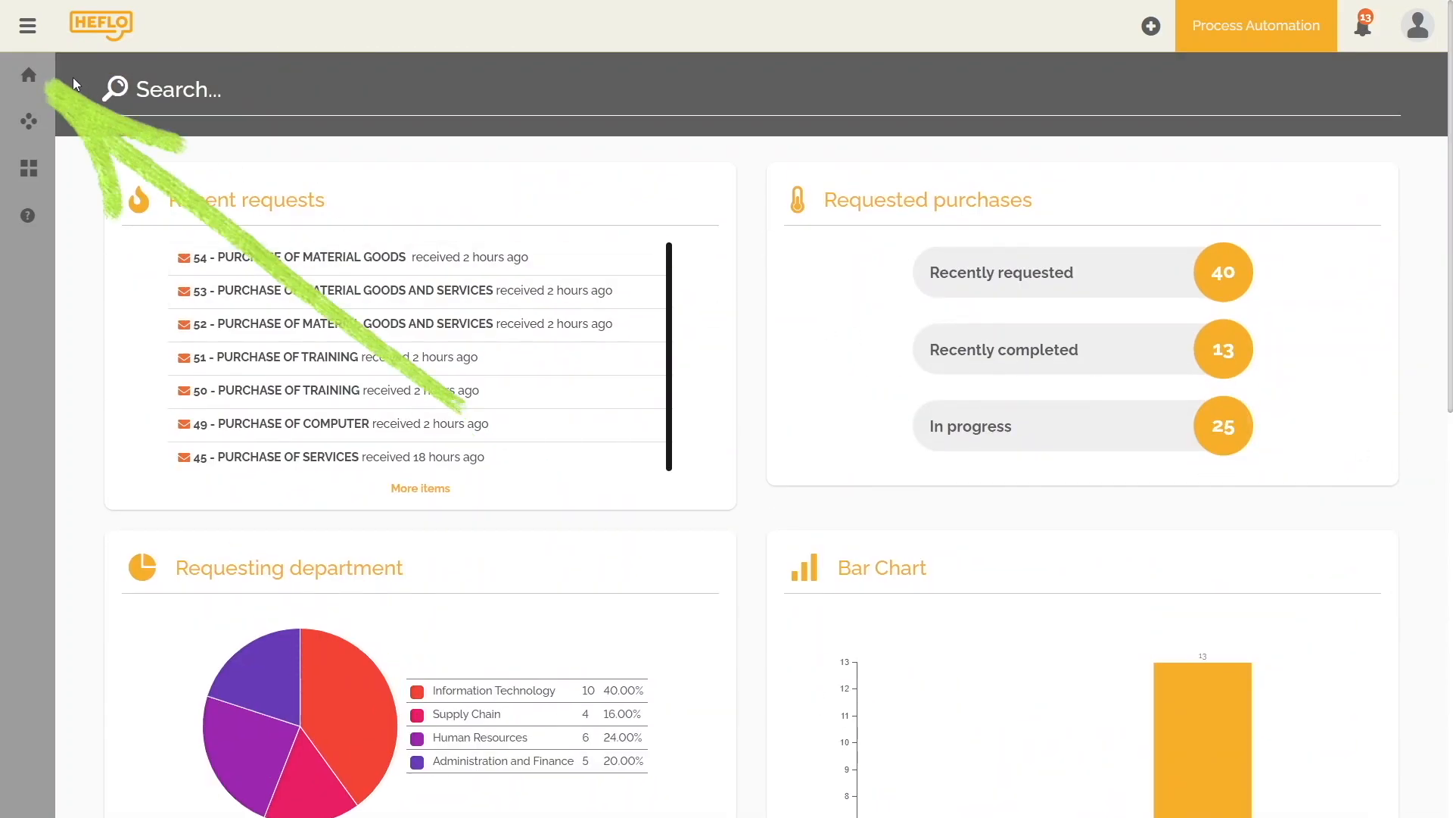
click(28, 75)
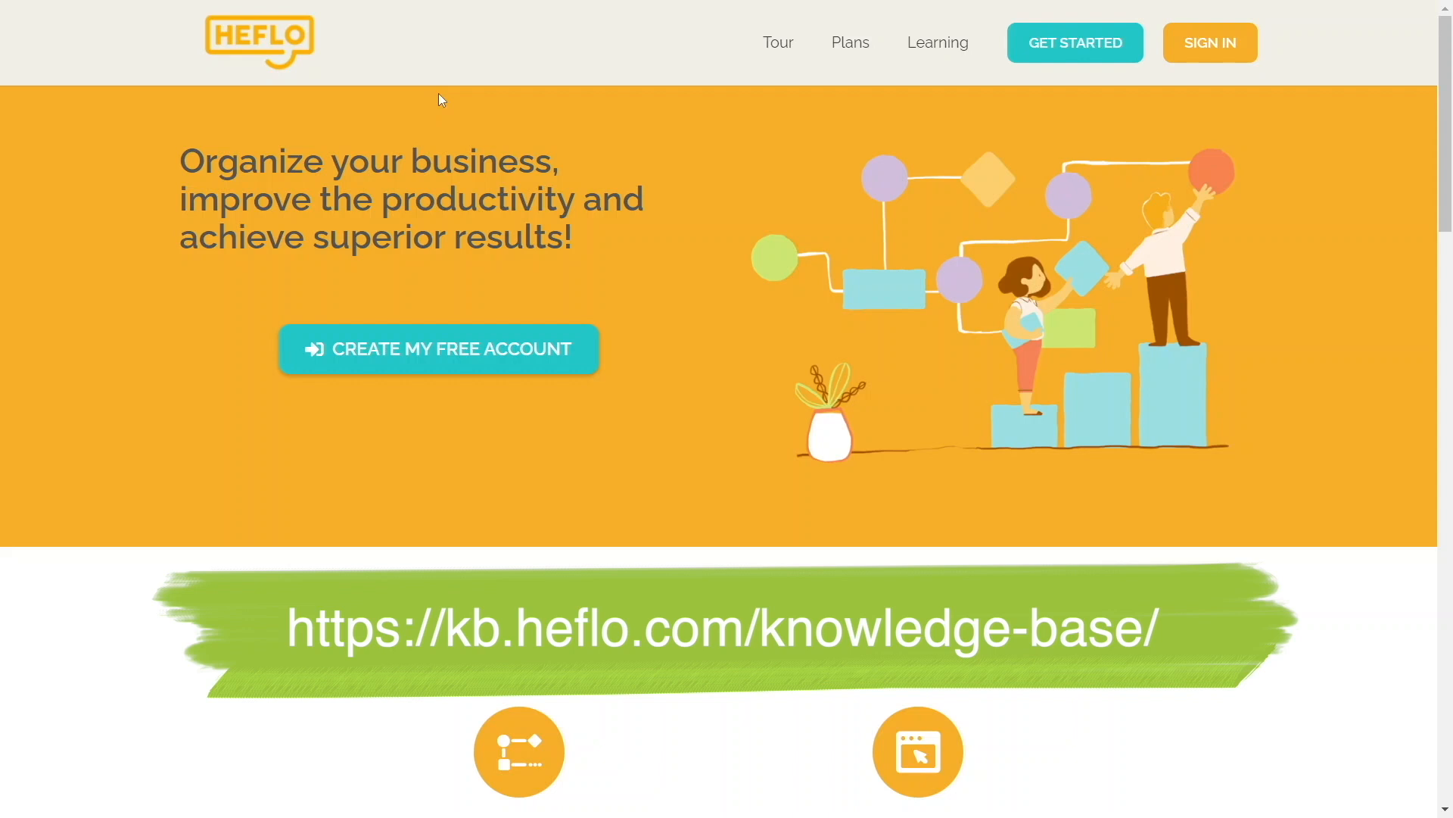
Open the Help Center from the HEFLO website's learning resources and look through the home page's platform overview.
mouse_move(932, 52)
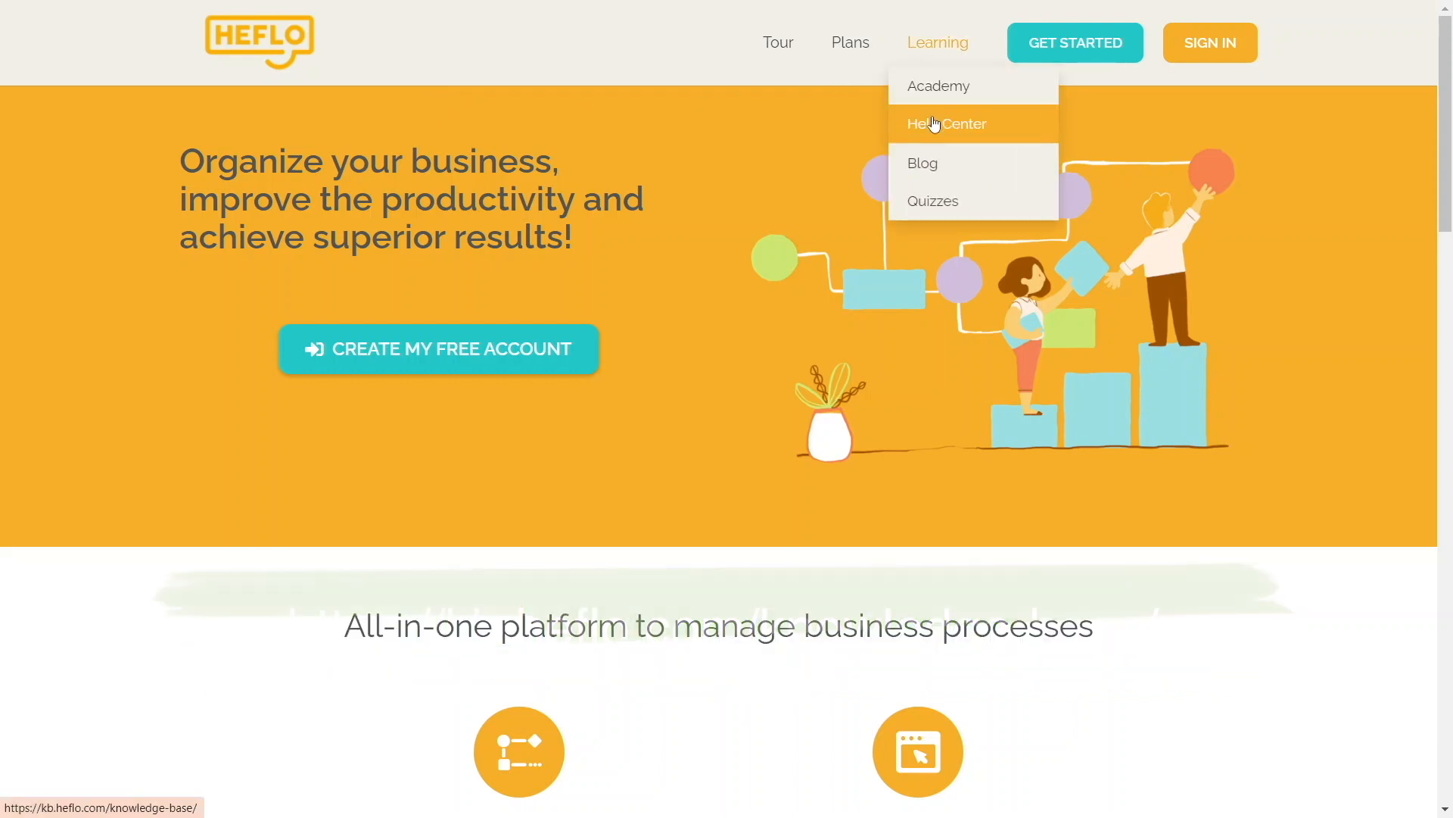
click(936, 126)
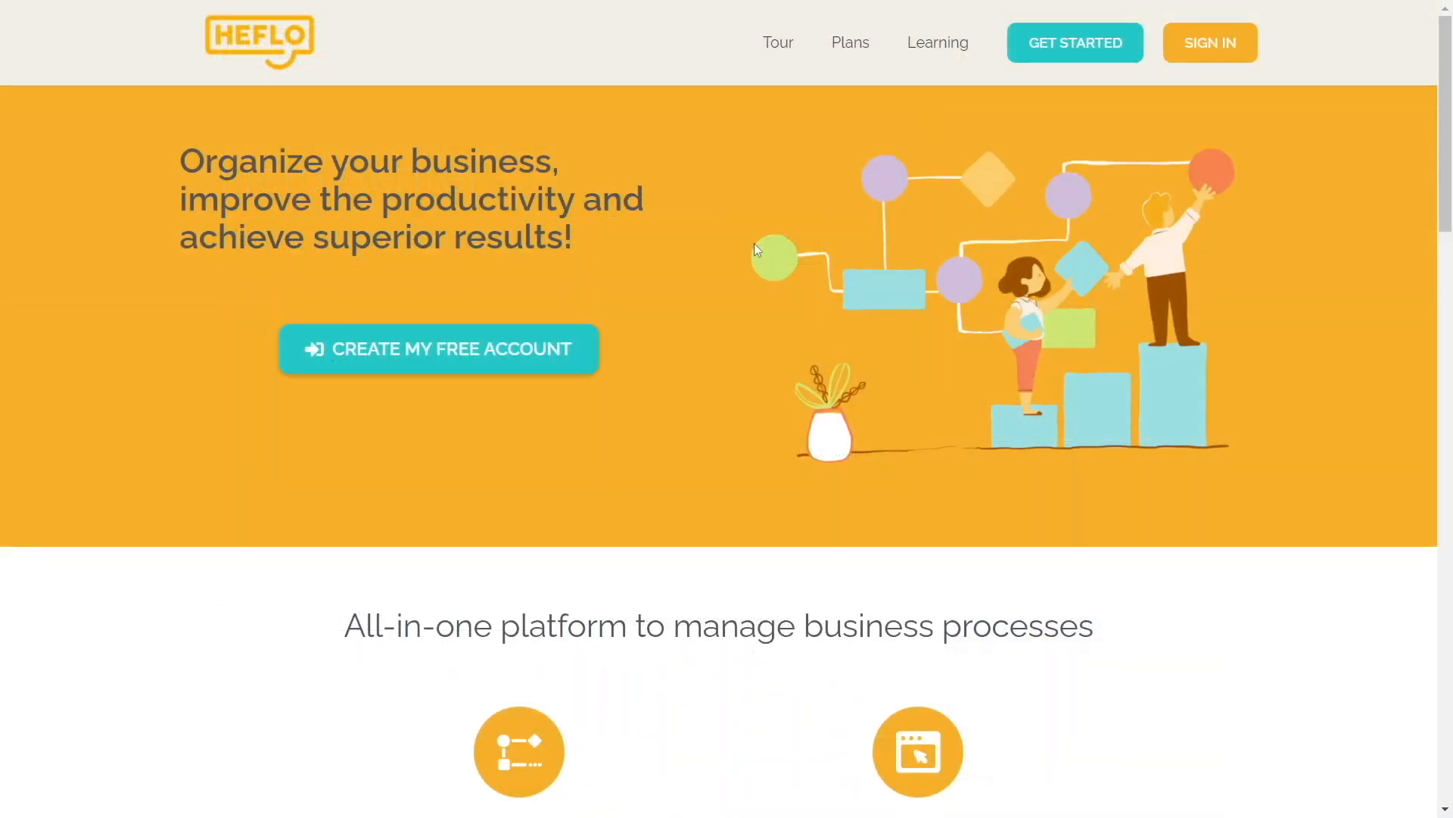
scroll(753, 246, down, 4)
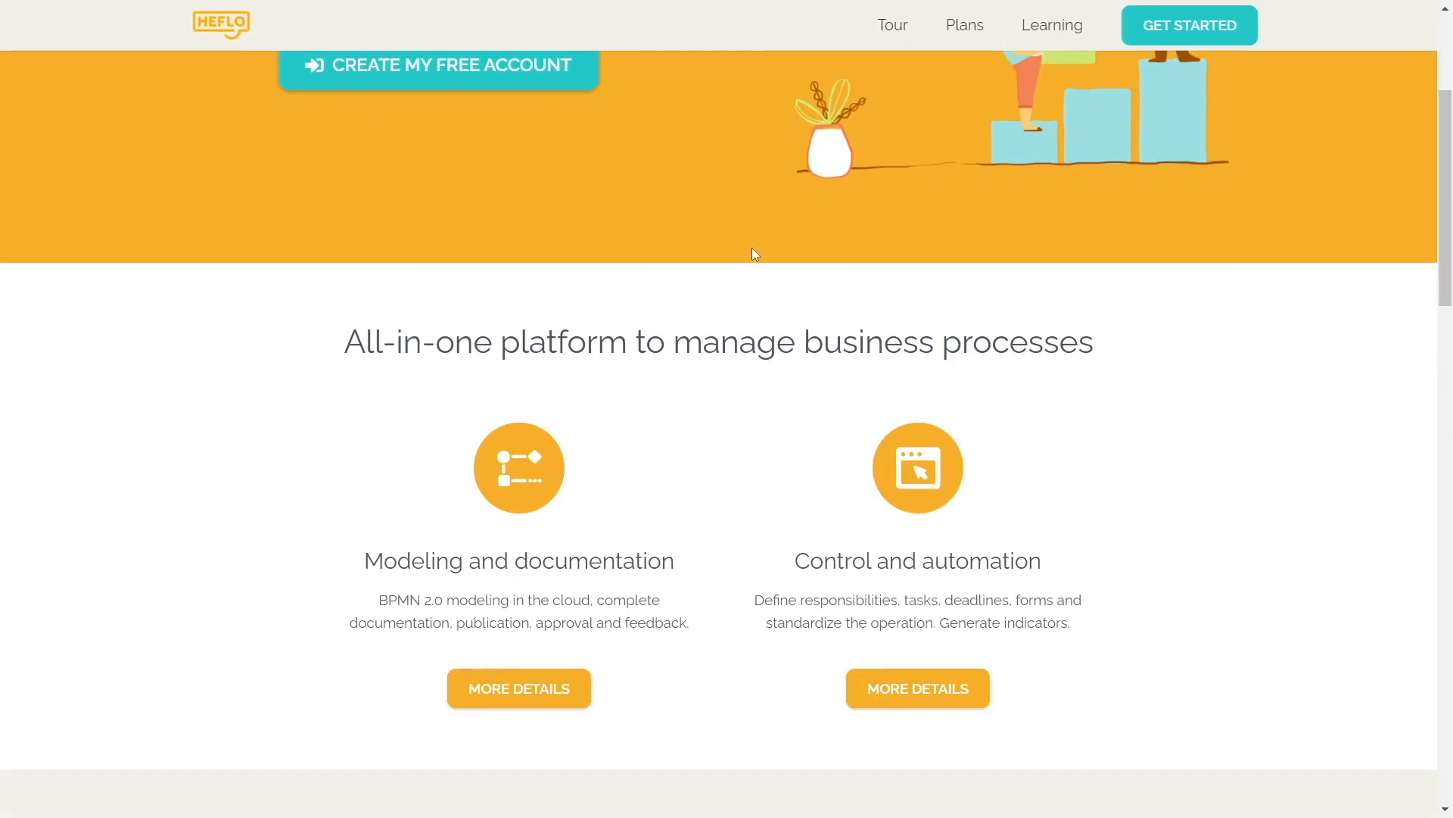
scroll(754, 254, down, 10)
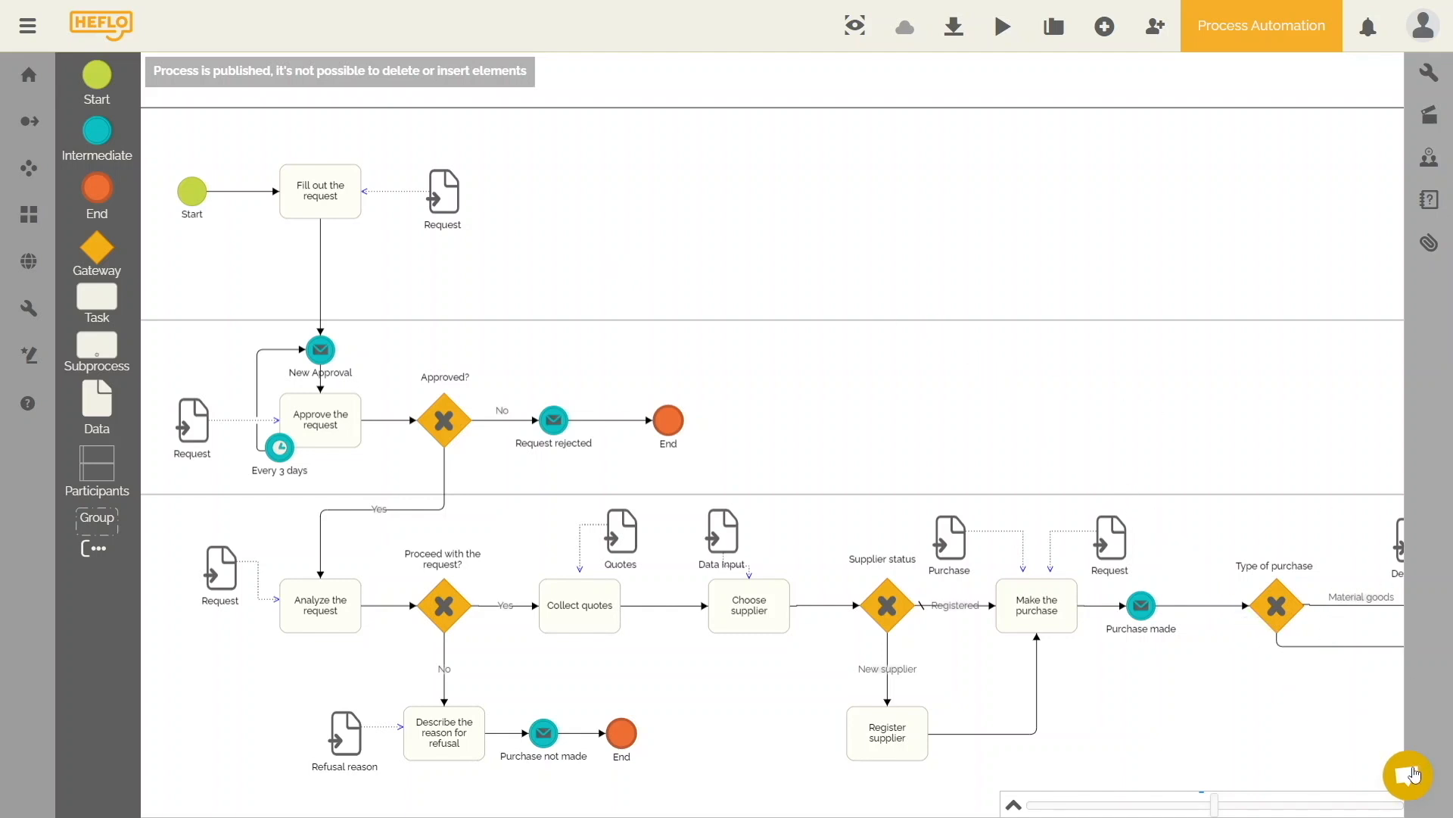
Open the support chat from the purchase process diagram.
click(1410, 773)
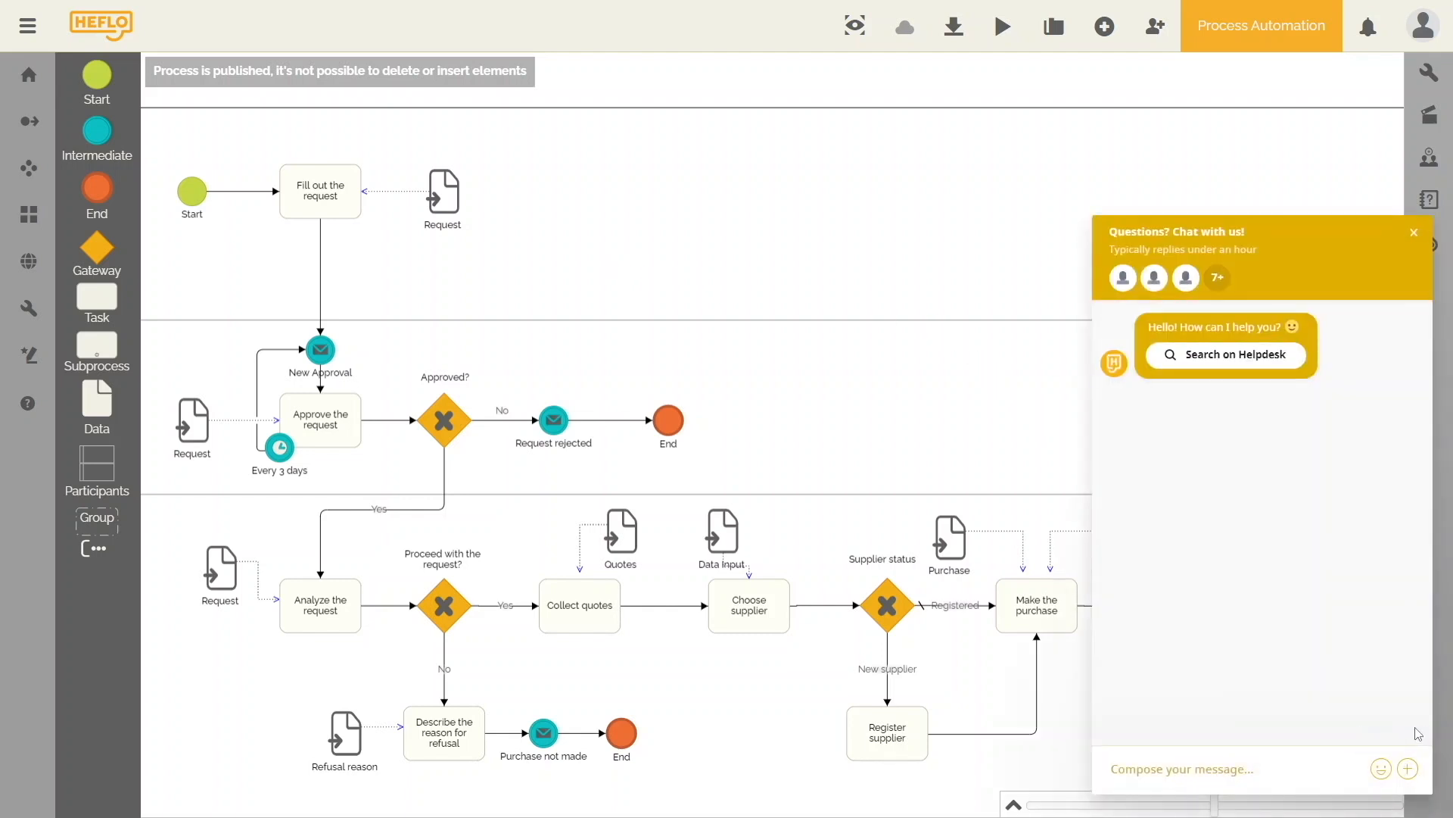